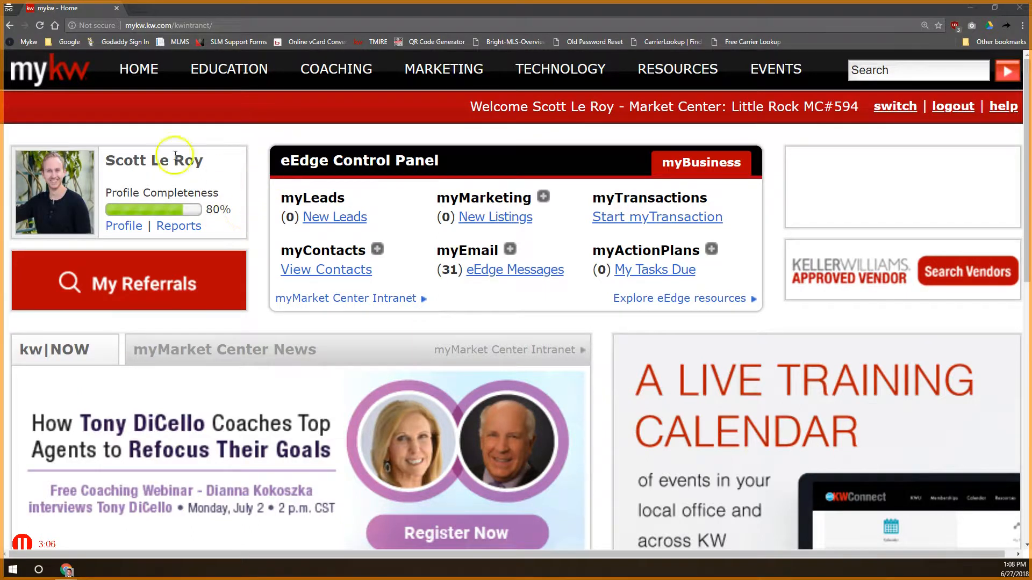
Open KWConnect from the mykw Education options and accept both cookie notices on its home page
mouse_move(211, 72)
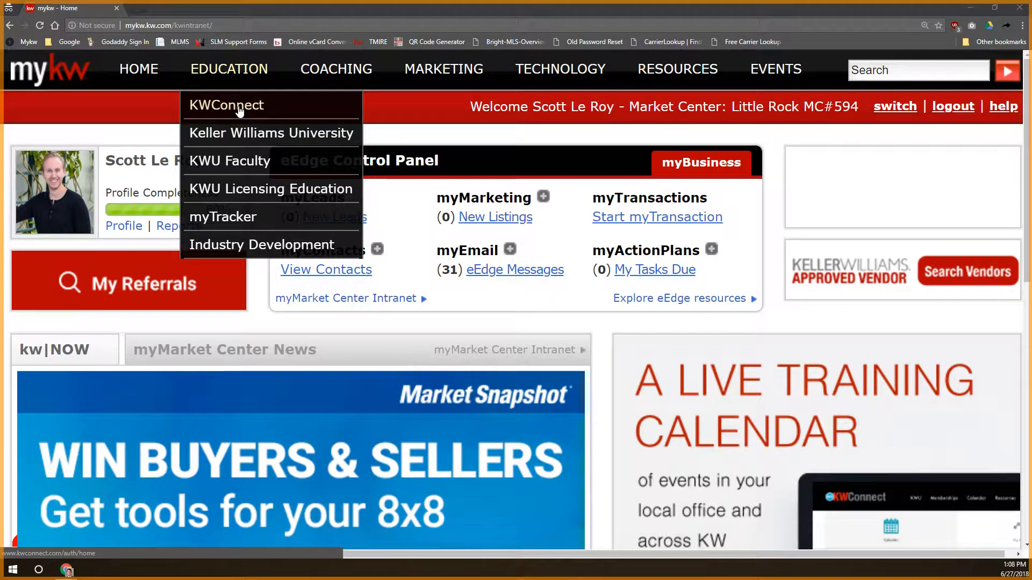
left_click(243, 111)
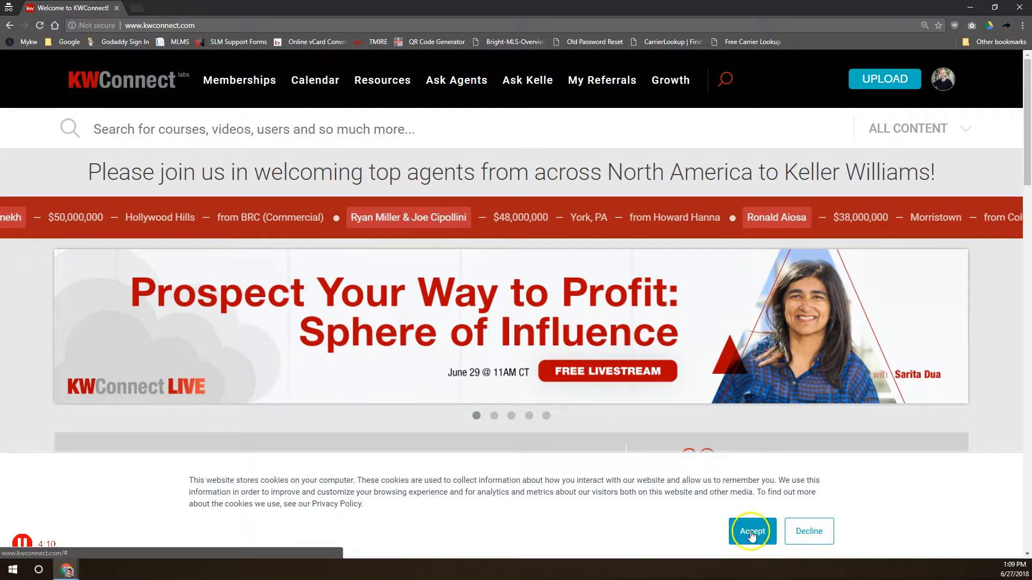
left_click(752, 533)
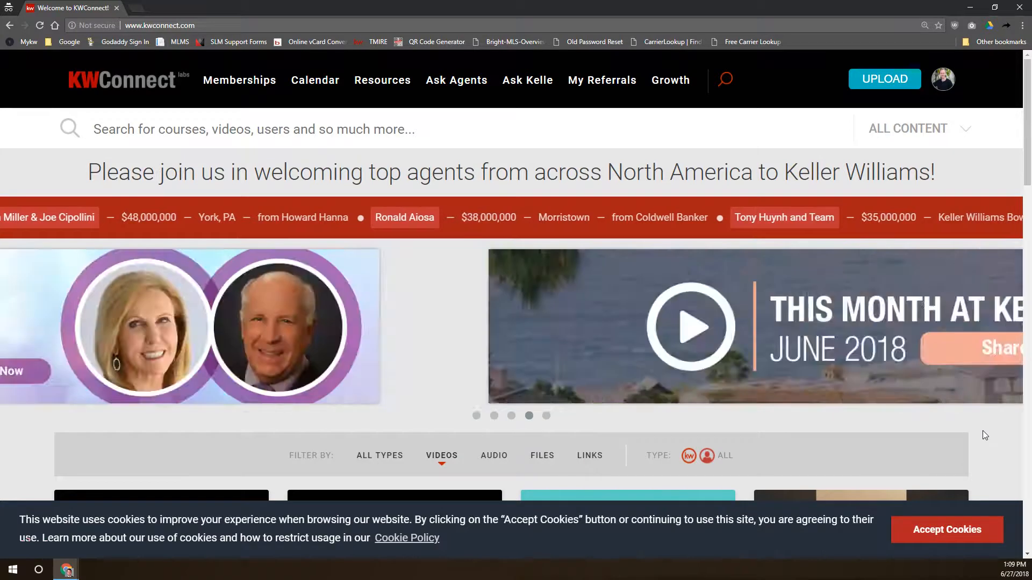
left_click(931, 531)
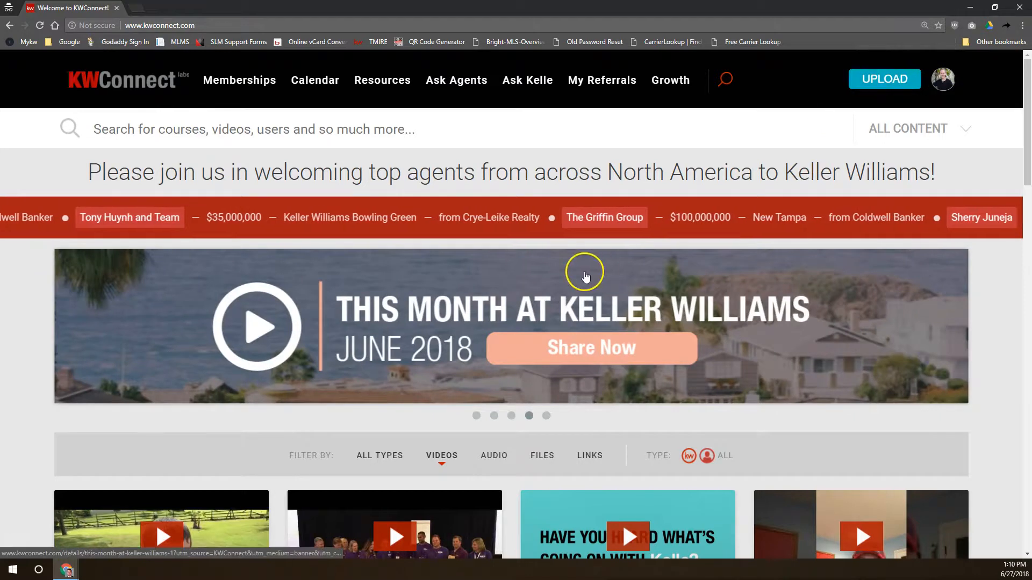
Look over the KWConnect home page, its header navigation, and the upload and profile controls
scroll(553, 261, "down", 15)
scroll(548, 260, "up", 15)
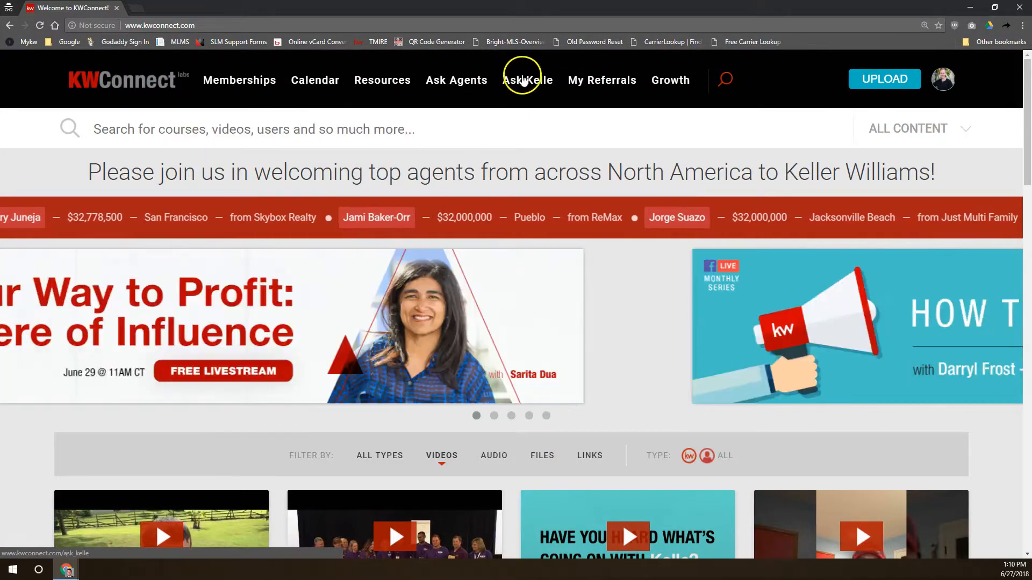
mouse_move(675, 79)
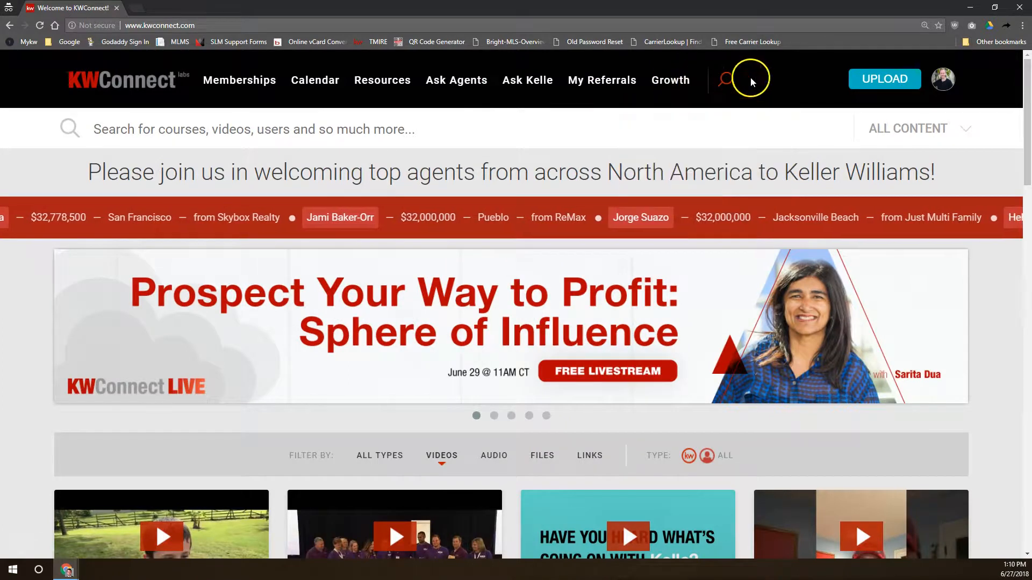
mouse_move(950, 84)
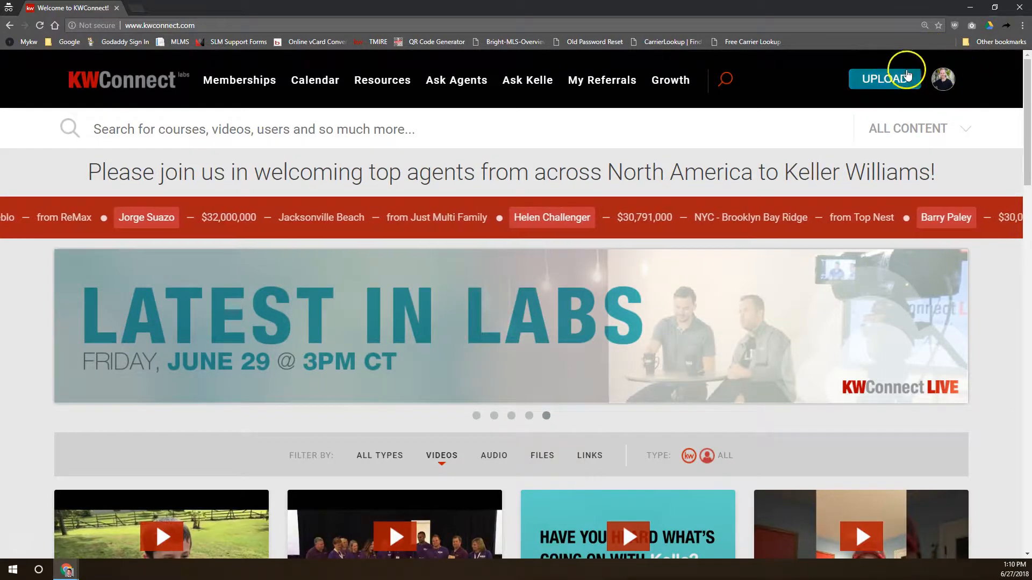
left_click(952, 78)
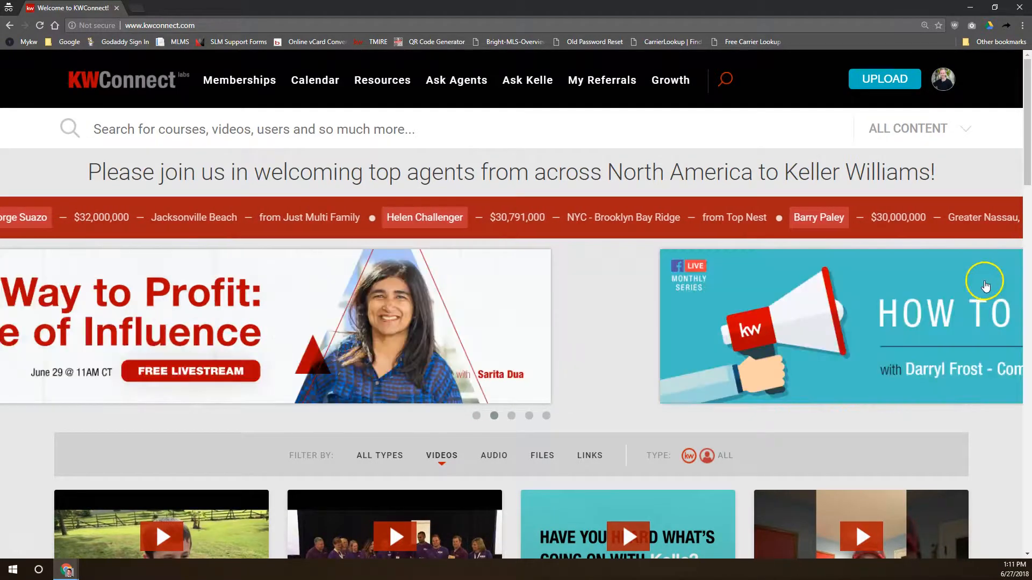
Browse the featured event and announcement banners in the home page carousel
scroll(375, 221, "down", 2)
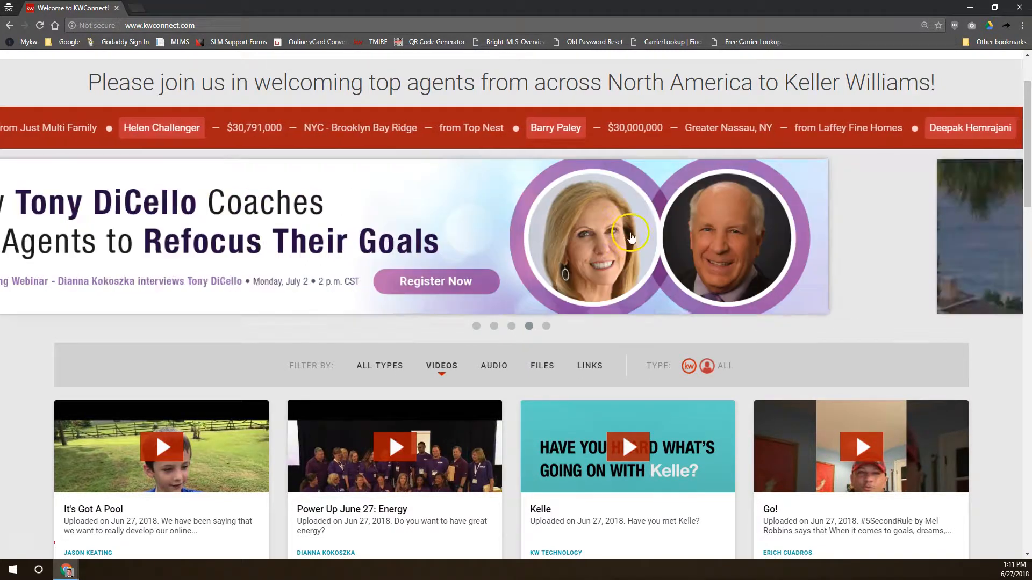
left_click(478, 327)
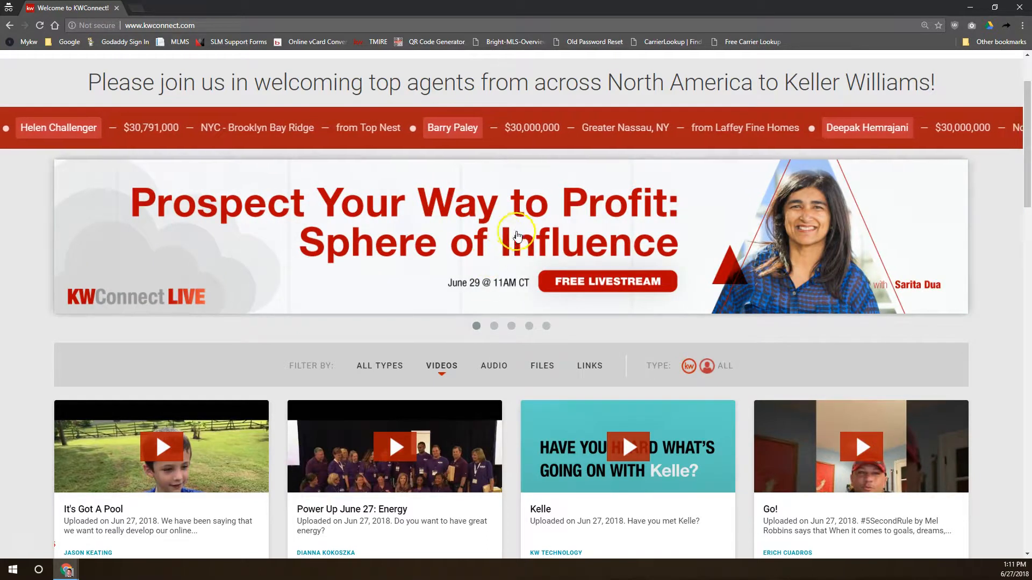
left_click(728, 254)
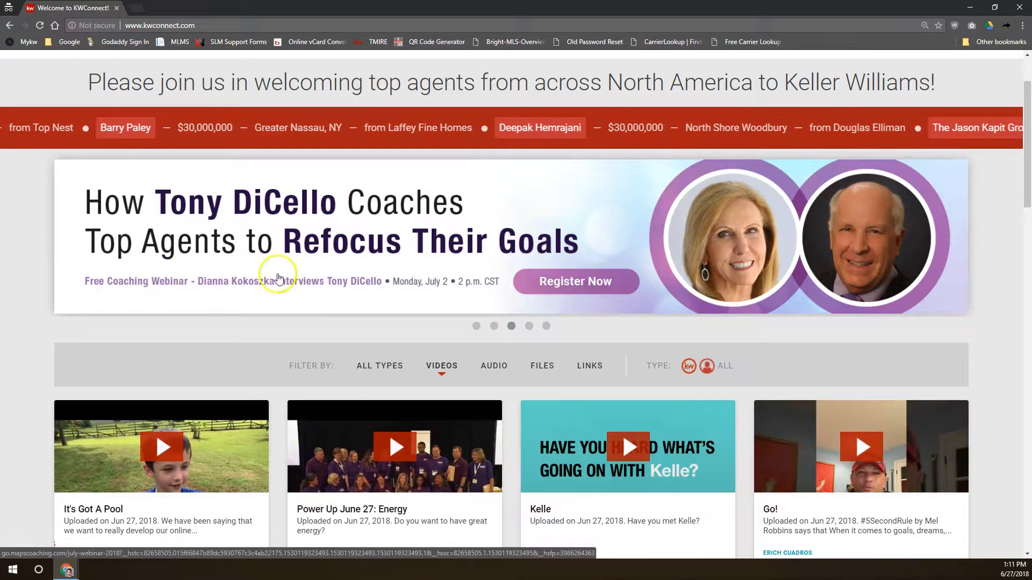
left_click(531, 327)
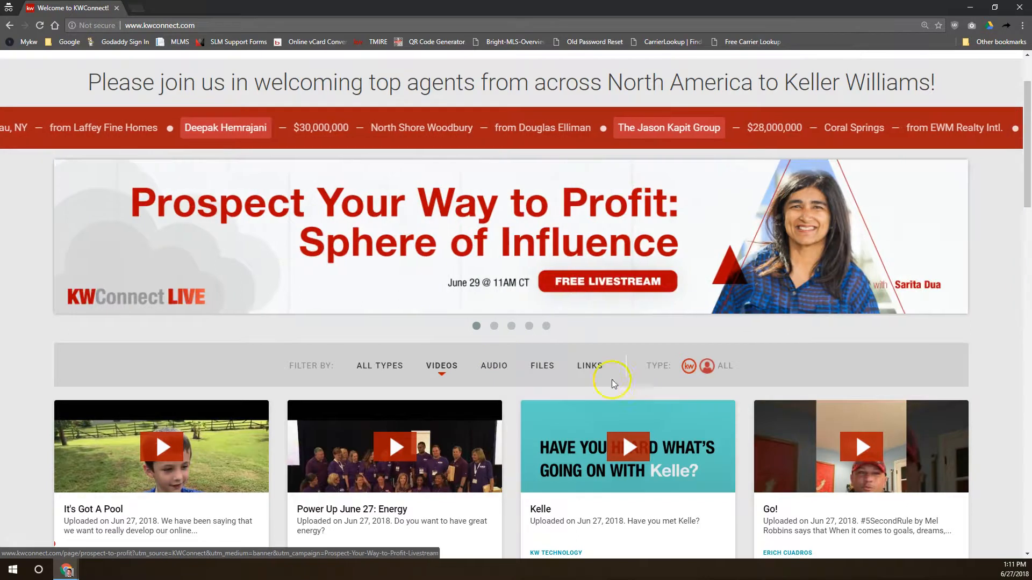
left_click(547, 326)
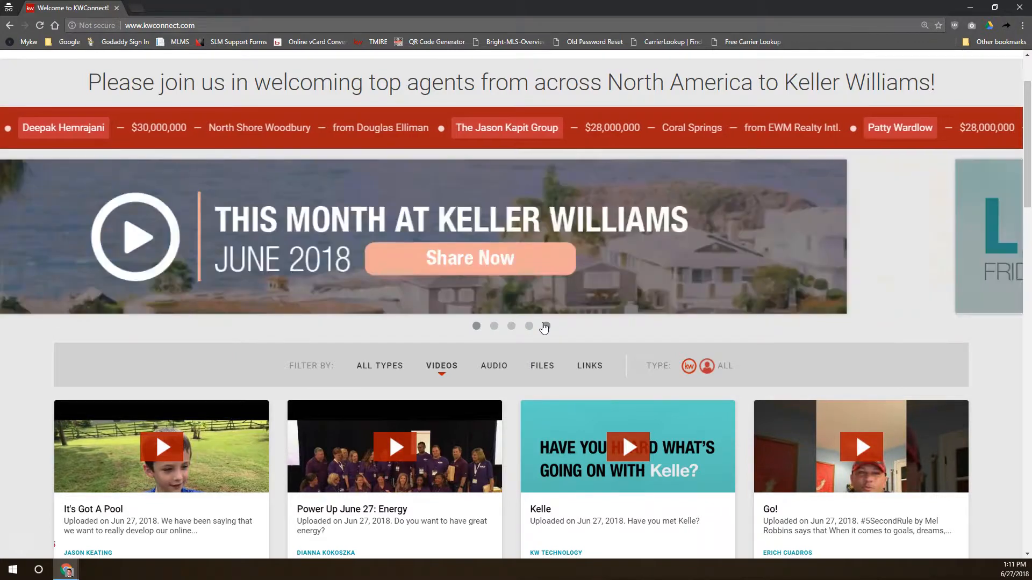
left_click(618, 337)
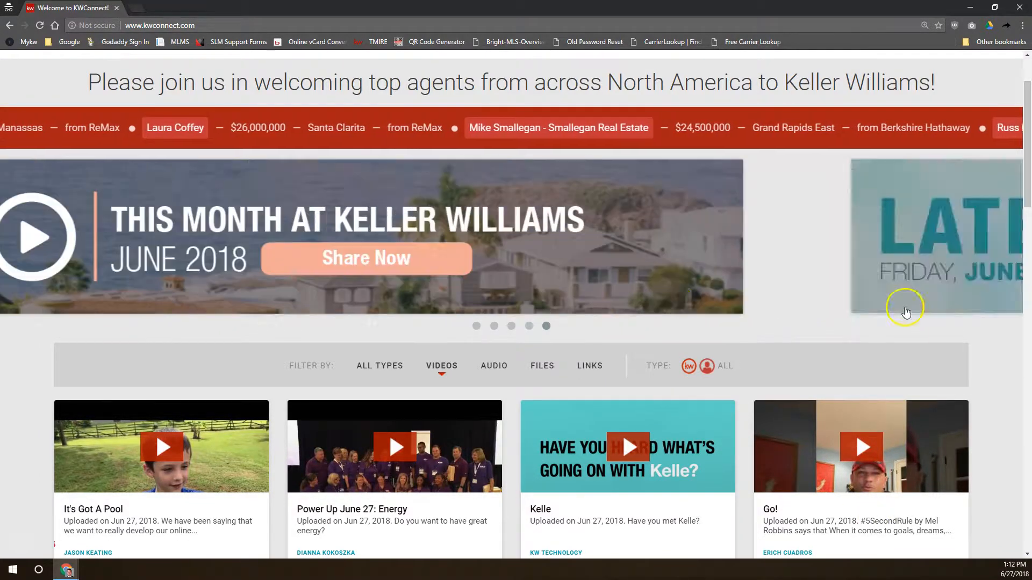
Examine the recently uploaded videos in the content feed, including their titles, uploaders, views, likes and comments
scroll(918, 331, "down", 1)
scroll(917, 329, "down", 2)
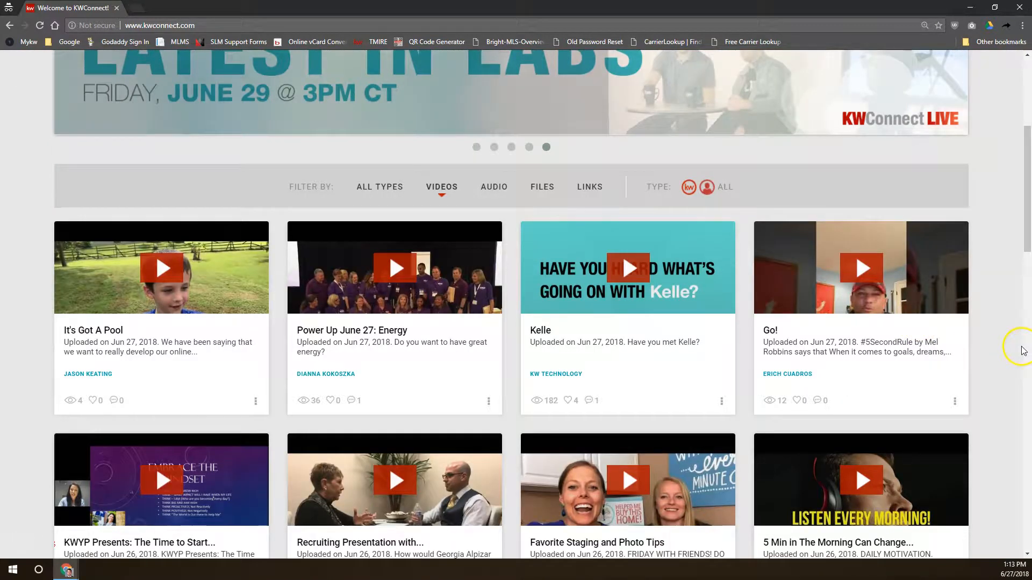
scroll(1019, 354, "down", 2)
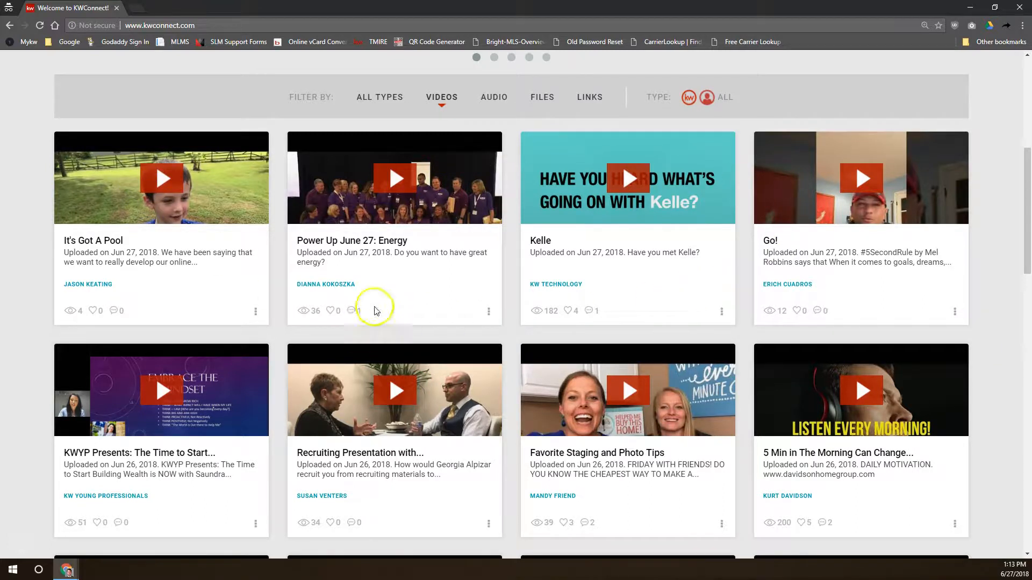
scroll(346, 285, "down", 2)
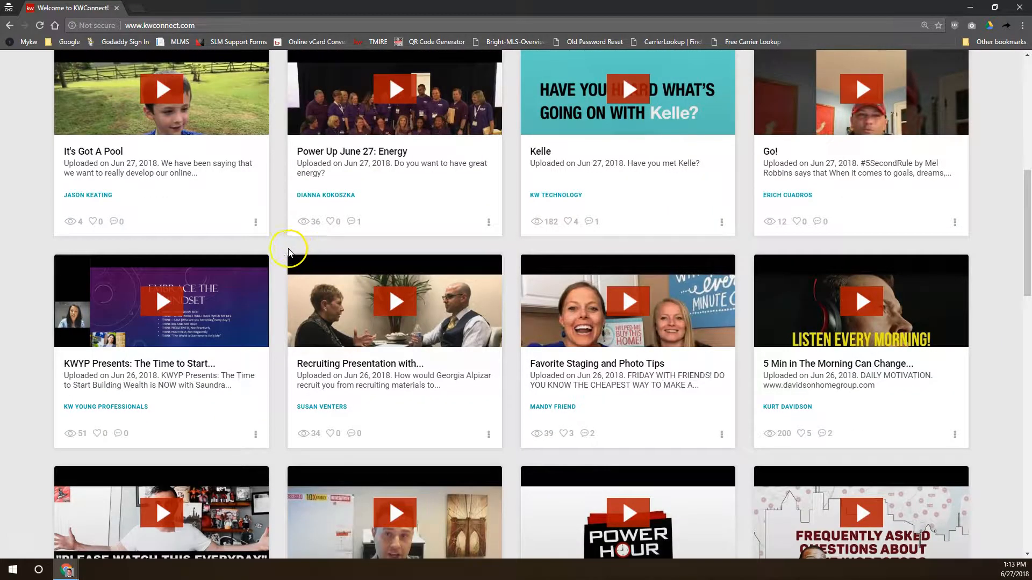
scroll(287, 232, "down", 2)
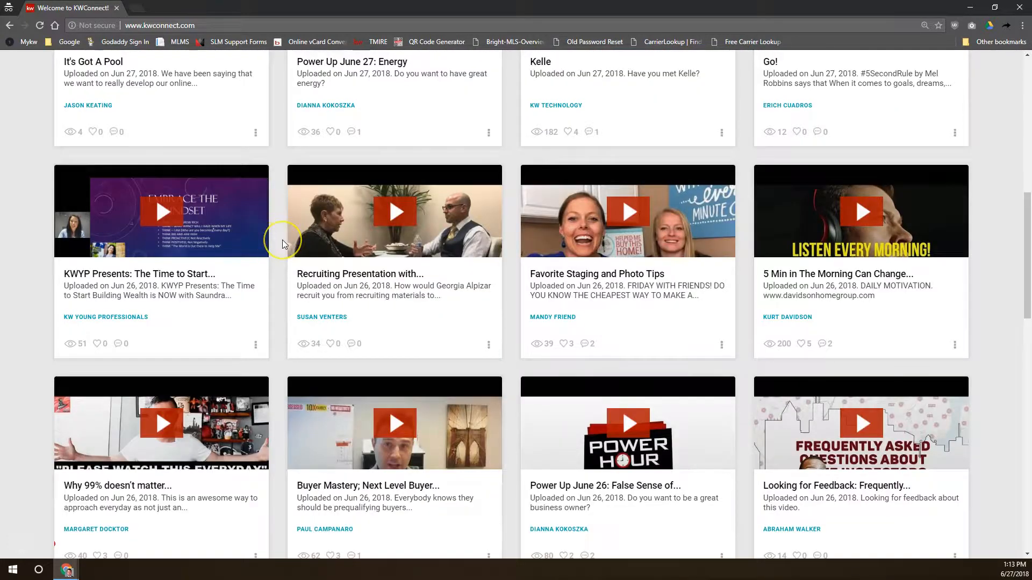
scroll(274, 240, "up", 2)
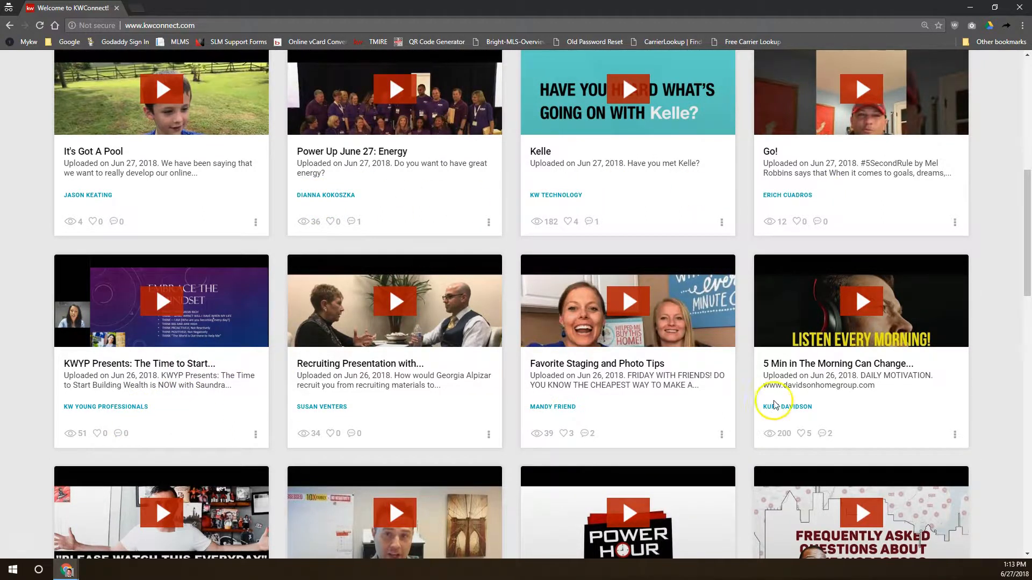
scroll(779, 403, "down", 3)
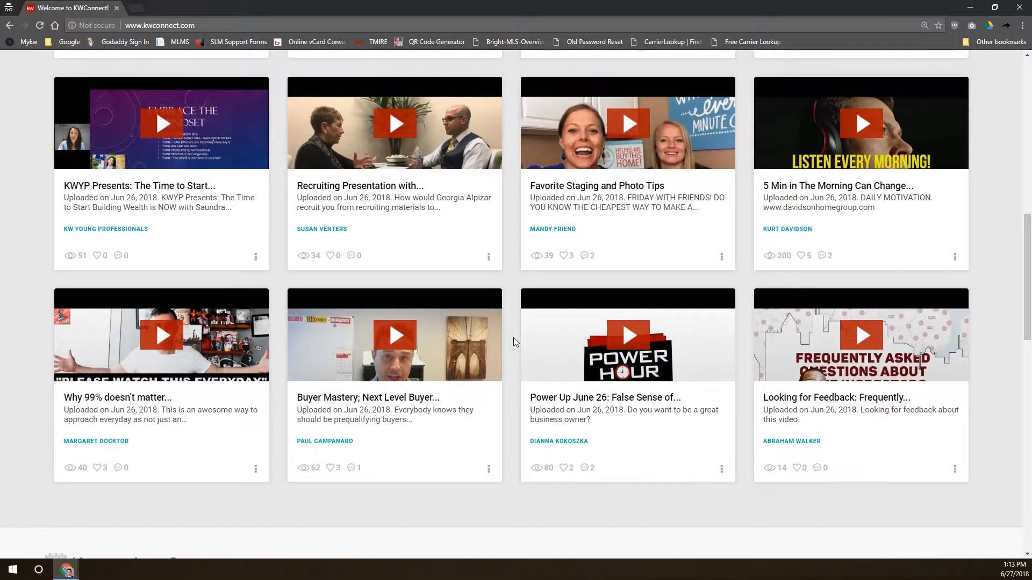
scroll(514, 338, "up", 10)
scroll(514, 337, "down", 5)
scroll(514, 338, "down", 1)
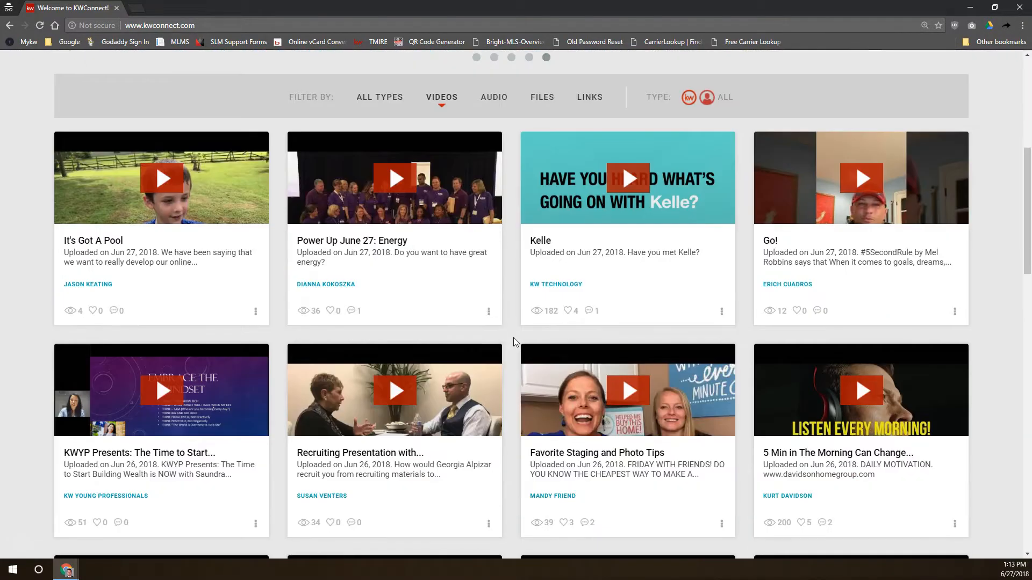
left_click(533, 312)
scroll(530, 349, "down", 1)
scroll(529, 349, "down", 3)
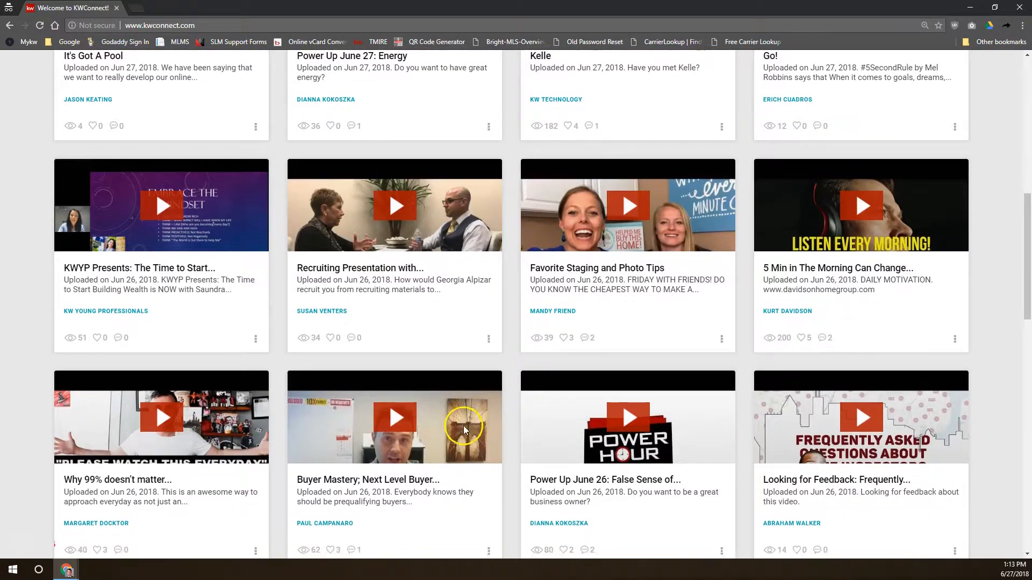
scroll(556, 356, "down", 5)
Filter the content feed to audio and look through the recordings
scroll(525, 314, "up", 12)
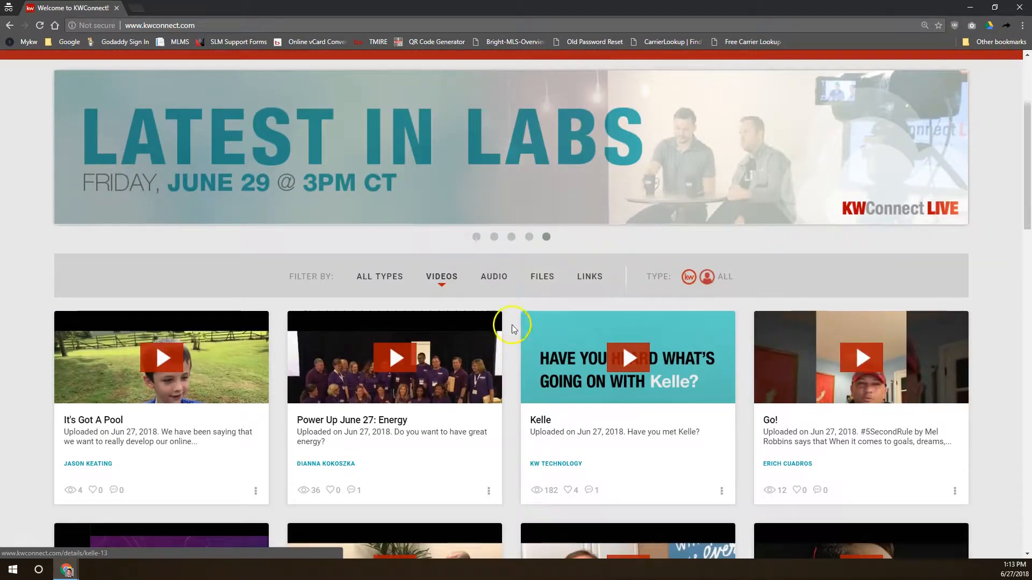
left_click(494, 278)
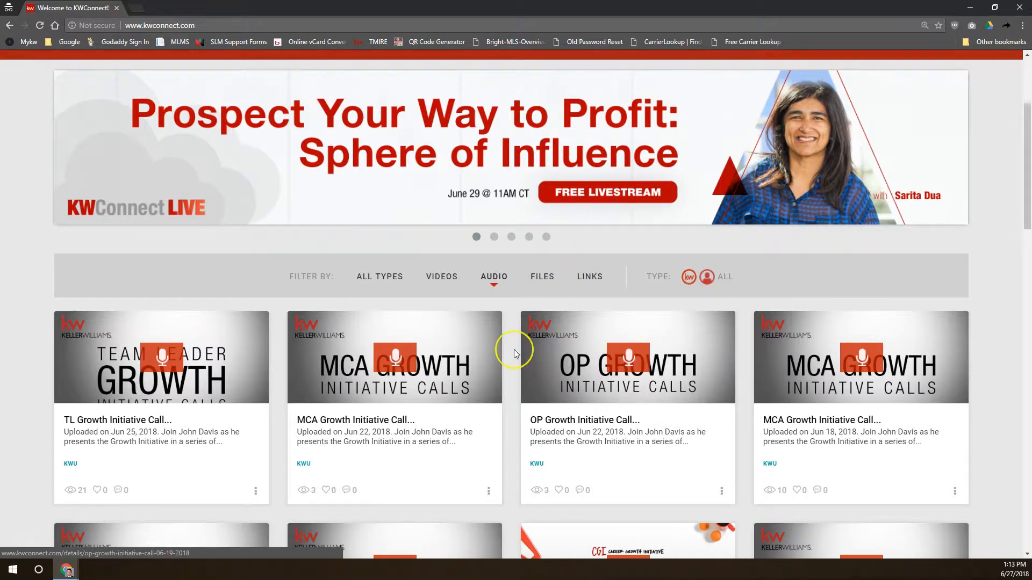
scroll(514, 349, "down", 5)
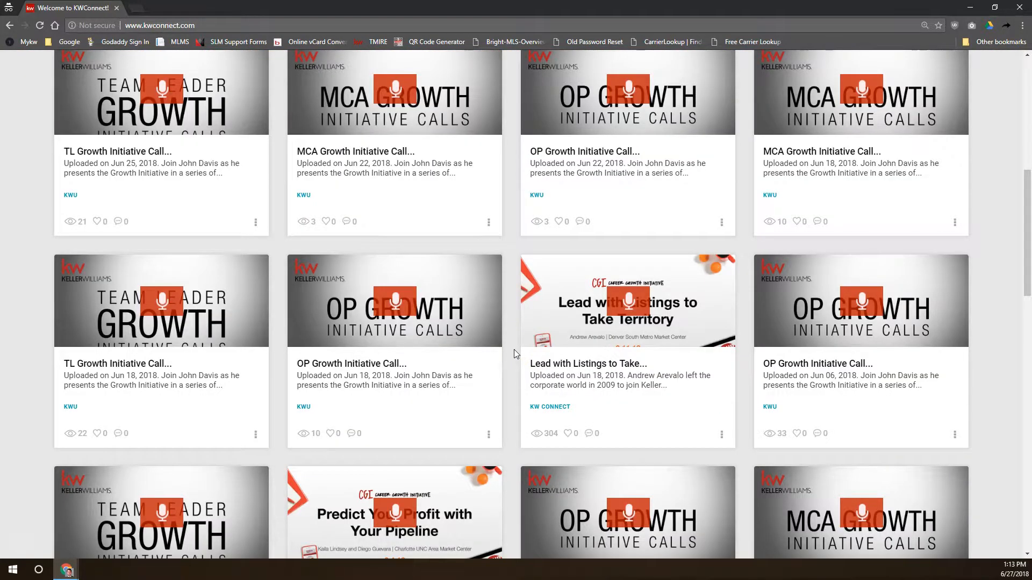
scroll(514, 352, "down", 3)
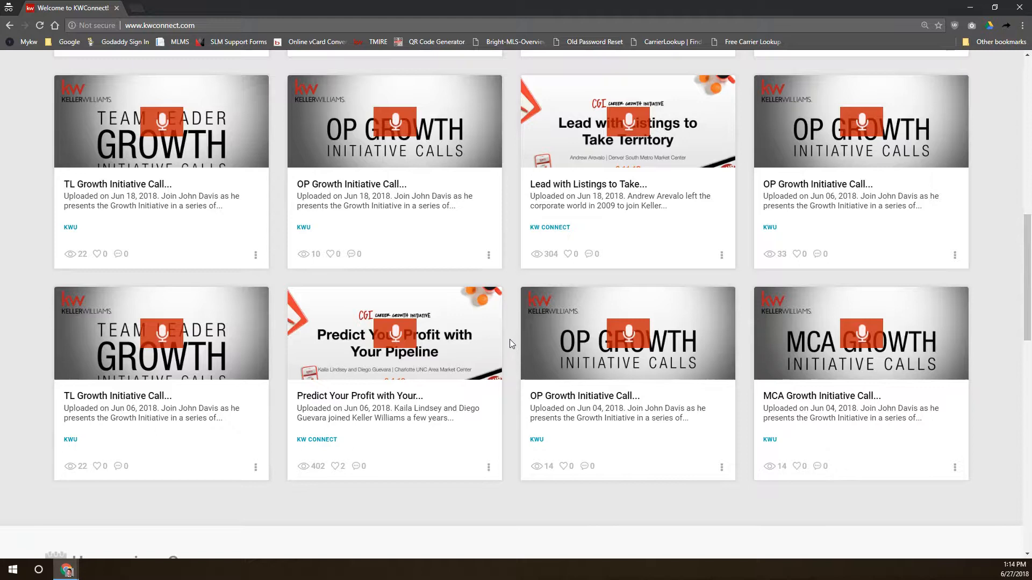
Filter the content feed to files and look through the uploaded documents and images
scroll(510, 339, "up", 5)
scroll(508, 338, "up", 2)
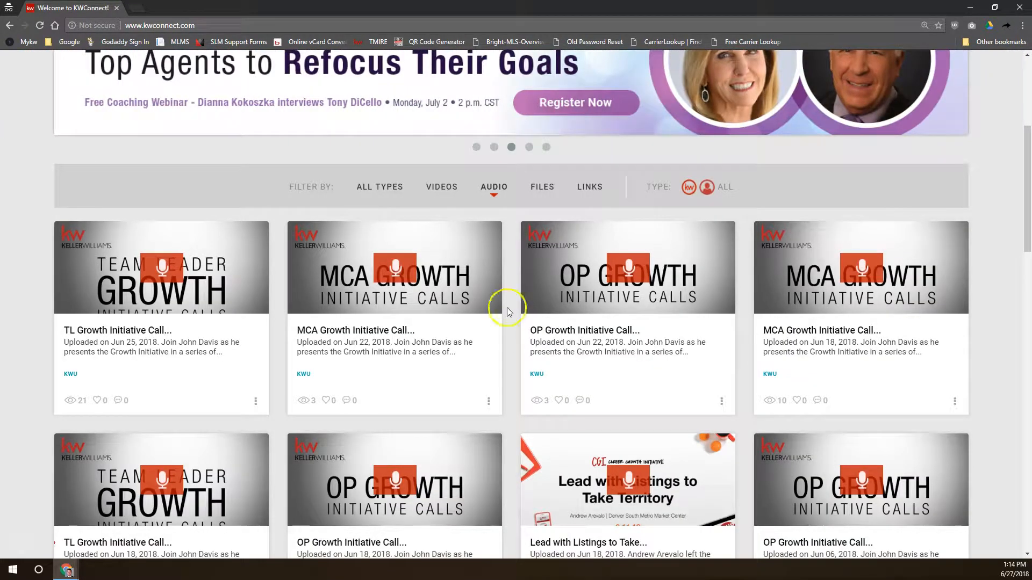
left_click(543, 190)
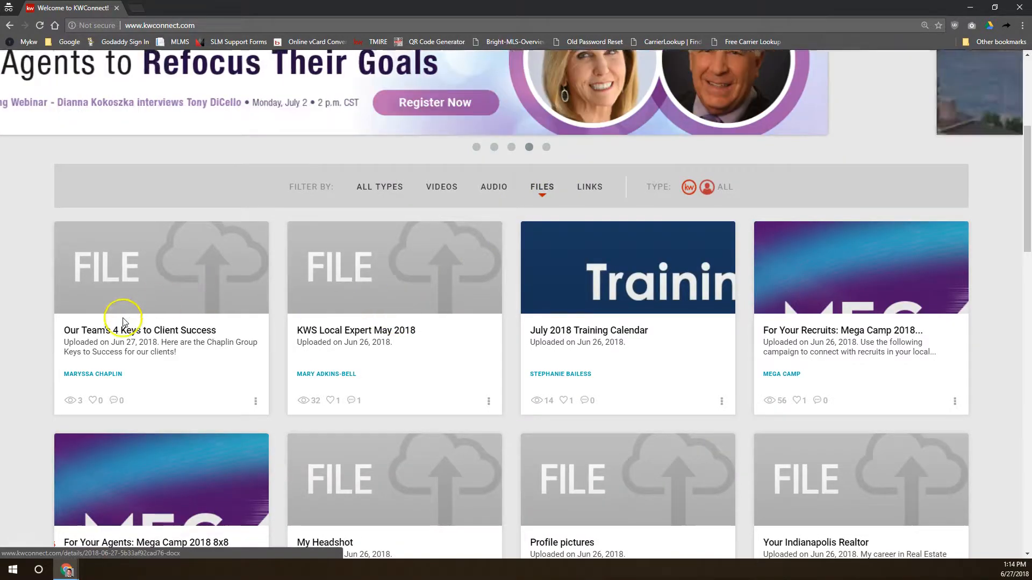
left_click(189, 280)
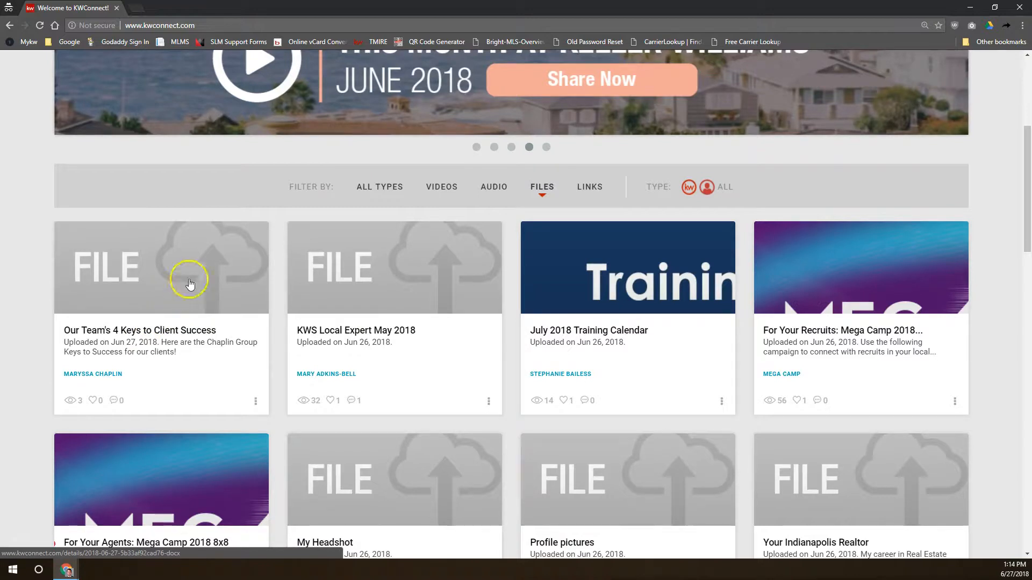
left_click(245, 258)
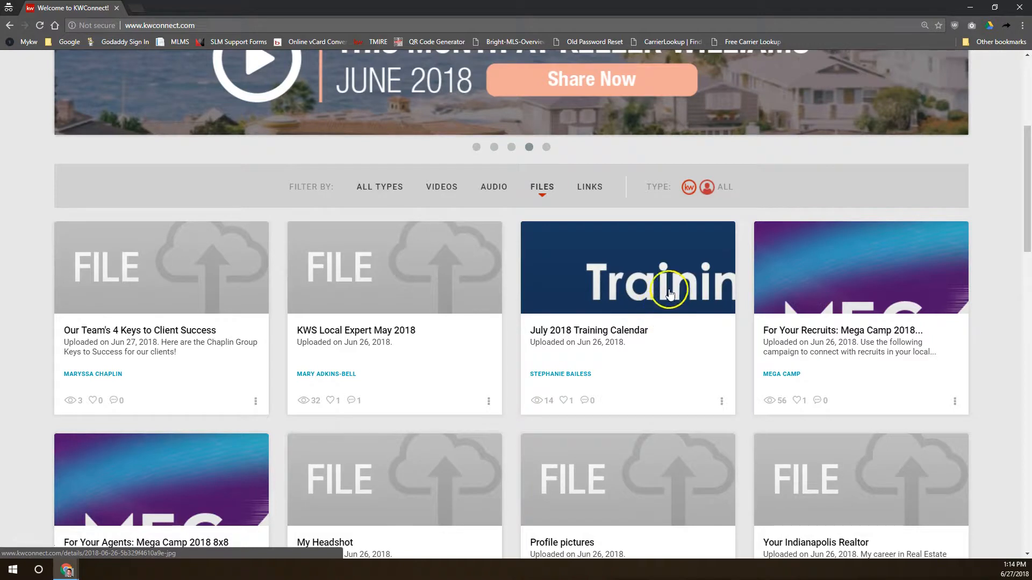
scroll(694, 291, "down", 2)
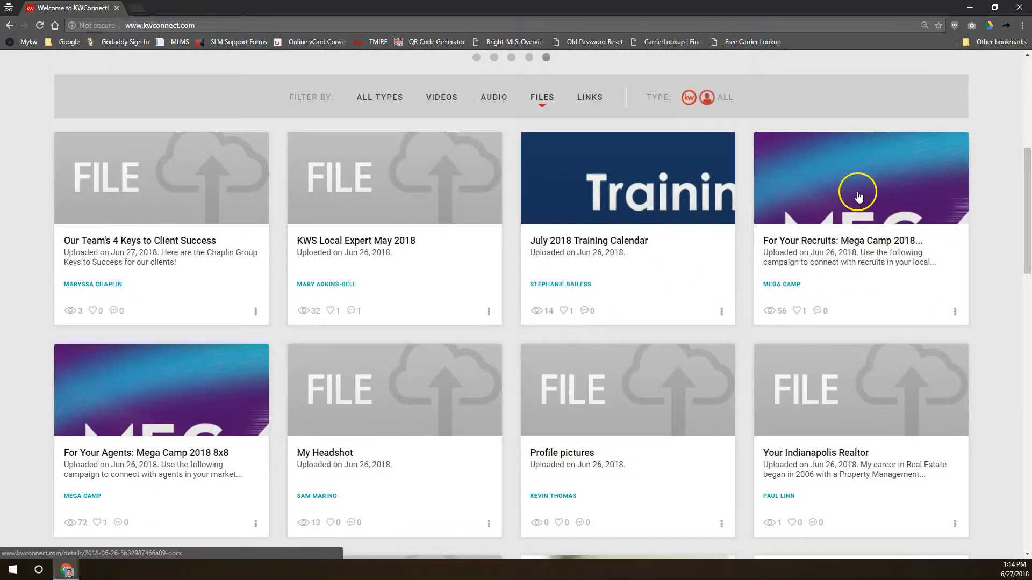
scroll(697, 203, "down", 3)
scroll(425, 215, "down", 2)
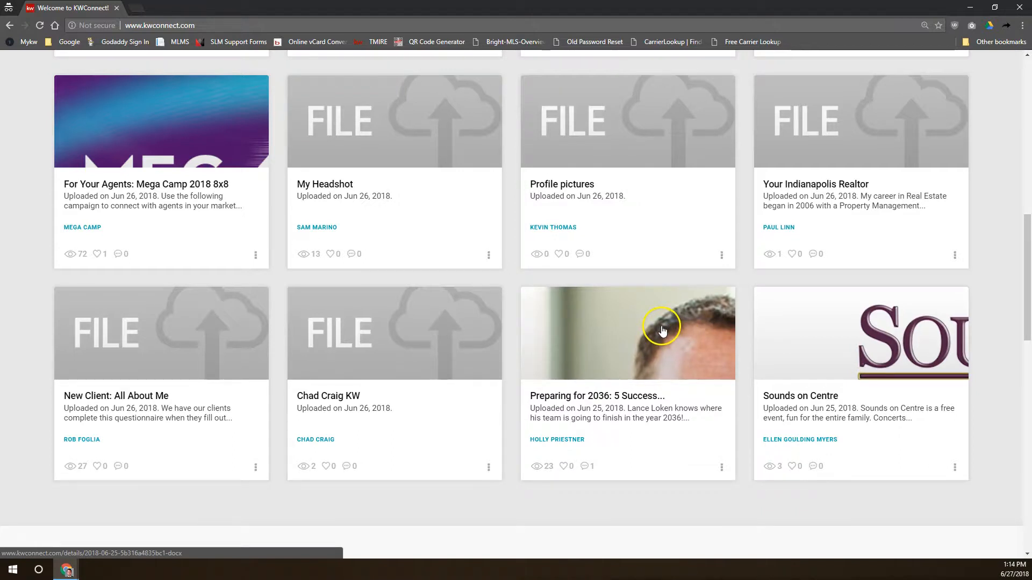
scroll(633, 415, "down", 1)
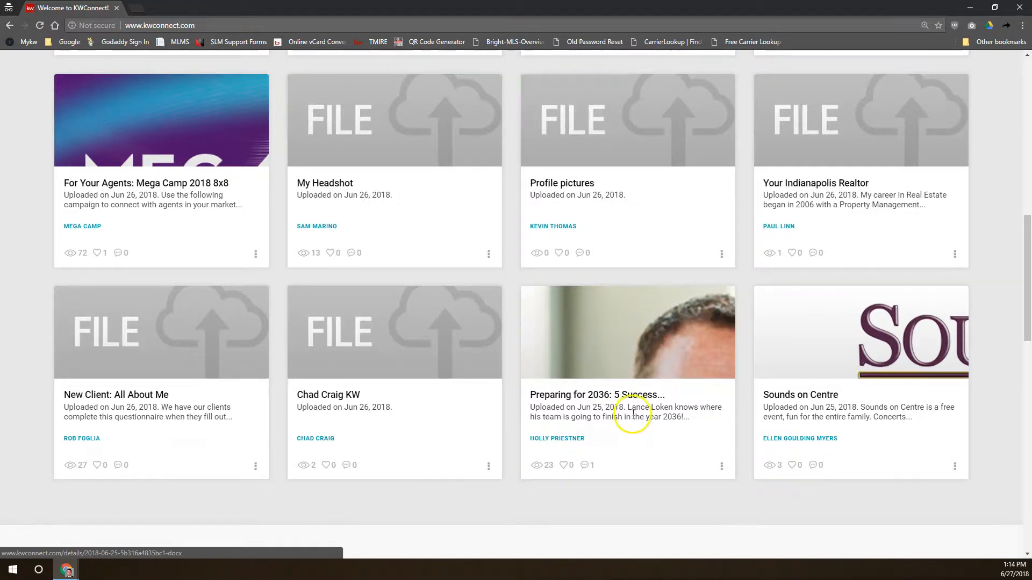
Filter the content feed to links and bring the shared links into view
scroll(633, 414, "up", 10)
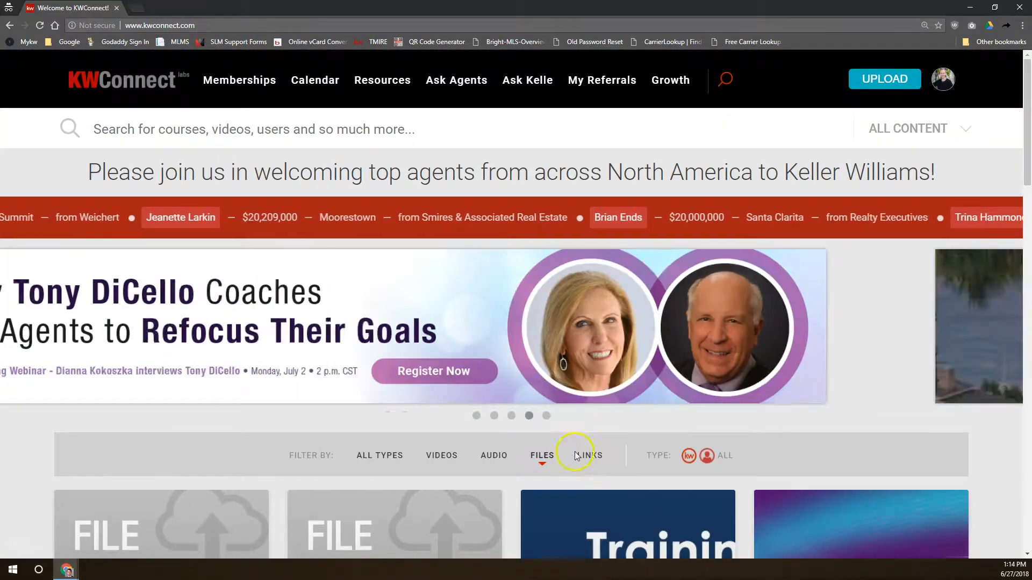
left_click(587, 455)
scroll(541, 352, "down", 3)
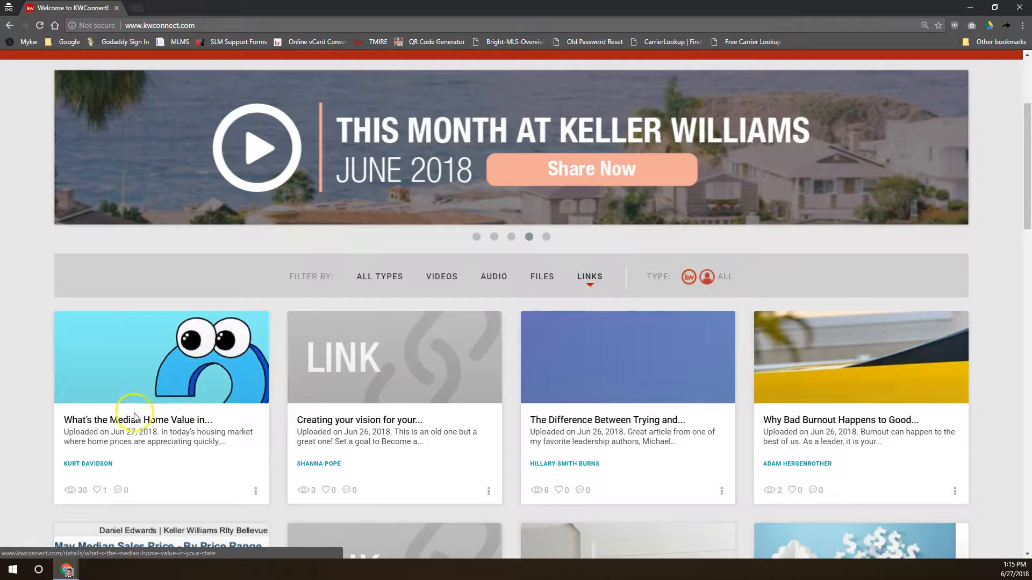
Look through the remaining shared links and the Upcoming Courses section of the home page
scroll(376, 408, "down", 3)
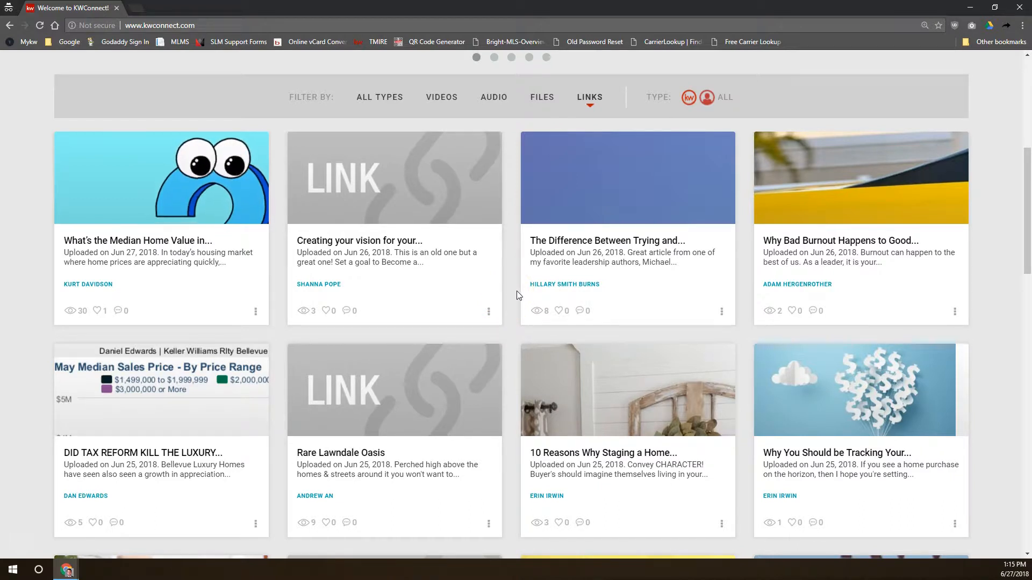
scroll(926, 461, "down", 6)
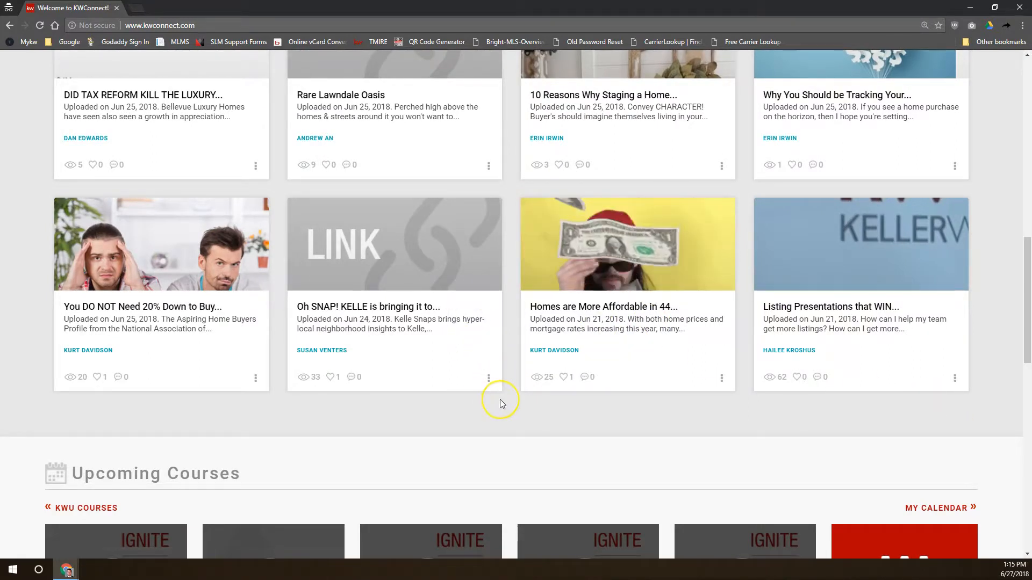
scroll(512, 359, "down", 2)
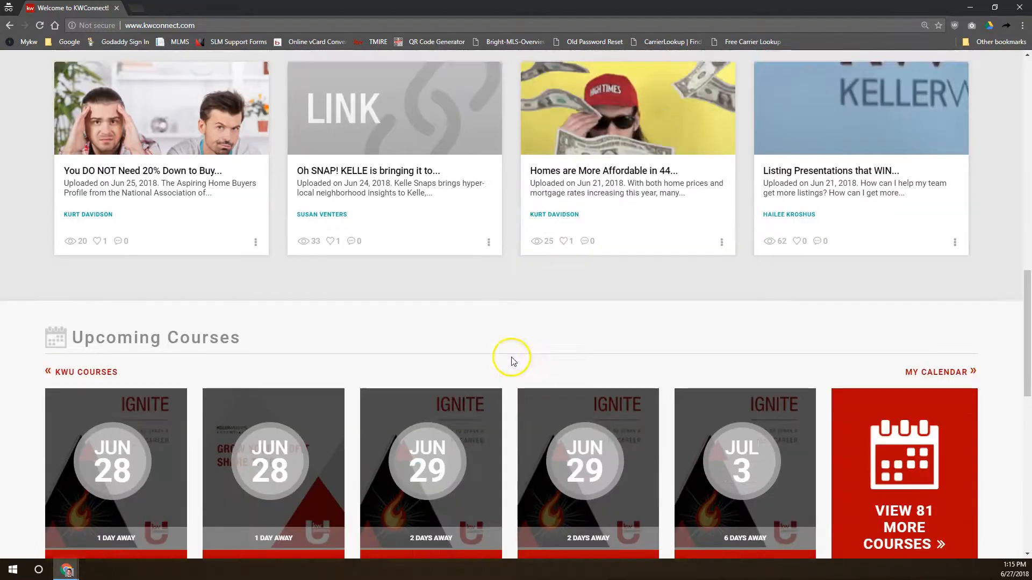
scroll(512, 359, "down", 3)
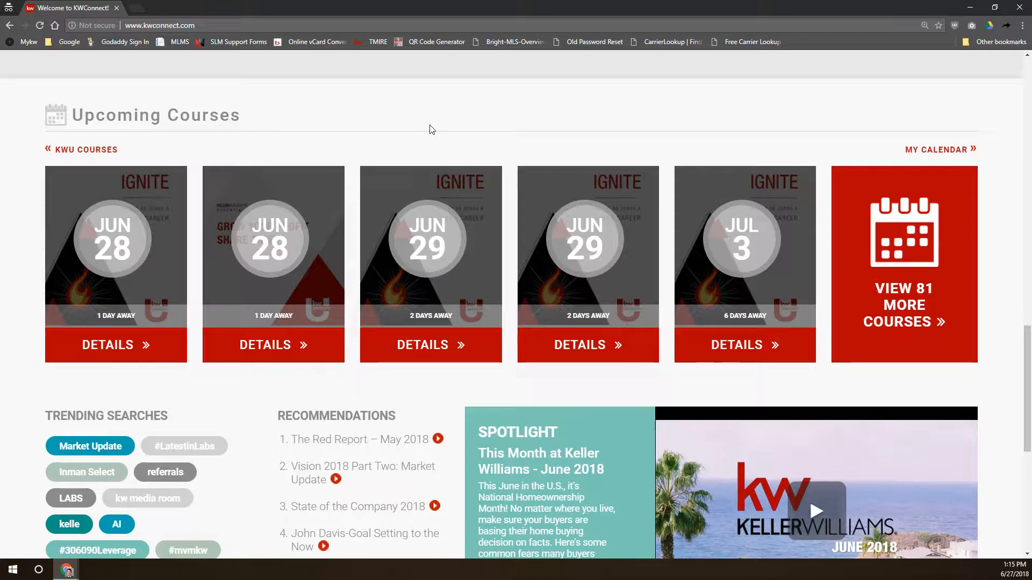
Examine the trending searches, recommendations, spotlight video and footer links, and return to the start of the home page
scroll(386, 180, "down", 3)
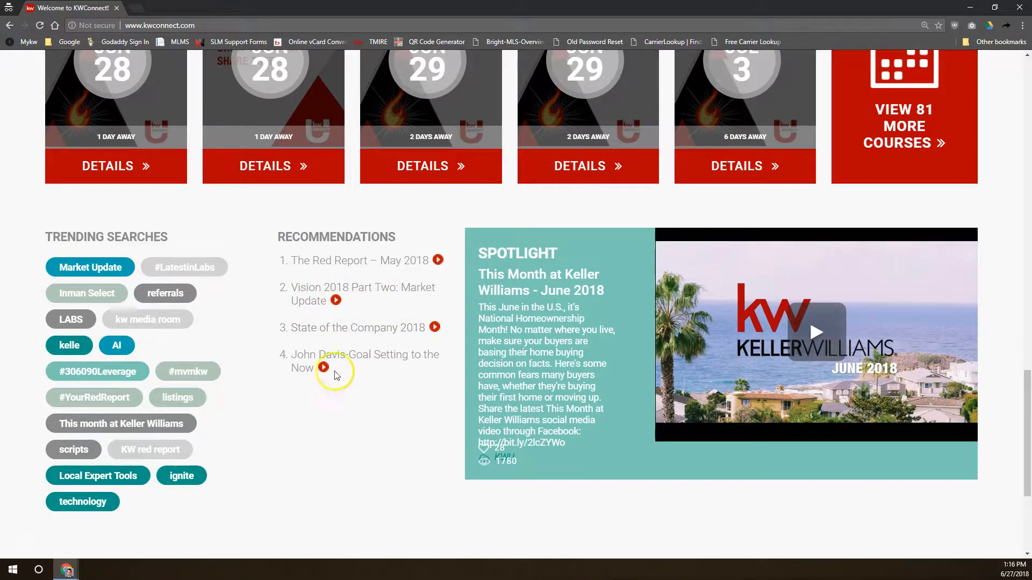
scroll(439, 401, "down", 4)
scroll(438, 400, "up", 5)
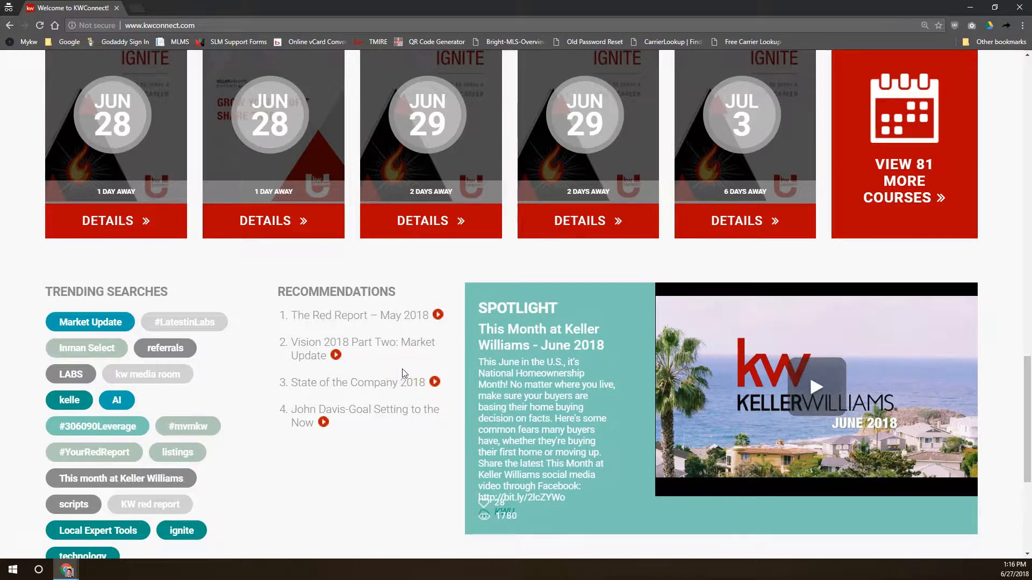
scroll(402, 370, "down", 5)
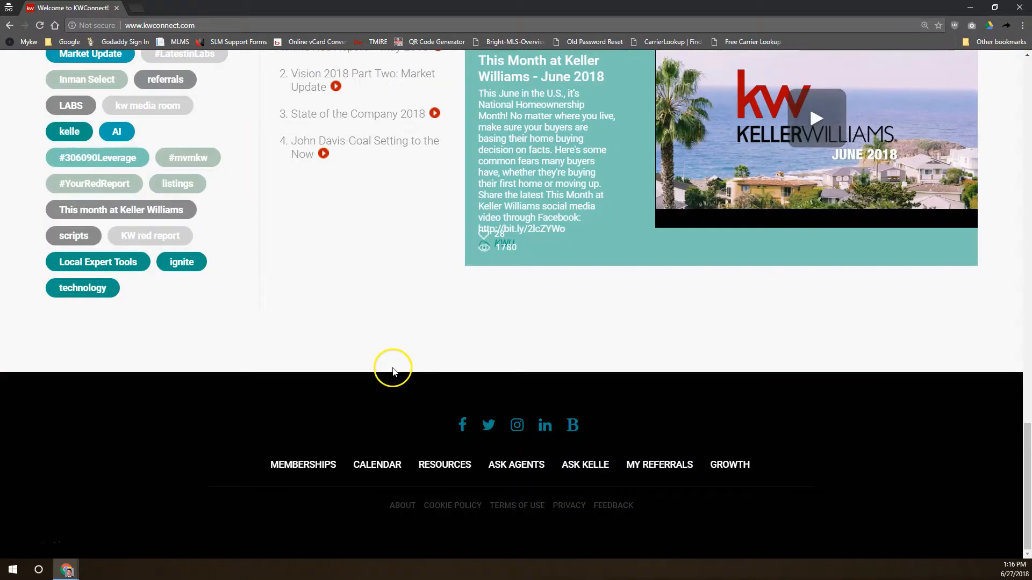
scroll(419, 360, "up", 8)
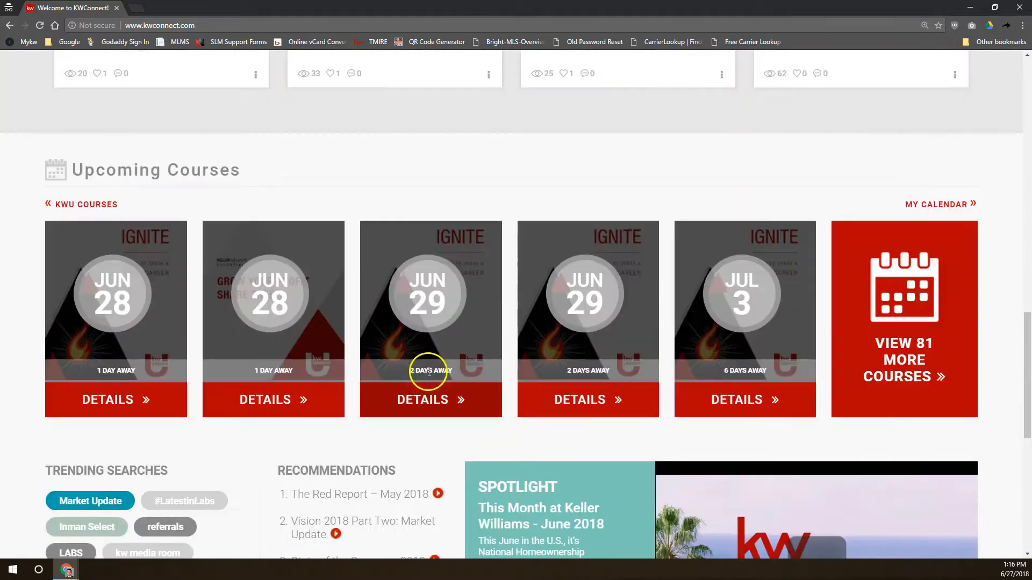
scroll(428, 371, "up", 10)
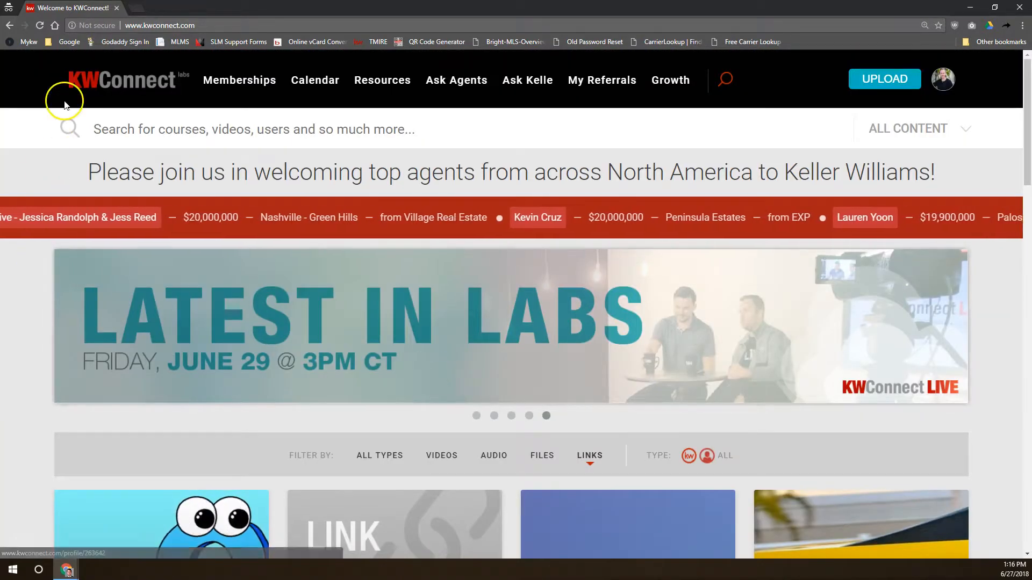
Look over the account options, including Notifications and Community, as well as the Growth options and the upload feature
left_click(939, 92)
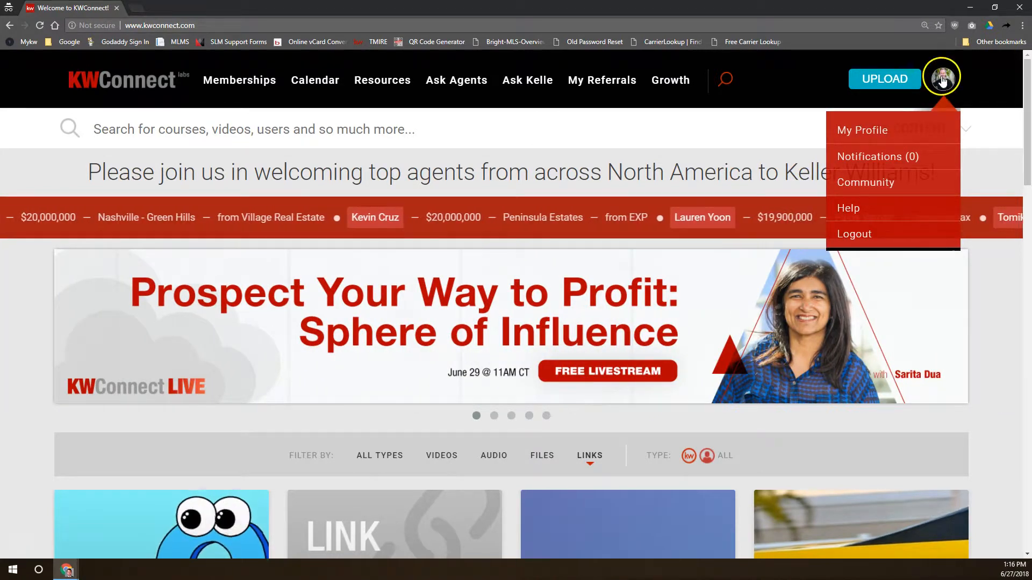
left_click(943, 86)
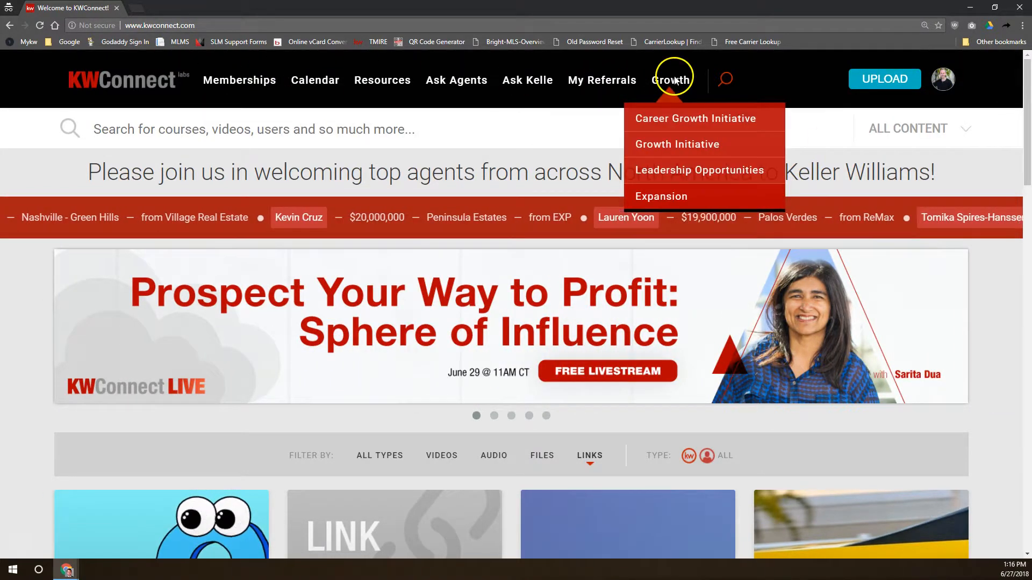
left_click(955, 75)
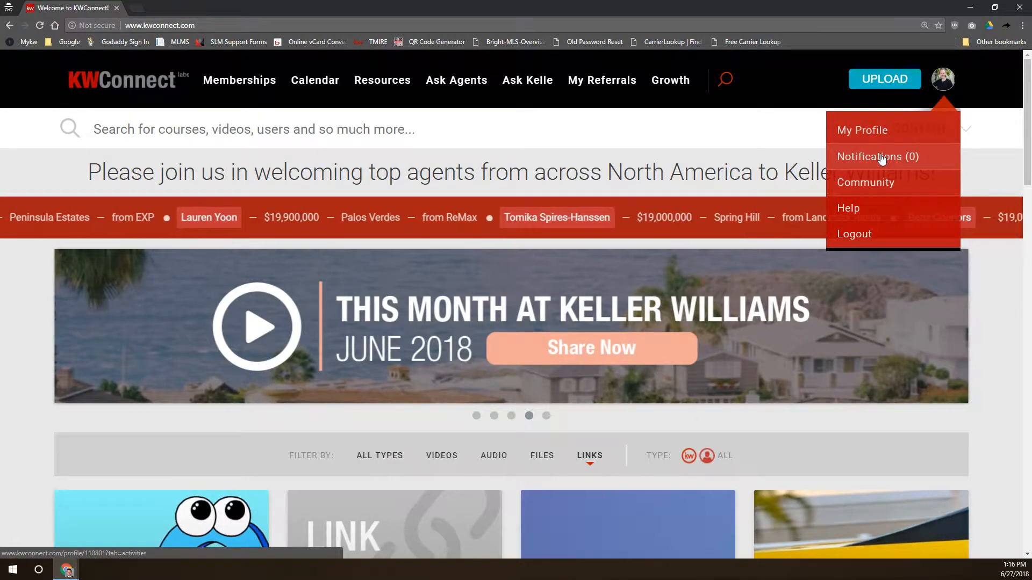
left_click(869, 184)
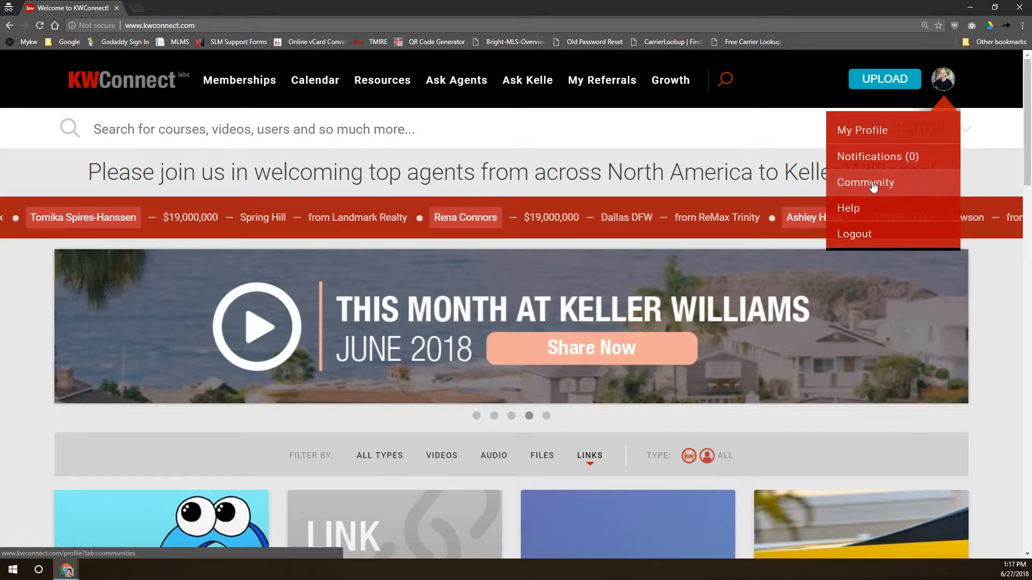
left_click(895, 186)
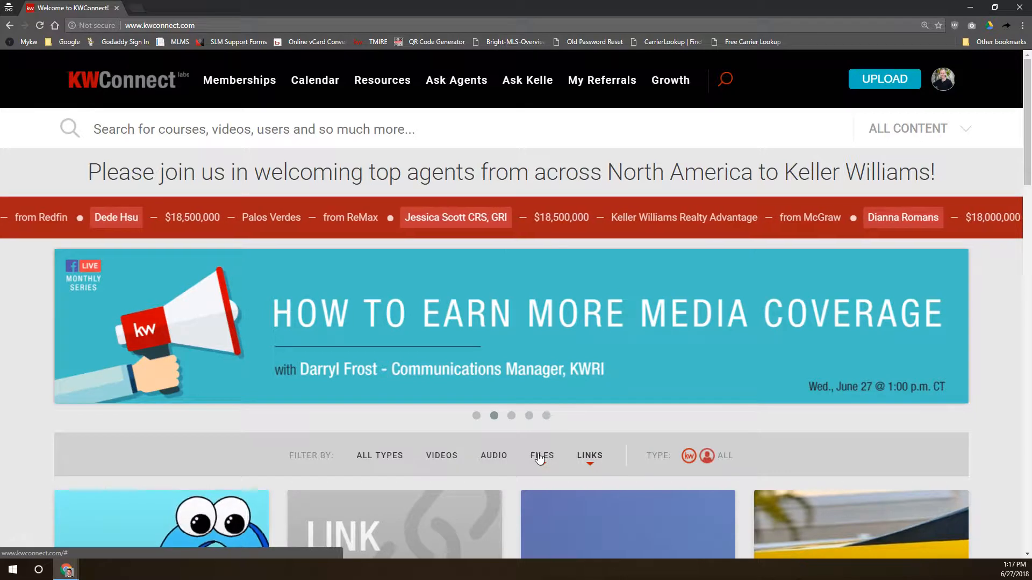
left_click(884, 77)
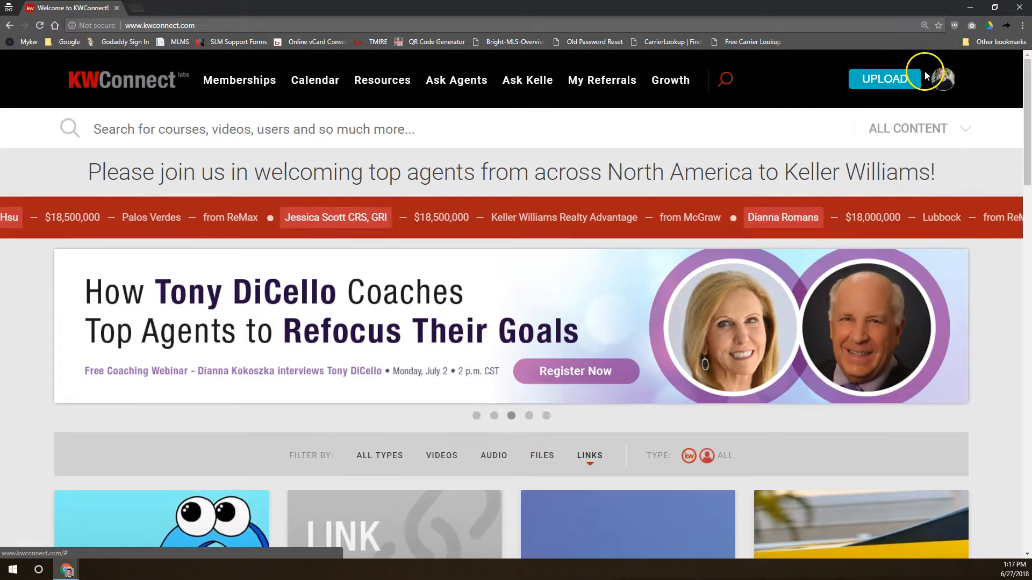
Open My Profile and review the About Me biography, memberships and service area
mouse_move(944, 81)
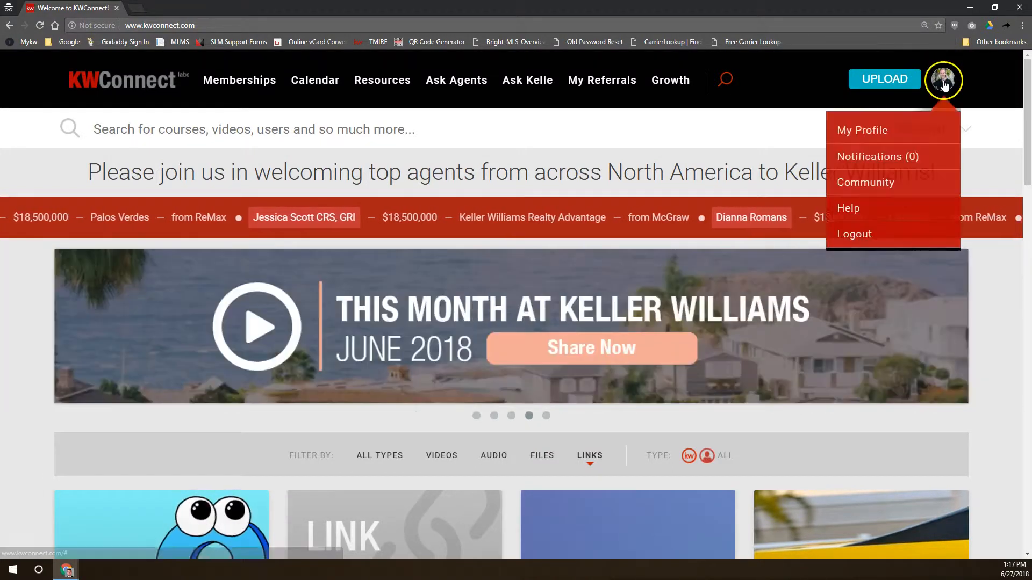
left_click(881, 130)
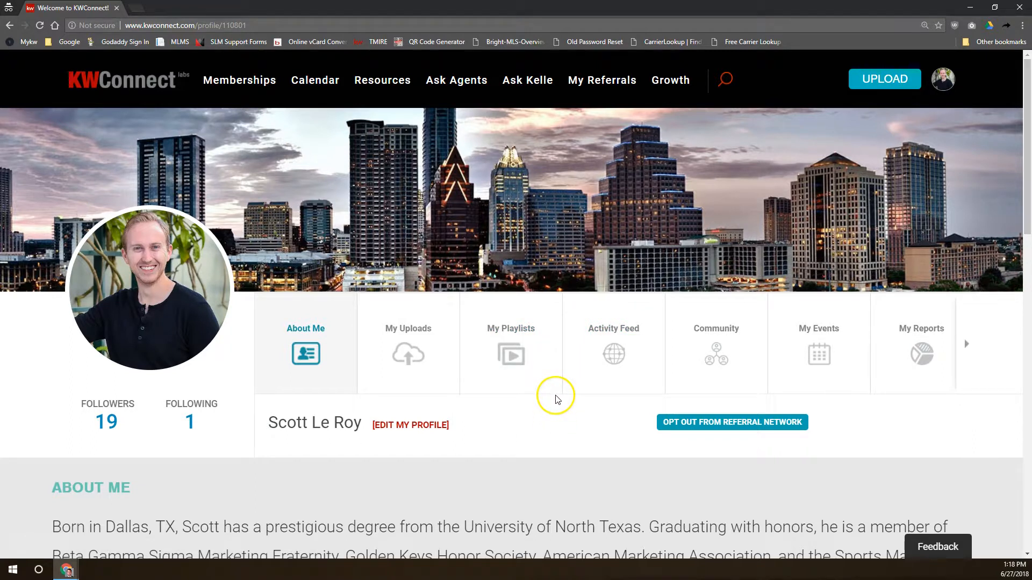
scroll(563, 376, "down", 7)
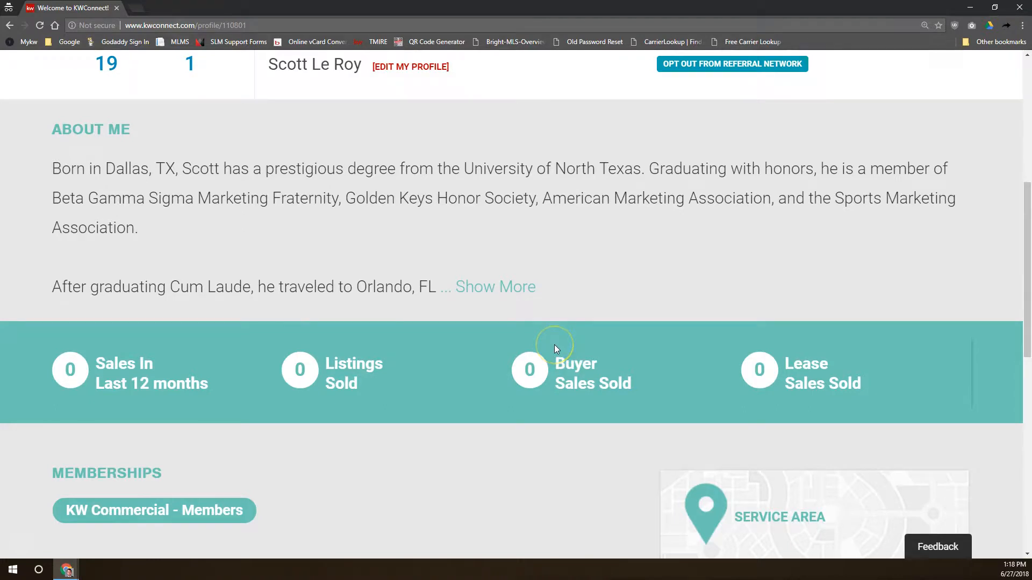
scroll(553, 347, "down", 10)
scroll(551, 341, "up", 8)
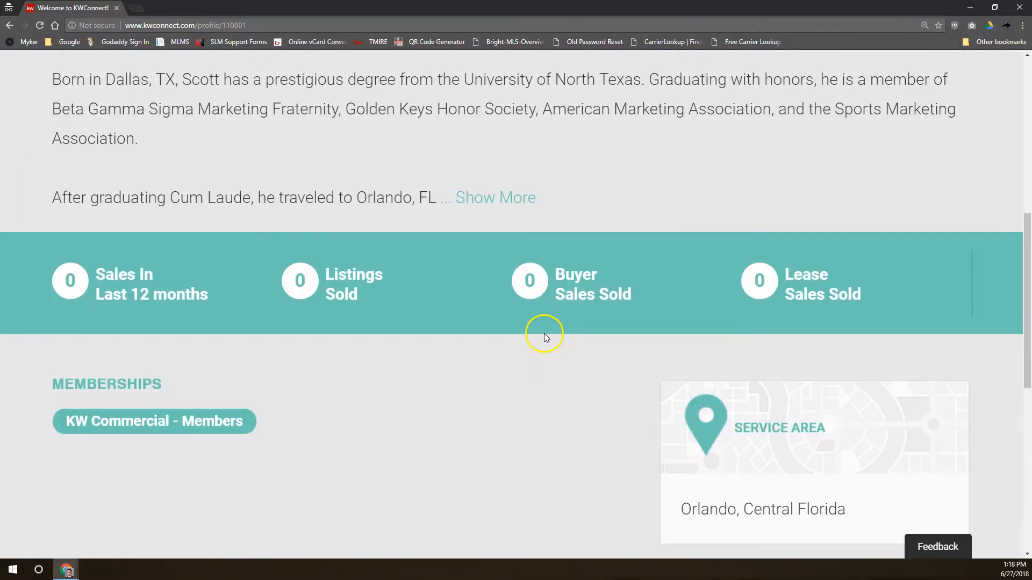
scroll(430, 438, "up", 1)
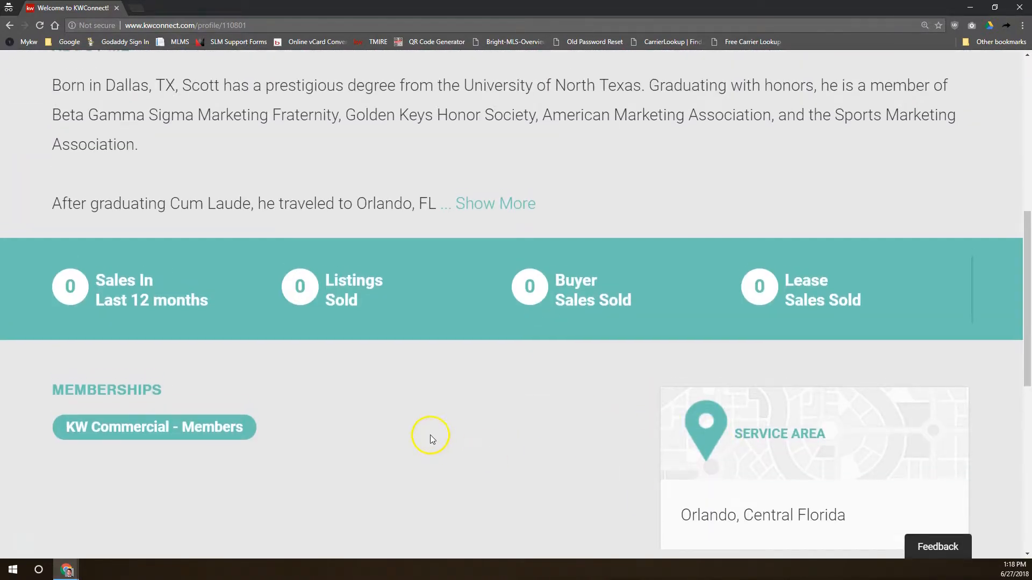
scroll(430, 438, "up", 5)
scroll(454, 369, "up", 3)
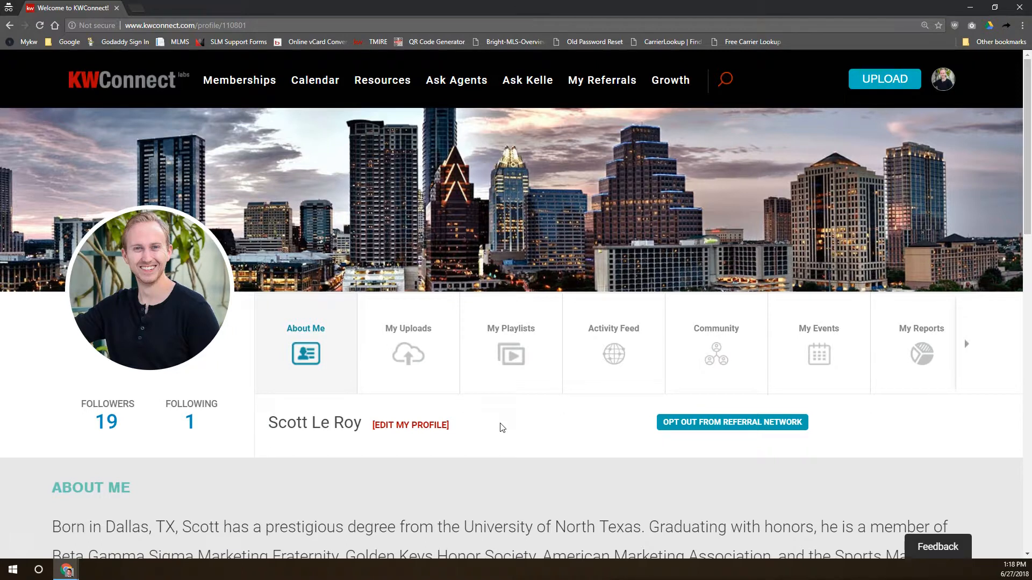
Examine the profile's sales statistics, covering the last 12 months, listings, buyer sales and lease sales
scroll(501, 427, "down", 5)
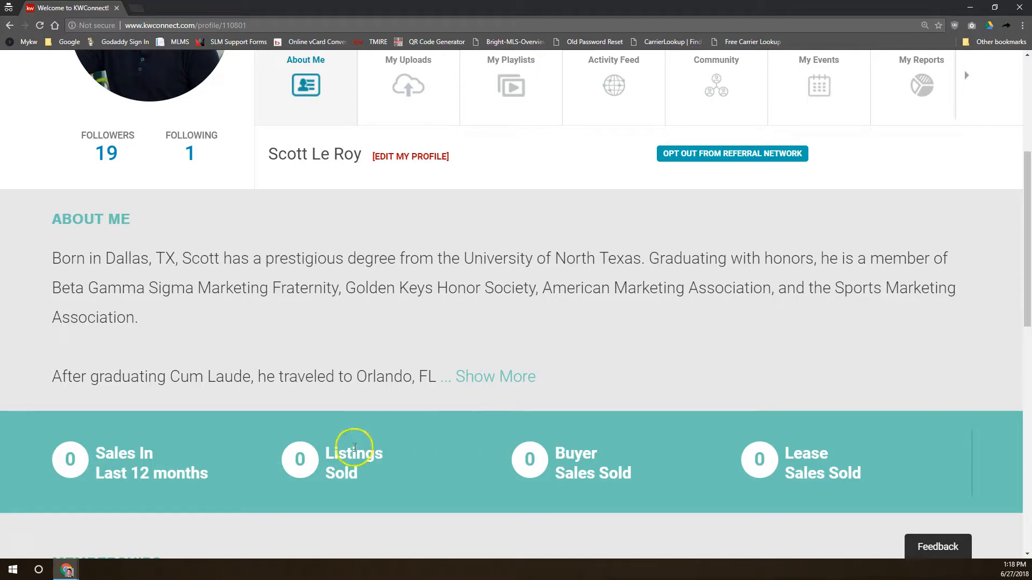
left_click_drag(301, 461, 271, 458)
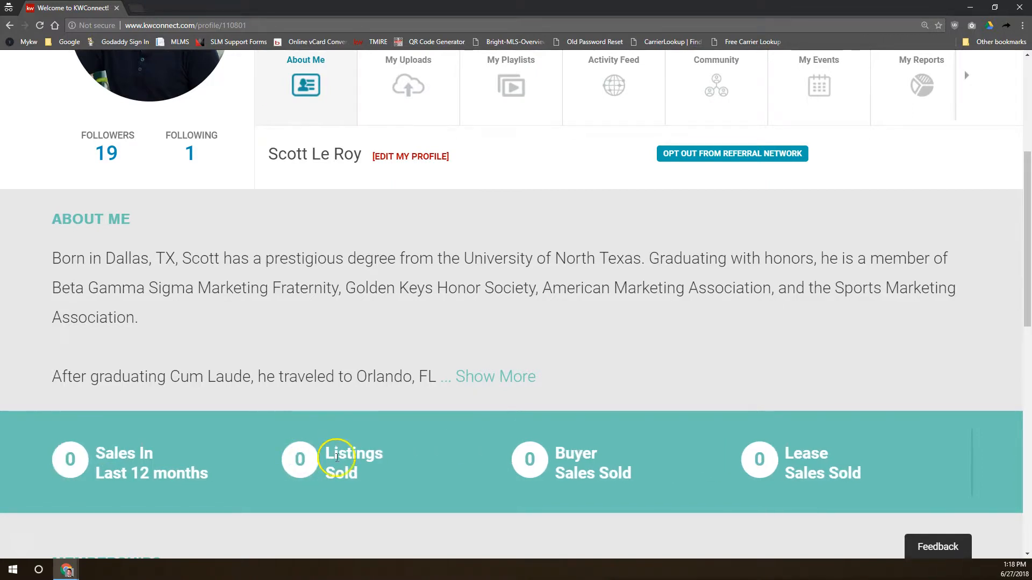
left_click_drag(809, 449, 392, 453)
left_click_drag(868, 452, 268, 453)
left_click_drag(72, 461, 854, 490)
Open the profile's Community section and check the joined groups
scroll(472, 203, "up", 3)
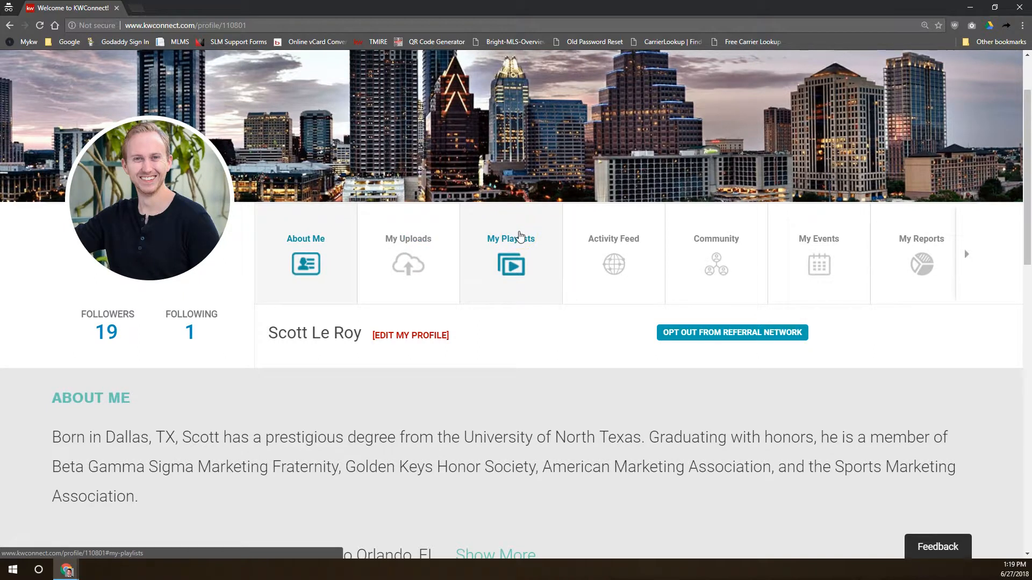
left_click(641, 247)
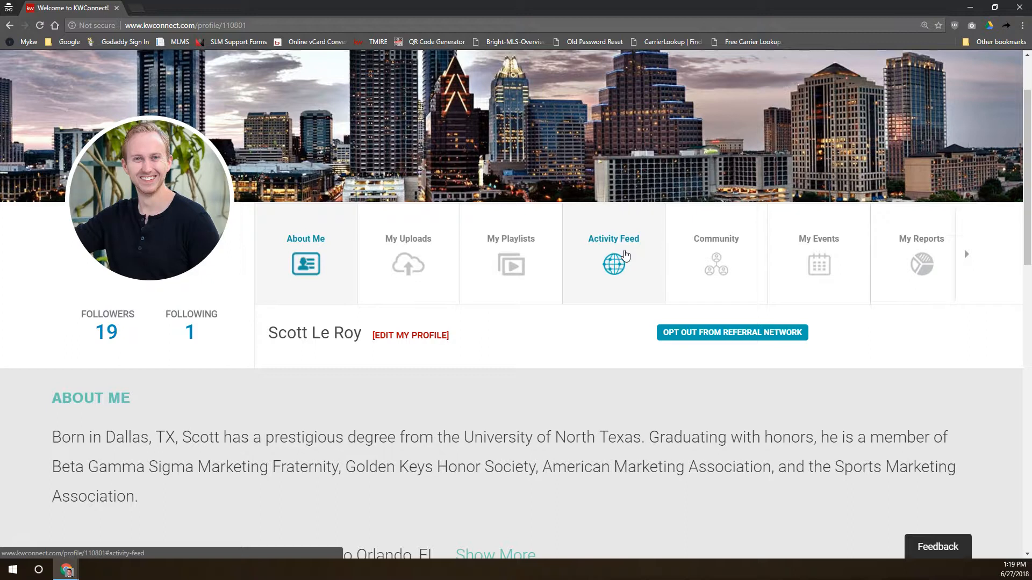
left_click(719, 268)
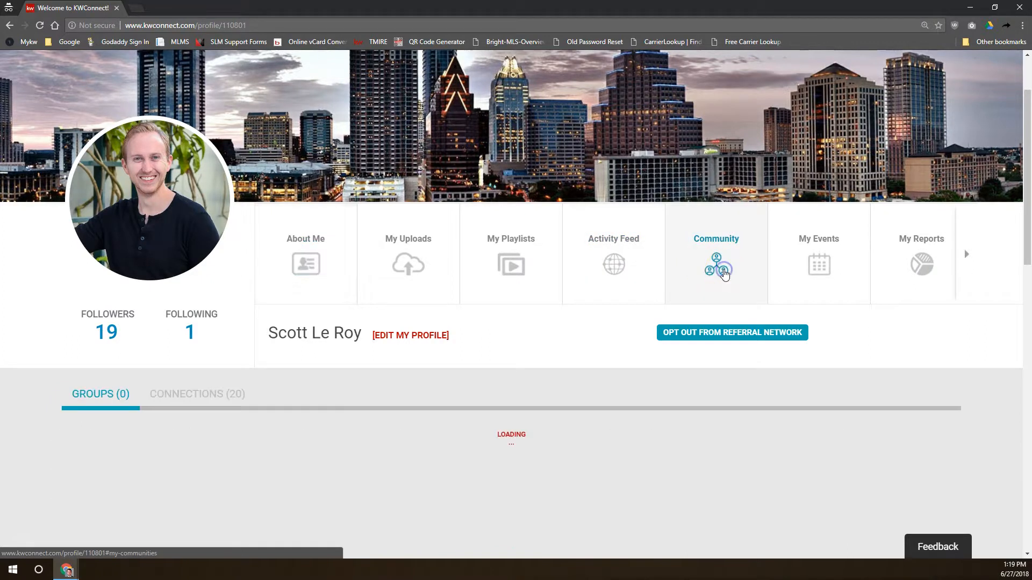
scroll(541, 349, "down", 2)
scroll(541, 349, "up", 2)
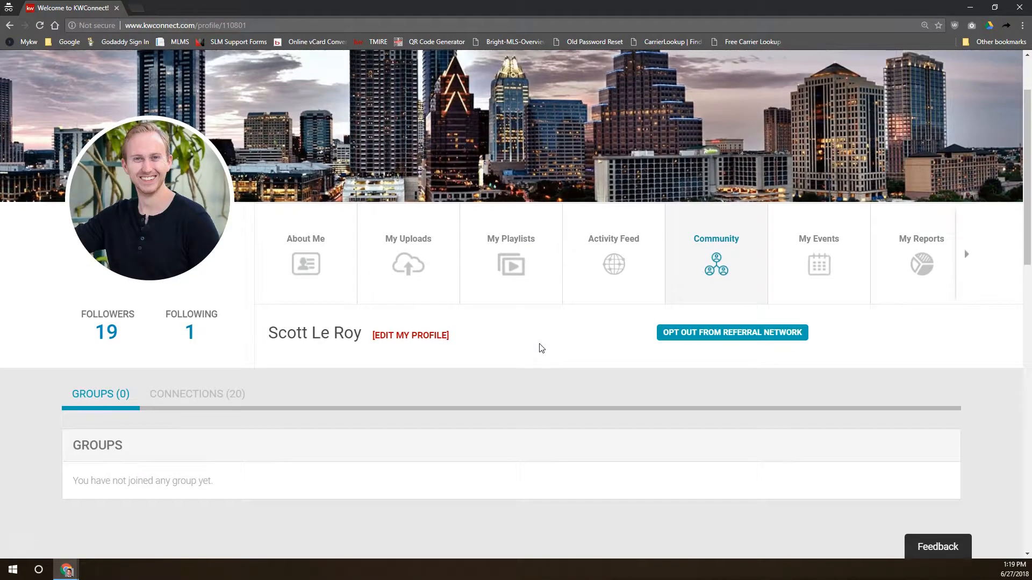
Display the community connections and look through the Referrals, Following and Followers lists
left_click(203, 394)
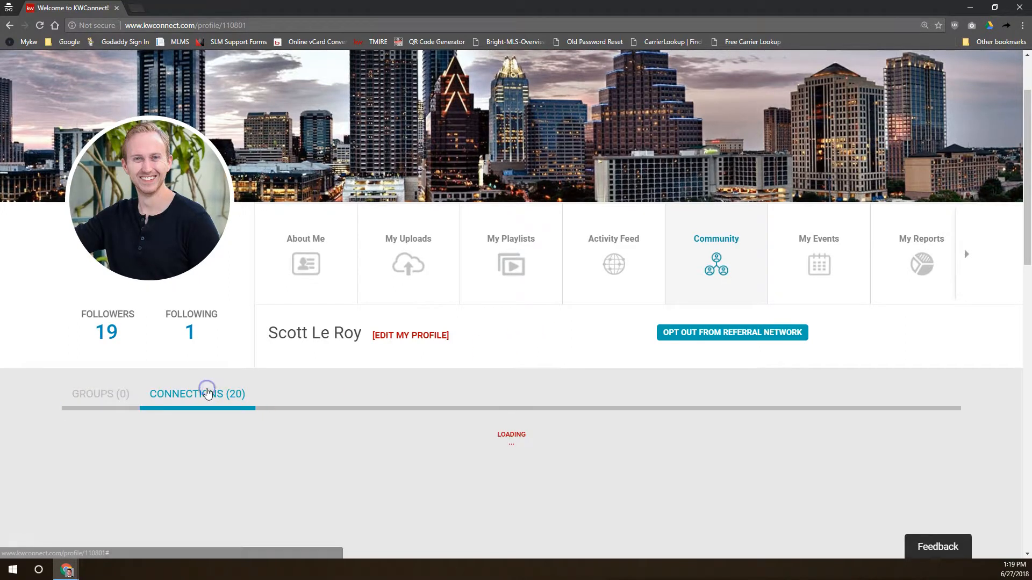
scroll(164, 446, "down", 5)
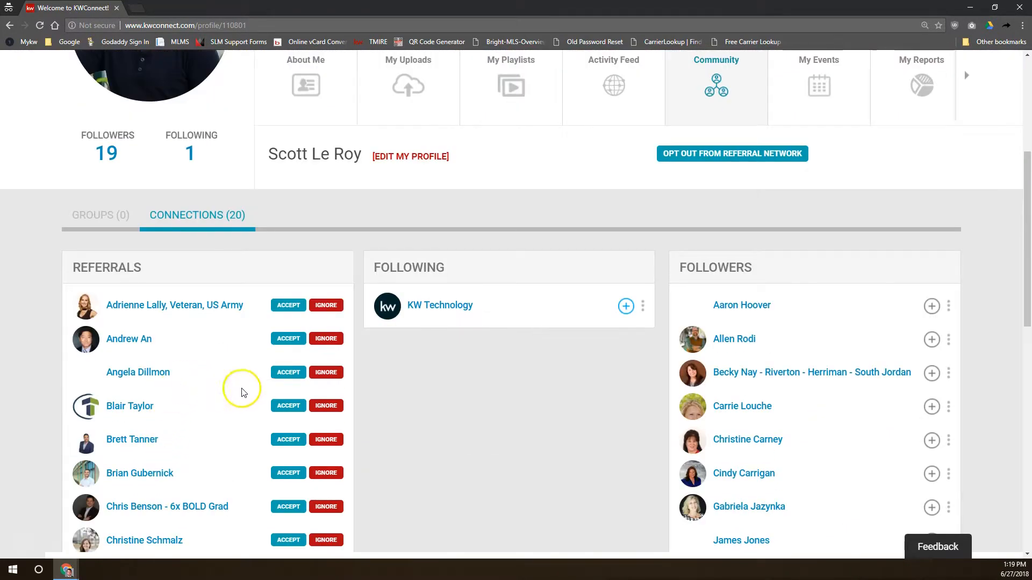
scroll(774, 396, "down", 8)
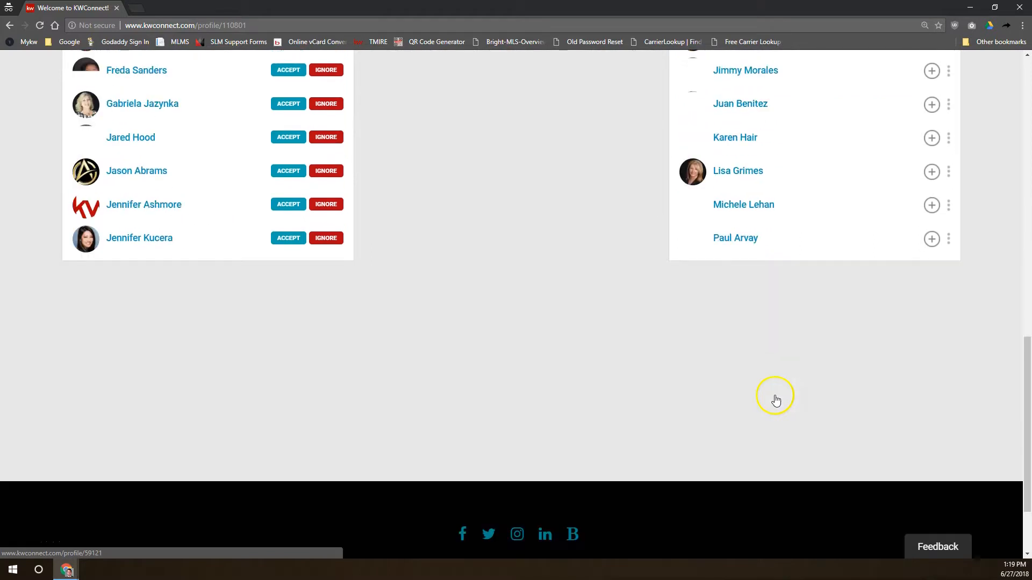
scroll(774, 397, "up", 10)
scroll(777, 399, "up", 5)
Open My Events in the profile and look through the June 2018 office events
left_click(836, 352)
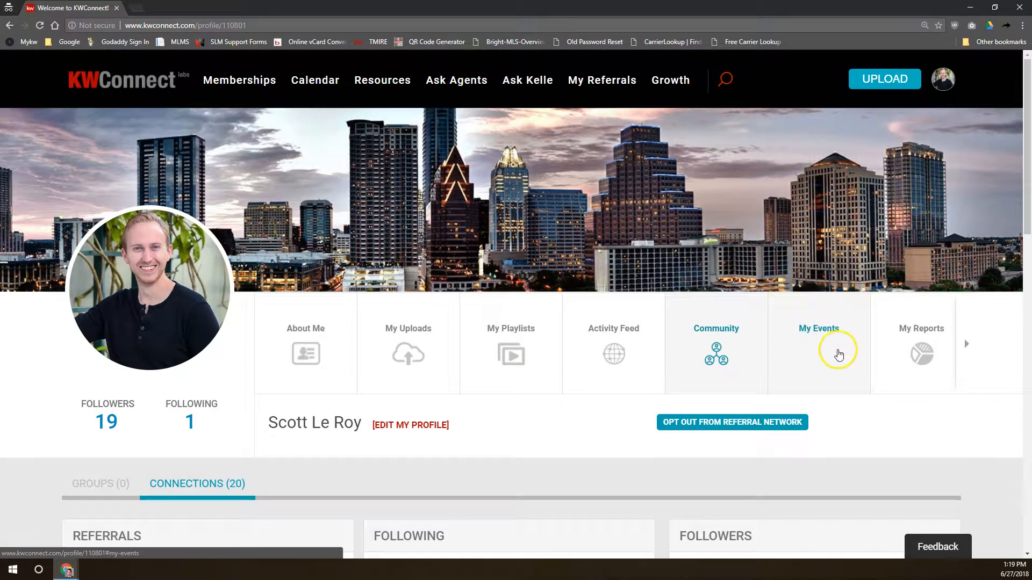
scroll(696, 363, "down", 6)
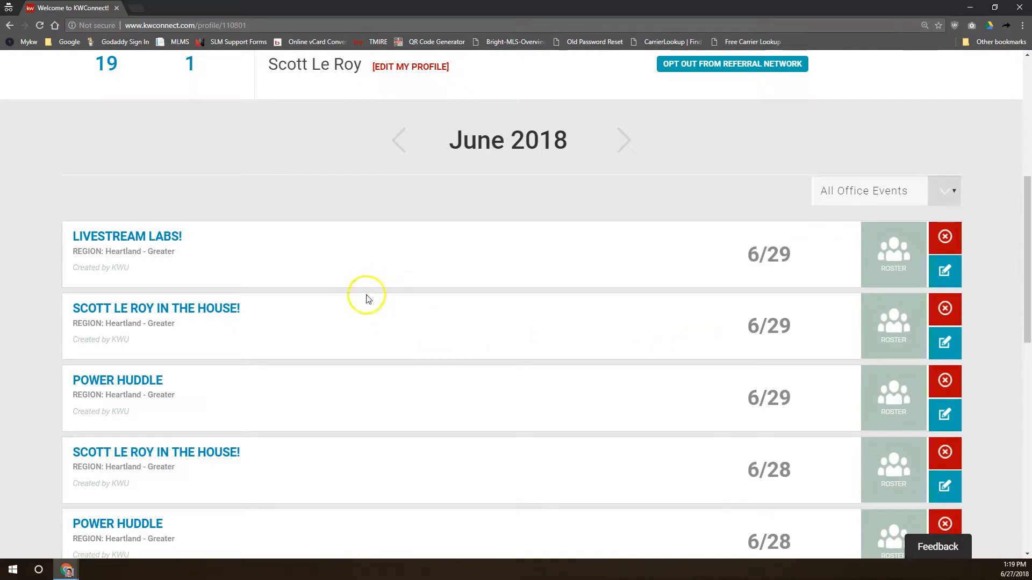
scroll(355, 296, "down", 5)
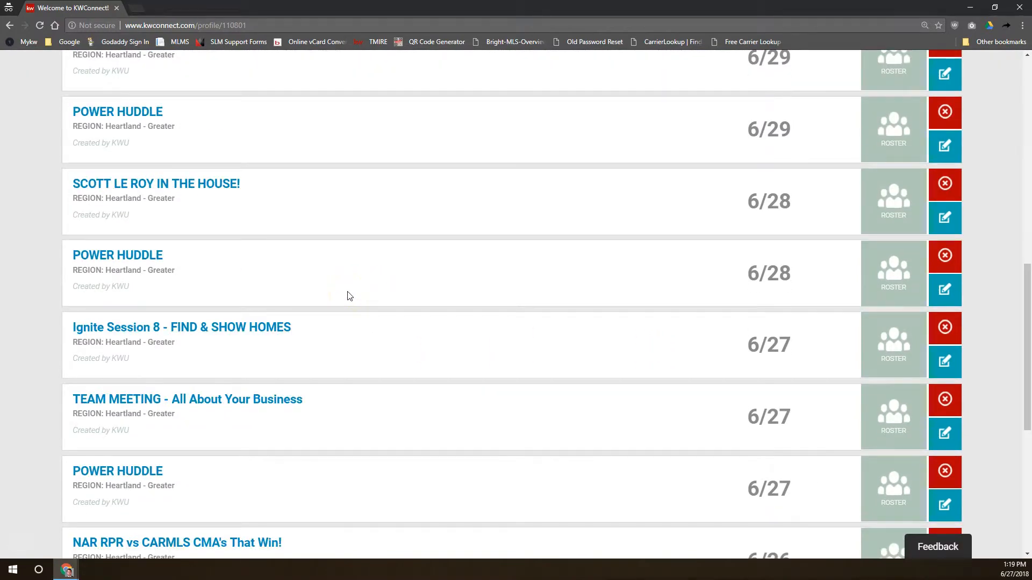
scroll(349, 295, "down", 2)
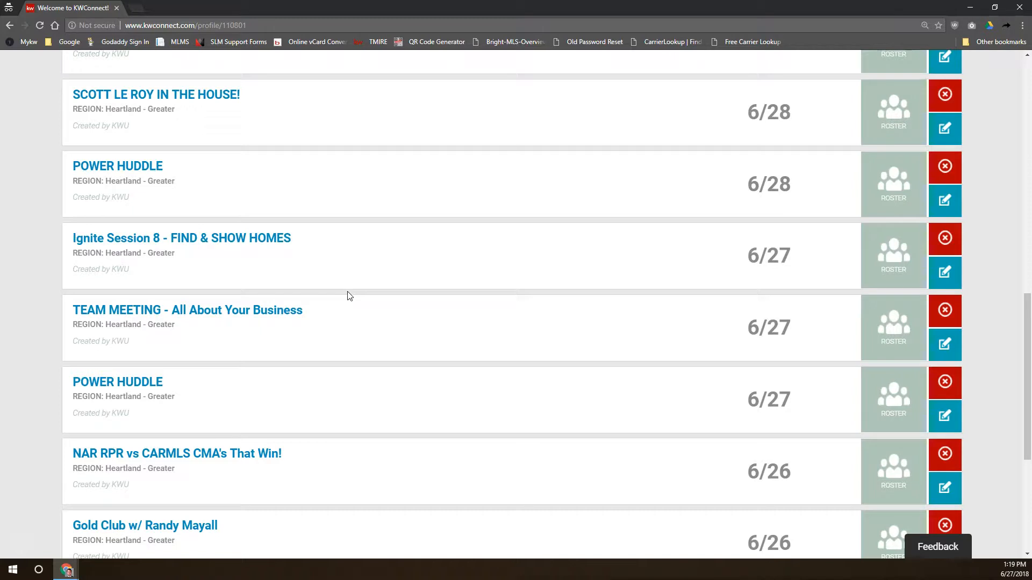
scroll(369, 344, "up", 13)
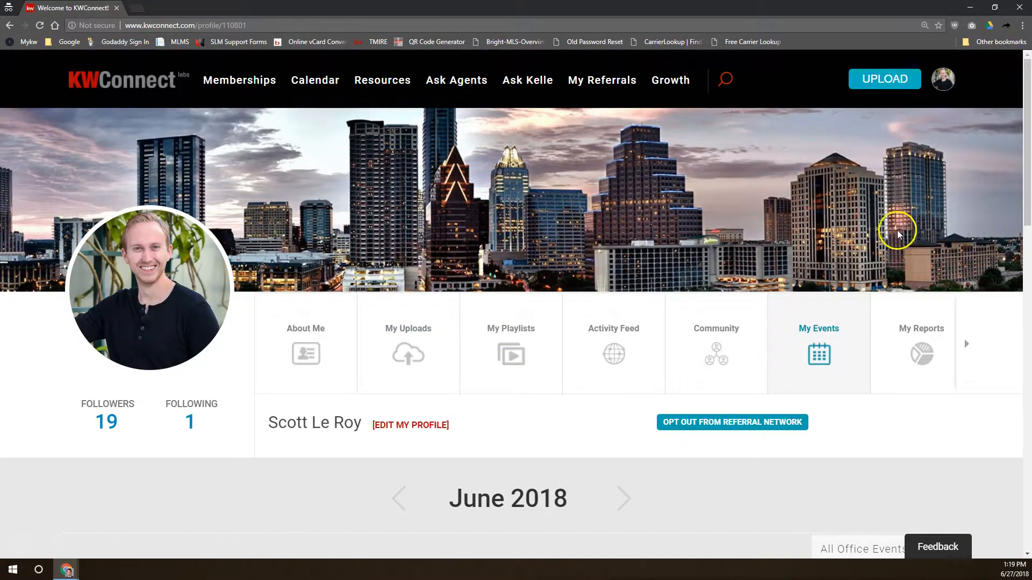
Open My Reports in the profile and look through the Regional - Calendar Report form
left_click(921, 346)
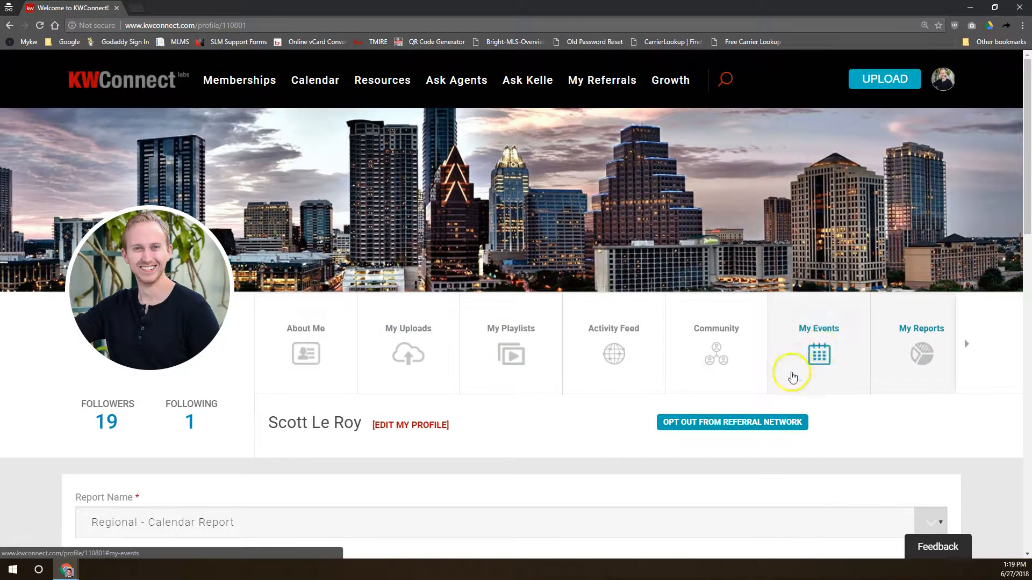
left_click(969, 347)
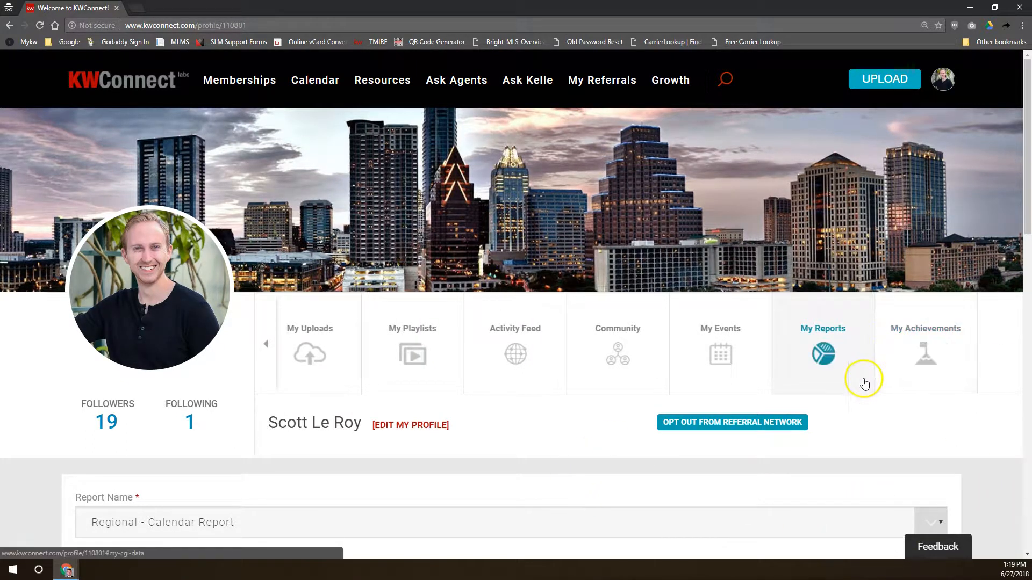
scroll(516, 420, "down", 5)
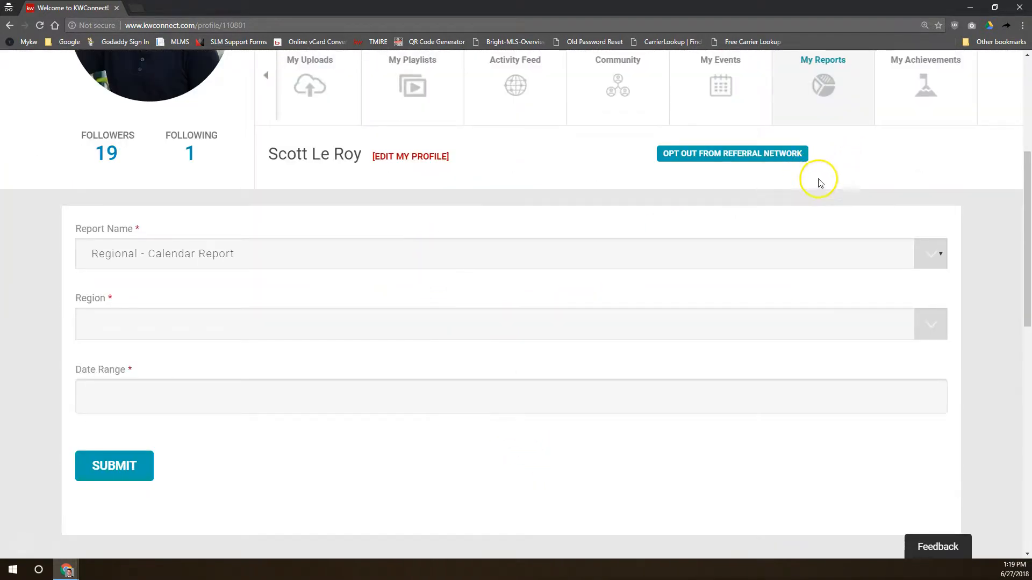
scroll(839, 204, "up", 5)
Open My Achievements in the profile and look through the Topper, High Profile and Media award badges
left_click(930, 302)
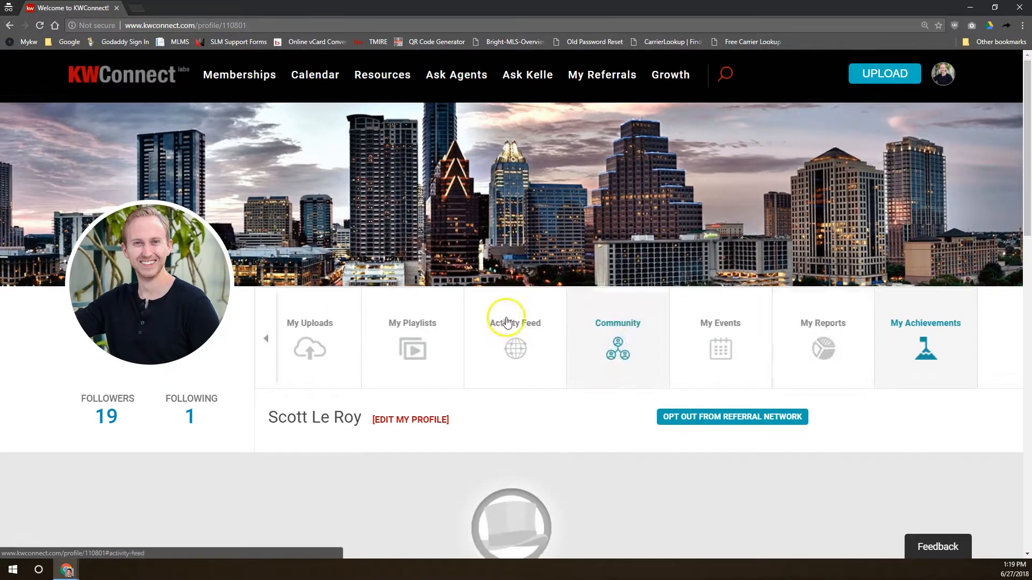
scroll(502, 317, "down", 15)
scroll(501, 315, "up", 14)
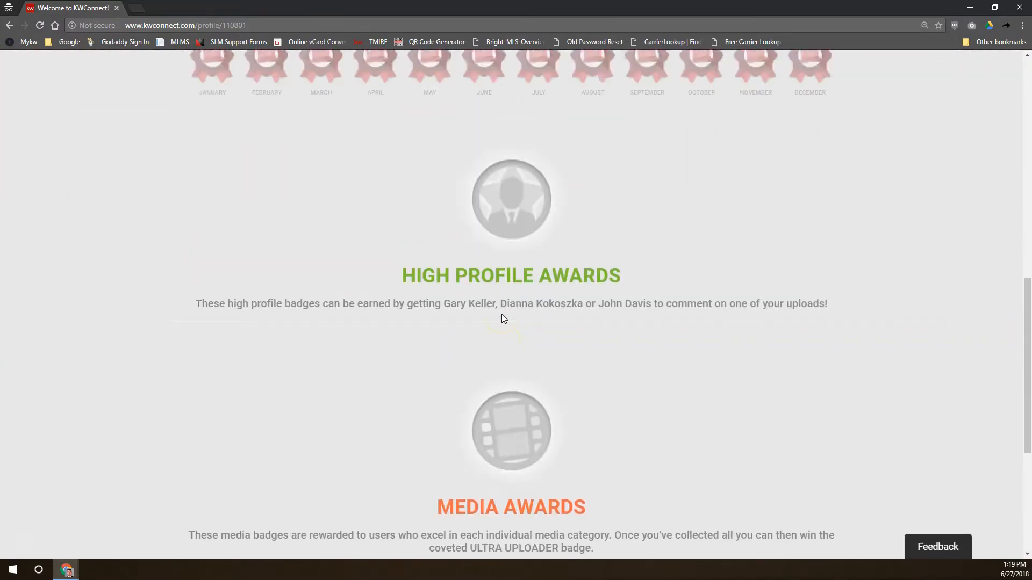
scroll(503, 314, "up", 3)
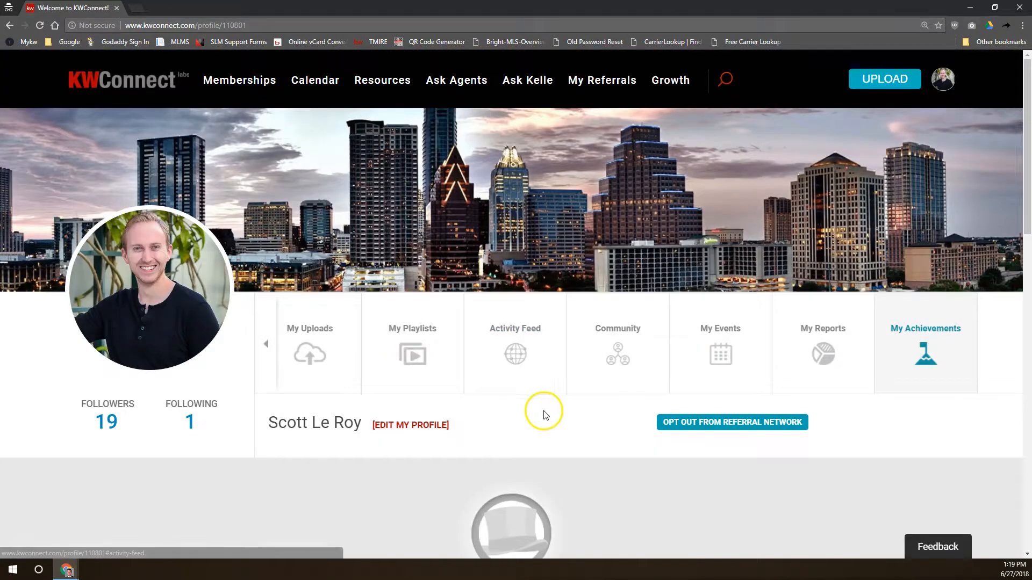
scroll(507, 410, "down", 4)
scroll(505, 404, "down", 10)
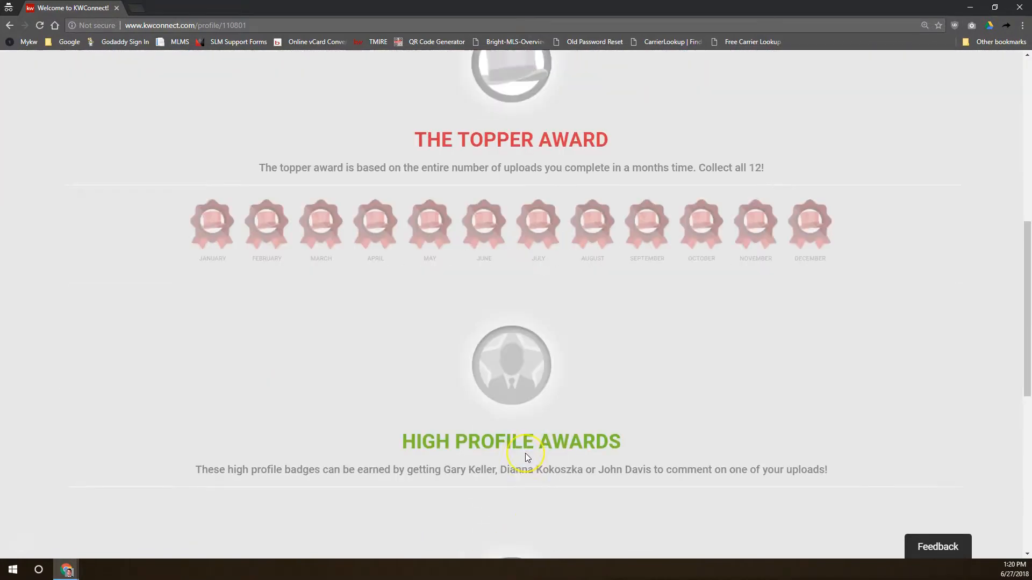
scroll(525, 456, "up", 15)
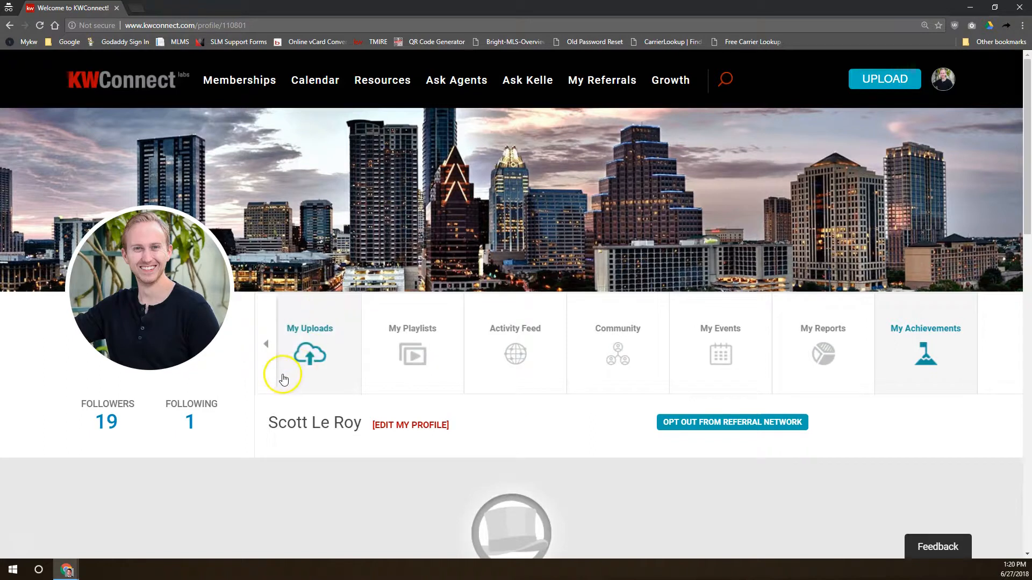
Return to the profile's About Me section and review the bio, sales statistics, memberships and service area
left_click(267, 346)
left_click(284, 340)
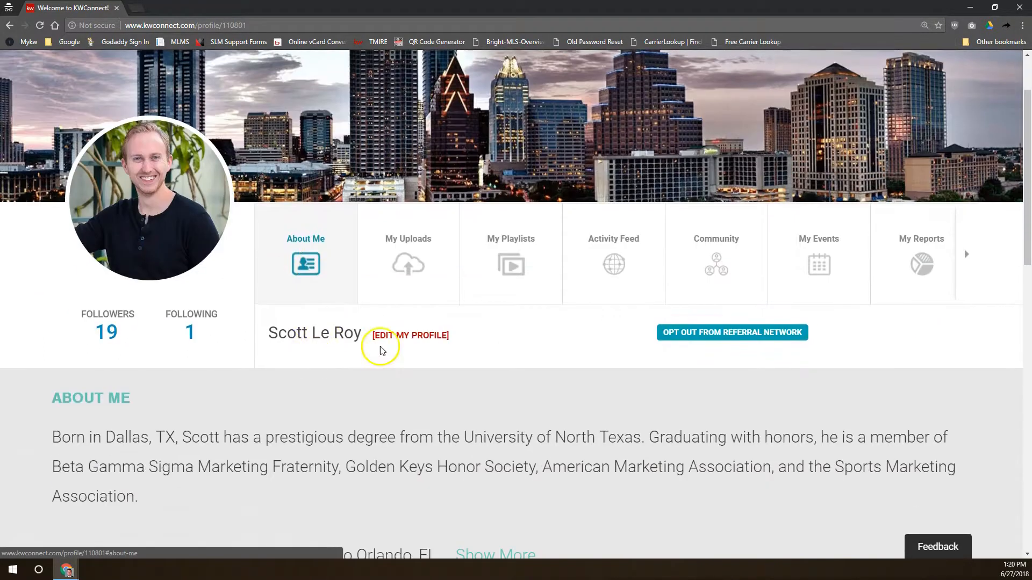
left_click(395, 336)
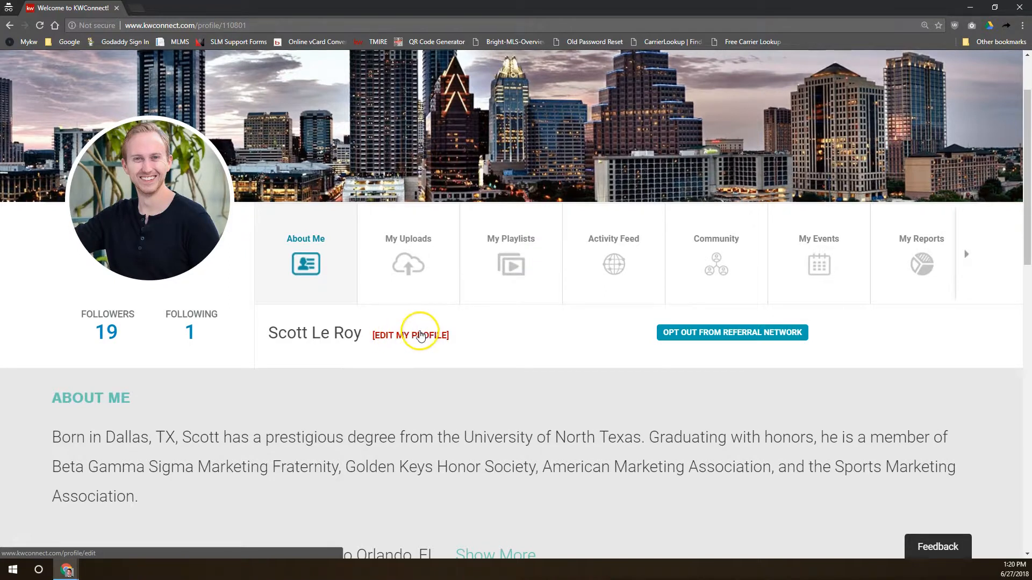
scroll(408, 339, "down", 5)
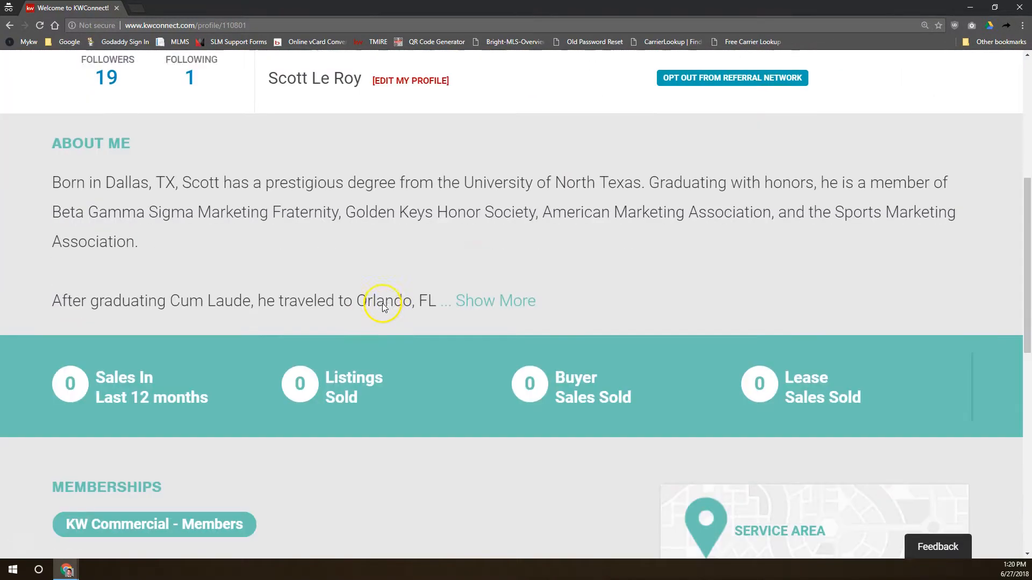
scroll(255, 344, "down", 3)
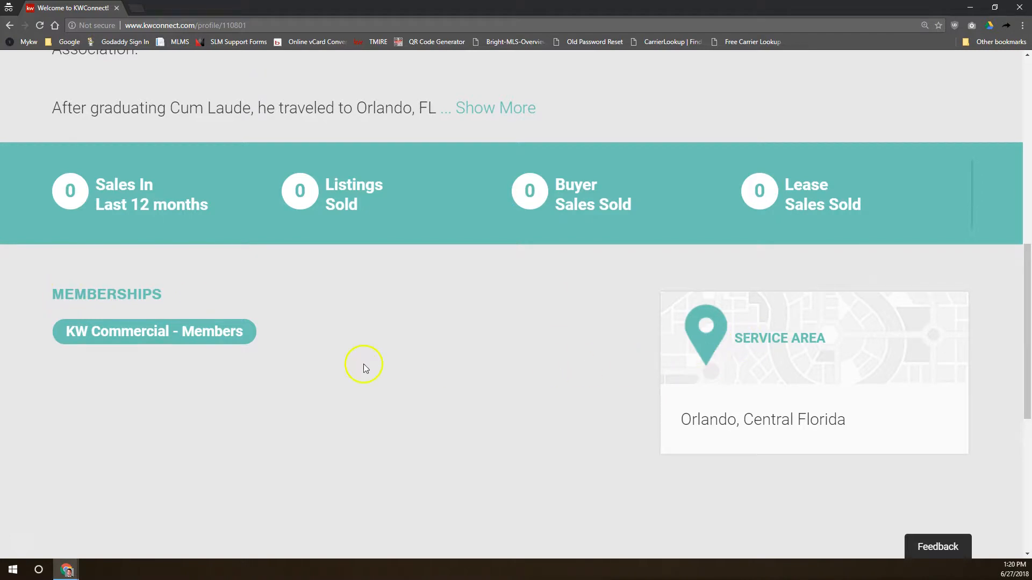
scroll(524, 369, "up", 10)
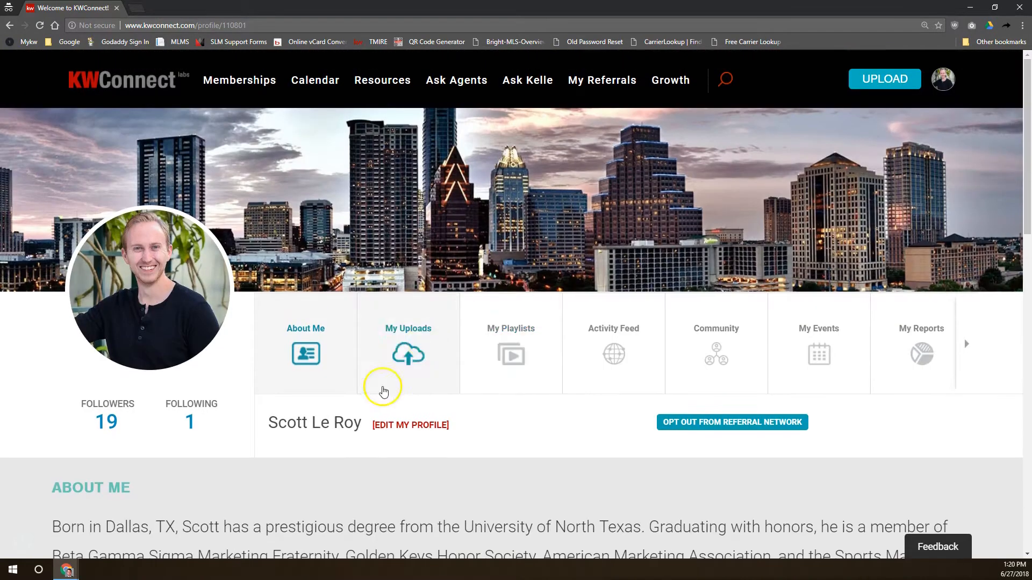
Open the profile for editing and look over its upload fields, display options, update controls and the account menu
left_click(424, 427)
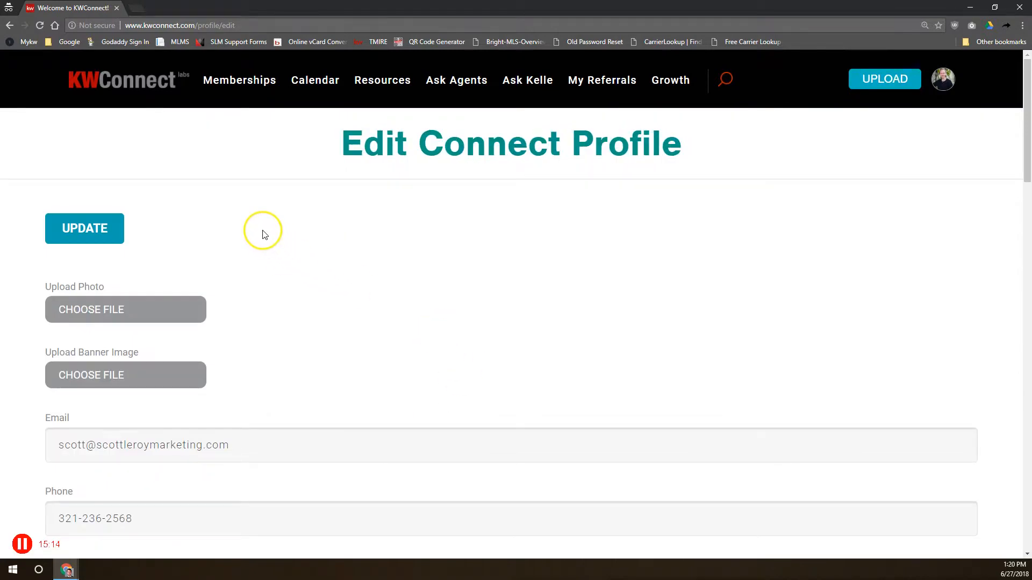
scroll(122, 193, "down", 2)
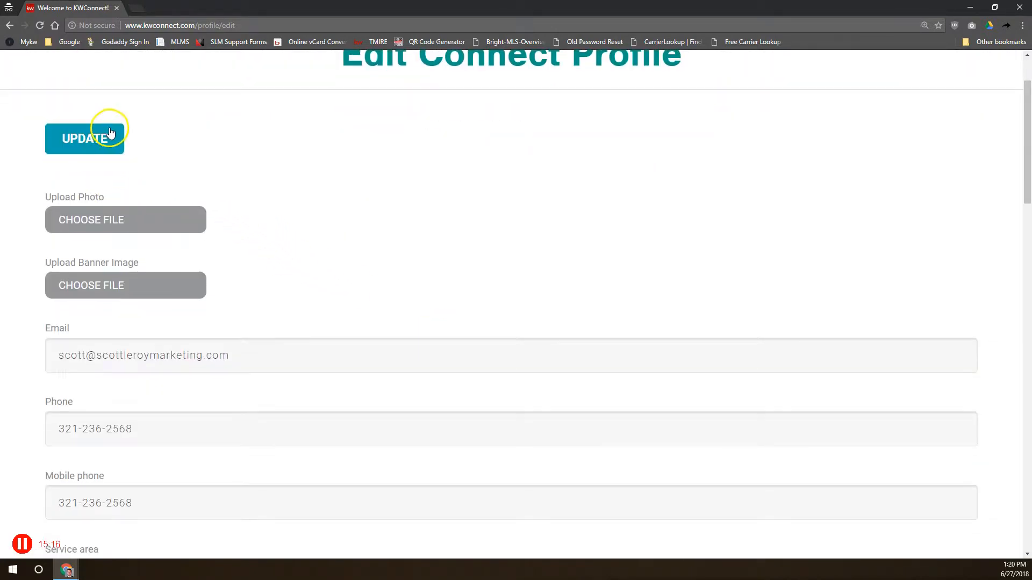
key("End")
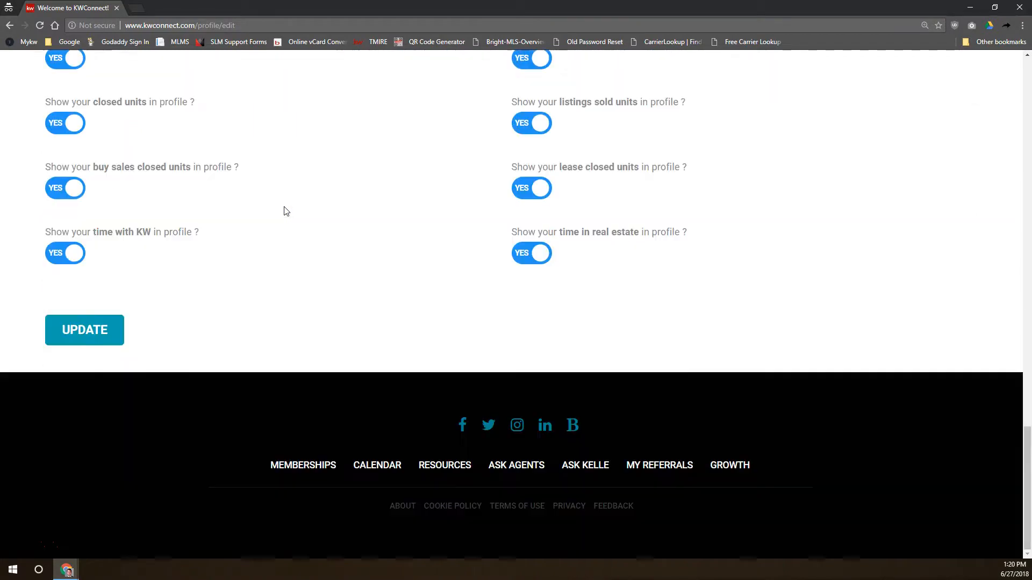
left_click(66, 330)
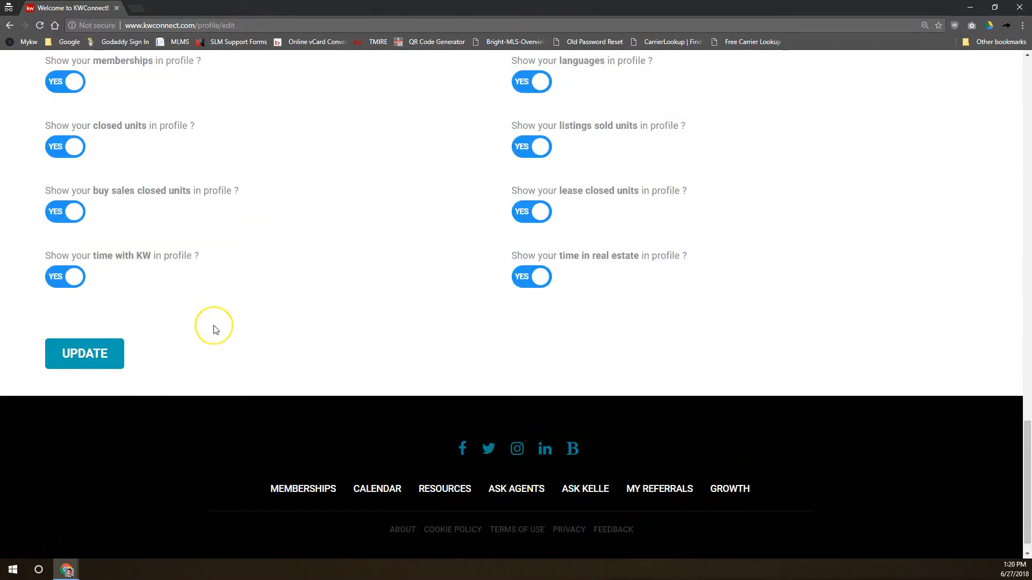
scroll(215, 329, "up", 10)
scroll(215, 327, "up", 15)
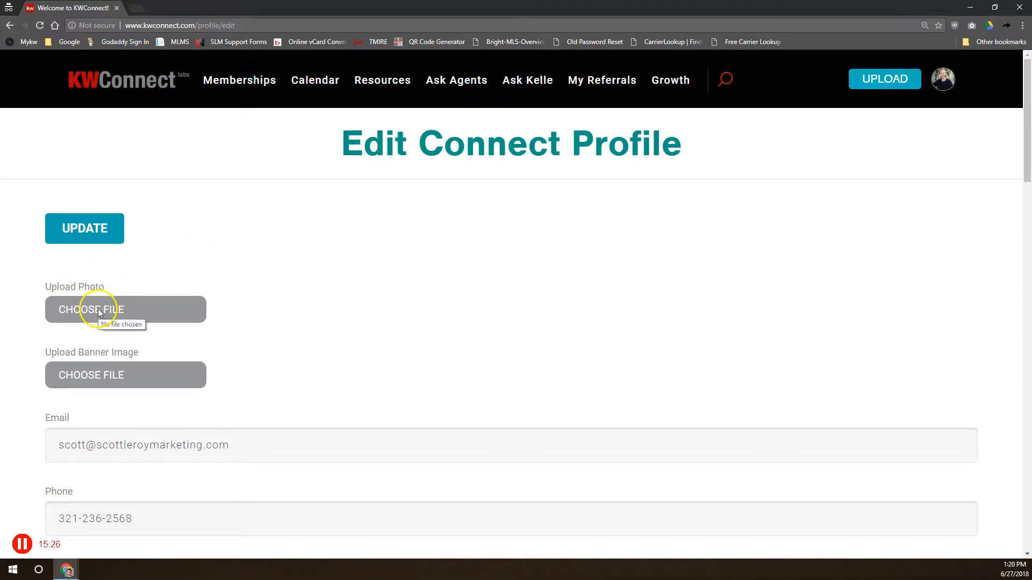
left_click(945, 81)
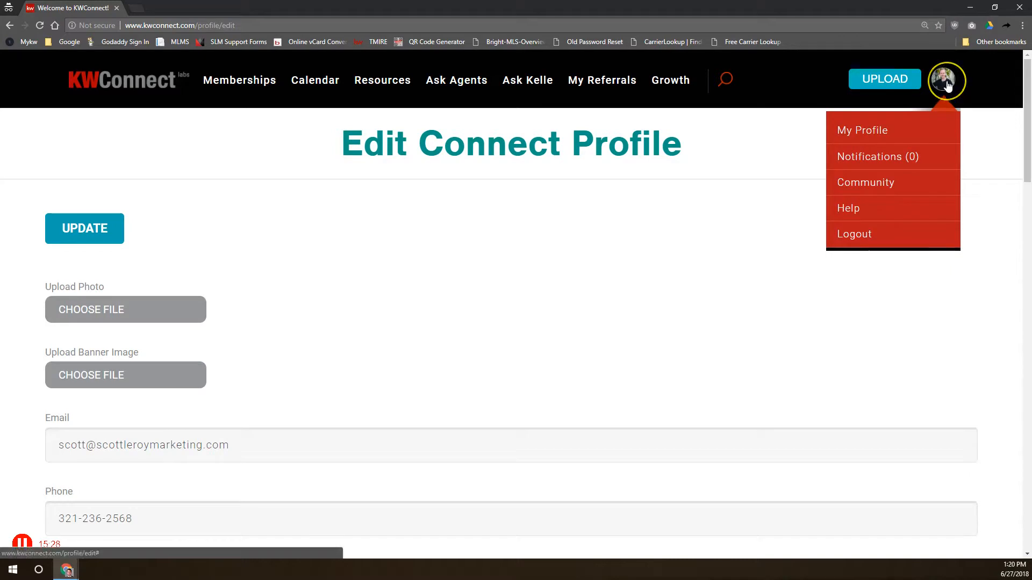
left_click(378, 387)
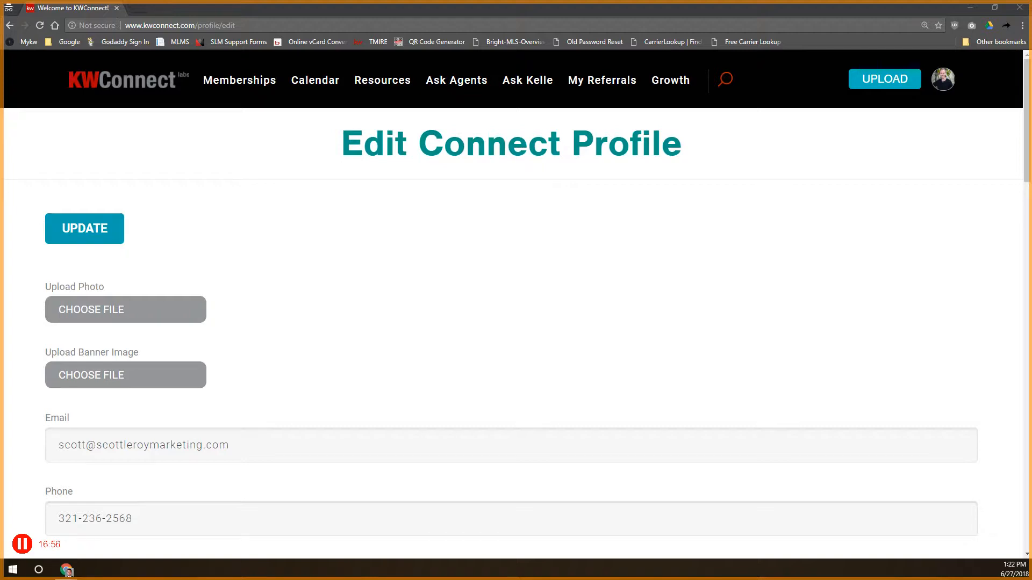
Review the contact fields of the profile form, highlighting the phone number and the mobile phone number
scroll(215, 245, "down", 3)
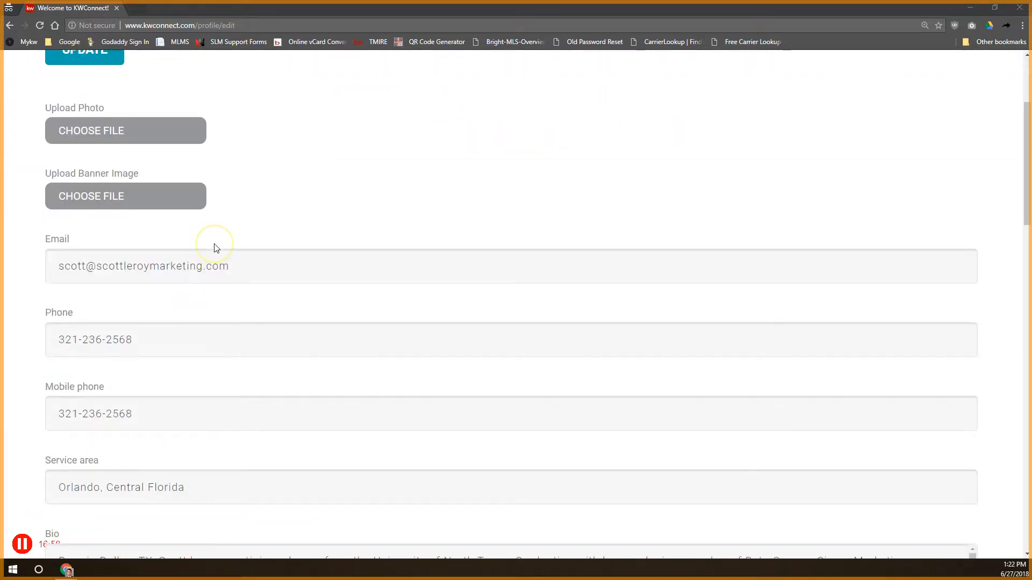
scroll(177, 269, "down", 2)
left_click(144, 329)
left_click_drag(148, 245, 11, 253)
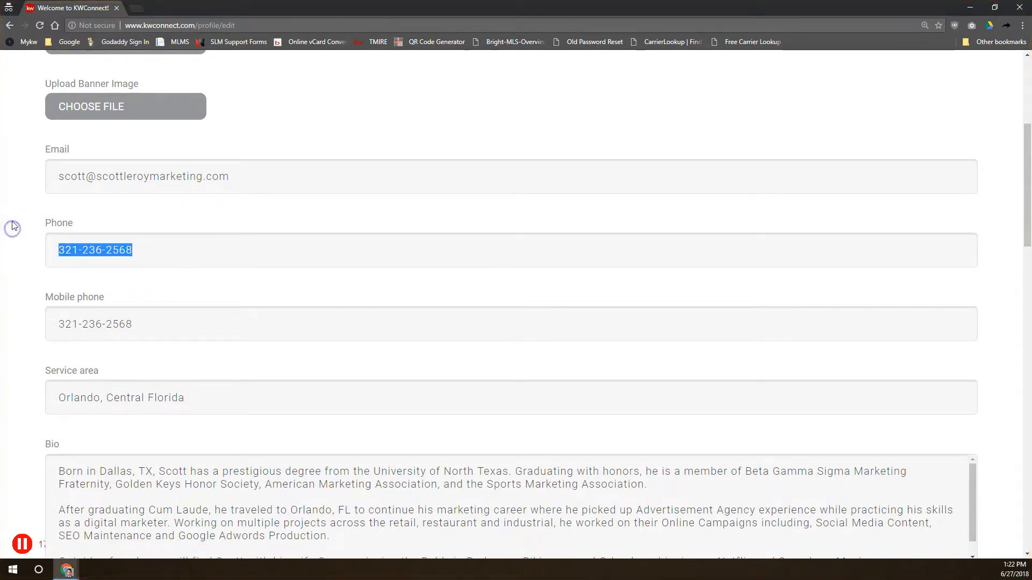
left_click(137, 254)
left_click_drag(166, 333, 7, 330)
Replace the profile's service area with the sample text "alsdkfj"
scroll(108, 302, "down", 5)
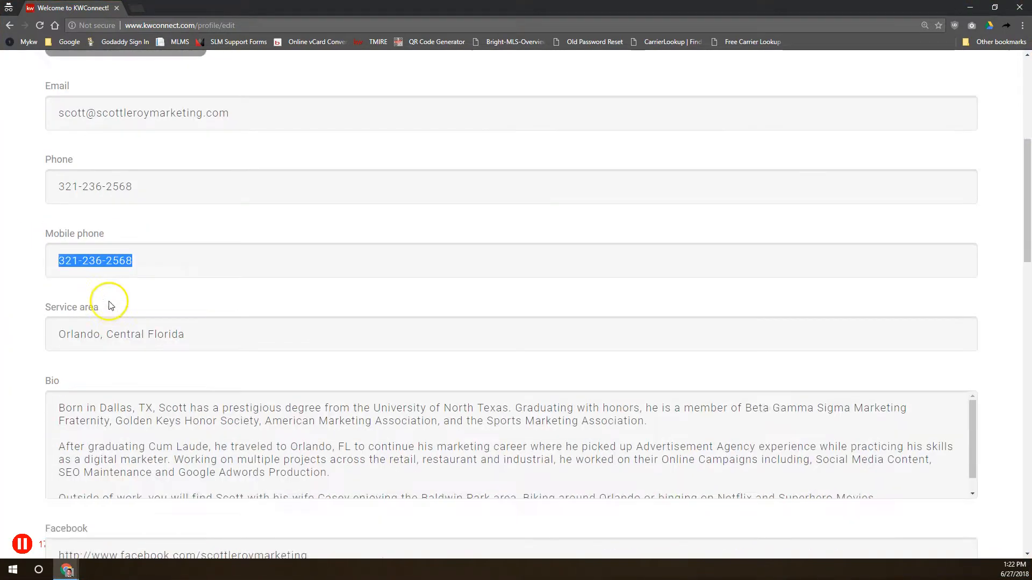
left_click_drag(204, 133, 8, 138)
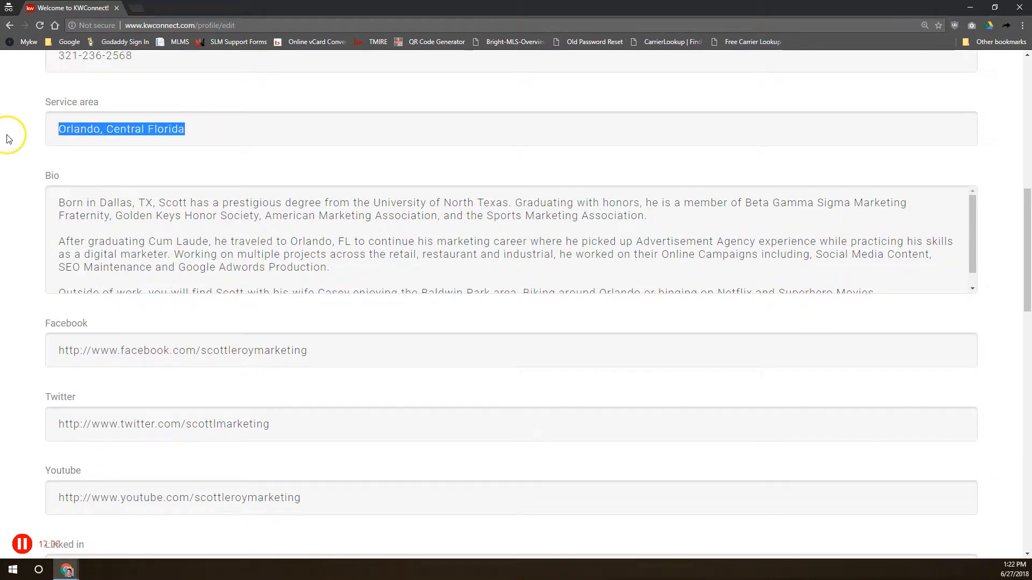
type("alsdkfj")
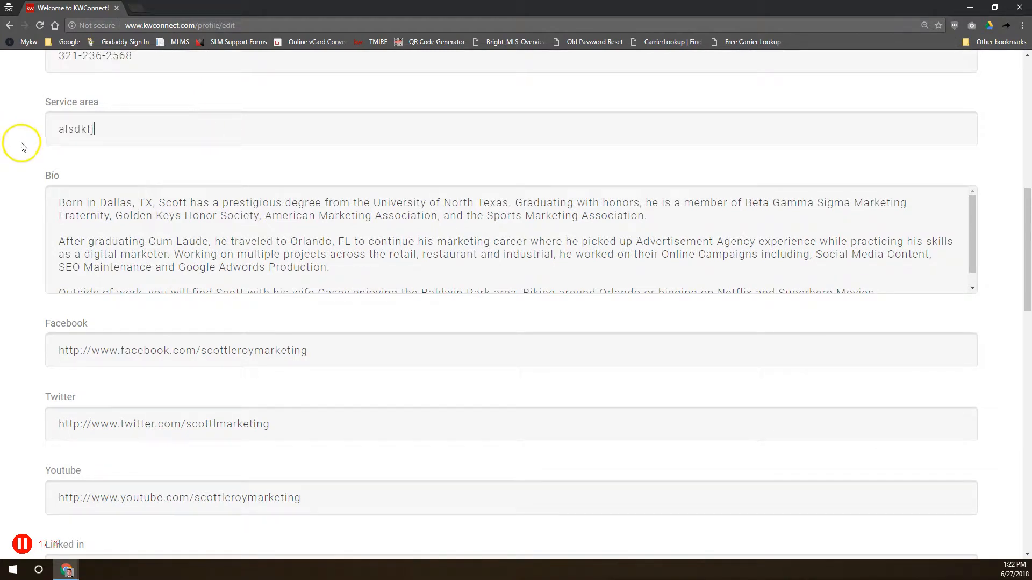
Examine the Bio text and the Facebook, Twitter, Youtube and Linked in addresses in the profile form
scroll(143, 175, "down", 2)
left_click(146, 165)
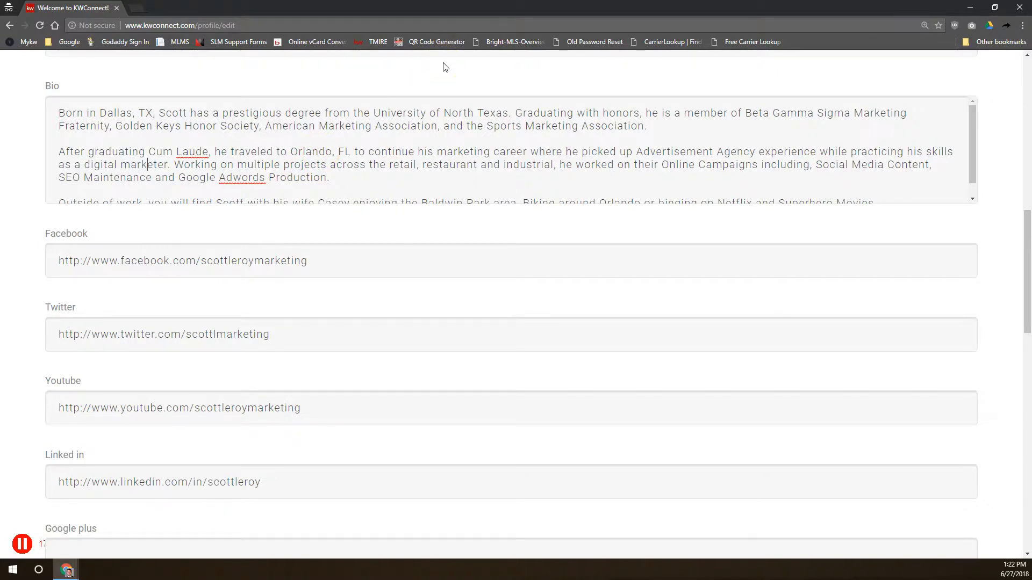
scroll(212, 235, "down", 3)
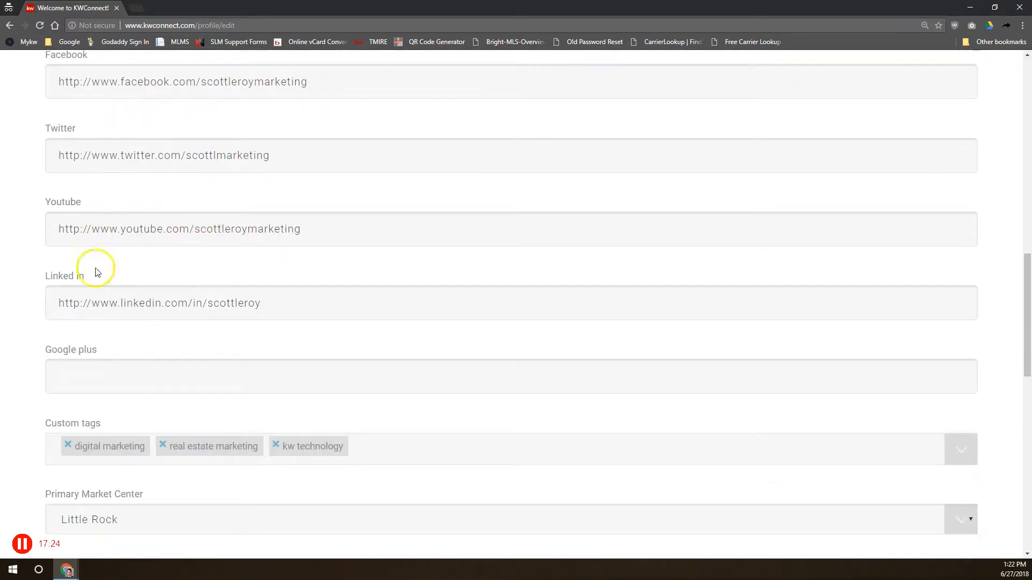
left_click_drag(117, 156, 39, 140)
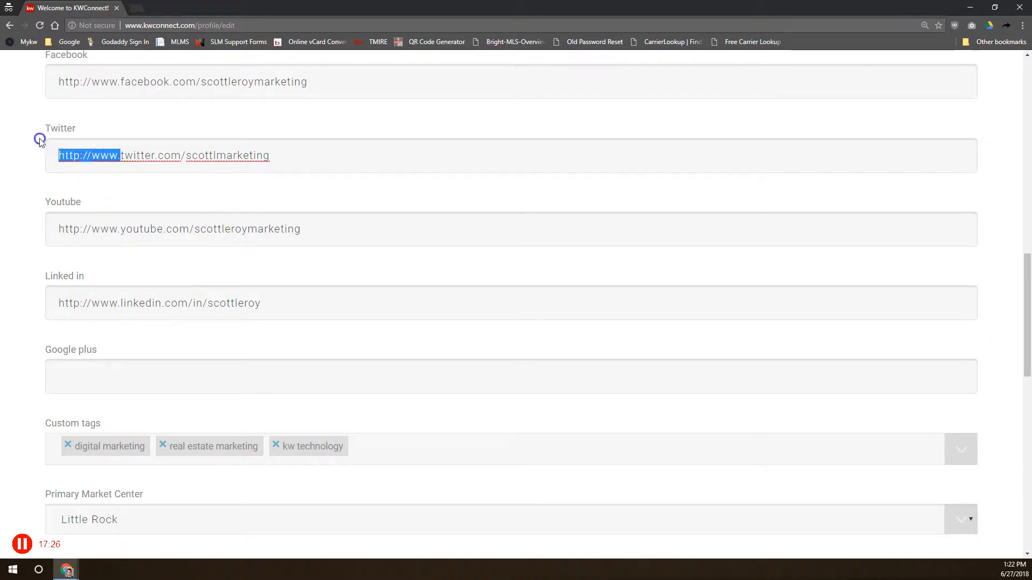
left_click(236, 87)
triple_click(334, 78)
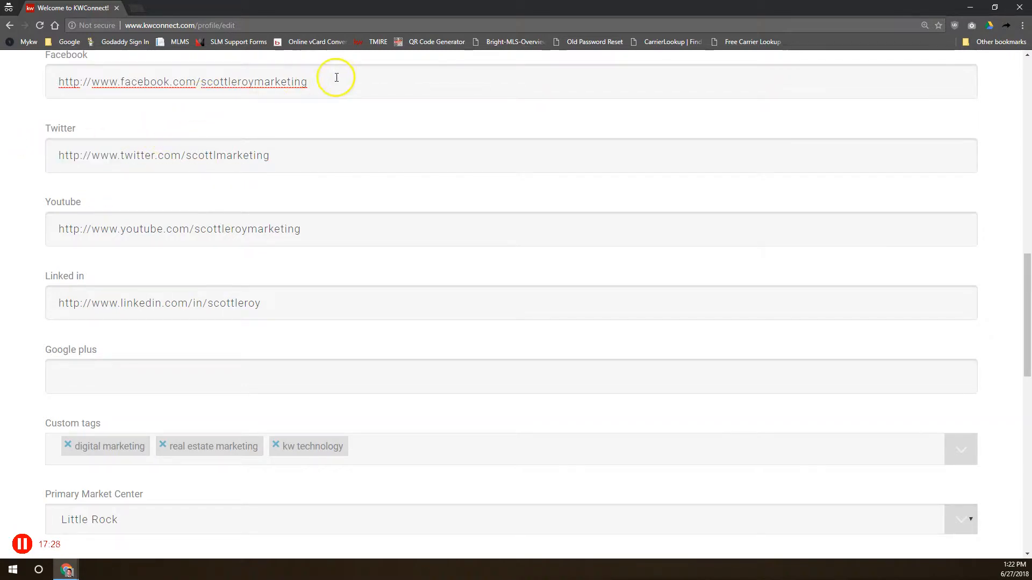
scroll(258, 188, "up", 4)
left_click(180, 297)
double_click(198, 293)
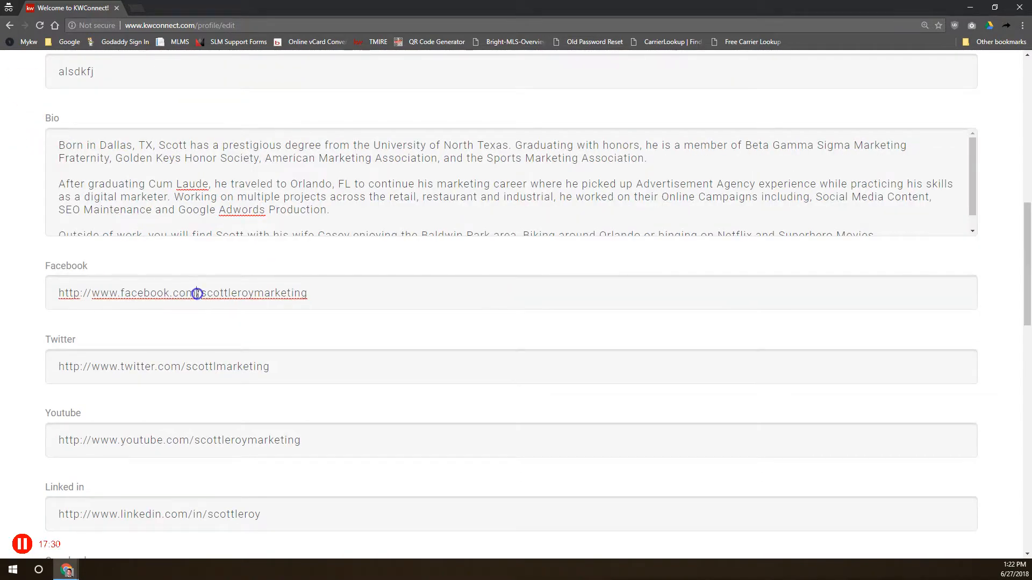
scroll(258, 278, "down", 1)
scroll(257, 278, "down", 6)
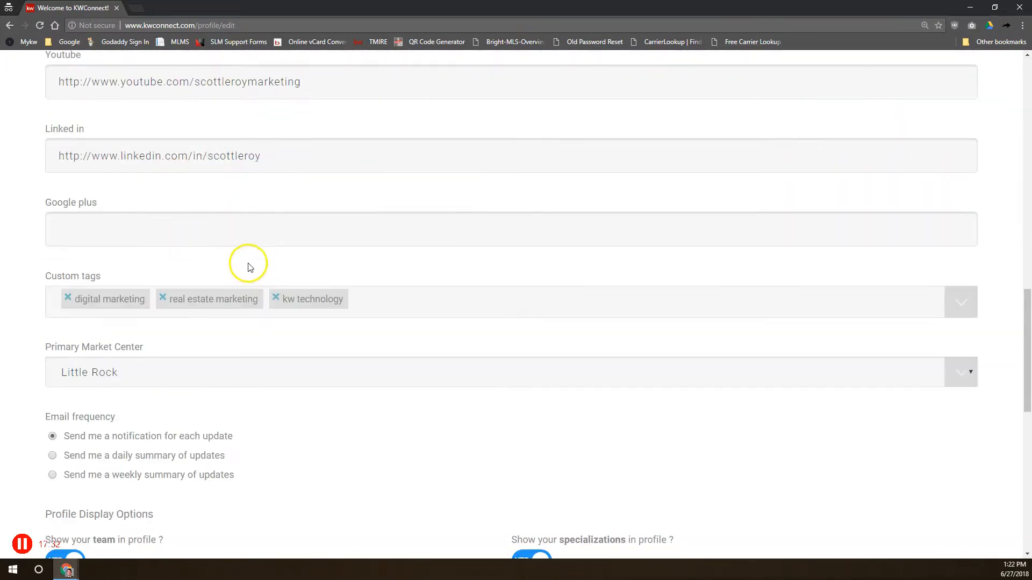
Check the Google plus field and the custom tags entry field in the profile form
left_click(145, 232)
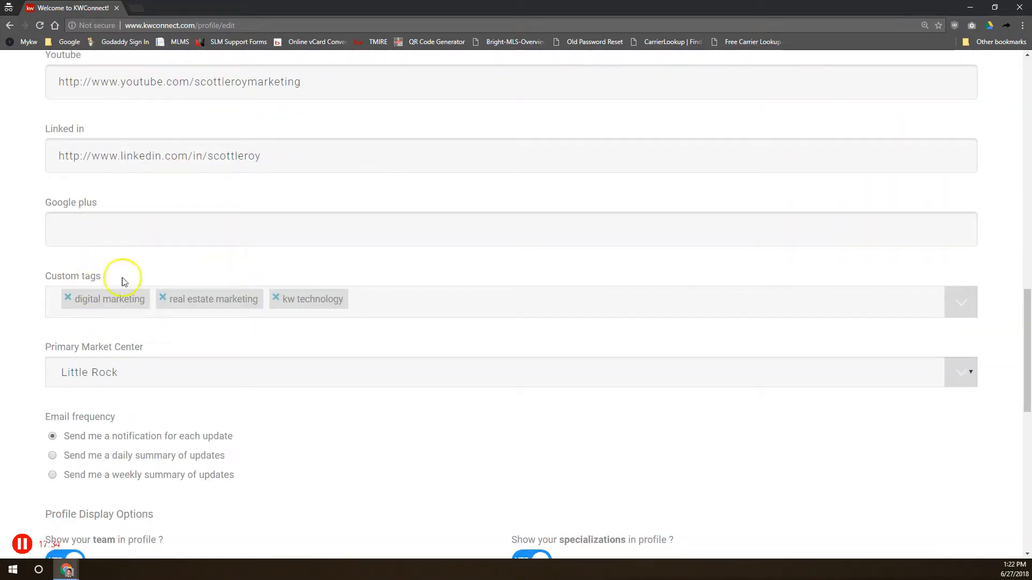
scroll(104, 253, "down", 2)
left_click(529, 216)
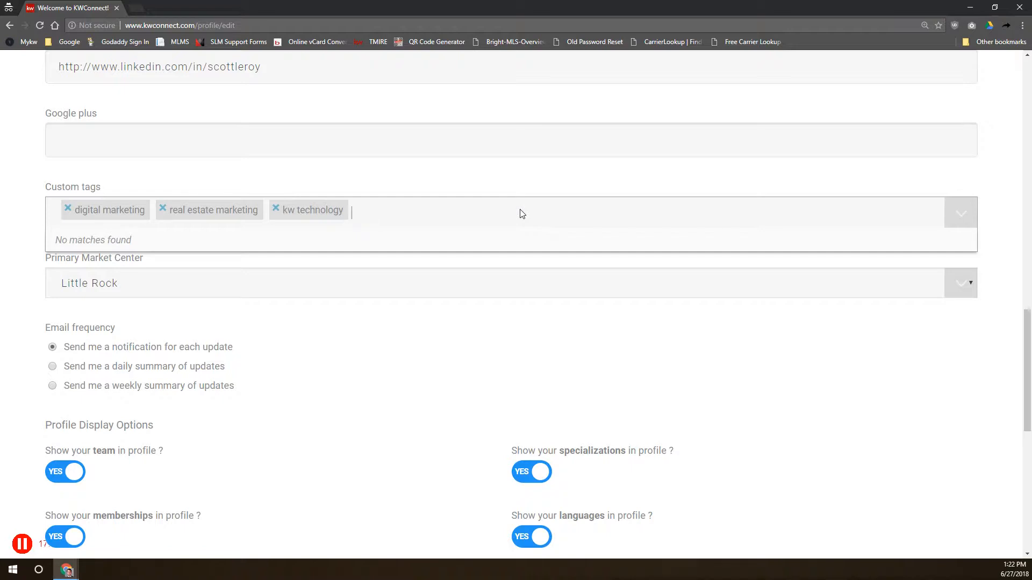
left_click(541, 194)
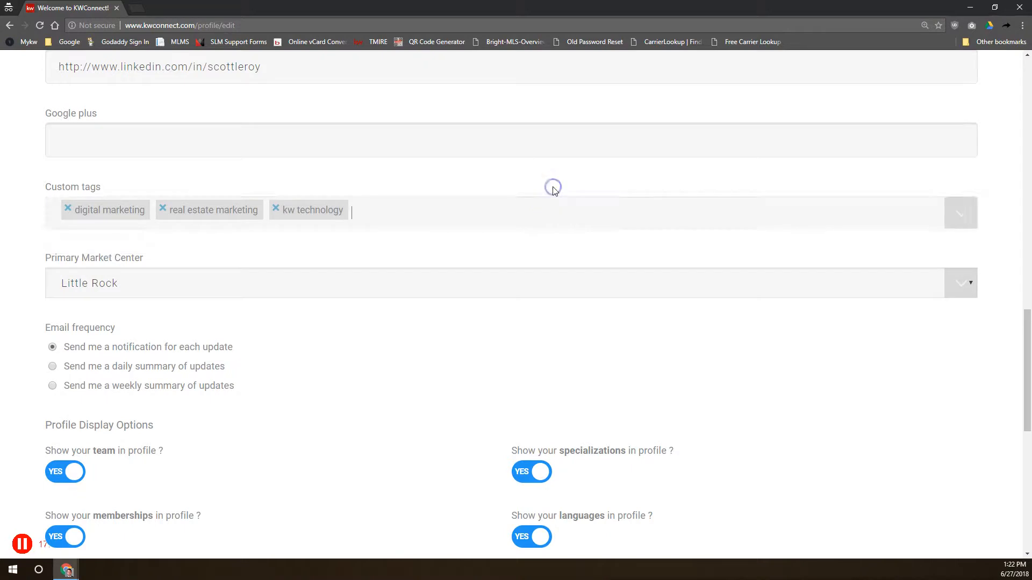
left_click(483, 220)
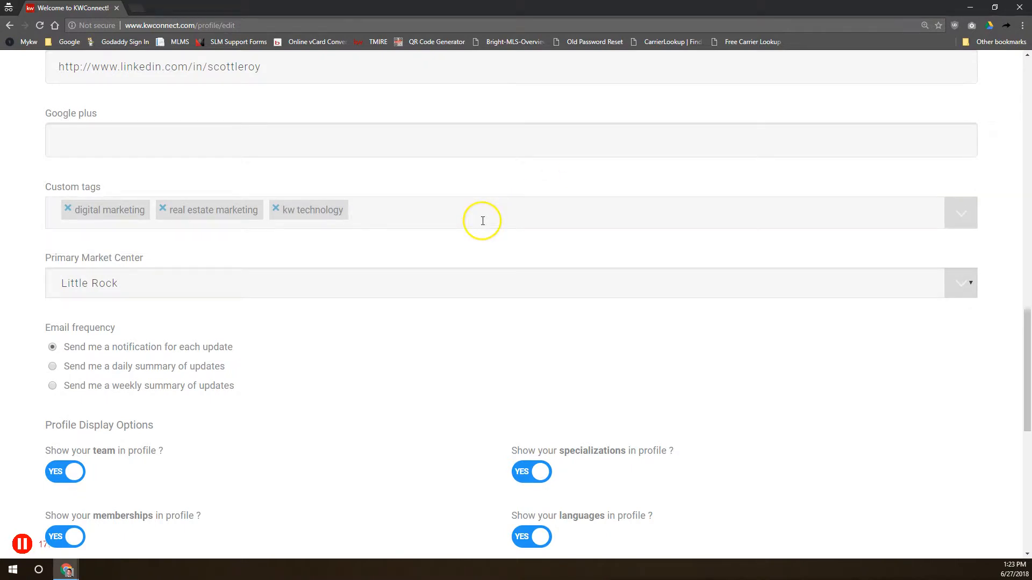
Check the Custom tags field and the choices offered for the Primary Market Center in the profile form
left_click(483, 222)
left_click(502, 176)
left_click(294, 279)
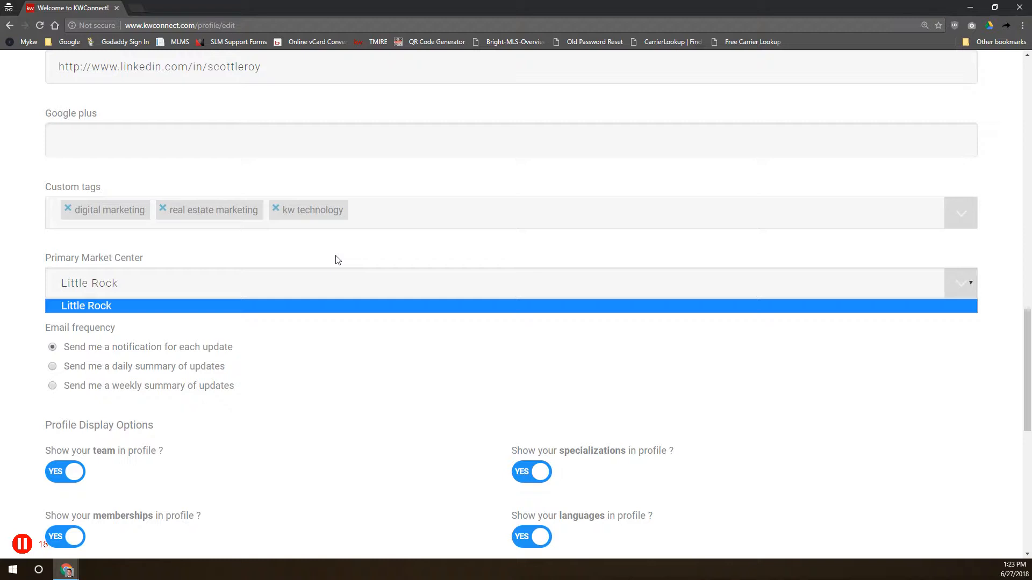
left_click(334, 286)
left_click(334, 284)
left_click(333, 287)
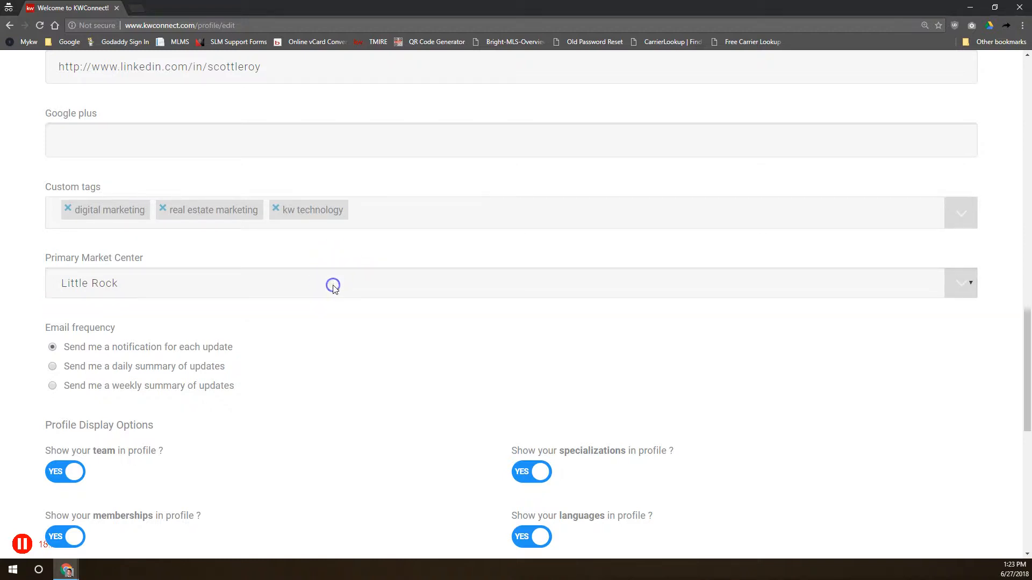
Examine the Email frequency options, highlighting the one that sends a notification for each update
left_click_drag(50, 333, 127, 333)
left_click(130, 330)
scroll(147, 338, "down", 5)
scroll(129, 316, "up", 2)
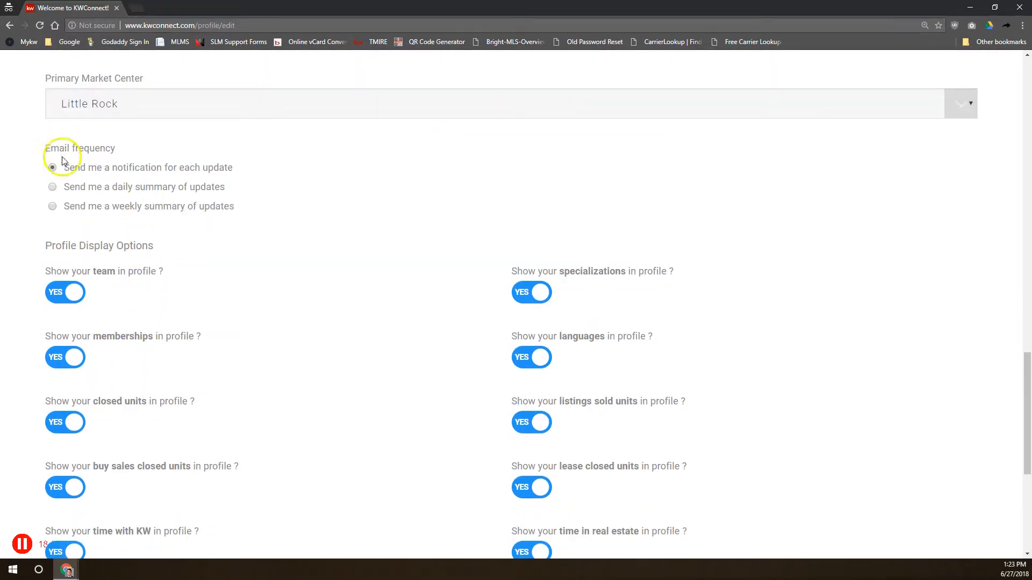
left_click_drag(60, 167, 233, 170)
left_click(124, 167)
scroll(122, 169, "up", 2)
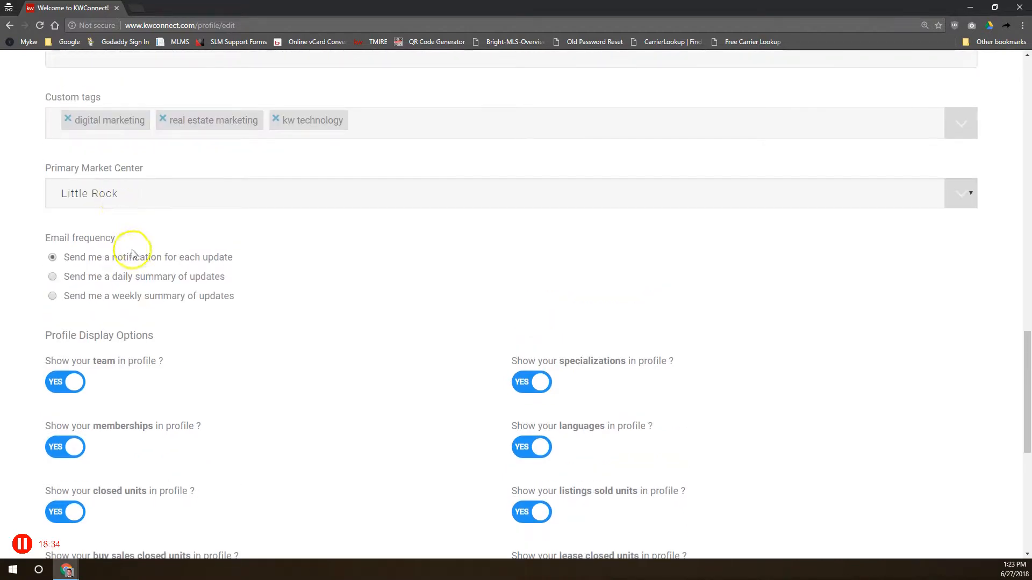
left_click_drag(64, 259, 238, 264)
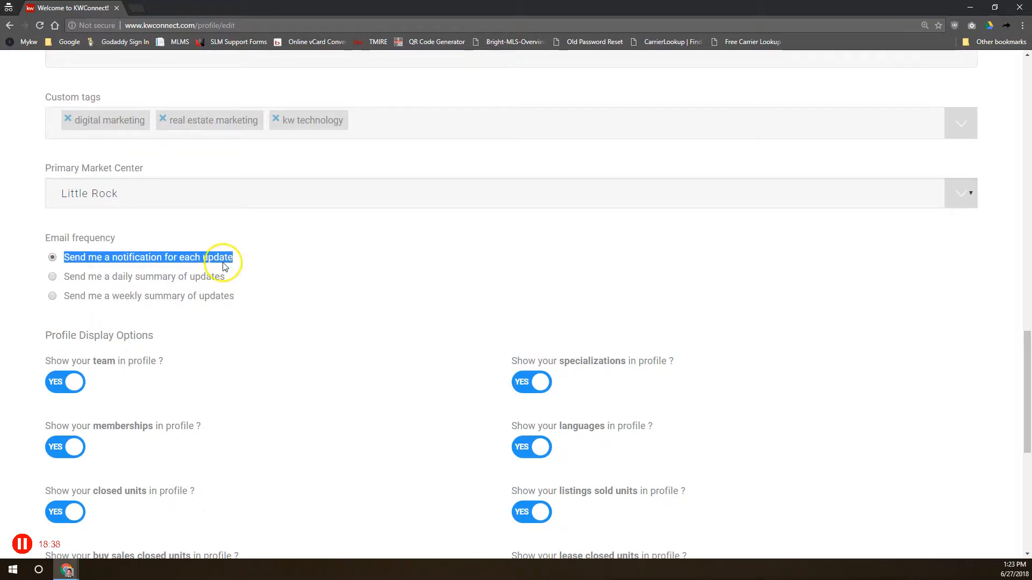
left_click(105, 260)
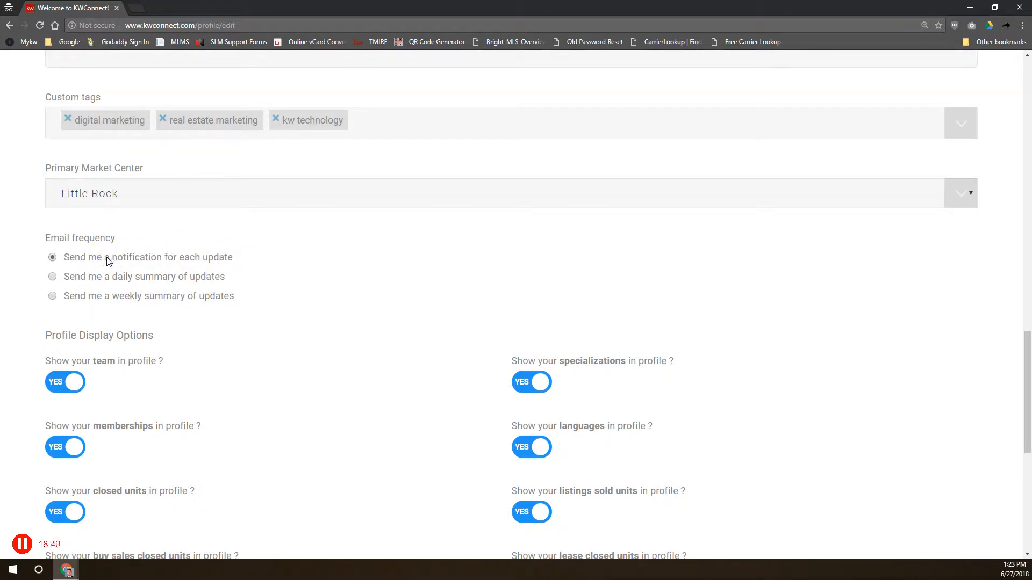
left_click_drag(124, 268, 225, 294)
left_click(225, 294)
scroll(223, 296, "down", 3)
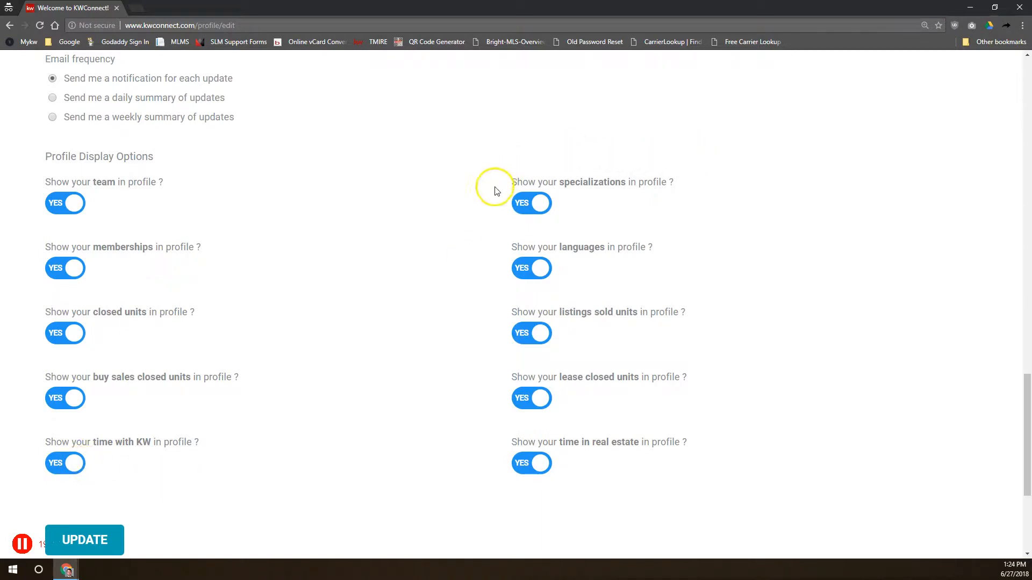
Review the Profile Display Options, from showing the team and specializations down to time in real estate
scroll(553, 208, "up", 7)
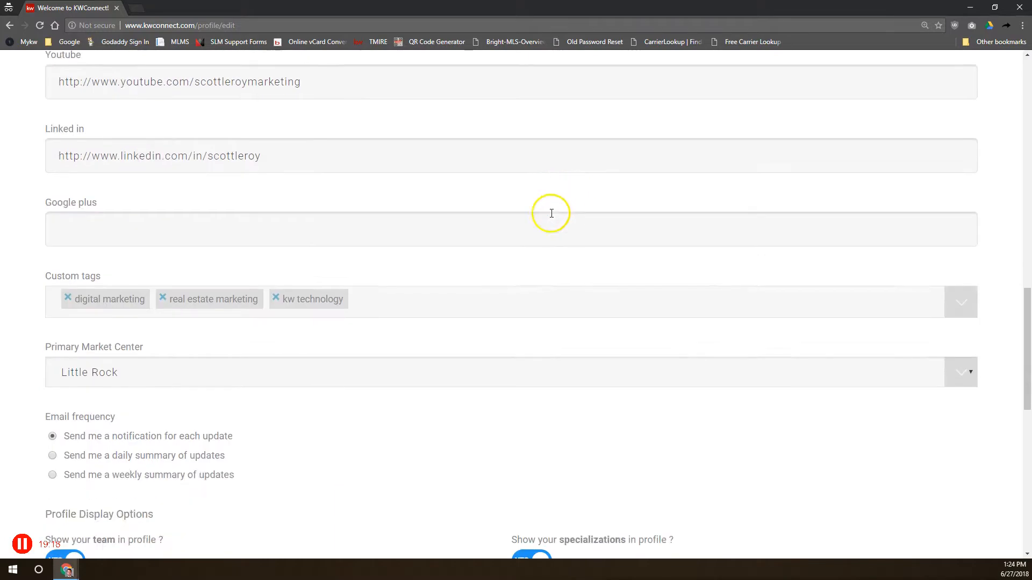
scroll(591, 258, "down", 3)
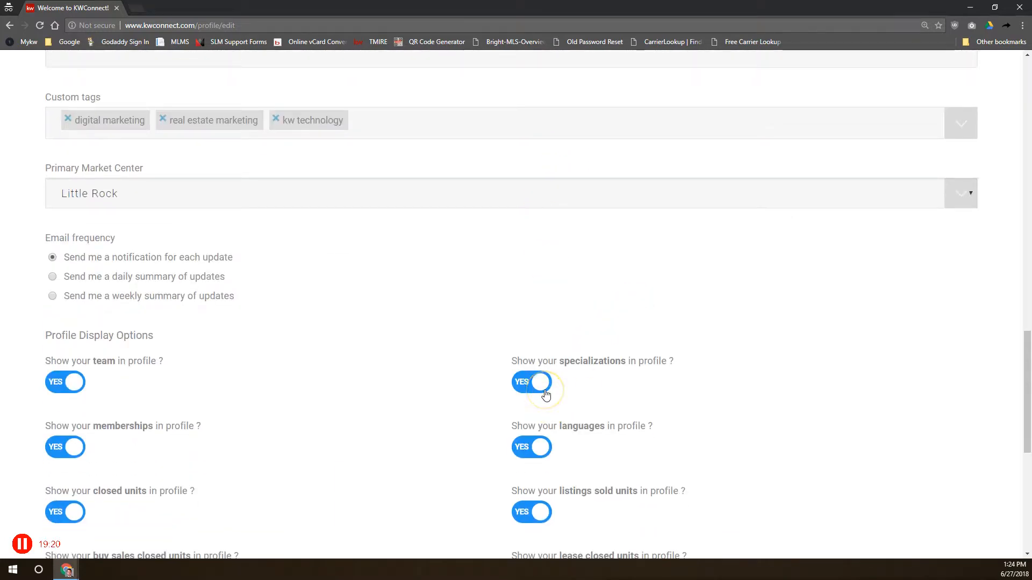
scroll(551, 384, "down", 2)
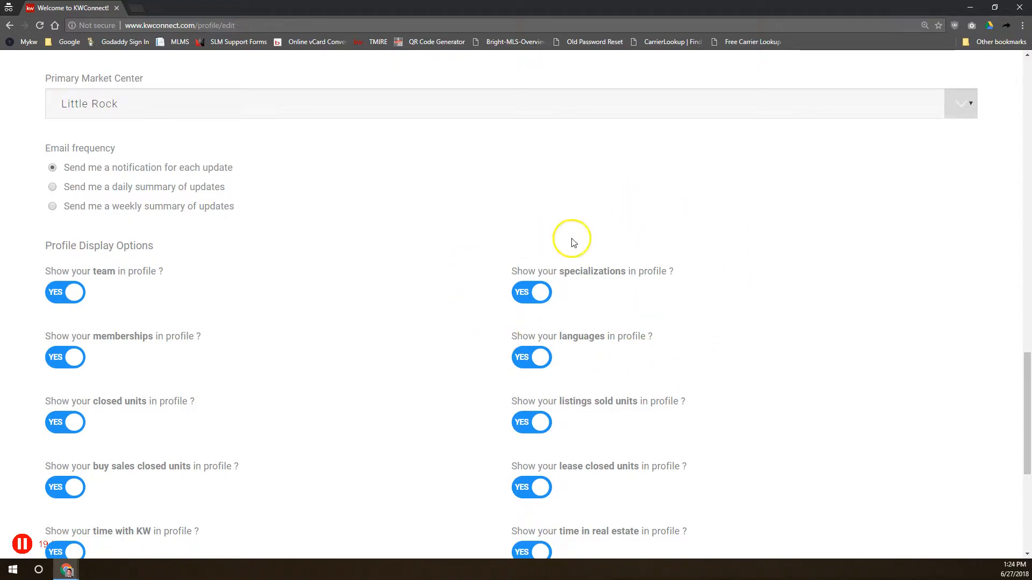
scroll(618, 255, "down", 2)
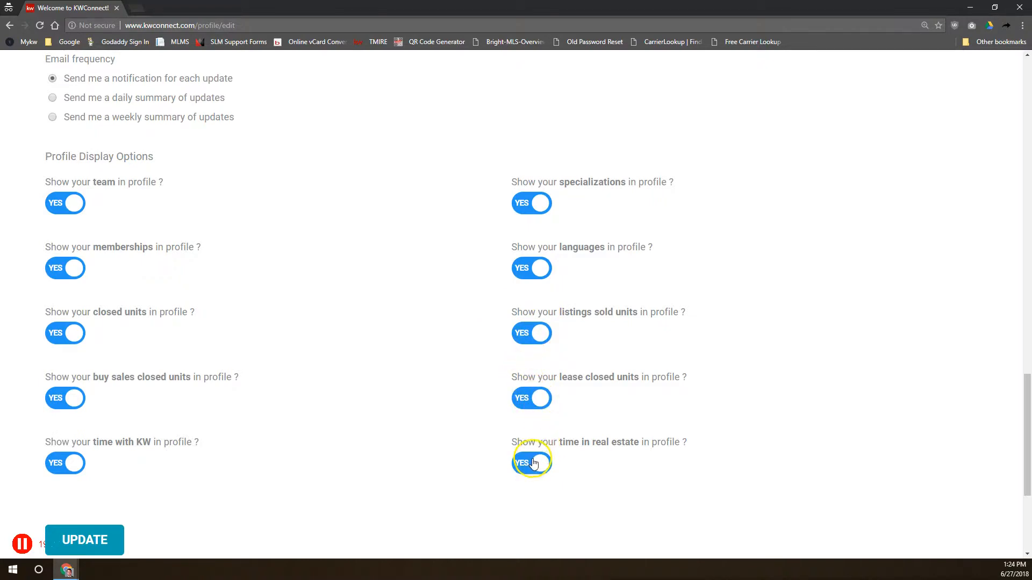
left_click_drag(562, 450, 653, 444)
left_click(660, 444)
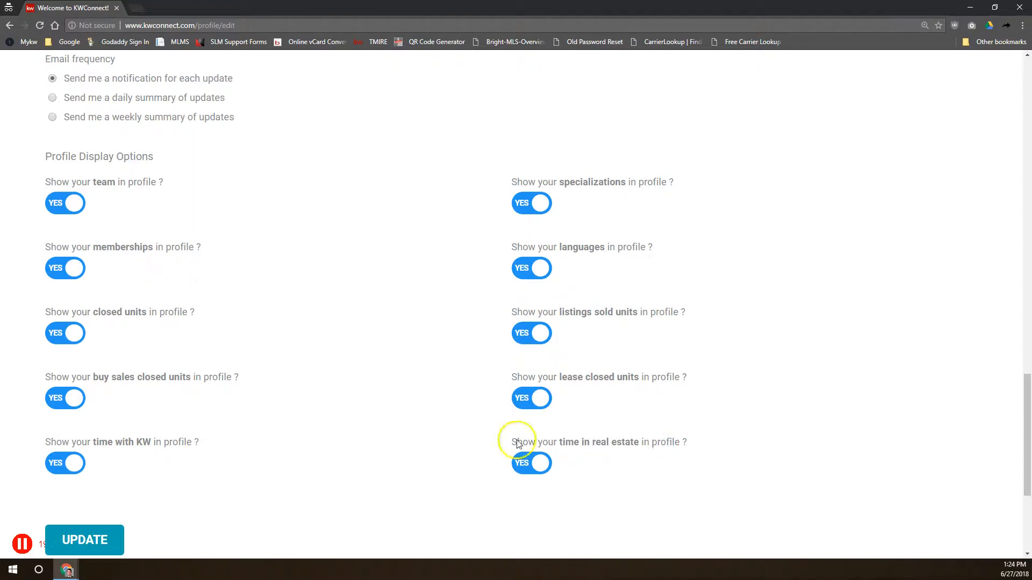
Submit the profile form's update and go back to the profile page
scroll(230, 394, "down", 4)
left_click(104, 320)
scroll(227, 333, "up", 15)
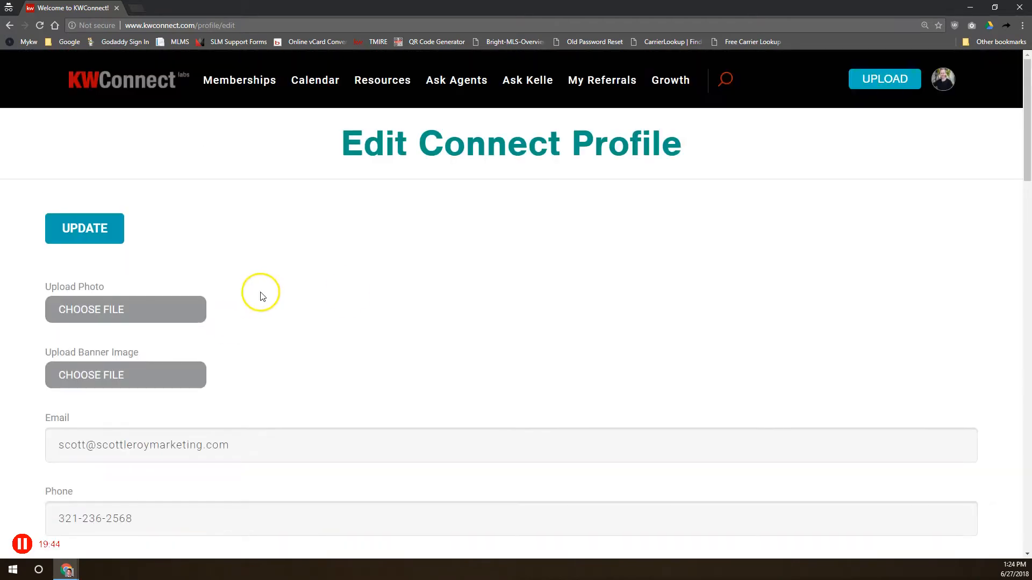
left_click(944, 81)
left_click(882, 132)
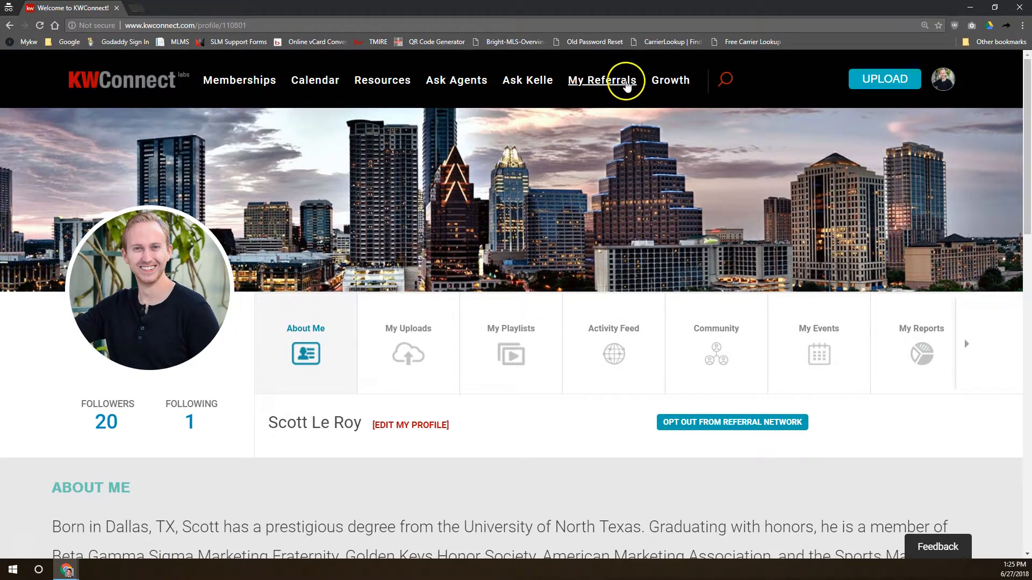
Go to Explore Memberships and open the KW Commercial Membership Information page
mouse_move(216, 74)
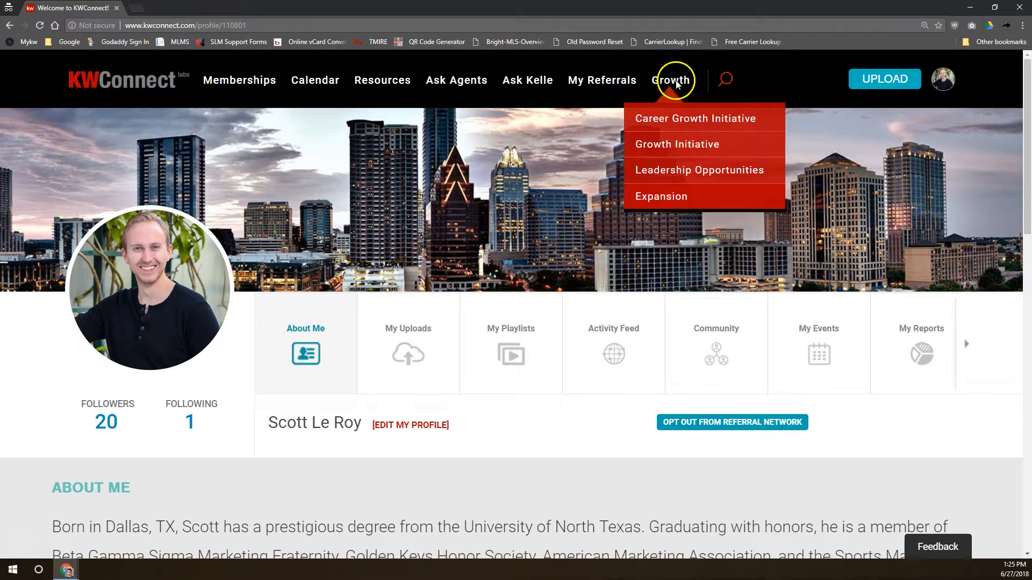
mouse_move(251, 96)
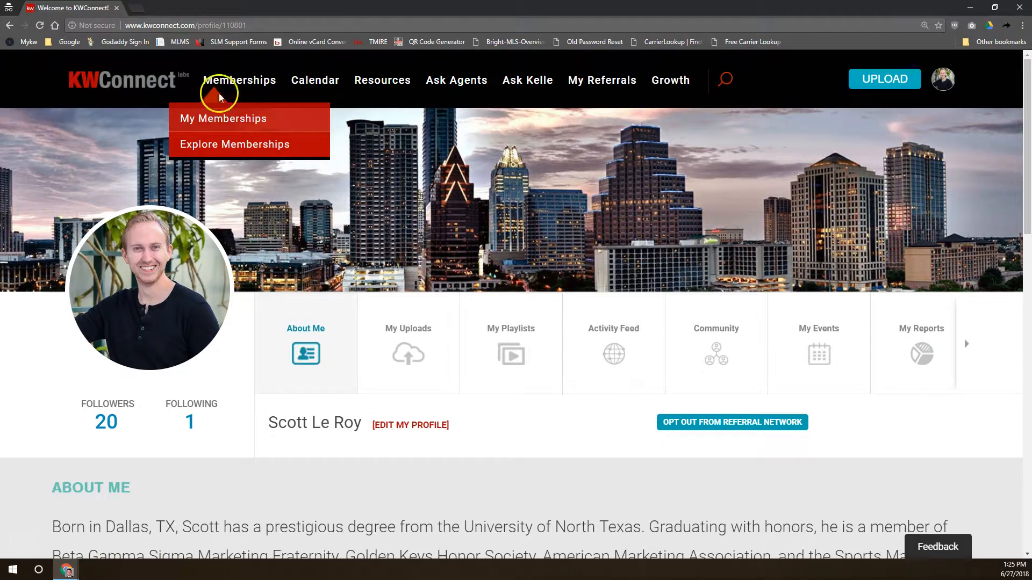
left_click(233, 144)
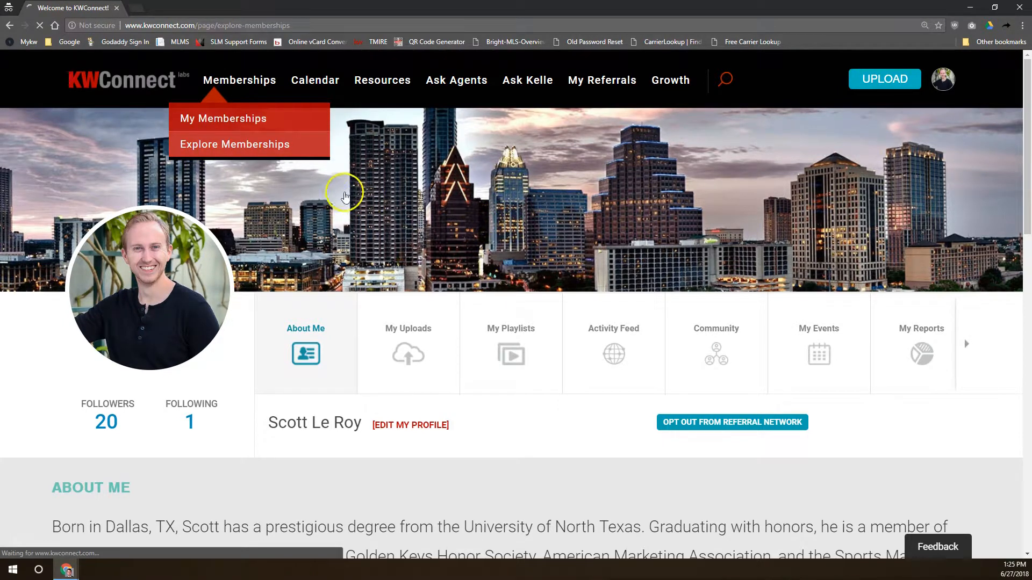
scroll(488, 356, "down", 3)
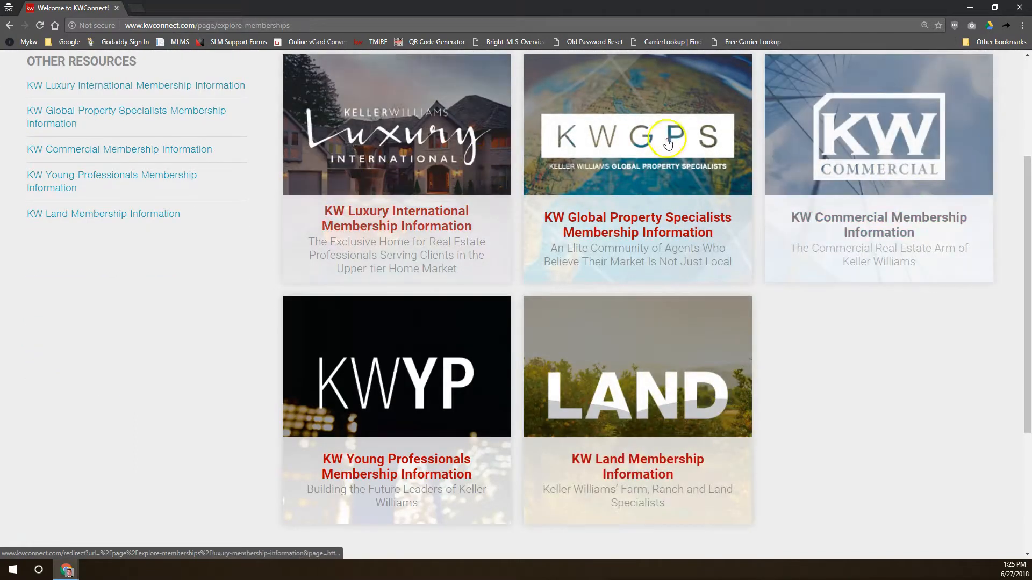
left_click(903, 255)
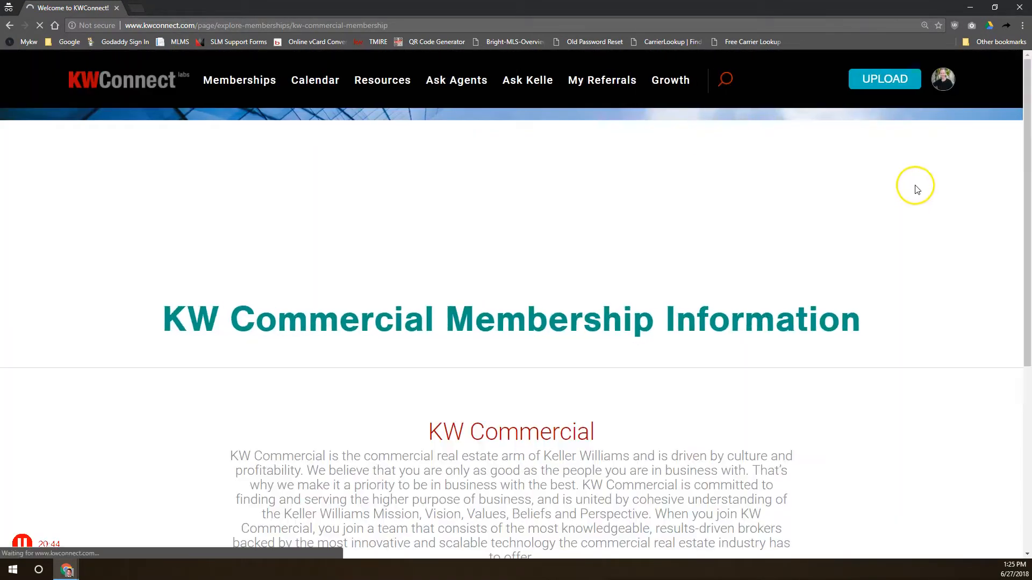
Examine the KW Commercial membership page, including its member benefits, how to join, membership cost and additional resources
scroll(679, 282, "down", 10)
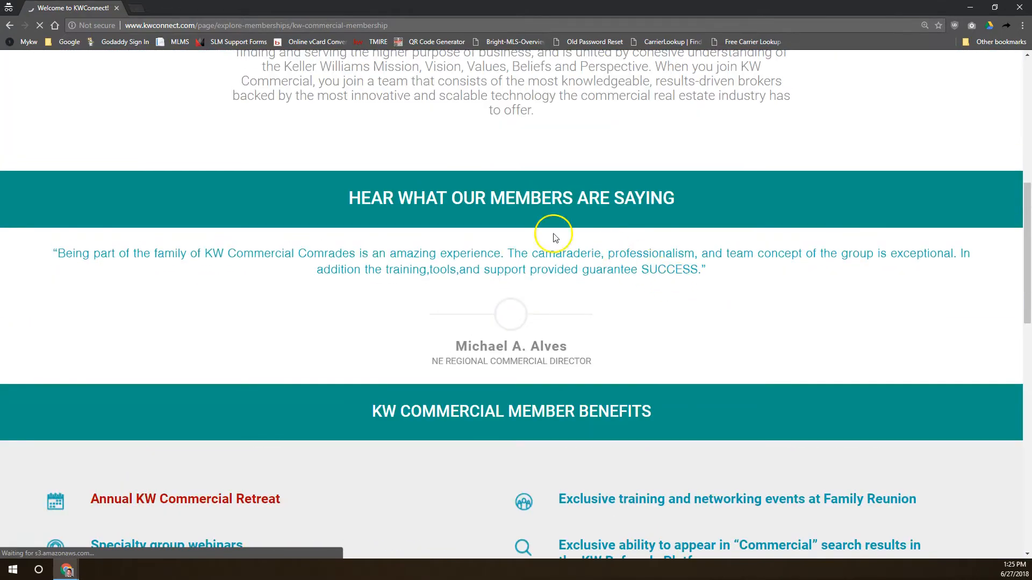
scroll(486, 406, "down", 8)
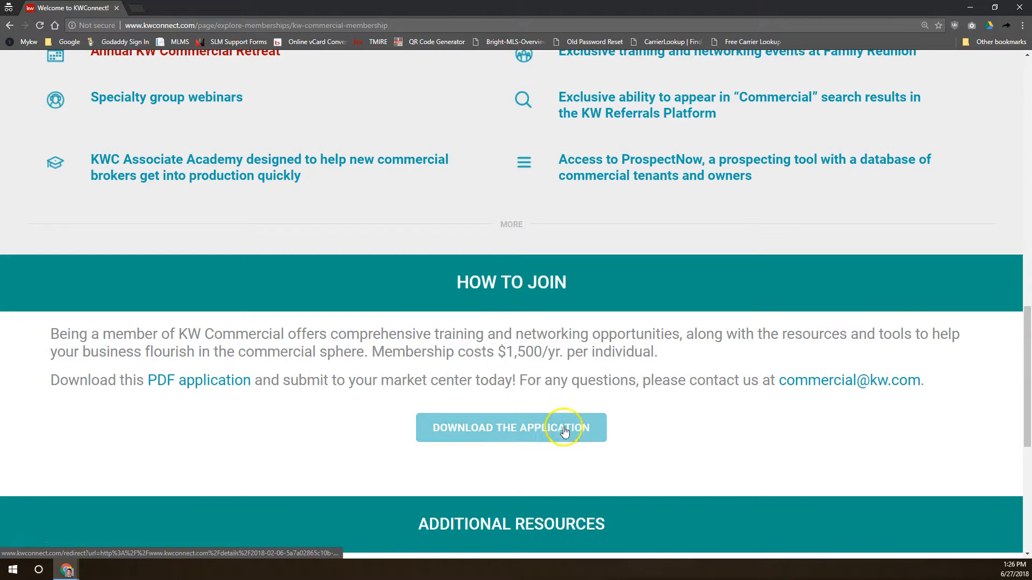
left_click_drag(505, 350, 605, 344)
left_click(605, 344)
scroll(605, 292, "up", 15)
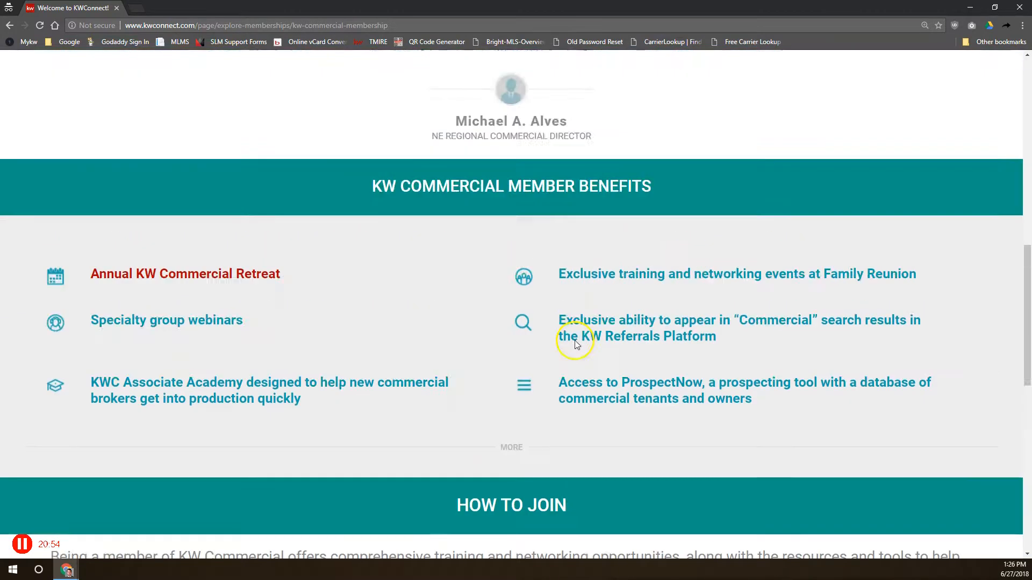
scroll(717, 311, "down", 15)
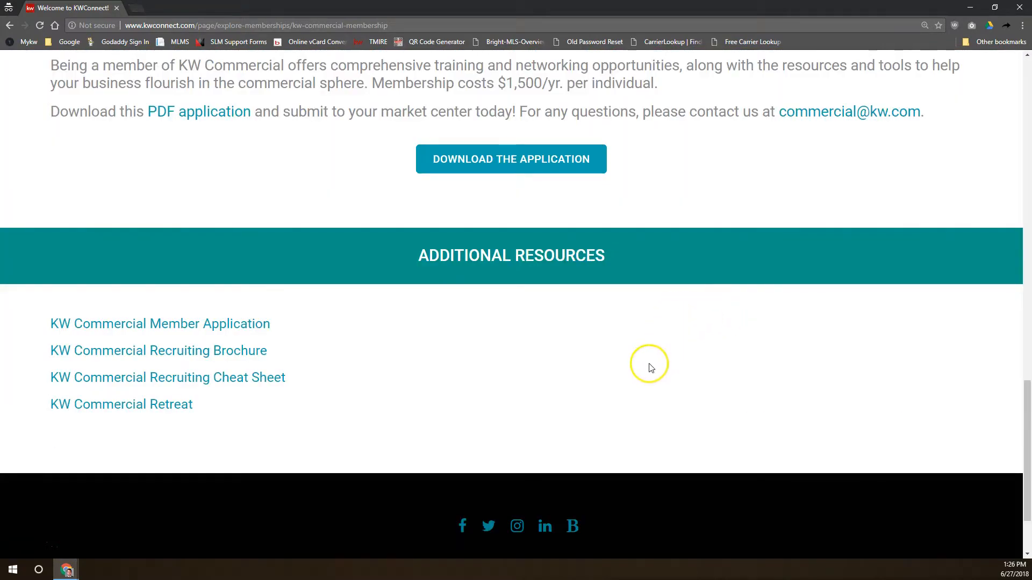
scroll(643, 376, "up", 7)
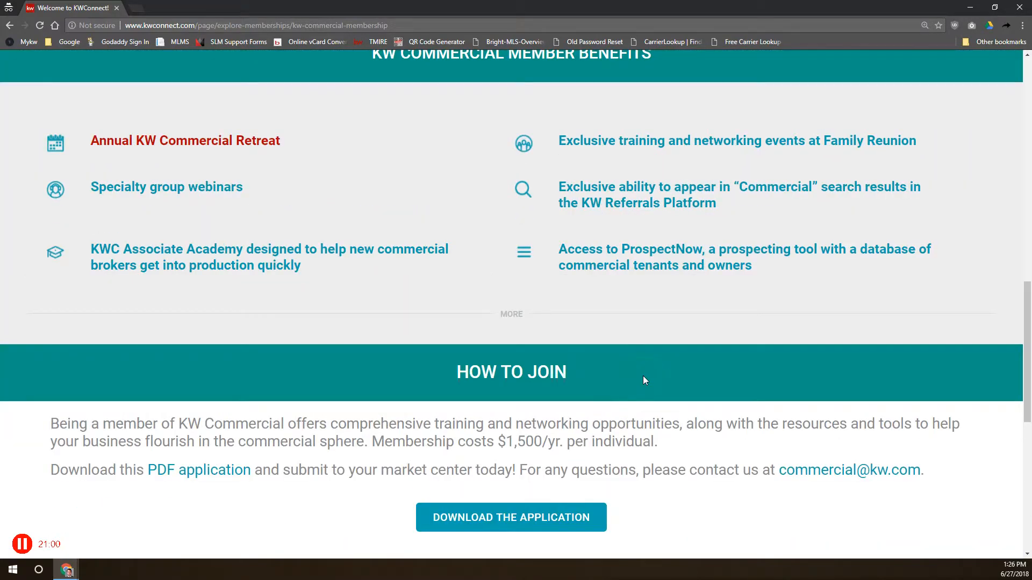
scroll(588, 235, "up", 7)
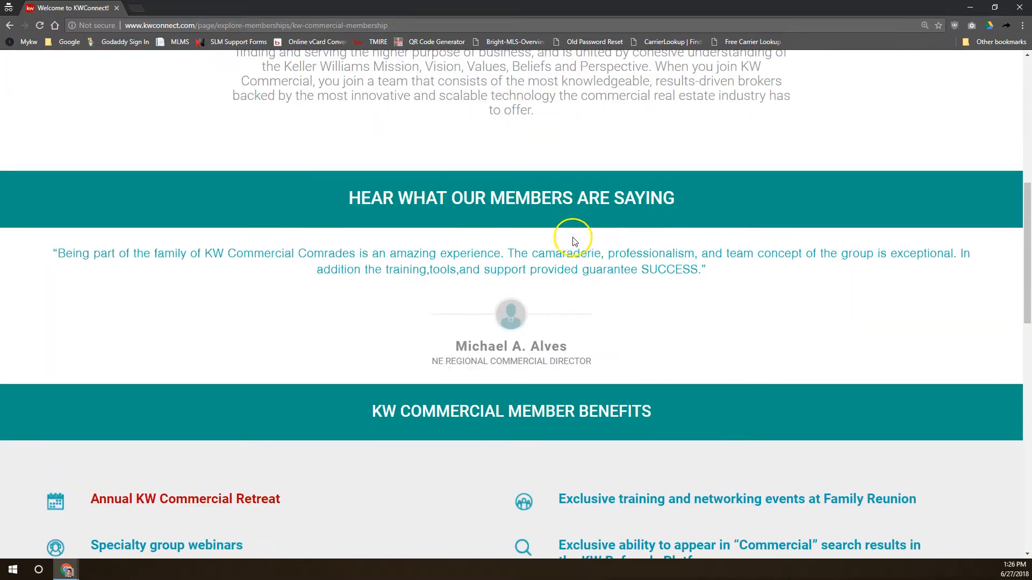
scroll(531, 264, "up", 8)
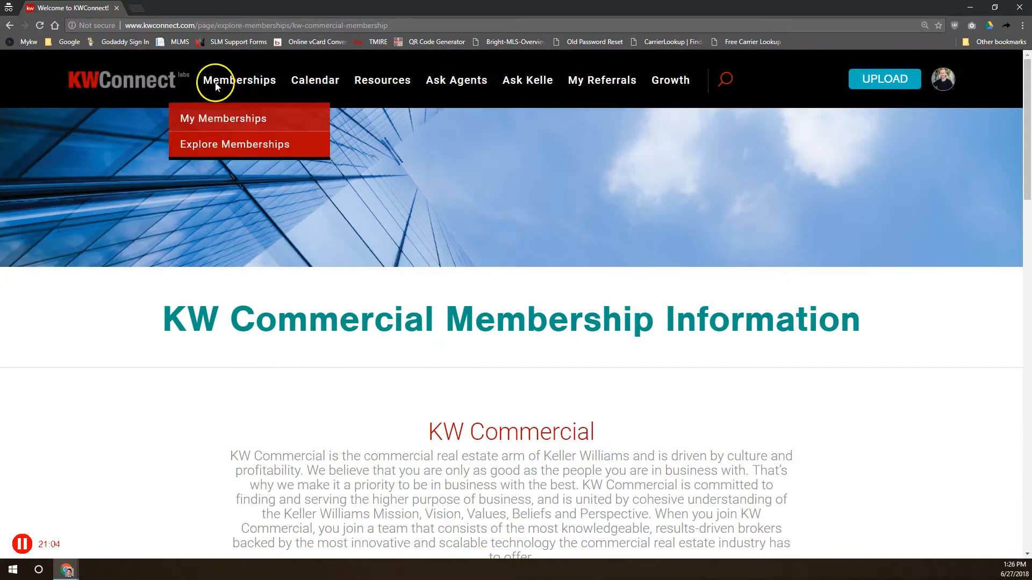
Open the KWConnect Calendar and look over its June 2018 month view
left_click(231, 120)
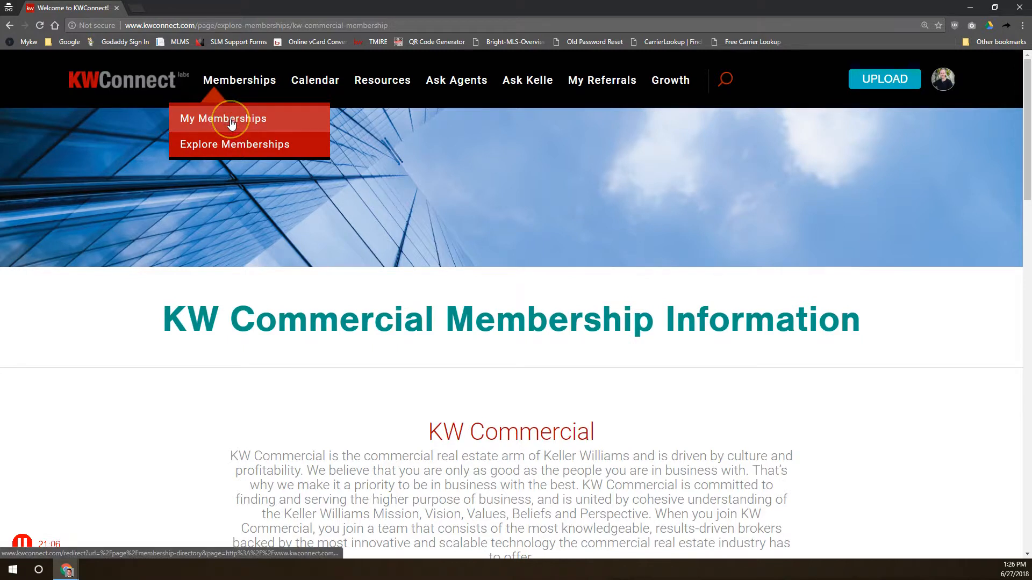
left_click(314, 83)
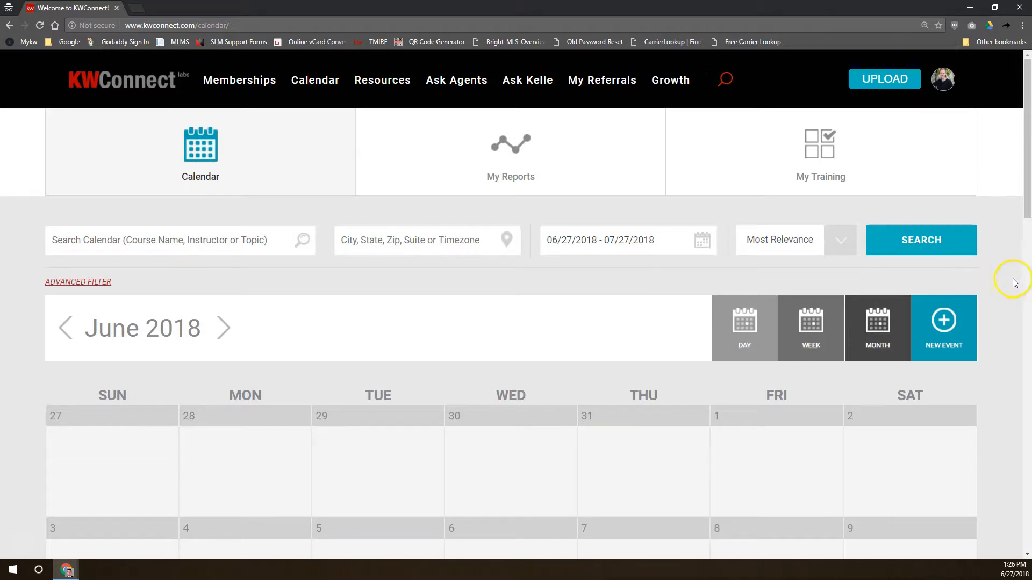
scroll(760, 403, "down", 7)
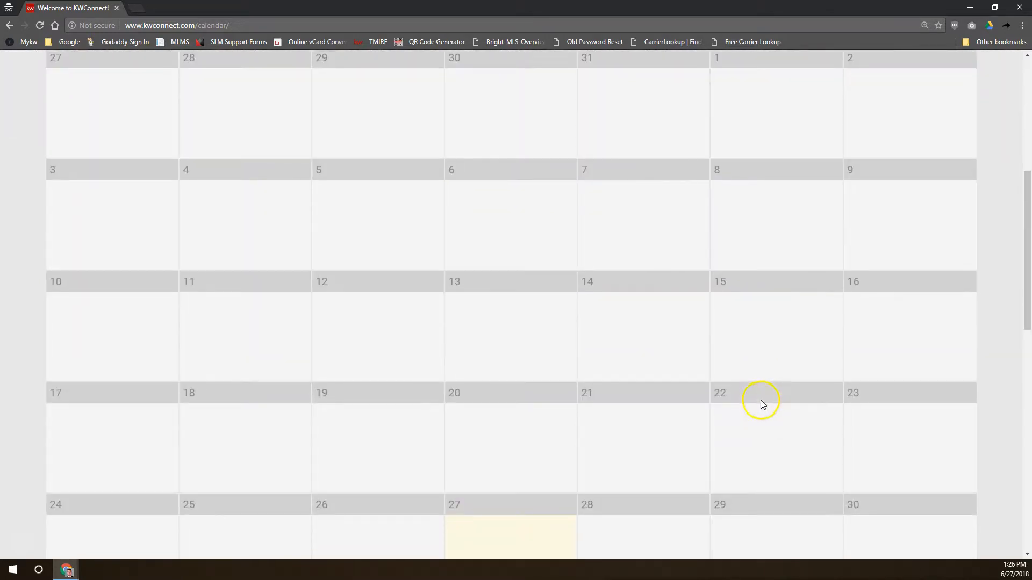
scroll(760, 403, "up", 7)
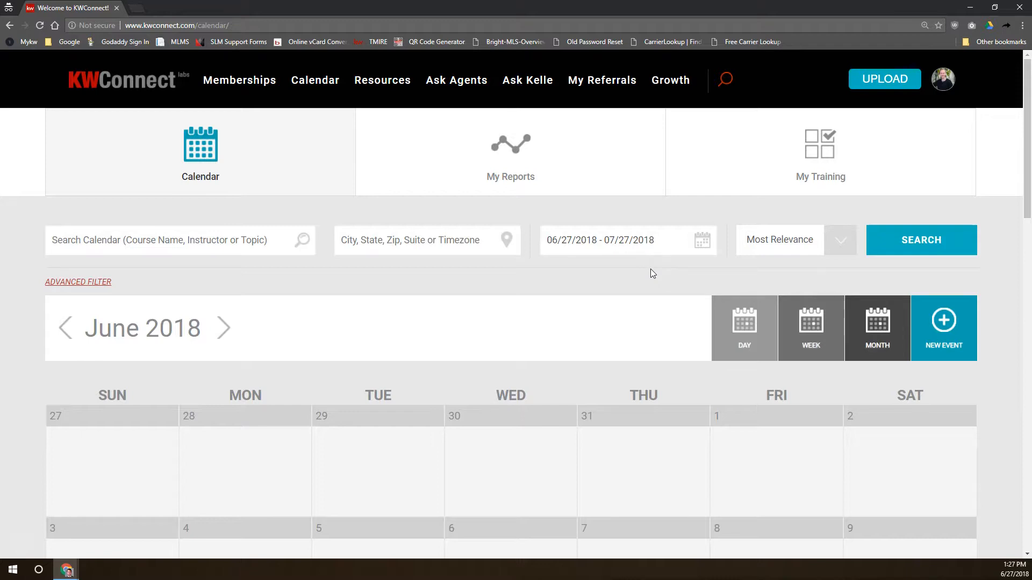
Open the calendar's advanced filter and limit the location to All MC Events, clearing All Regional Events, My Market Center and Commercial
left_click(83, 283)
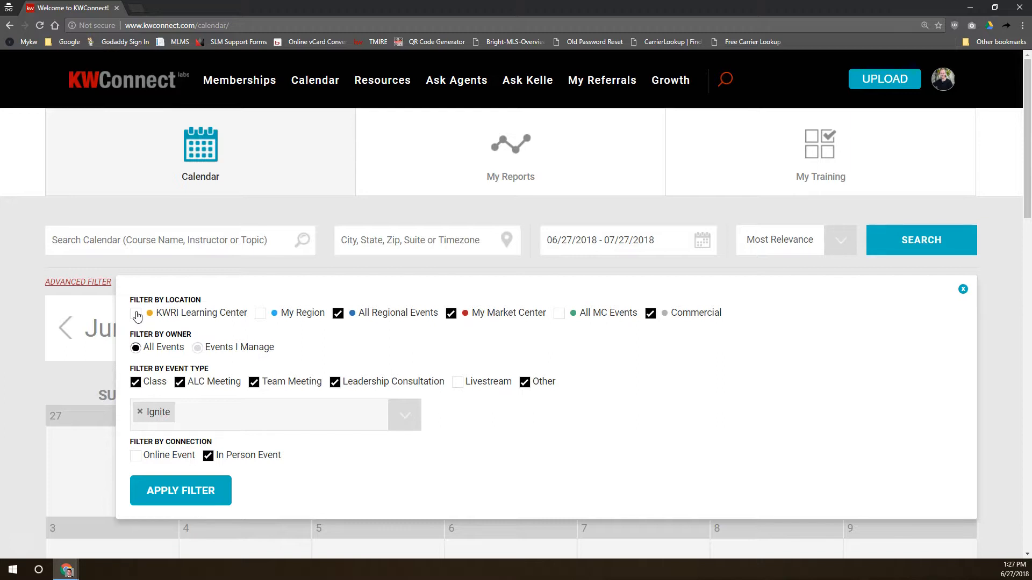
left_click(278, 315)
left_click(338, 313)
left_click(452, 313)
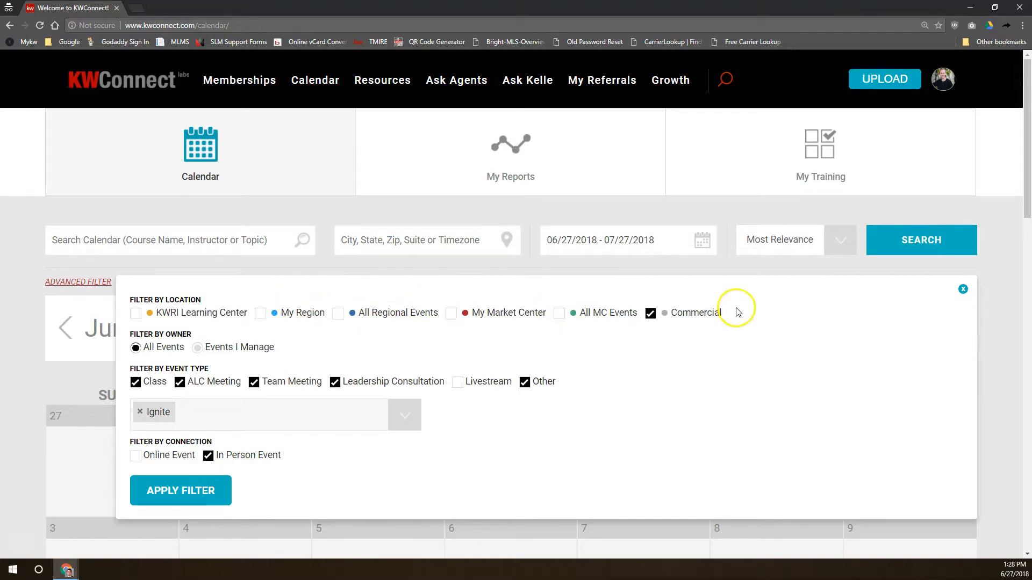
left_click(652, 314)
left_click(559, 313)
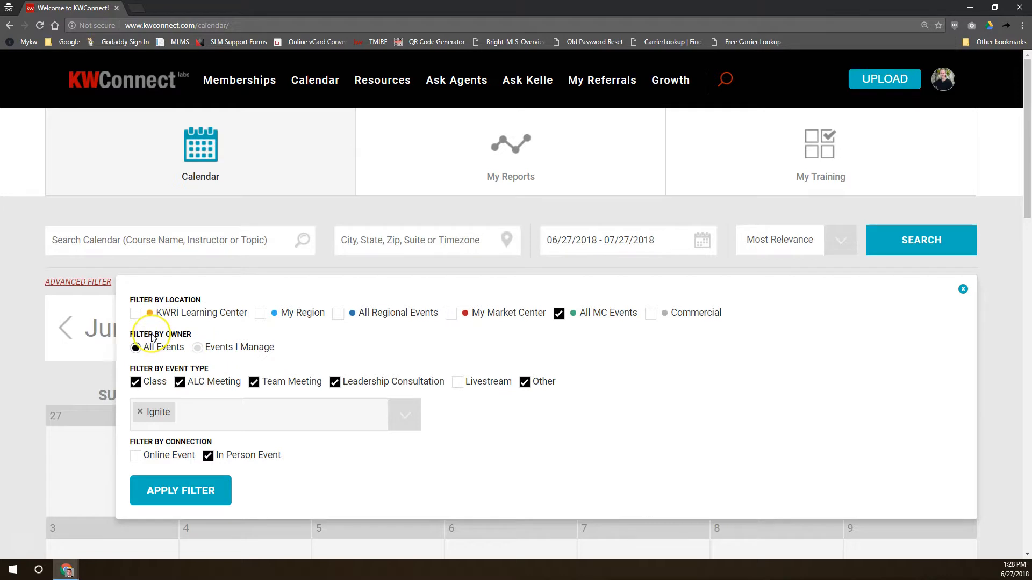
Keep All Events as the owner filter, add Livestream to the event types, and remove the Ignite tag
left_click(137, 348)
left_click(149, 354)
left_click(458, 381)
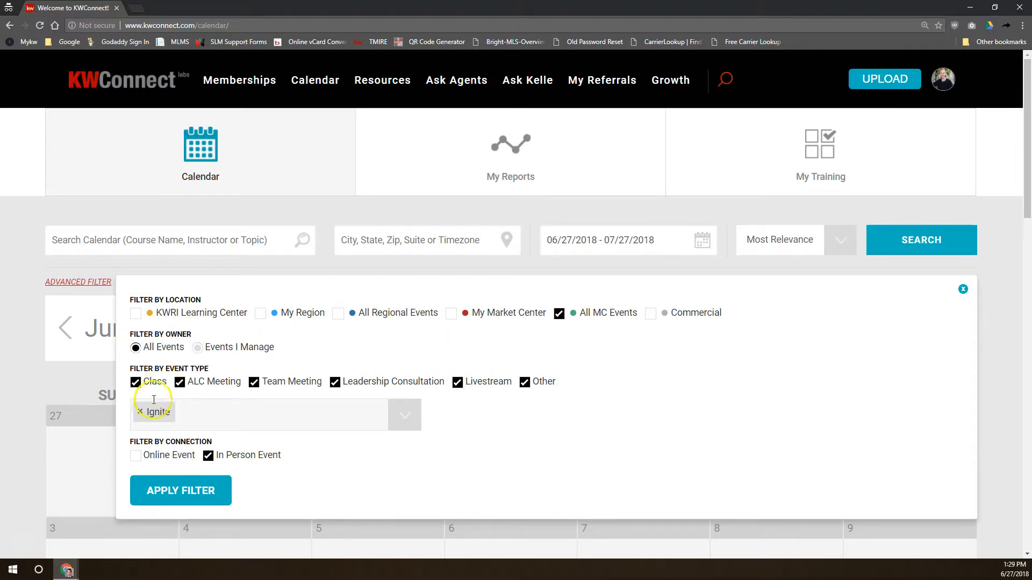
left_click(140, 412)
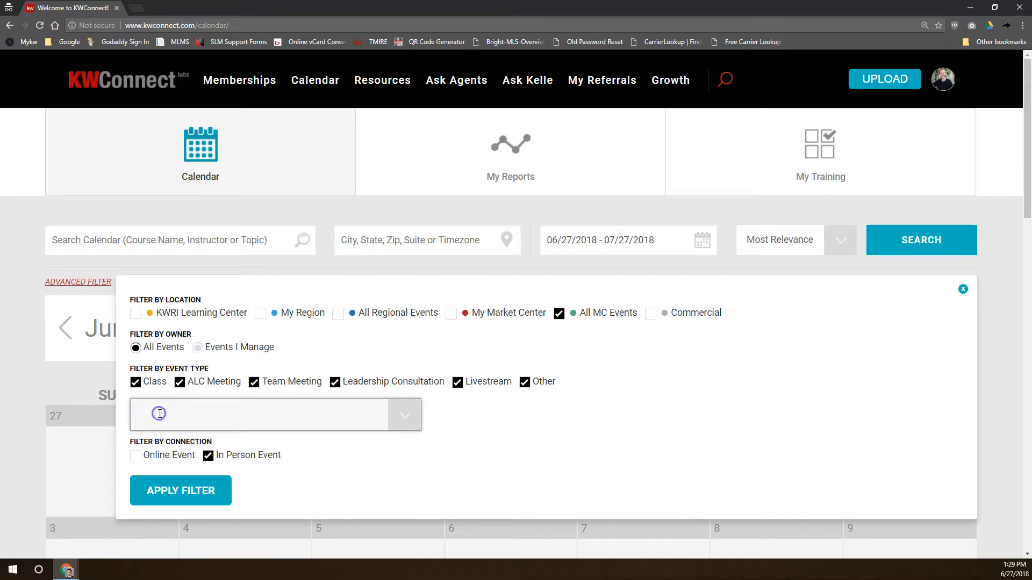
Search the event tag options for Ignite and for "win with sellers", clearing each search
left_click(160, 414)
type("ignit")
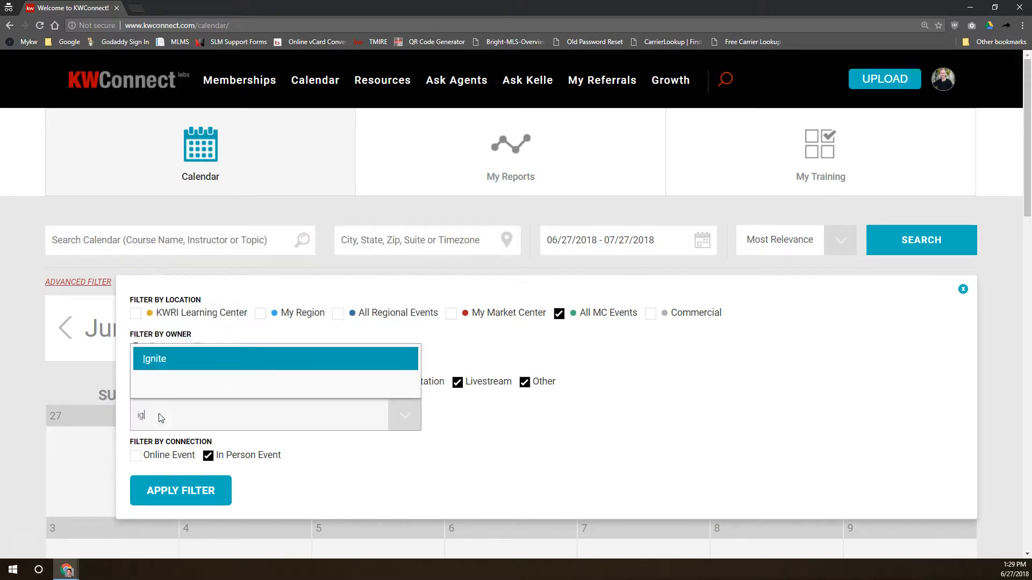
key("BackSpace")
key("BackSpace")
key("BackSpace")
key("BackSpace")
key("BackSpace")
type("wi")
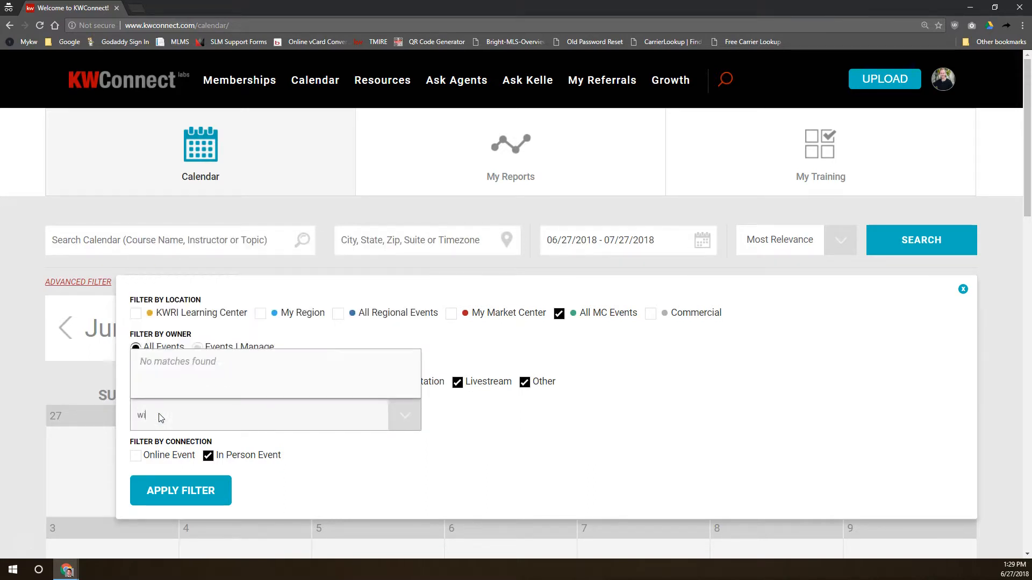
type("n with sellers")
key("BackSpace")
key("BackSpace")
key("BackSpace")
key("BackSpace")
key("BackSpace")
key("BackSpace")
key("BackSpace")
key("BackSpace")
key("BackSpace")
key("BackSpace")
key("BackSpace")
key("BackSpace")
key("BackSpace")
key("BackSpace")
key("BackSpace")
key("BackSpace")
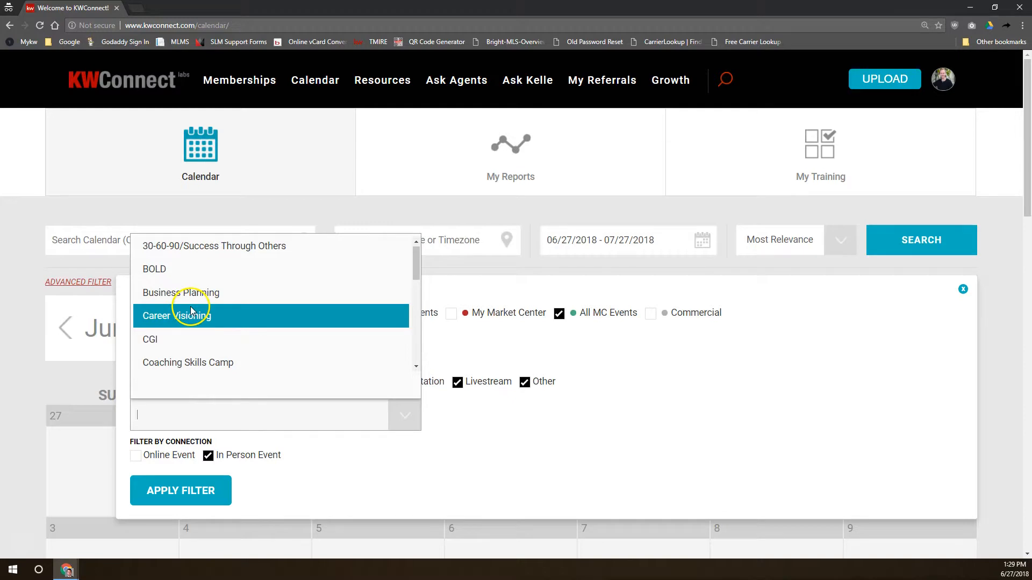
Browse the event tags, add CGI, include online events as a connection type, and apply the filter
scroll(171, 338, "down", 2)
scroll(171, 338, "down", 4)
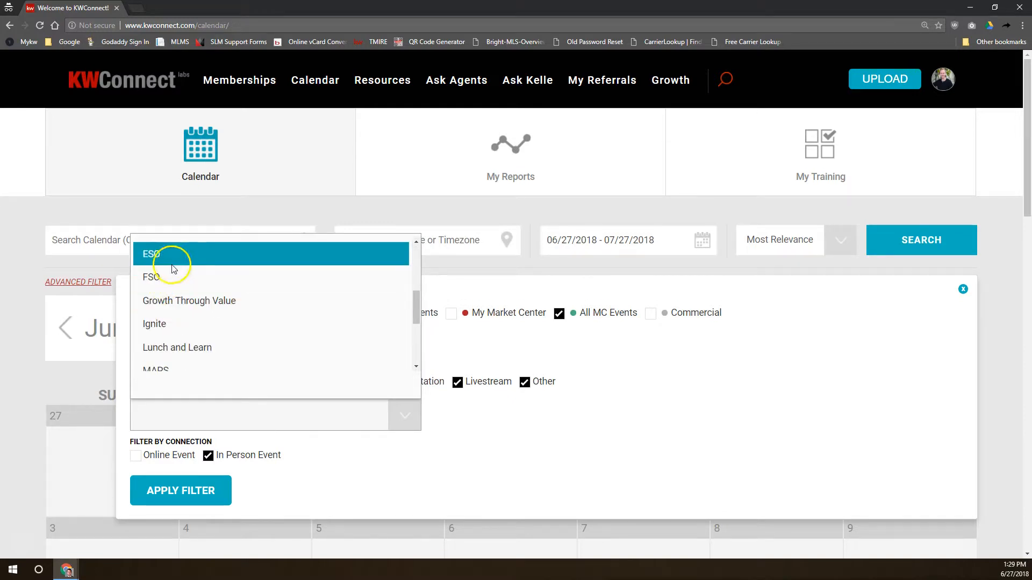
scroll(203, 276, "up", 2)
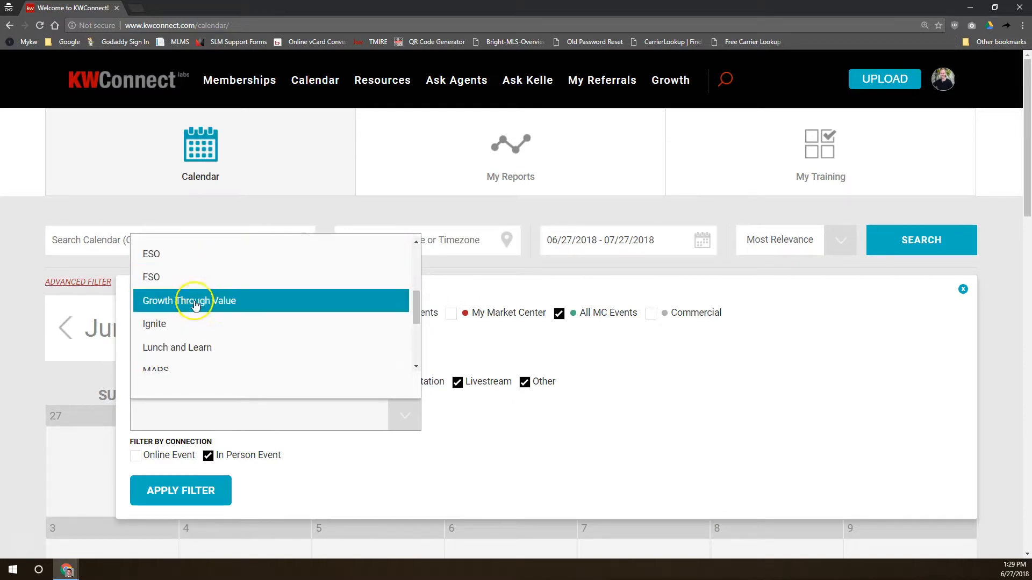
scroll(196, 301, "down", 3)
scroll(207, 291, "down", 3)
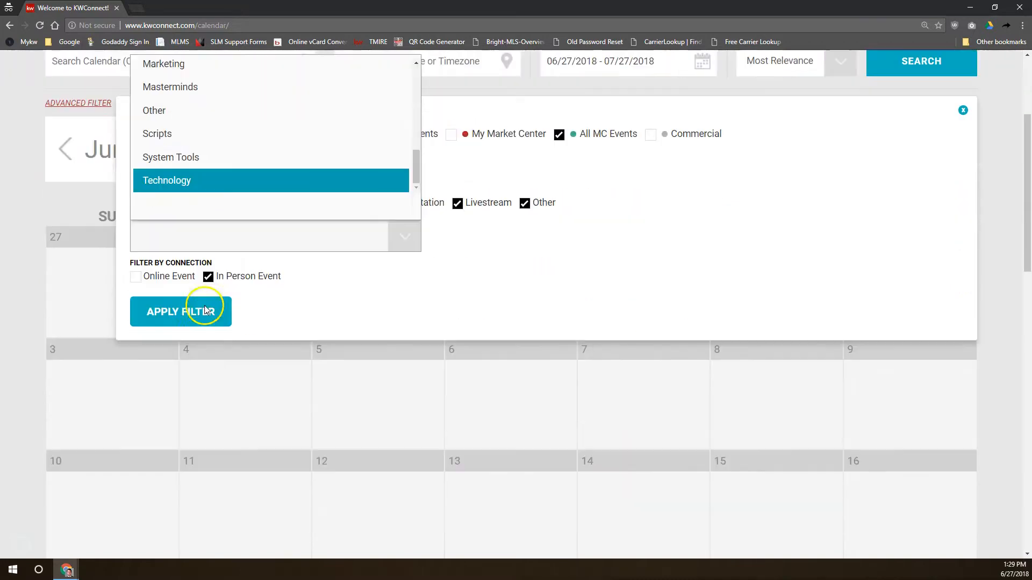
scroll(262, 152, "up", 2)
scroll(262, 152, "up", 1)
scroll(509, 230, "up", 2)
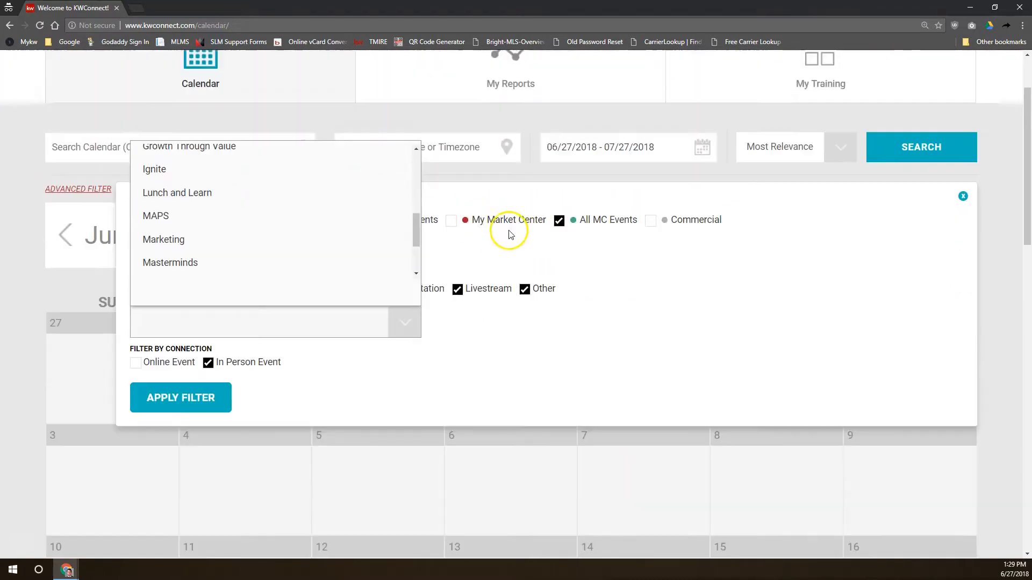
scroll(217, 183, "up", 3)
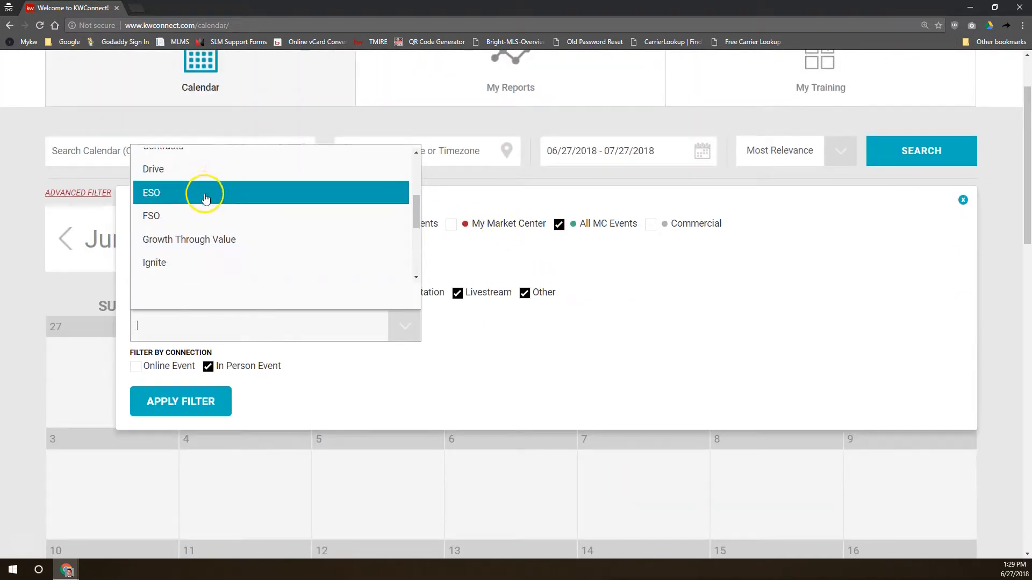
scroll(203, 202, "up", 3)
left_click(208, 189)
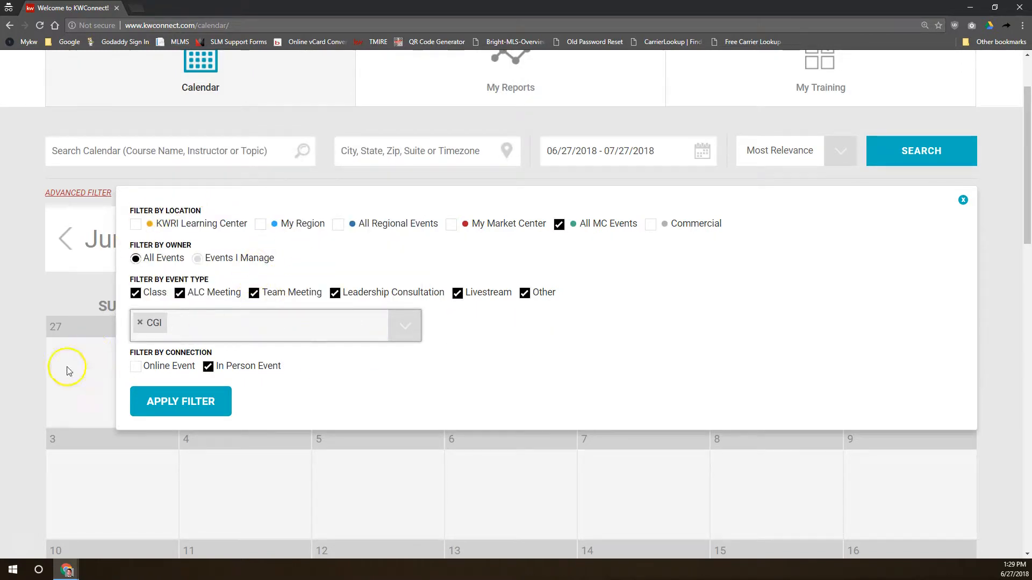
left_click(141, 368)
left_click(185, 401)
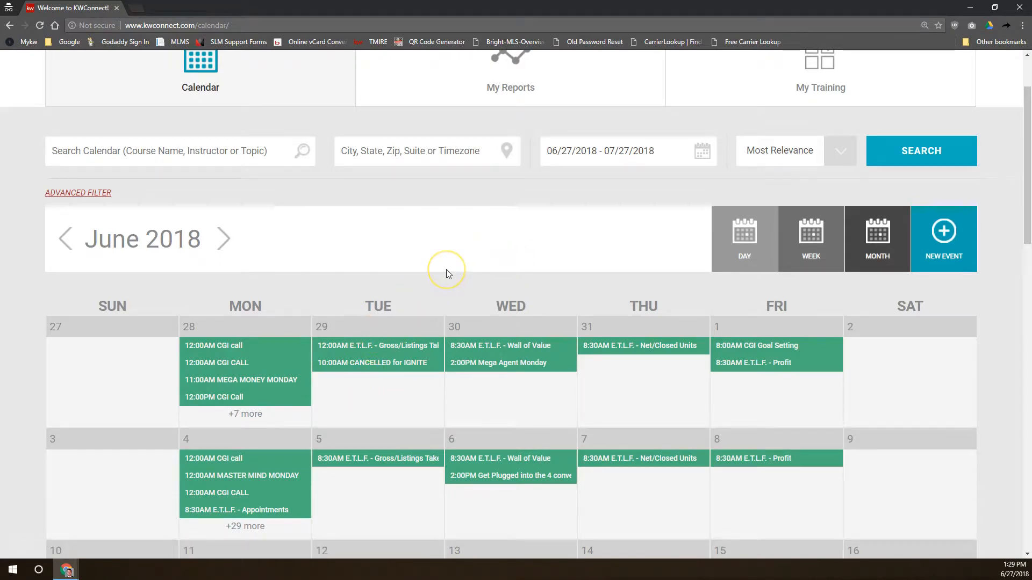
Look over the filtered events across the June 2018 month view
scroll(449, 271, "down", 5)
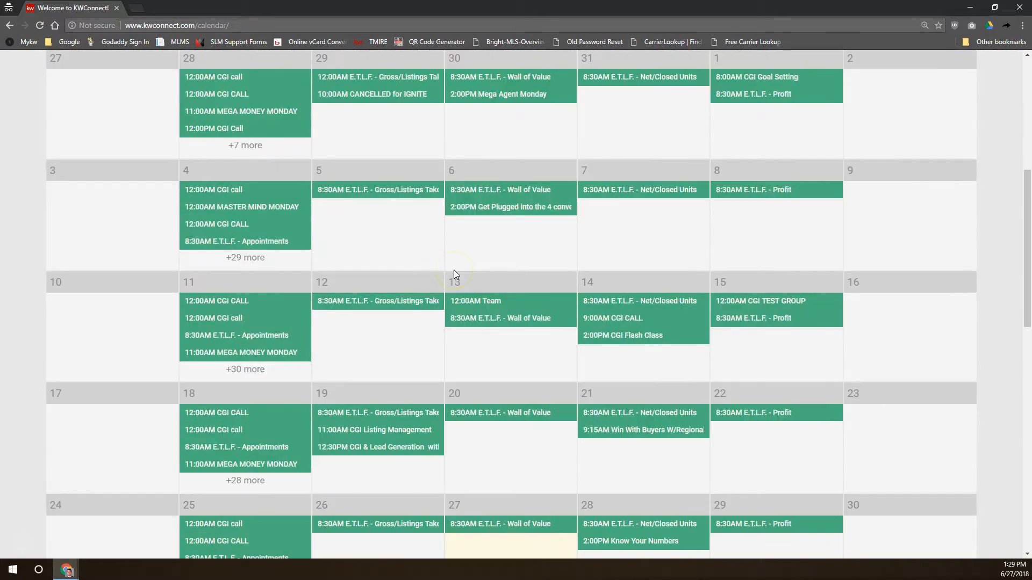
scroll(446, 272, "up", 2)
scroll(440, 273, "down", 2)
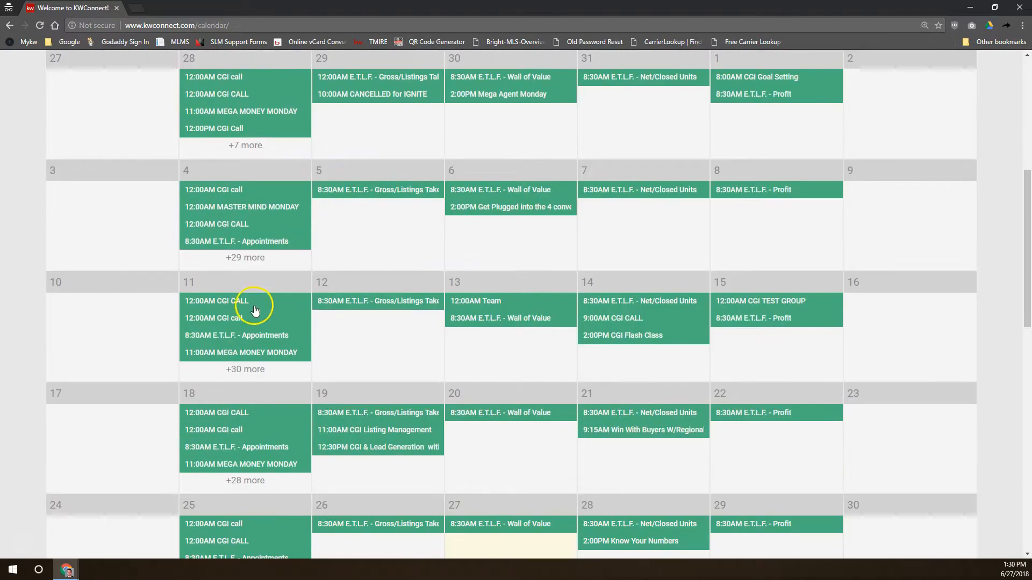
scroll(258, 353, "up", 4)
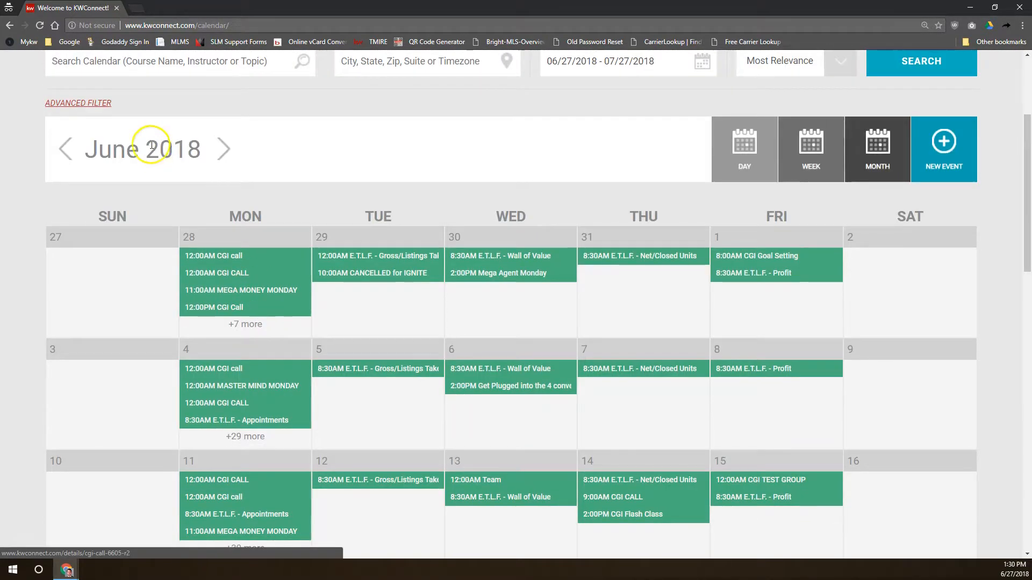
scroll(245, 197, "down", 2)
scroll(245, 197, "down", 3)
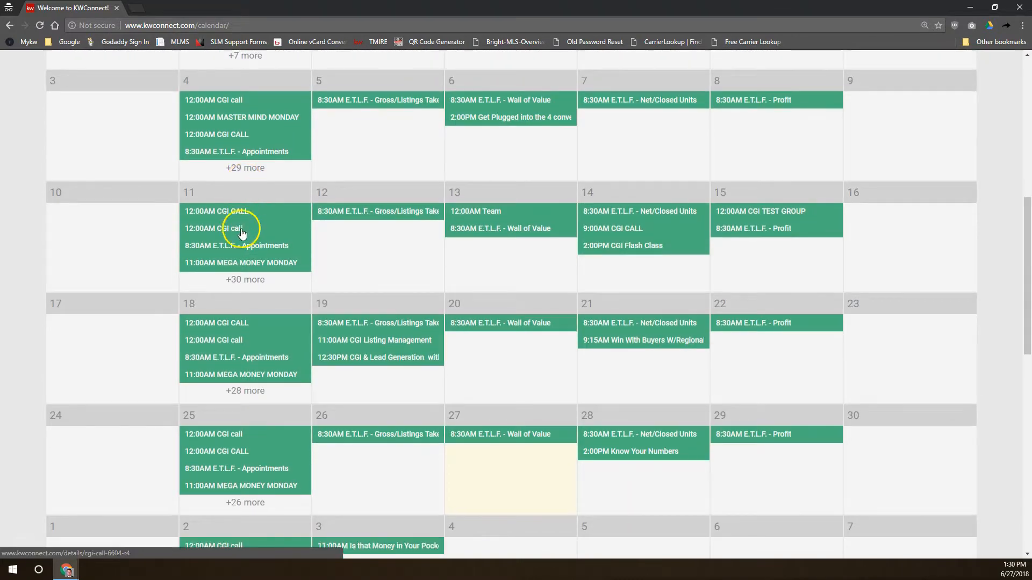
Open the full list of events for June 11, 2018 and look through the titles, calendars and instructors
left_click(249, 281)
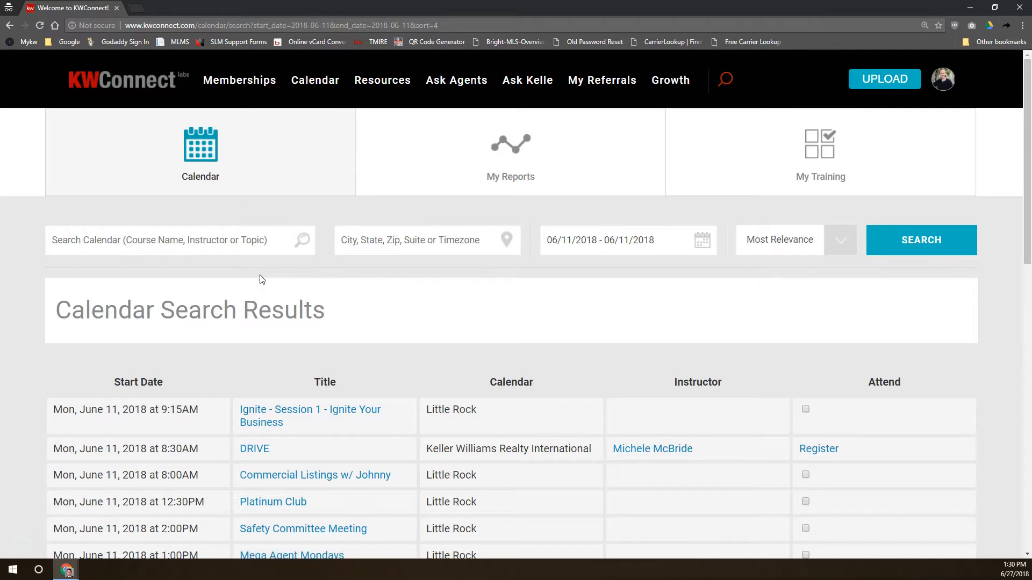
scroll(267, 311, "down", 6)
scroll(270, 310, "down", 3)
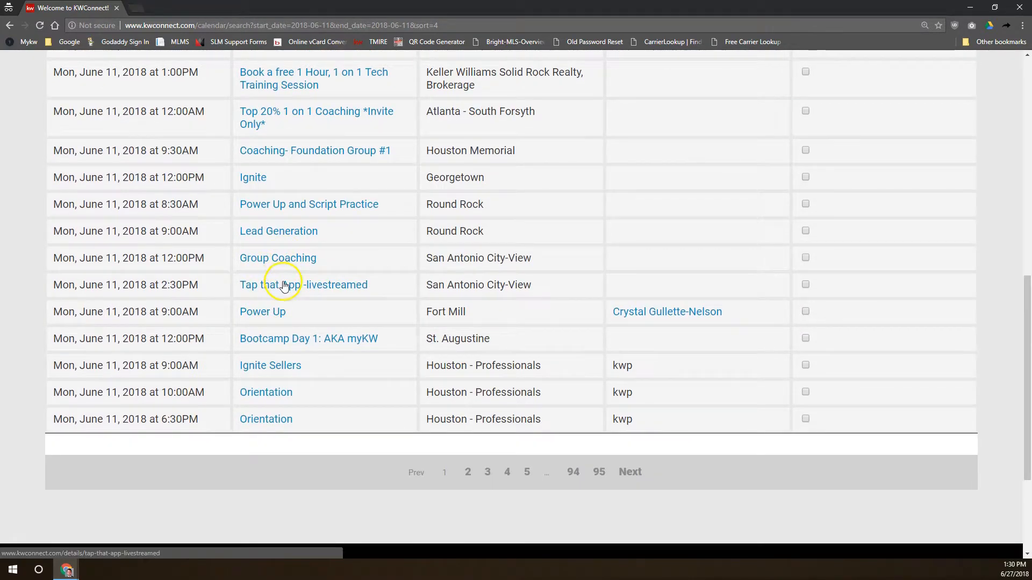
scroll(330, 322, "up", 8)
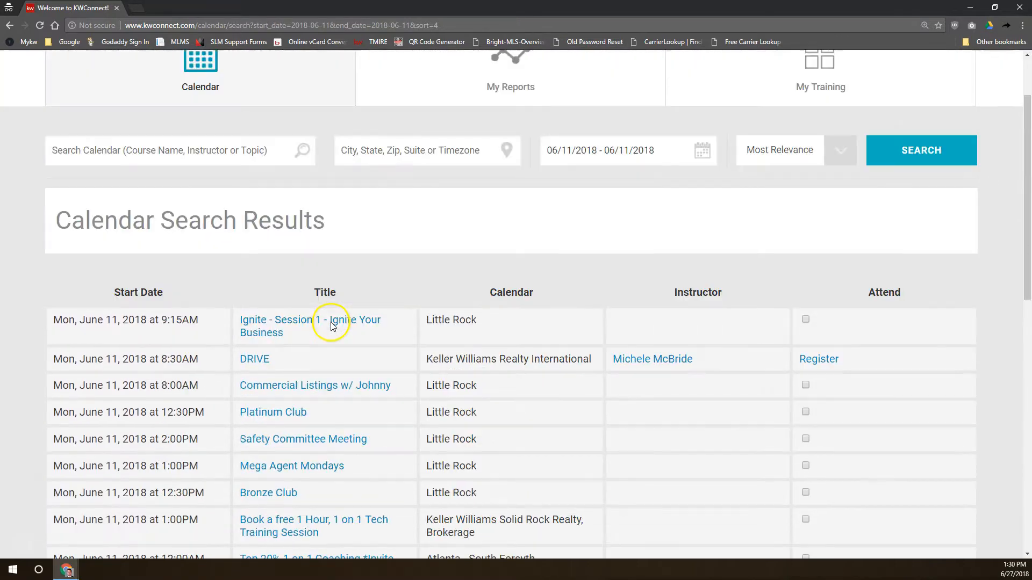
scroll(333, 314, "down", 3)
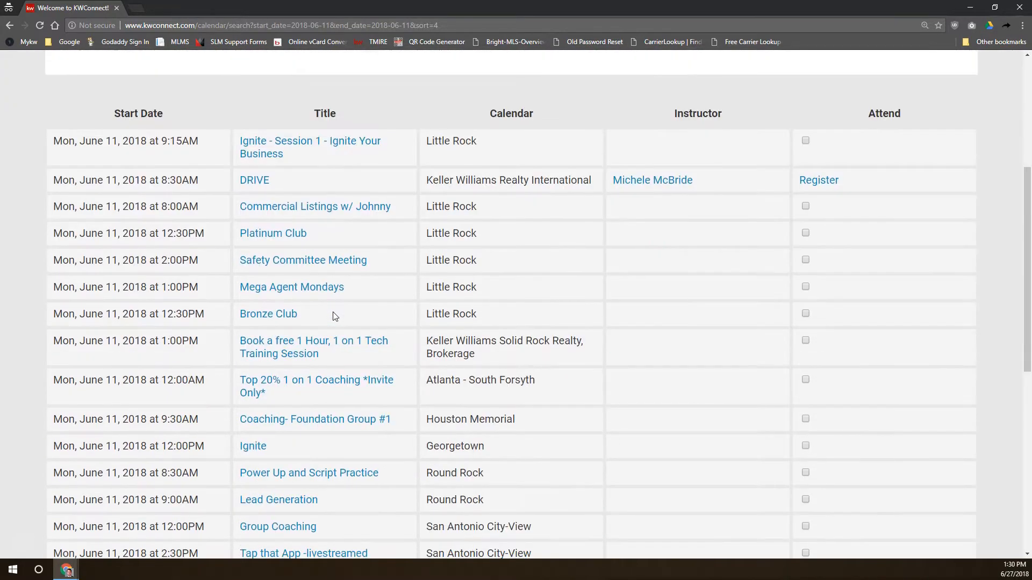
Return from the search results to the June 2018 calendar and review its events
left_click(10, 25)
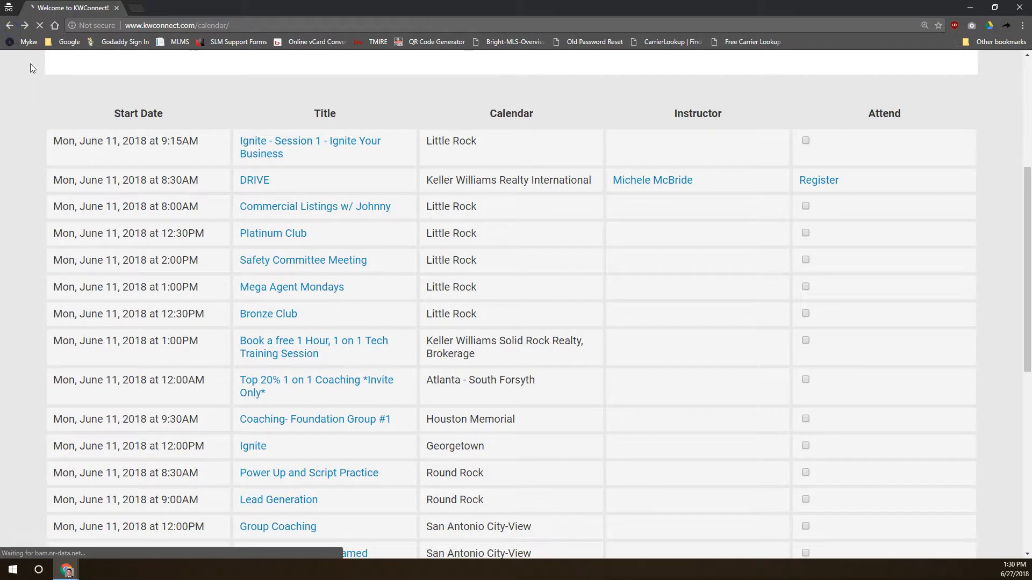
scroll(219, 352, "down", 12)
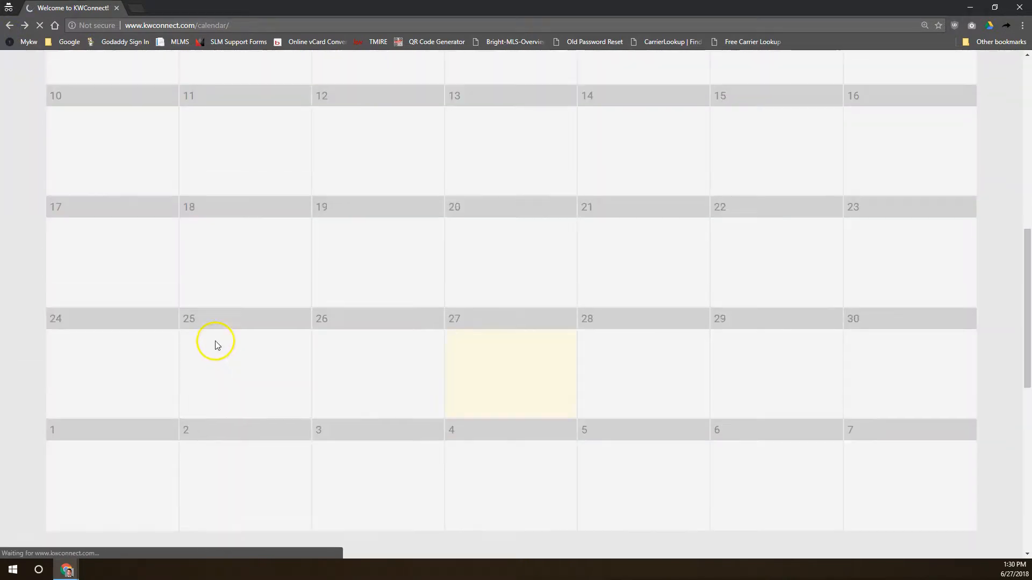
scroll(208, 325, "up", 5)
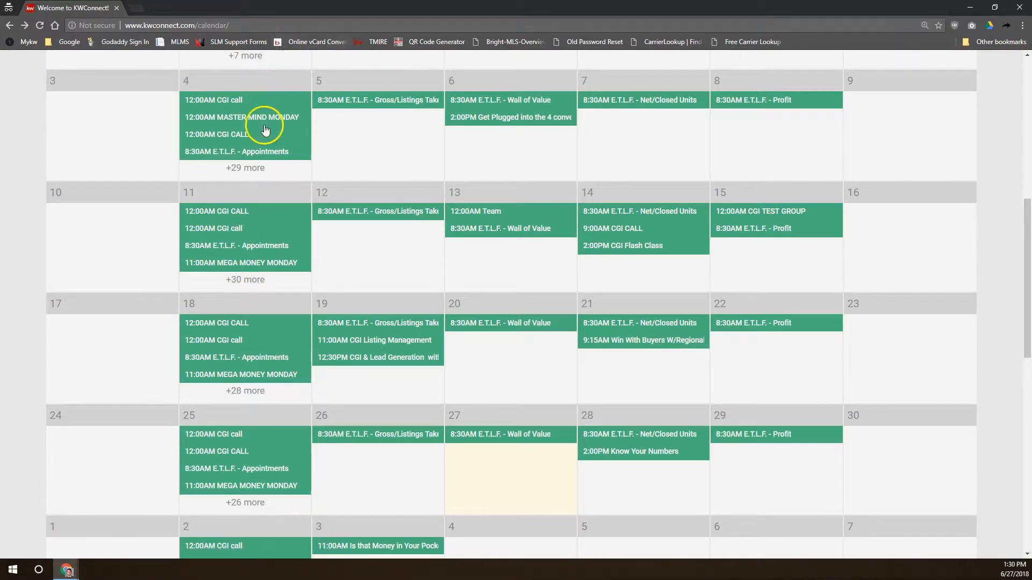
scroll(328, 232, "down", 5)
scroll(328, 235, "up", 12)
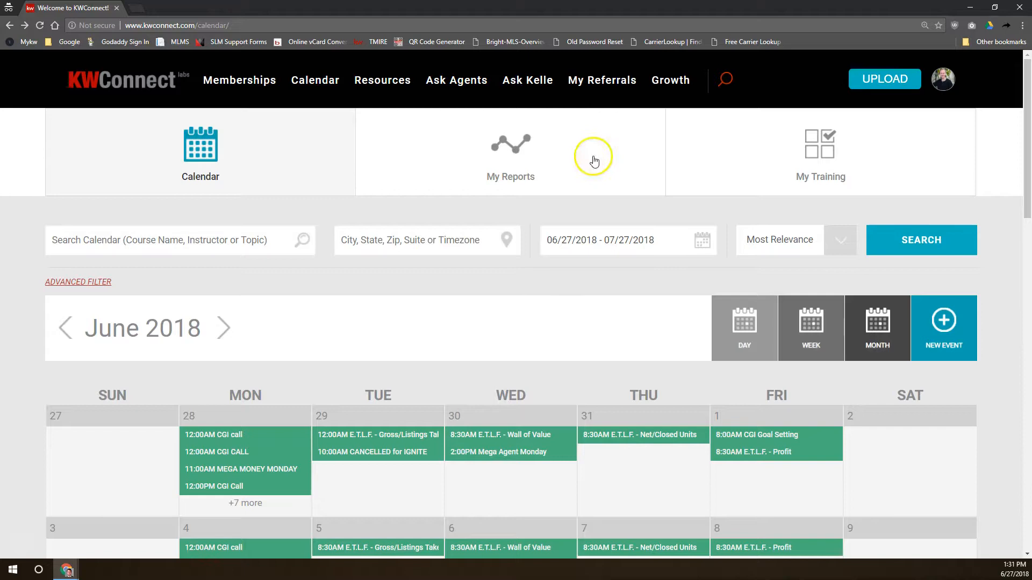
Open My Reports from the calendar page and bring the report request form into view
left_click(556, 156)
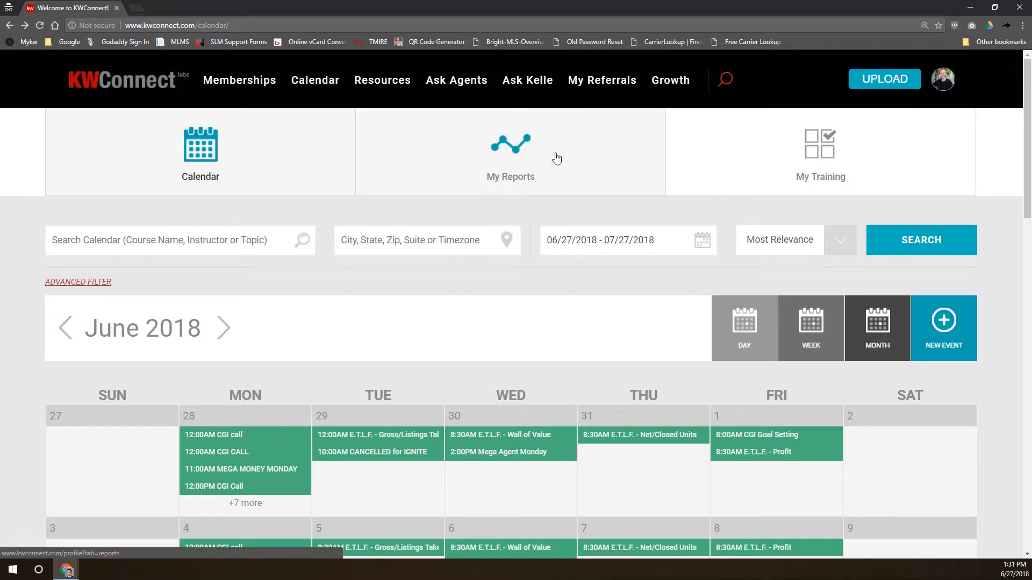
left_click(516, 157)
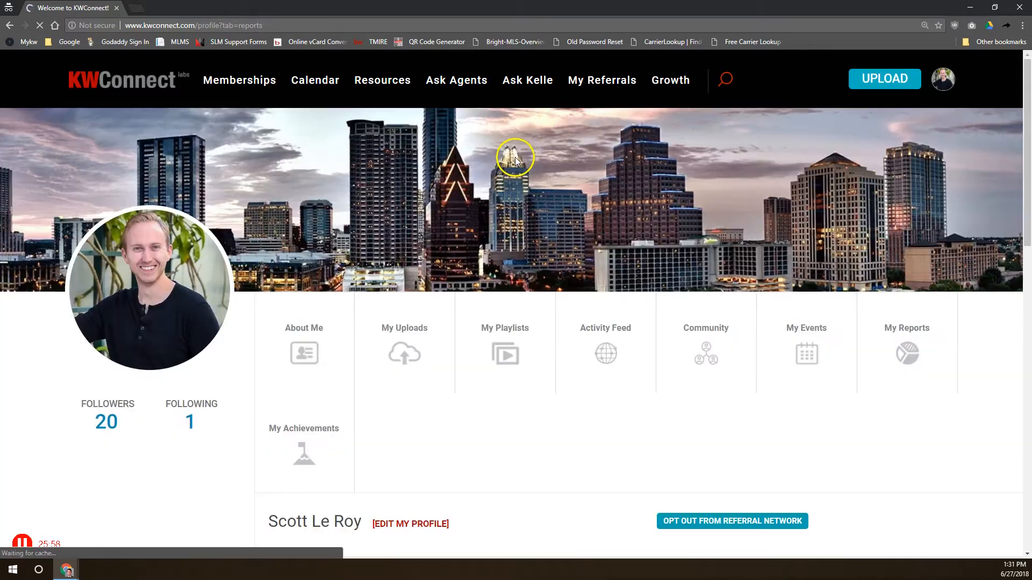
scroll(507, 419, "down", 6)
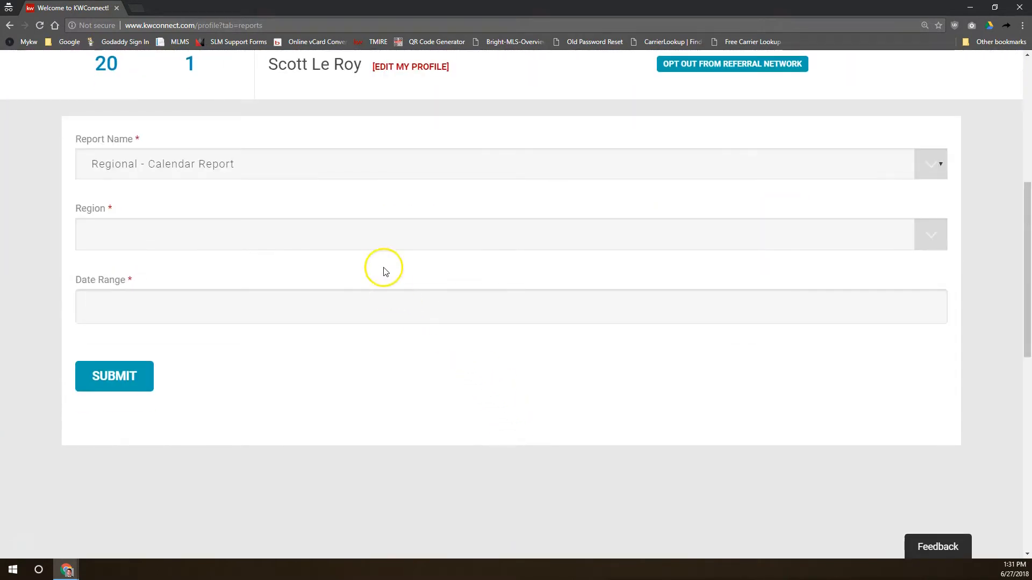
left_click(9, 26)
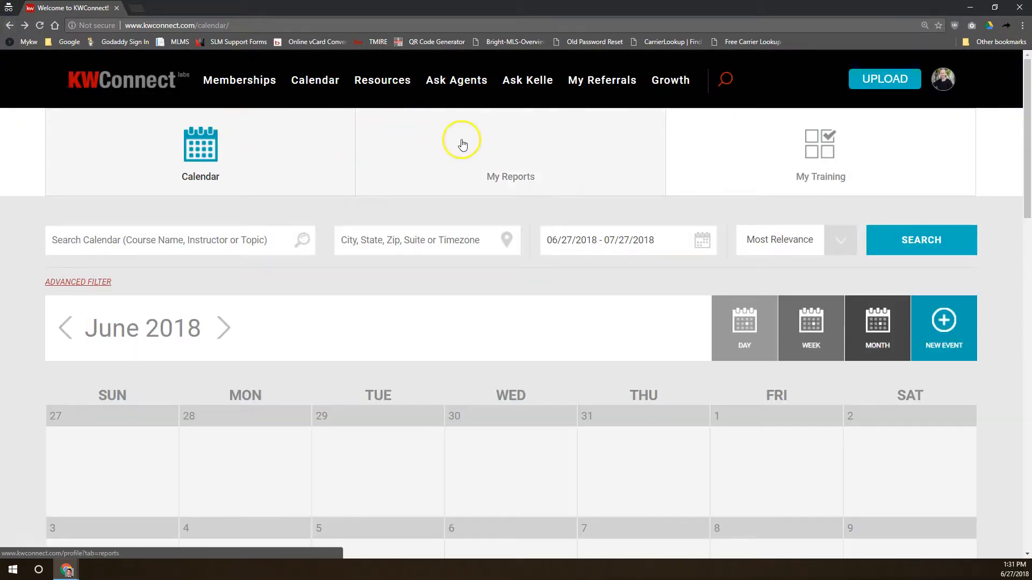
left_click(534, 164)
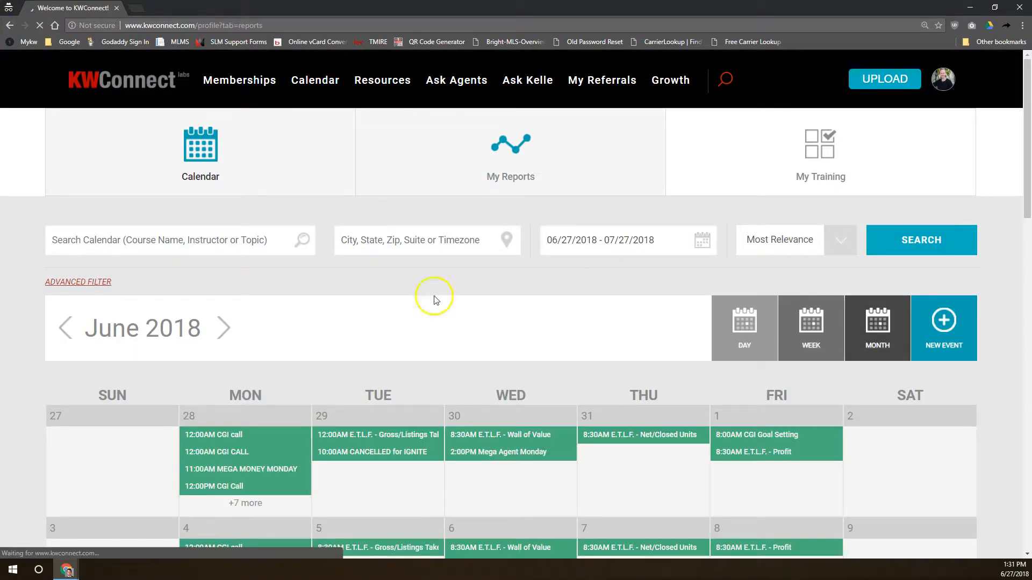
scroll(421, 241, "down", 7)
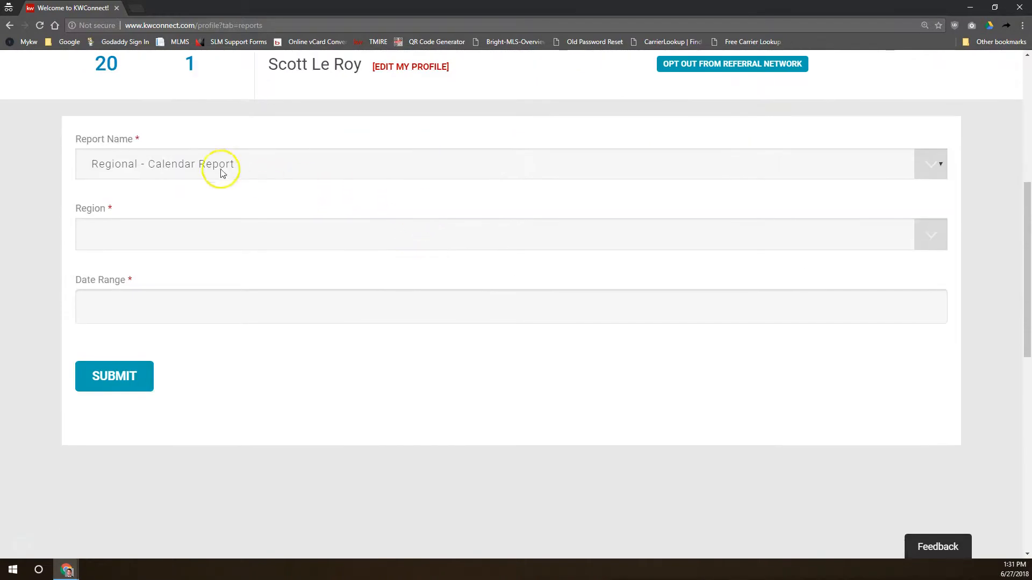
Choose Popular Uploads as the report name, leaving the date range empty
left_click(273, 168)
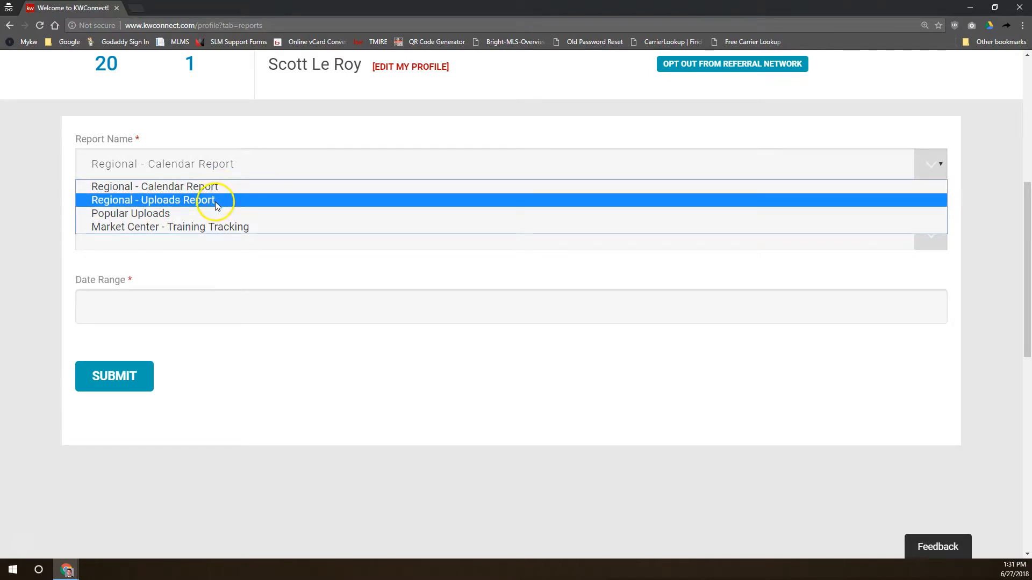
left_click(209, 219)
left_click(199, 232)
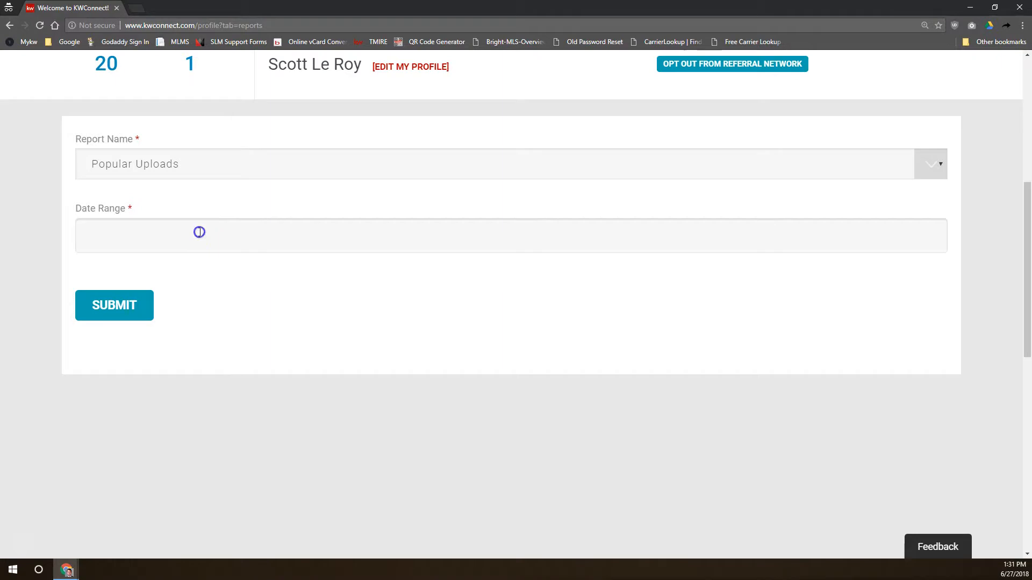
left_click(163, 170)
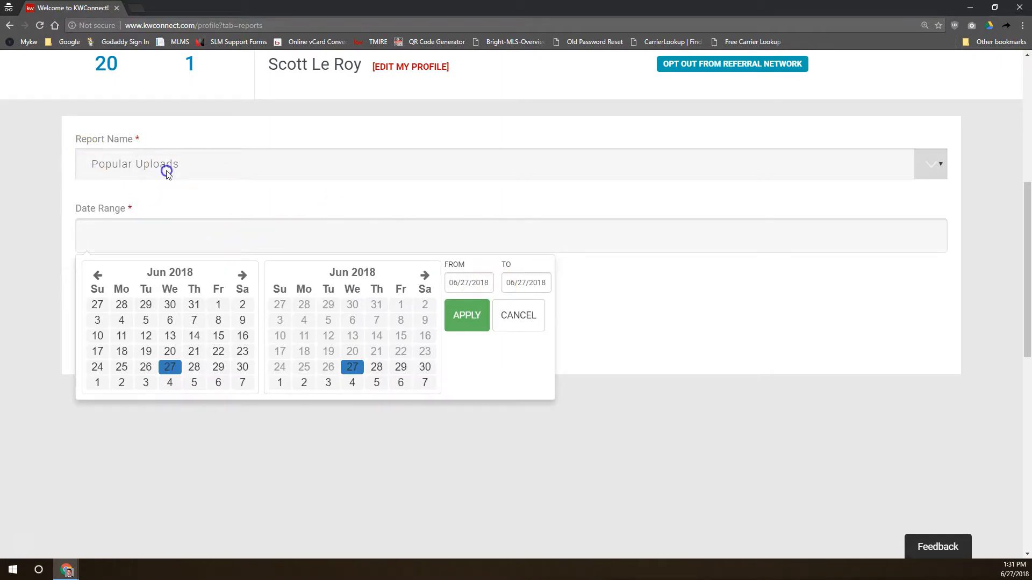
left_click(163, 170)
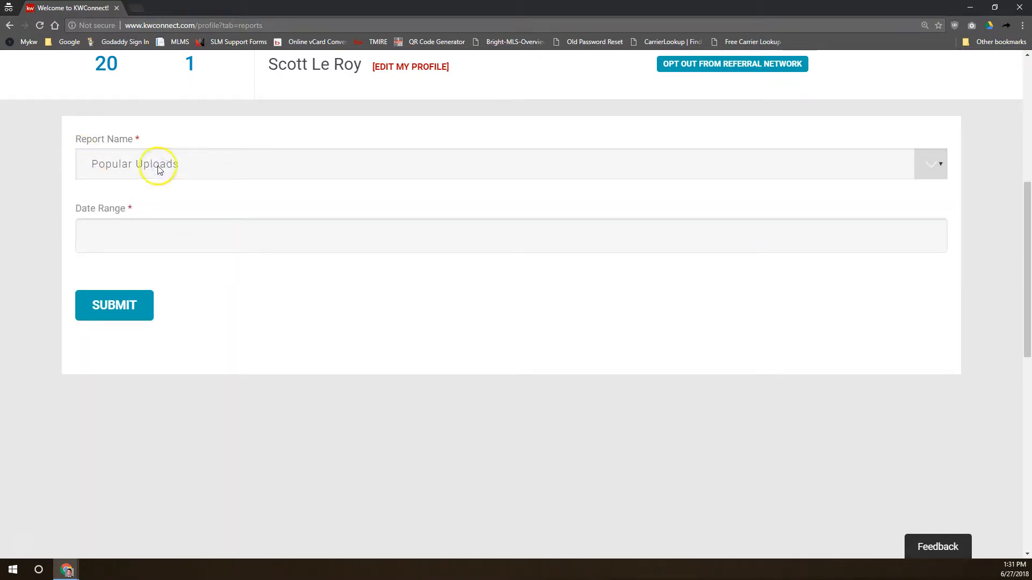
Set the report's date range to 06/26/2018 - 06/27/2018 and submit the request
left_click(135, 228)
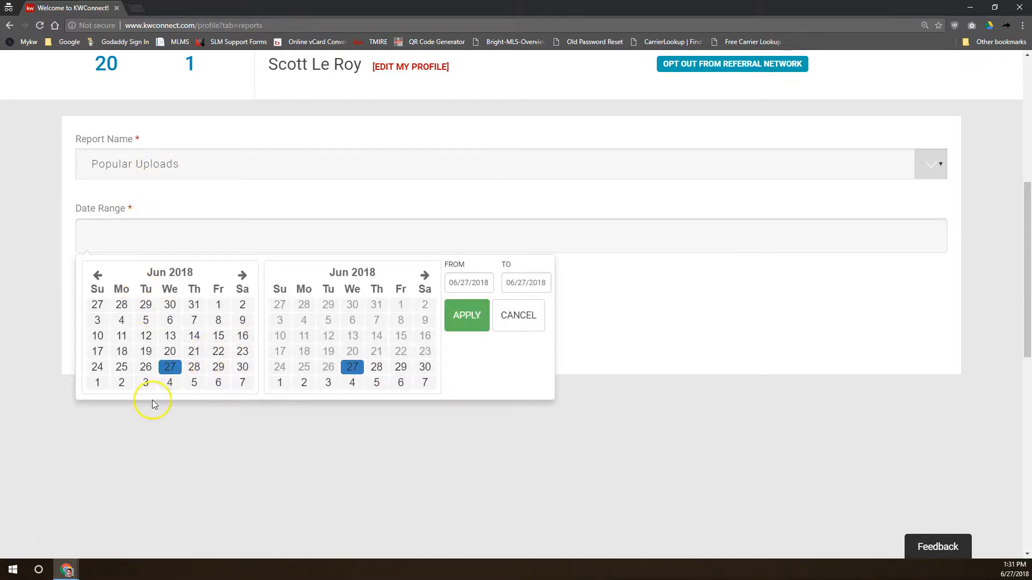
left_click(146, 367)
left_click(468, 317)
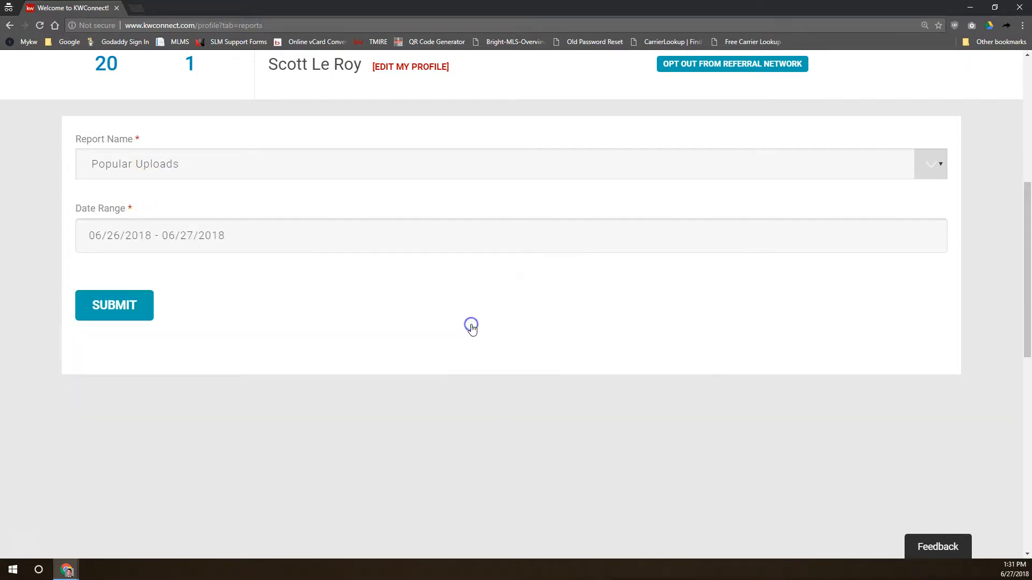
left_click(76, 316)
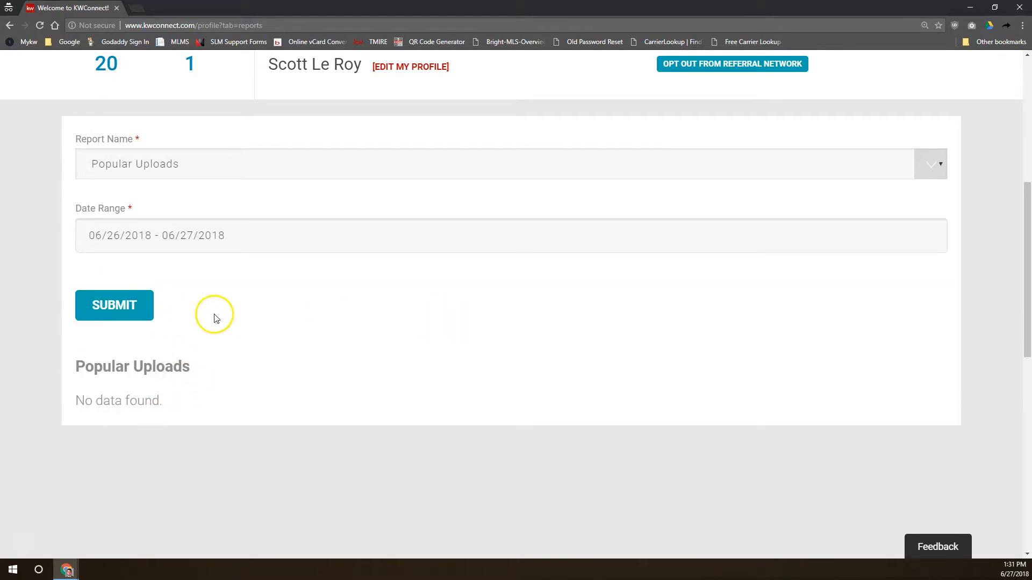
Switch the report to Market Center - Training Tracking, with Heartland - Greater as region and Little Rock as market center
scroll(214, 317, "up", 2)
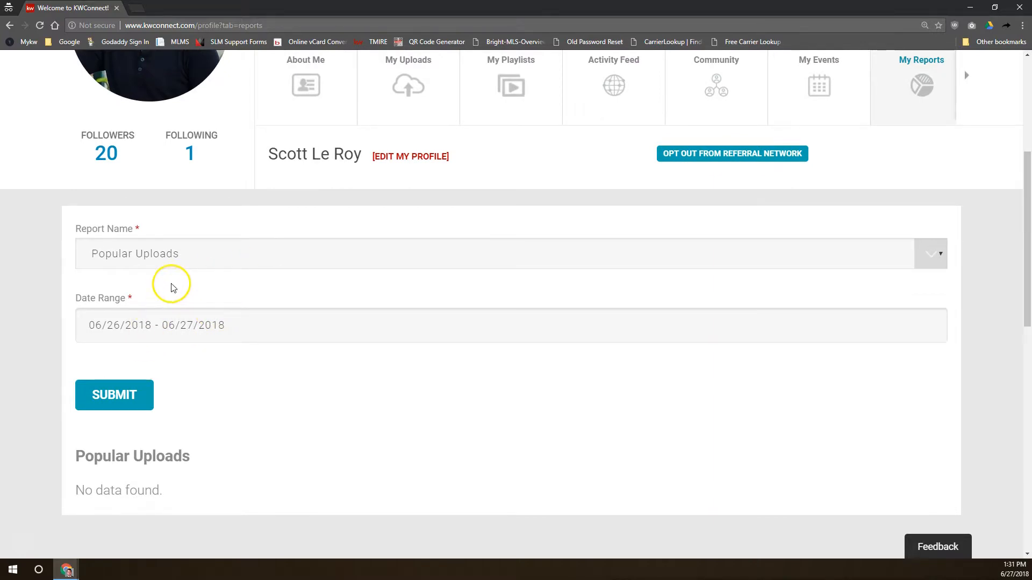
left_click(167, 257)
left_click(145, 316)
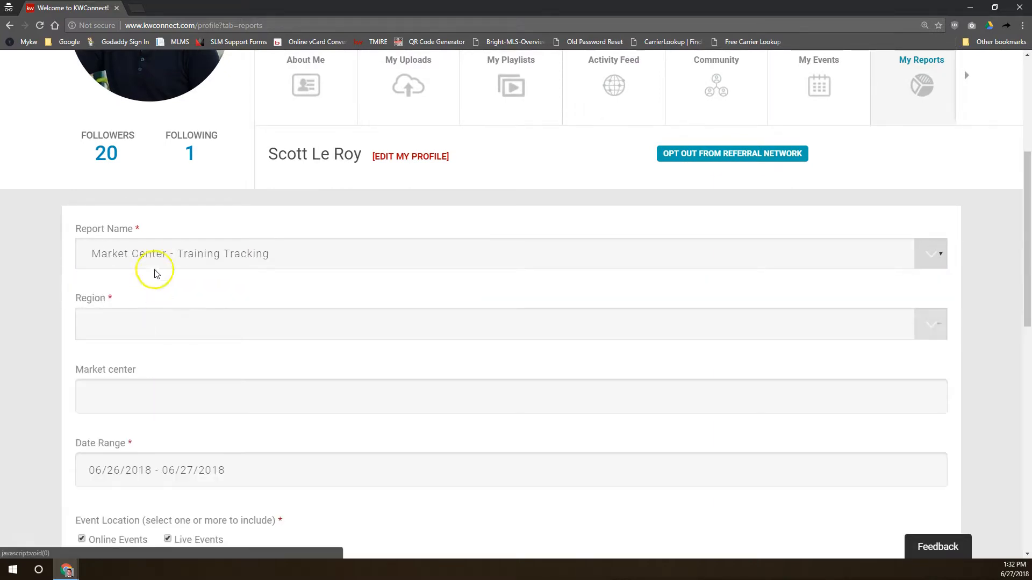
left_click(150, 328)
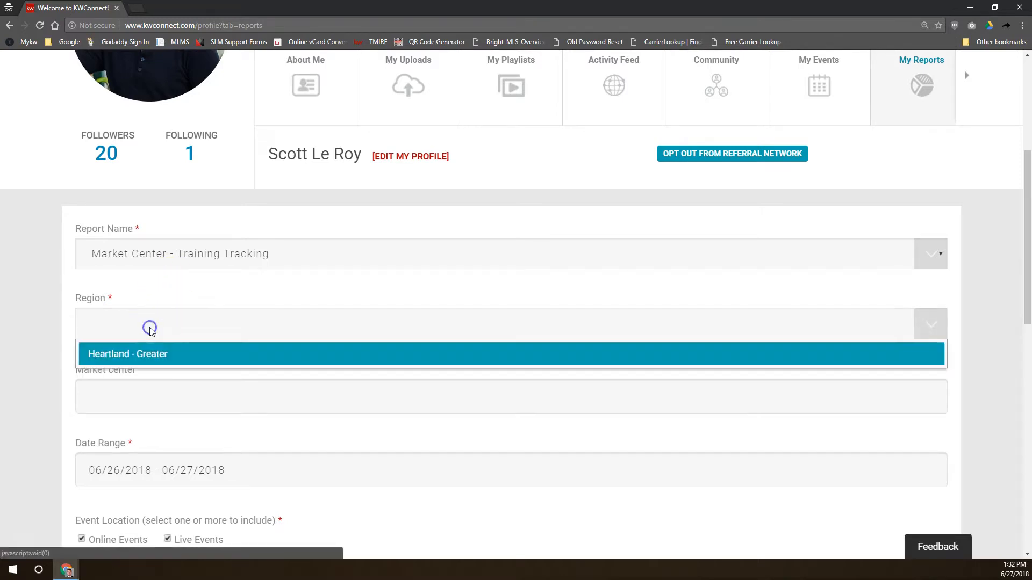
left_click(141, 353)
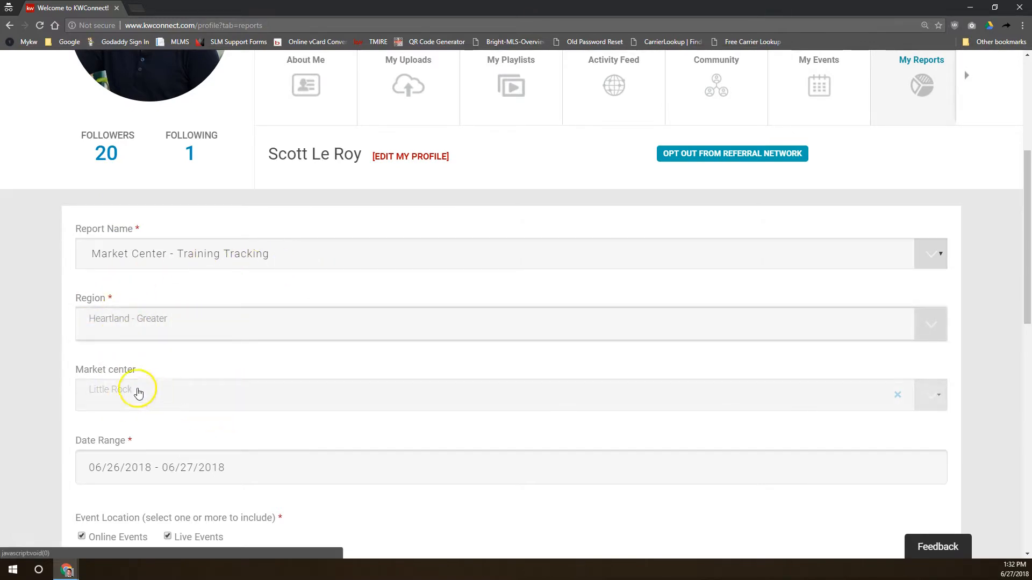
Set the training tracking report's date range to 06/01/2018 - 06/27/2018
scroll(7, 323, "down", 3)
left_click(139, 283)
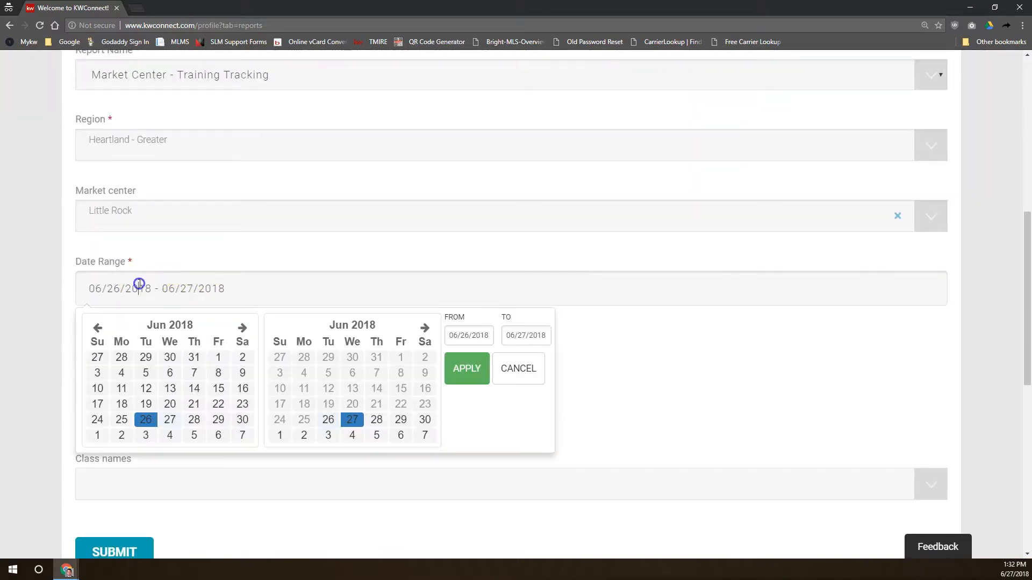
left_click(122, 358)
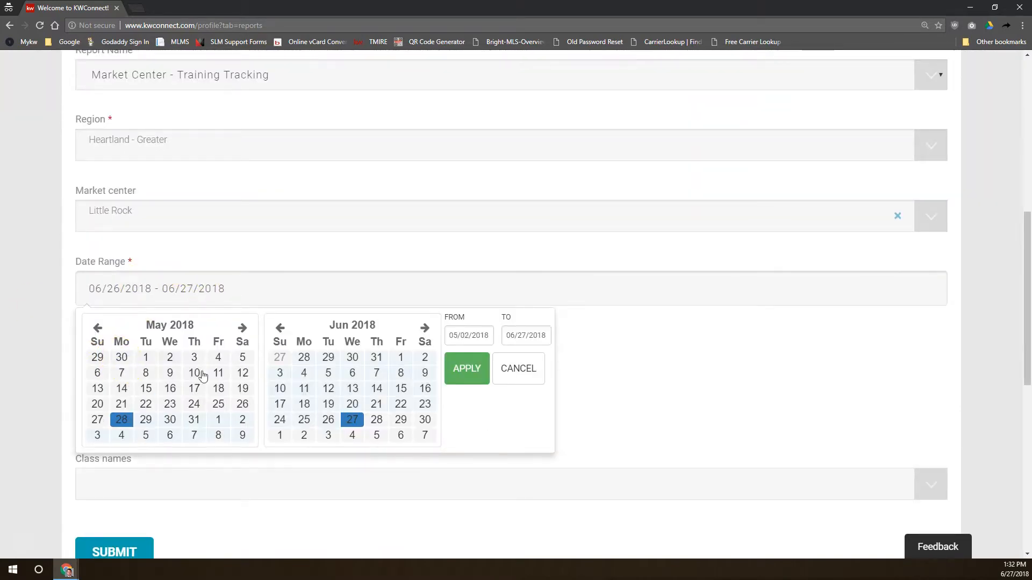
left_click(218, 419)
left_click(466, 369)
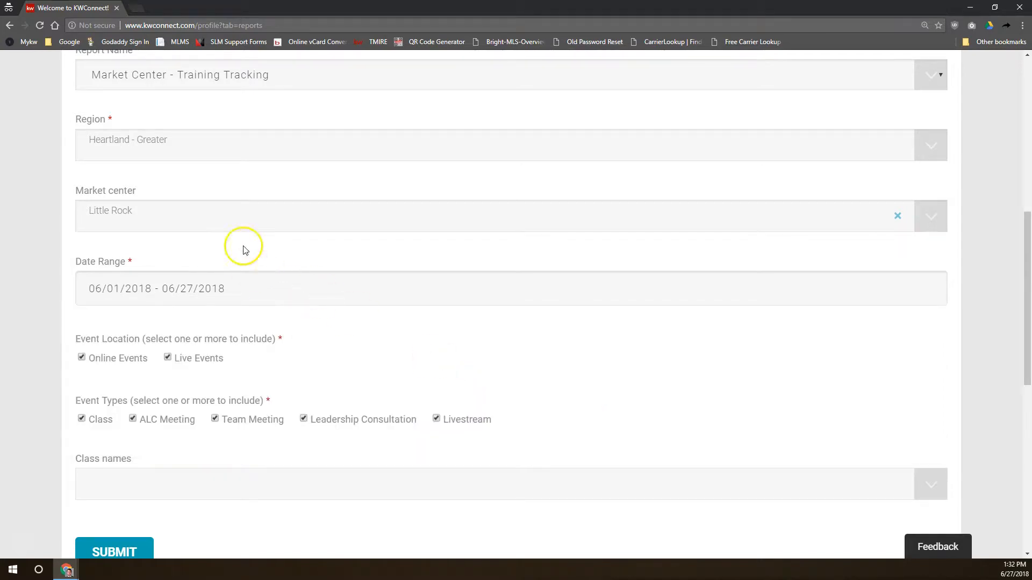
Limit the training tracking report to the Ignite class, submit it, and review the agent and GCI figures
scroll(156, 376, "down", 2)
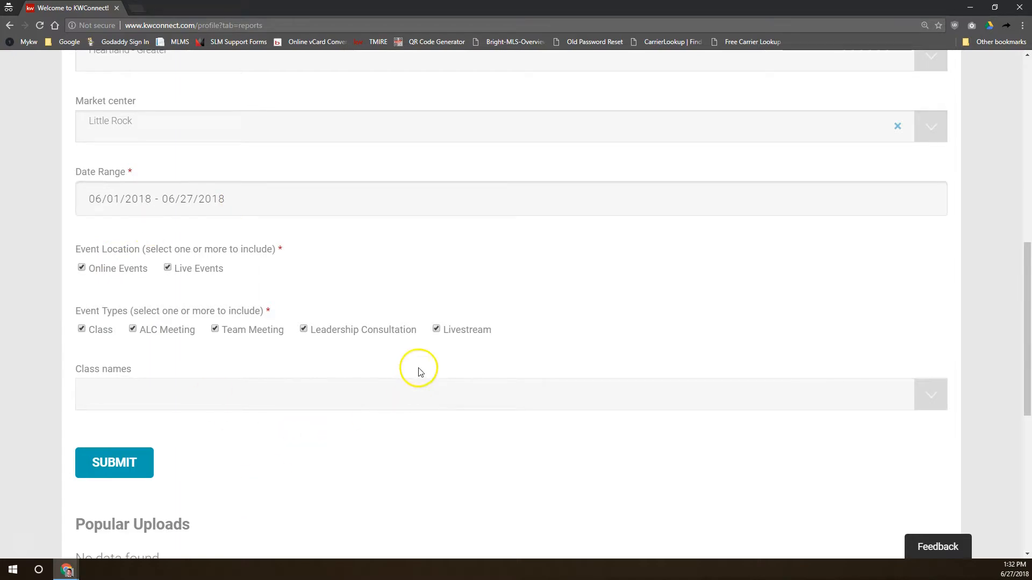
scroll(403, 335, "up", 8)
scroll(403, 336, "down", 3)
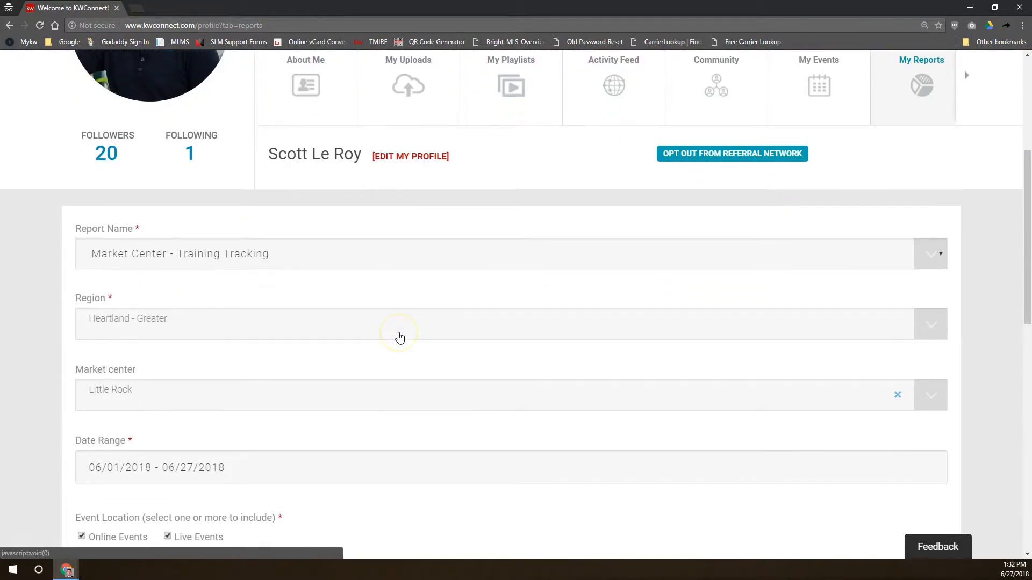
scroll(399, 338, "down", 4)
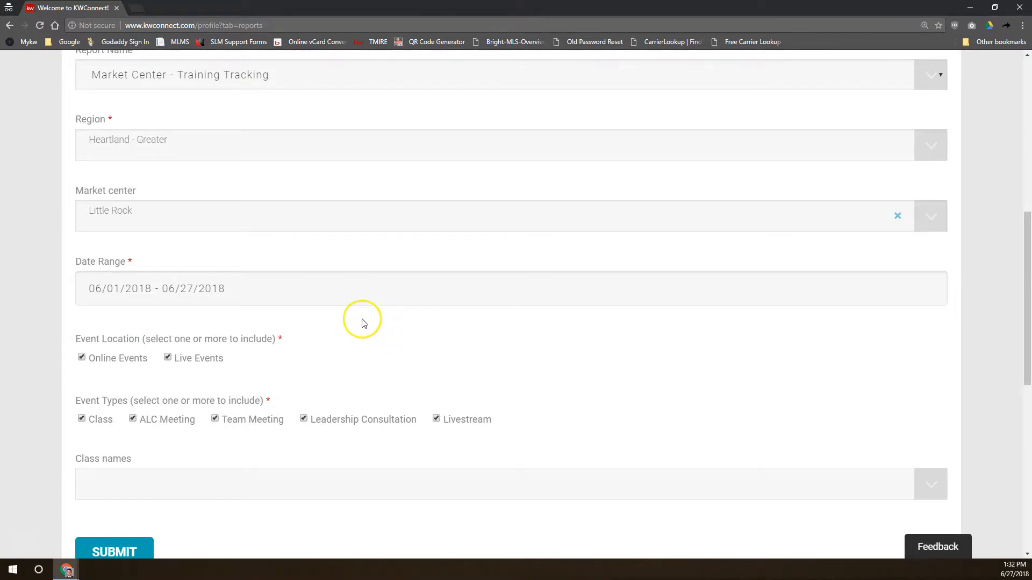
scroll(290, 352, "down", 2)
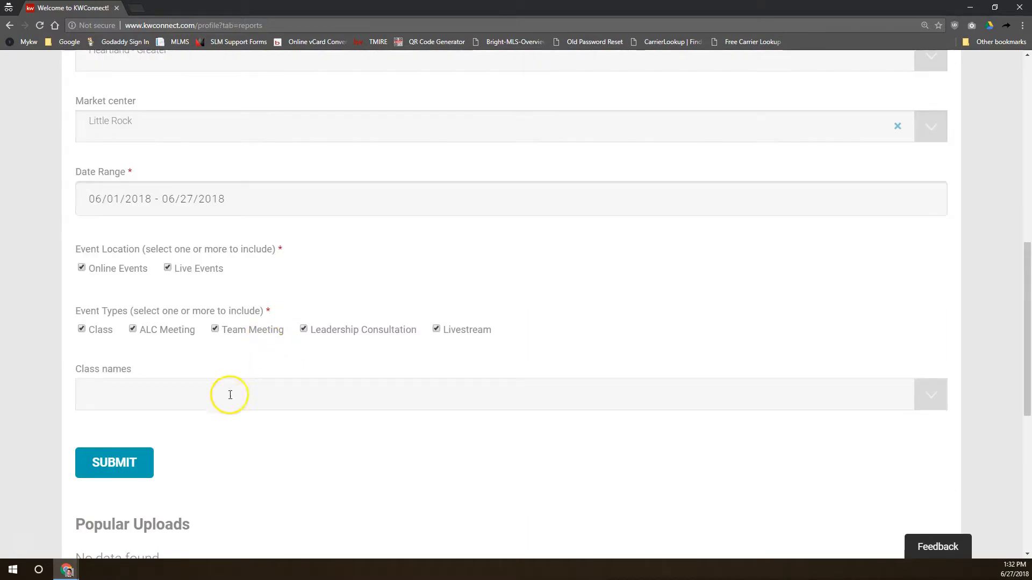
left_click(229, 396)
scroll(108, 371, "down", 4)
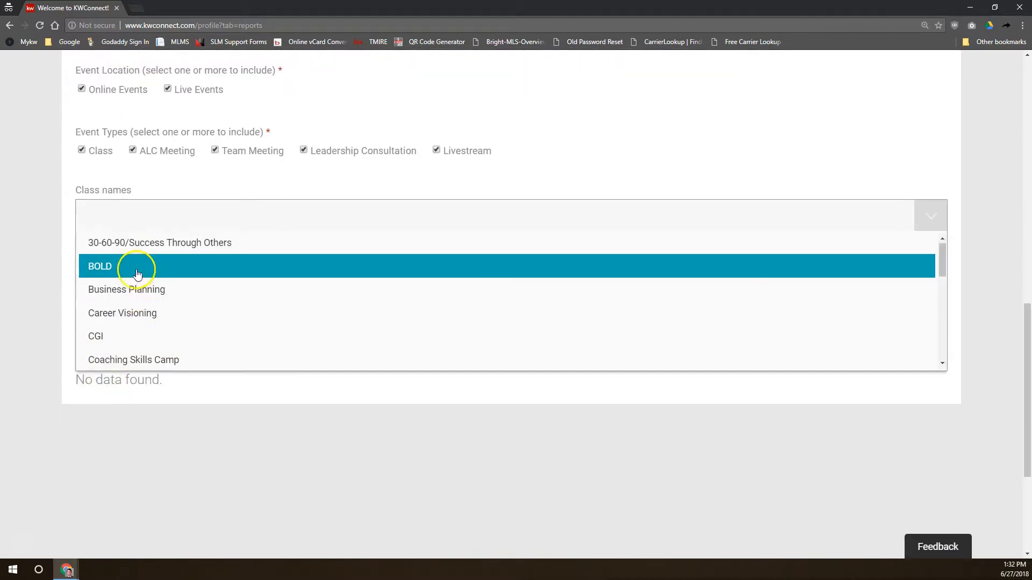
scroll(152, 299, "down", 5)
scroll(148, 309, "up", 2)
left_click(114, 321)
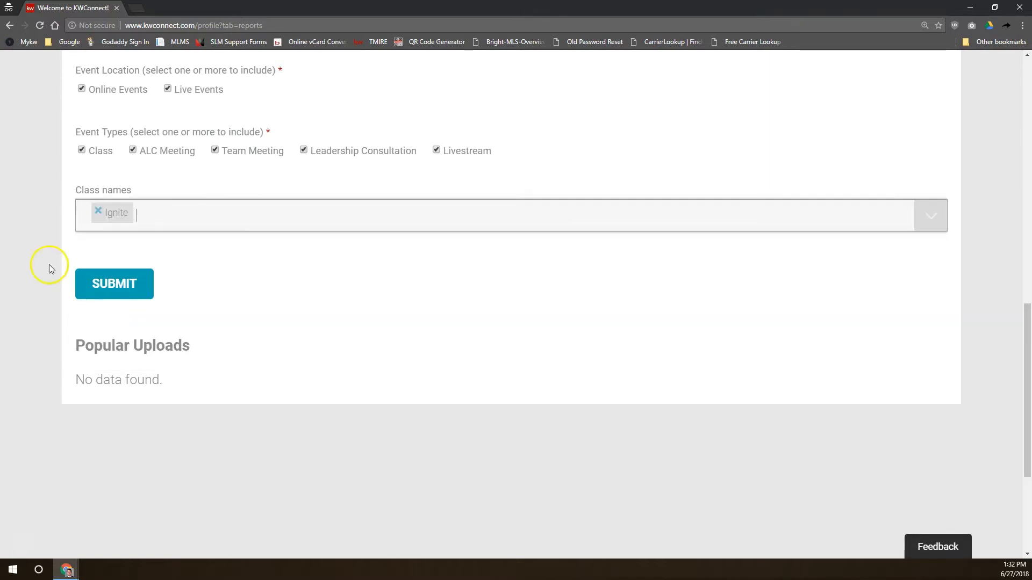
left_click(121, 293)
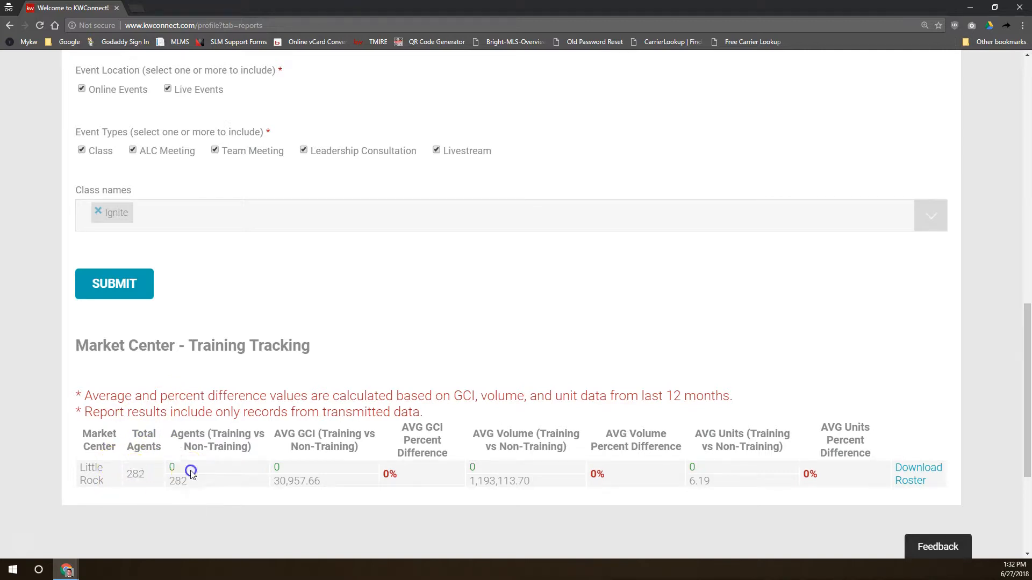
left_click_drag(184, 470, 281, 460)
double_click(301, 464)
Open the calendar and apply an advanced filter with Ignite replacing CGI as the class name
scroll(278, 463, "up", 5)
scroll(277, 463, "up", 7)
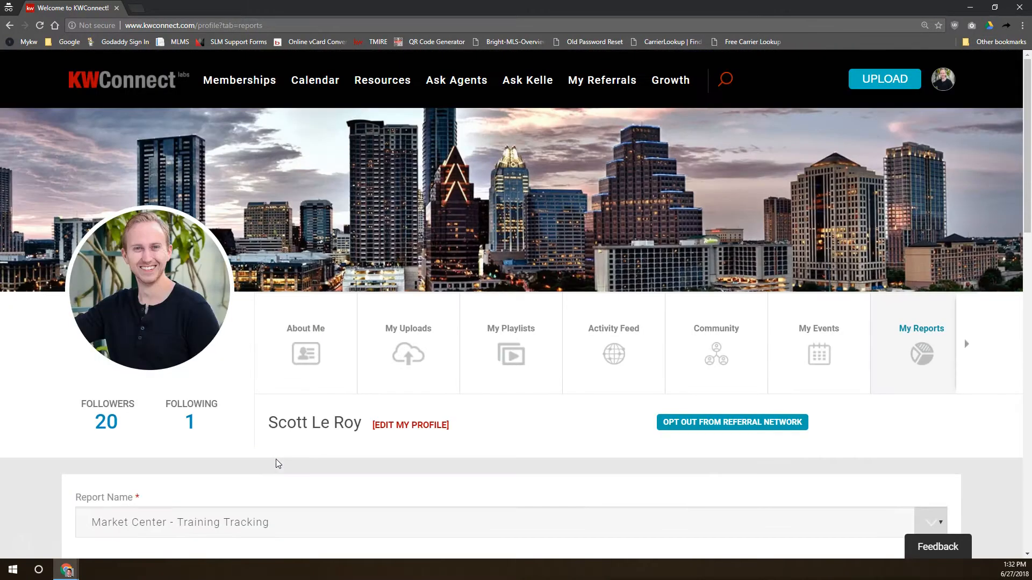
left_click(312, 79)
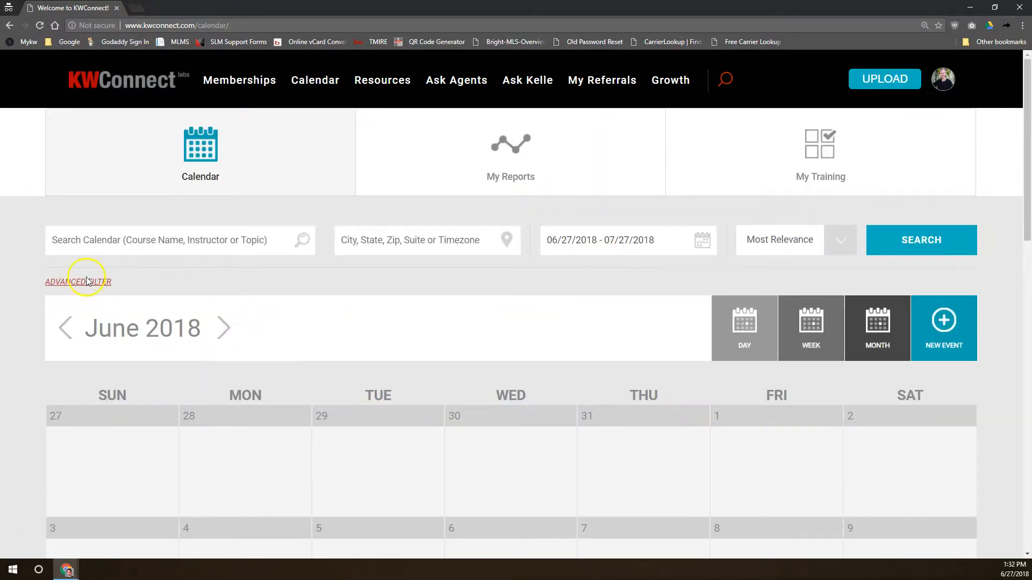
double_click(84, 284)
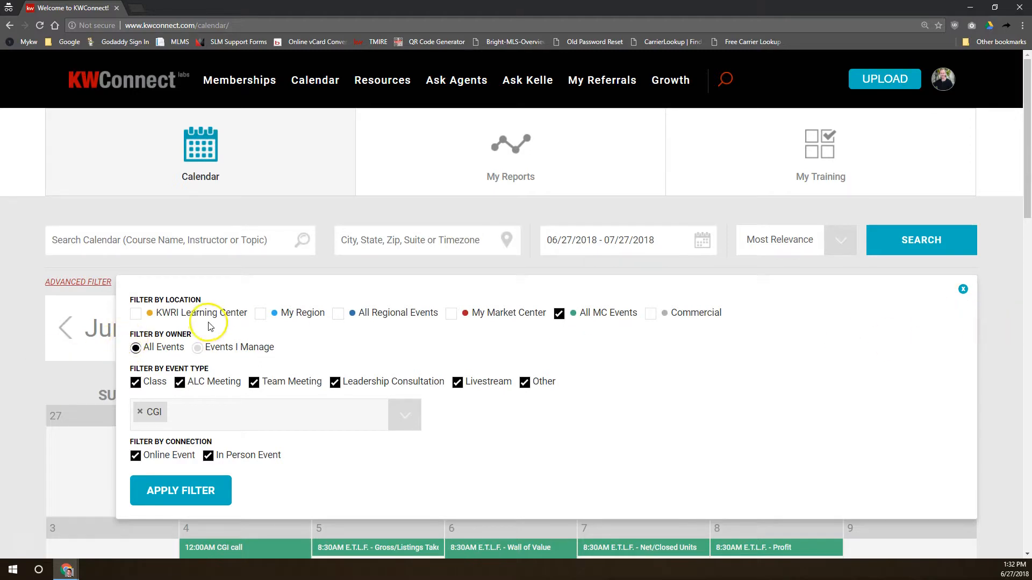
left_click(141, 411)
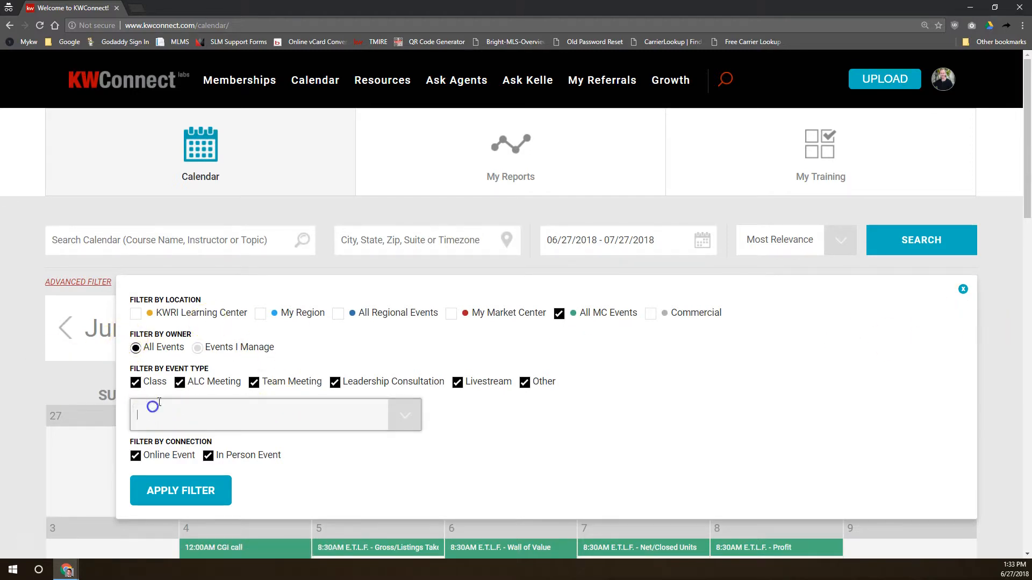
left_click(143, 409)
type("ig")
left_click(210, 359)
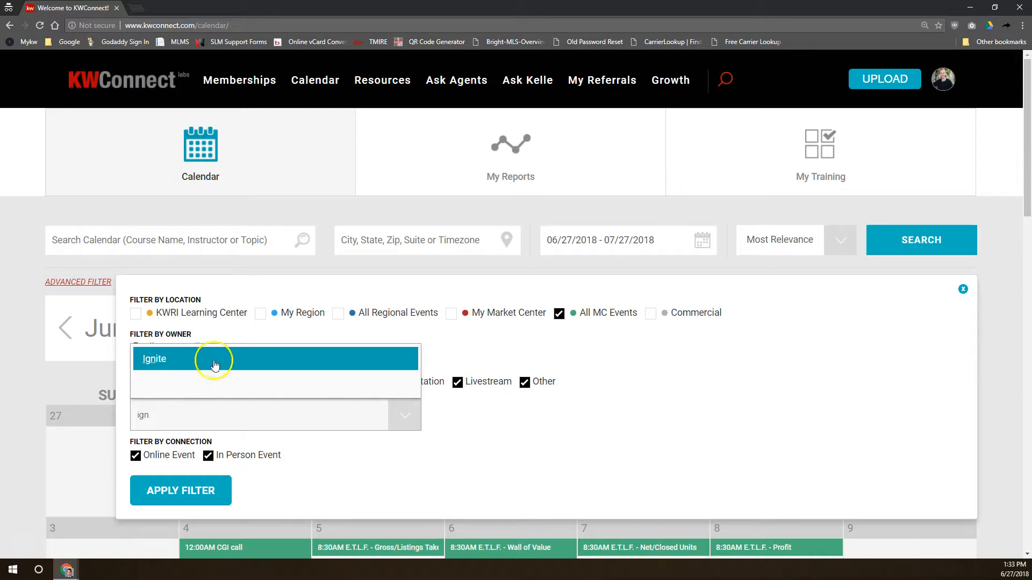
left_click(166, 488)
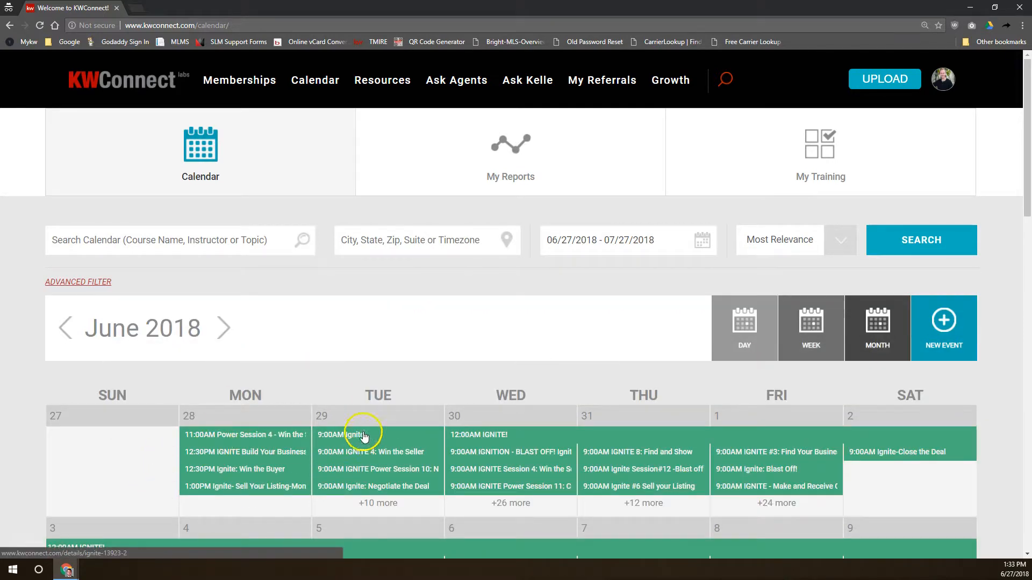
Open the IGNITE 4: Win the Seller event on May 29, mark it as attending, and withdraw the attendance
left_click(359, 452)
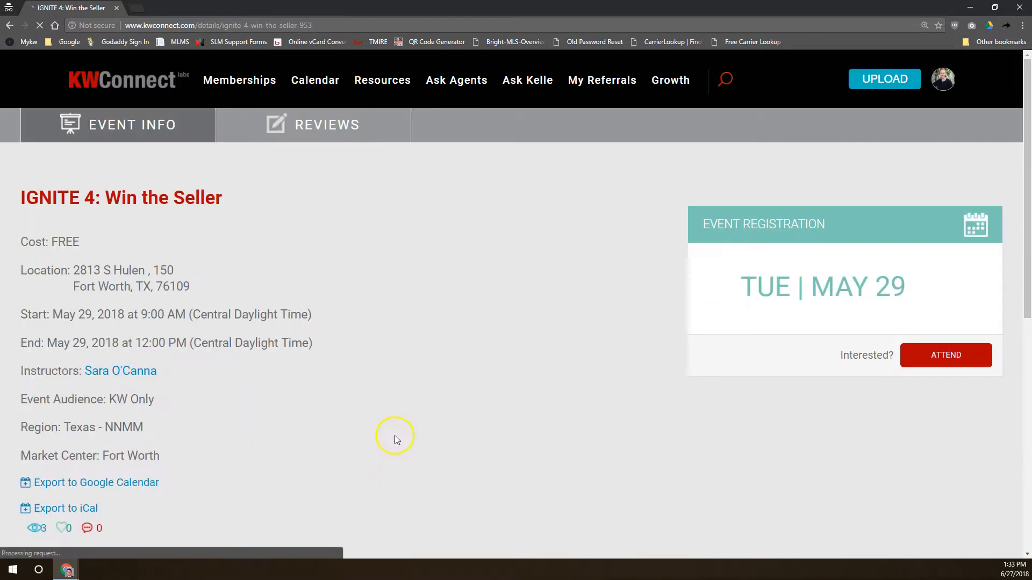
left_click(946, 358)
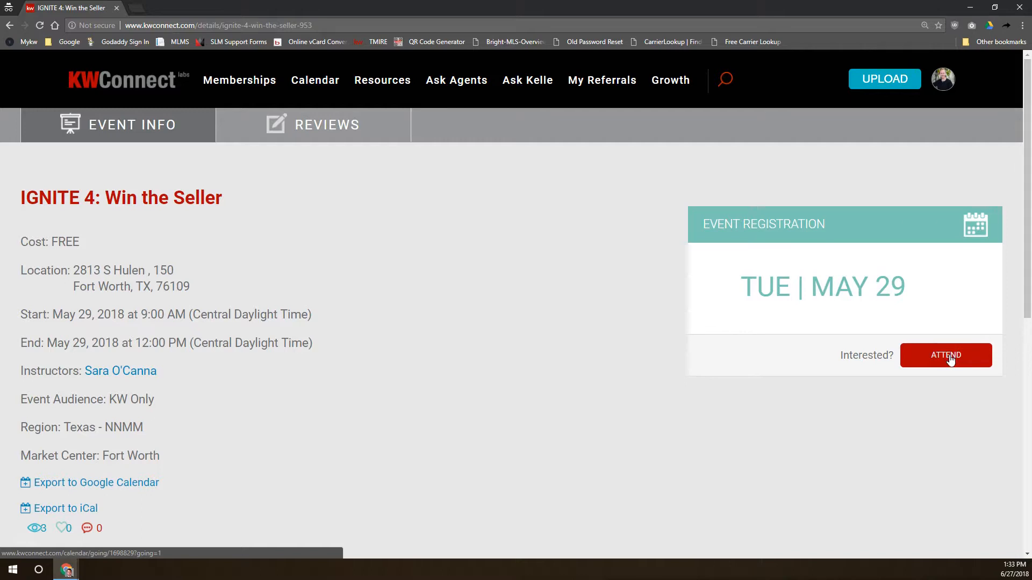
left_click(960, 361)
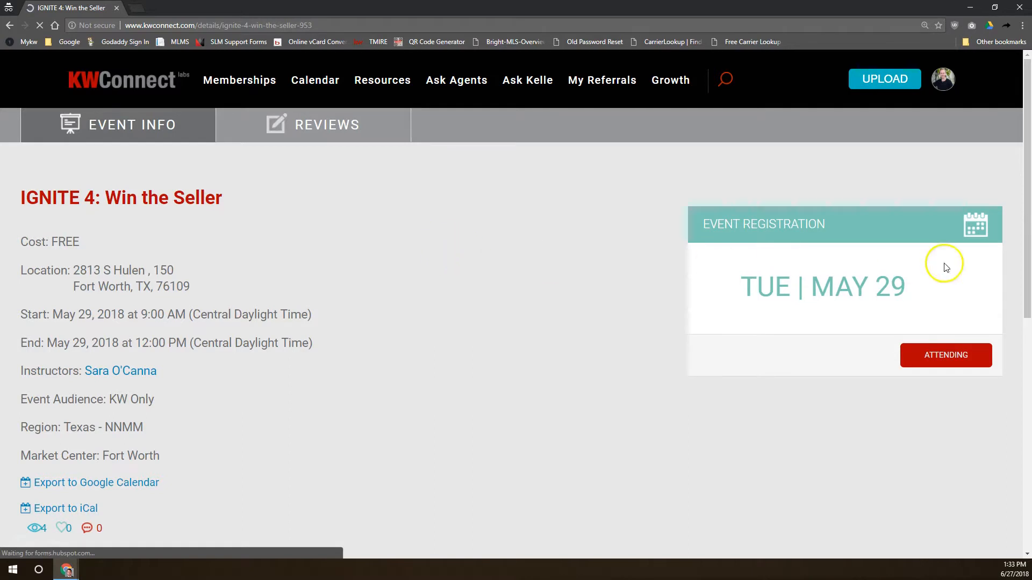
left_click(937, 360)
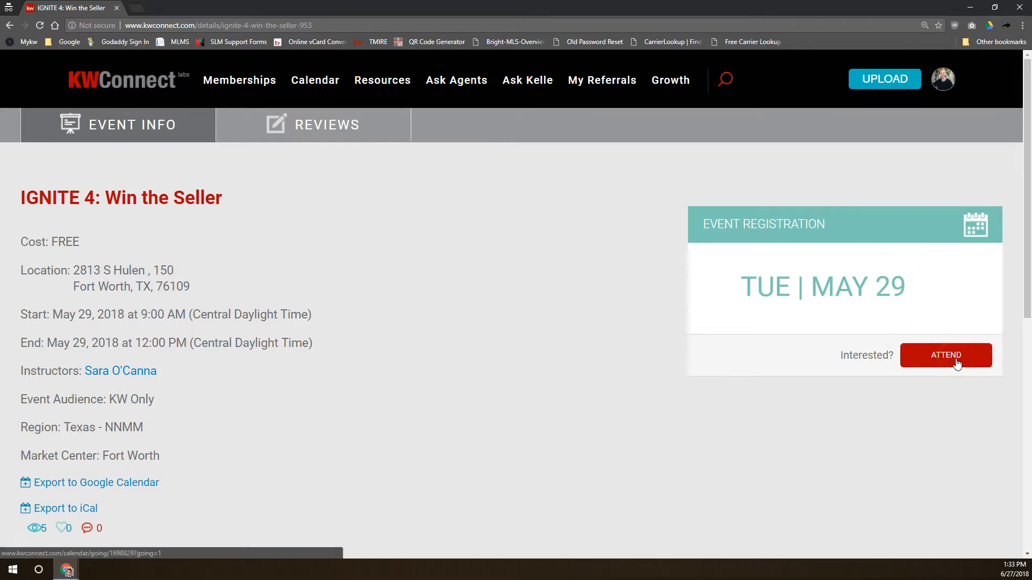
Open the Culture resources page and look through its topic tiles and other resource links
mouse_move(400, 86)
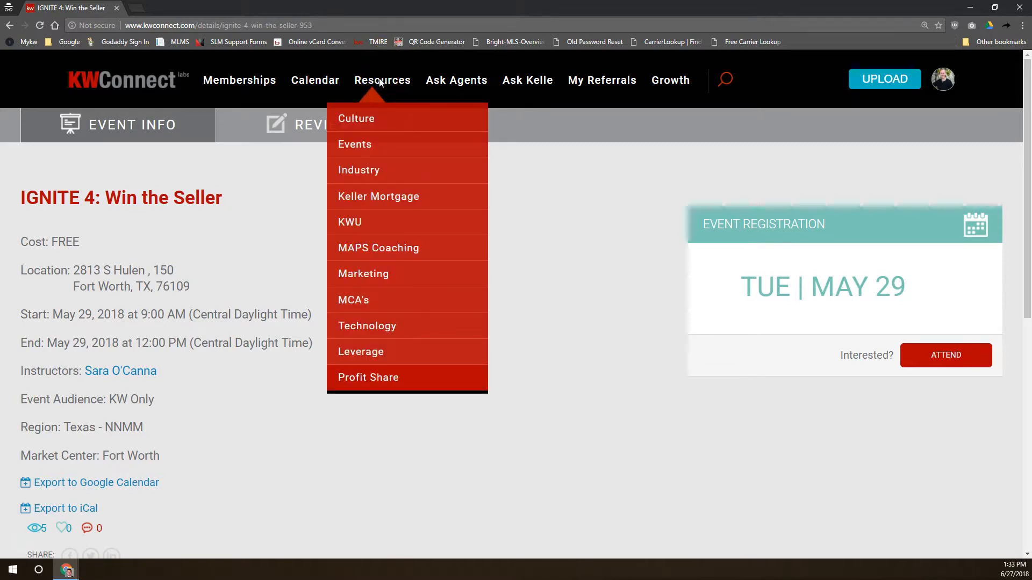
left_click(432, 180)
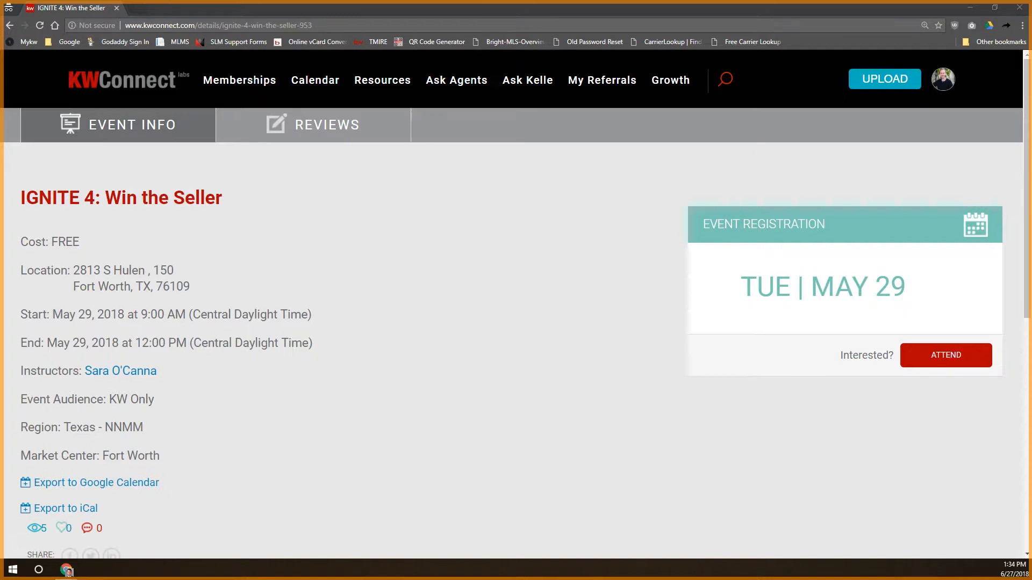
mouse_move(393, 86)
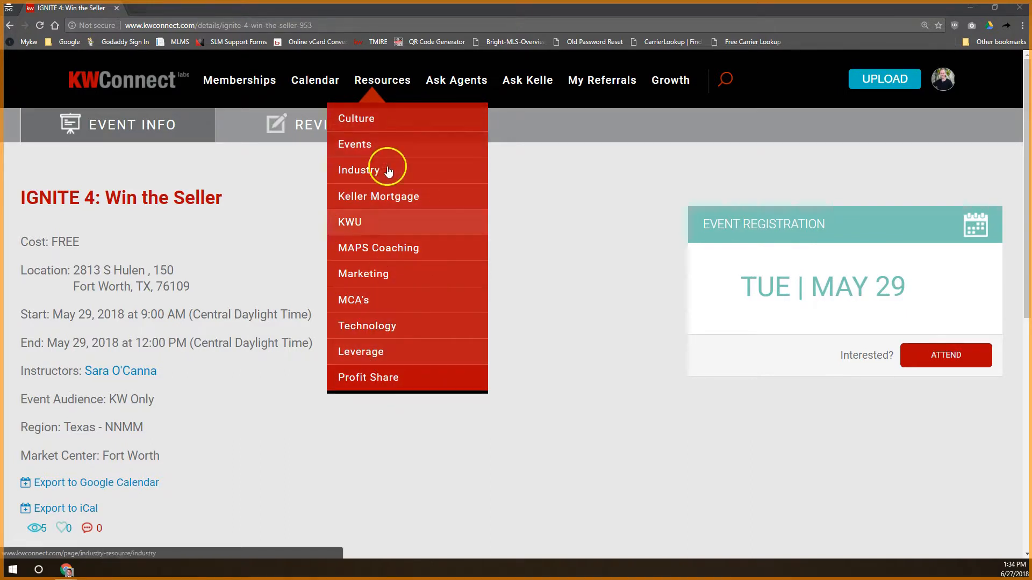
left_click(365, 119)
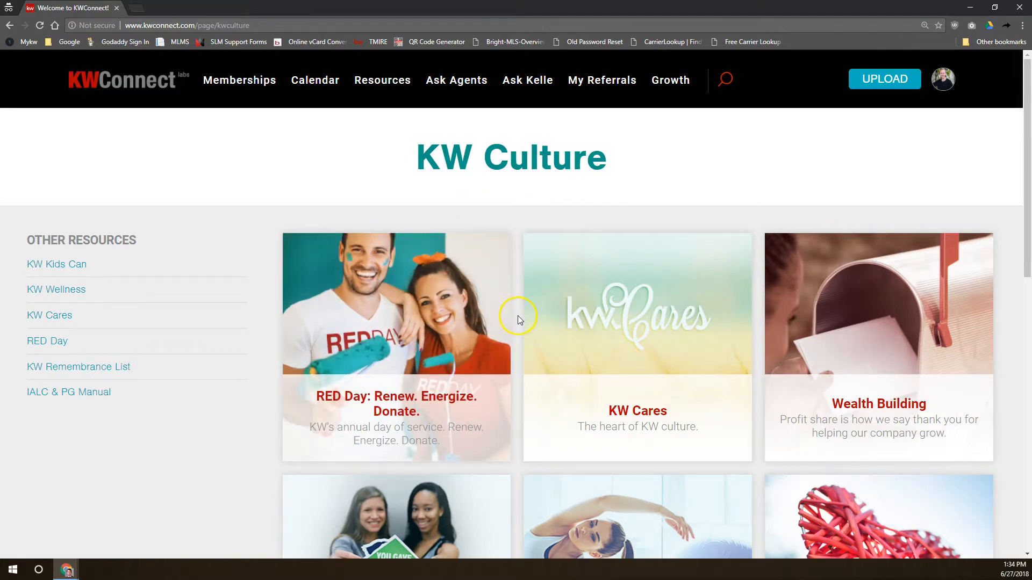
scroll(517, 317, "down", 3)
scroll(518, 318, "down", 5)
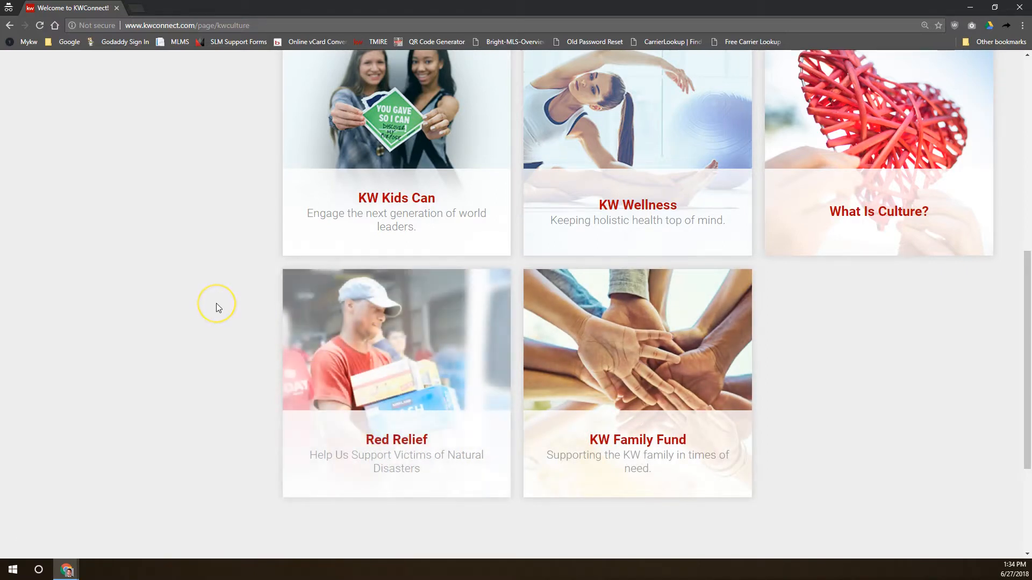
scroll(216, 304, "up", 5)
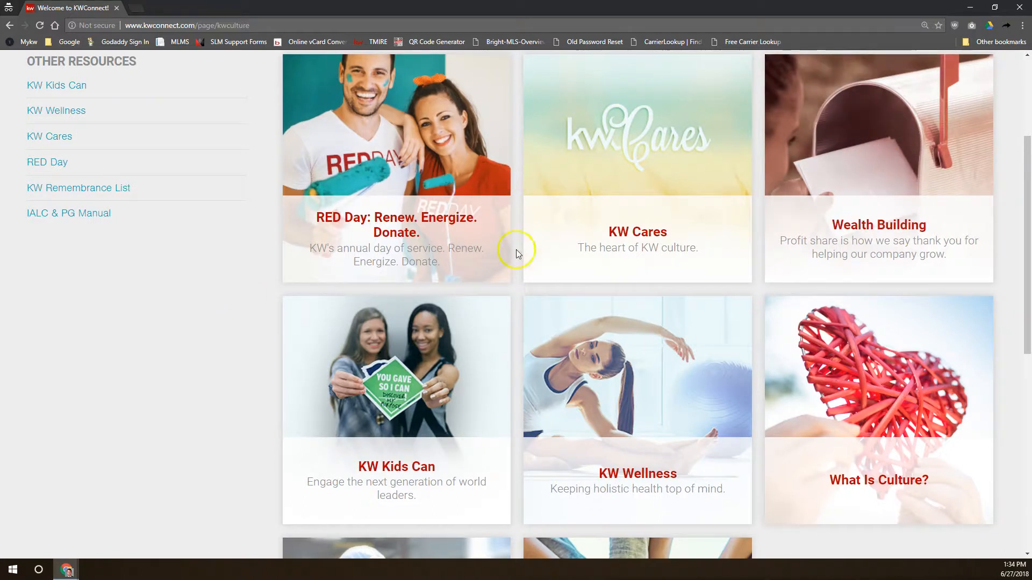
scroll(519, 249, "up", 4)
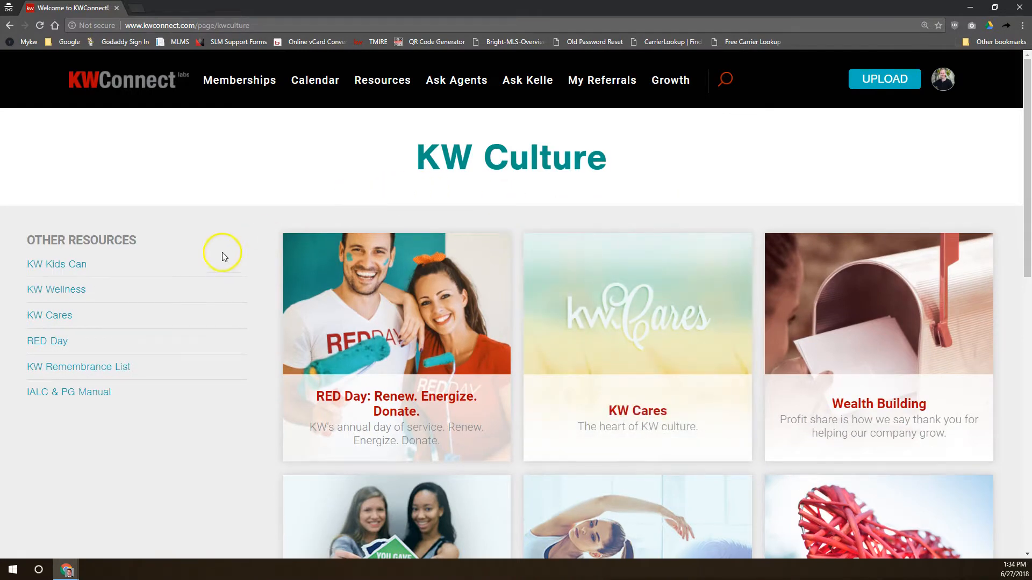
Look over the KW Culture links and tiles and open the What Is Culture? page
left_click(68, 394)
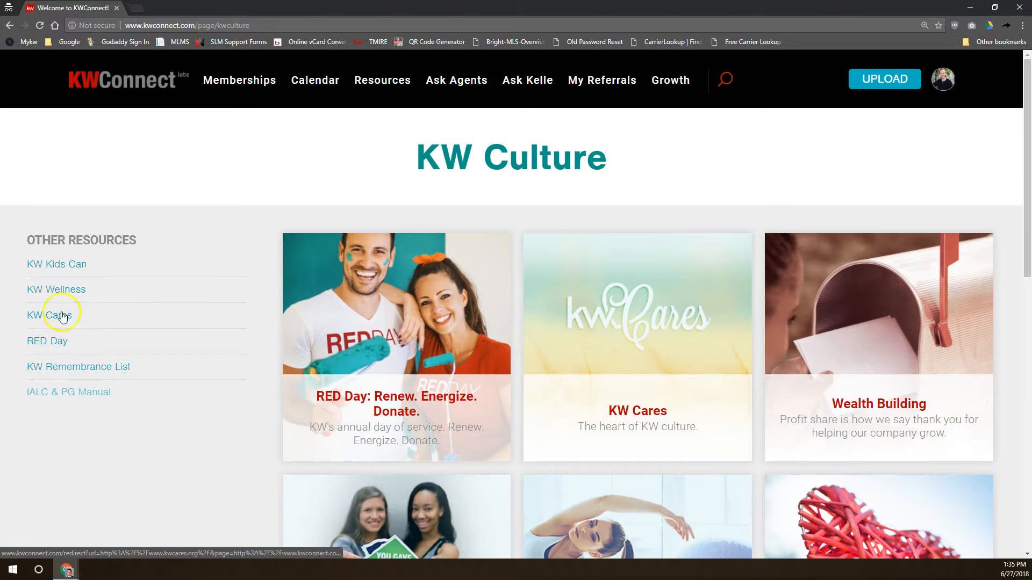
scroll(624, 357, "down", 5)
scroll(627, 359, "up", 3)
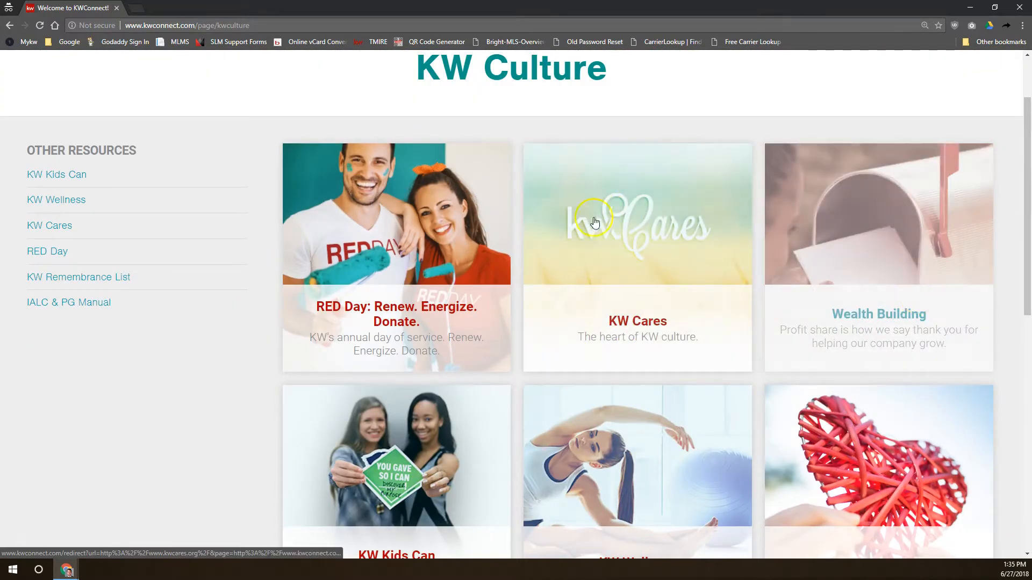
scroll(613, 340, "down", 5)
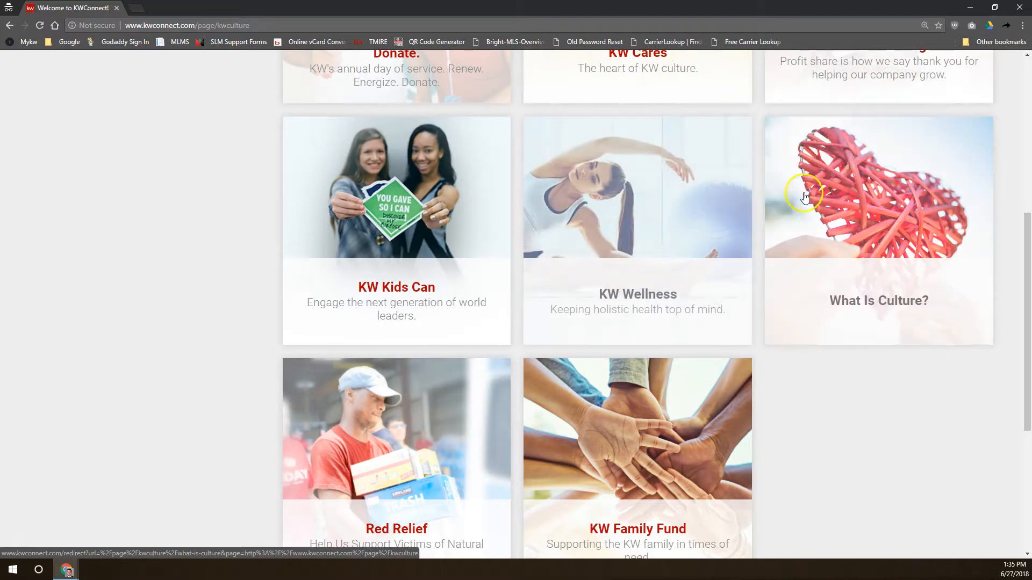
left_click(873, 235)
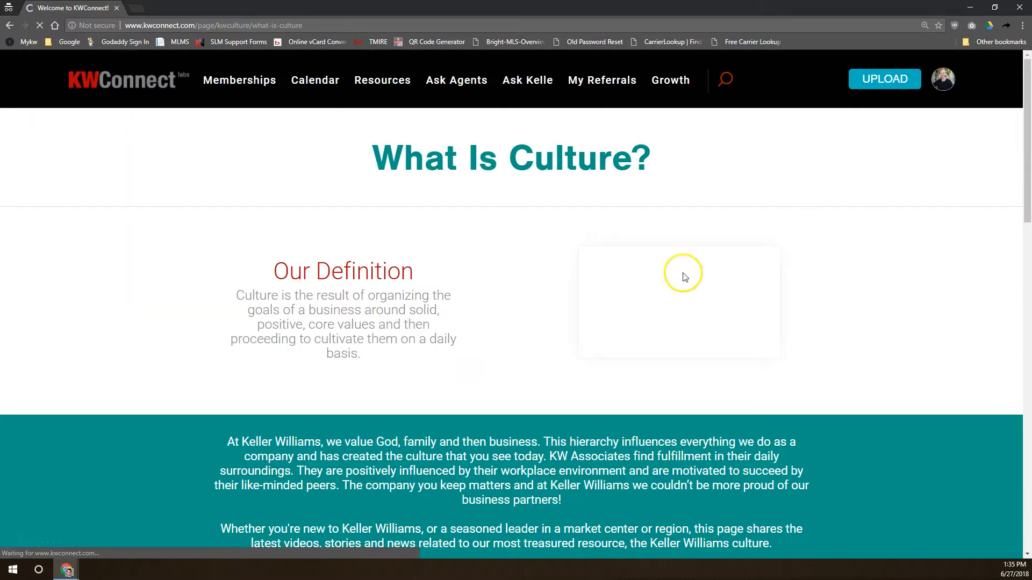
Look over the What Is Culture? page, from the definition and topic links through the featured playlists to the FAQ/Resources section
scroll(362, 304, "down", 8)
scroll(361, 304, "up", 6)
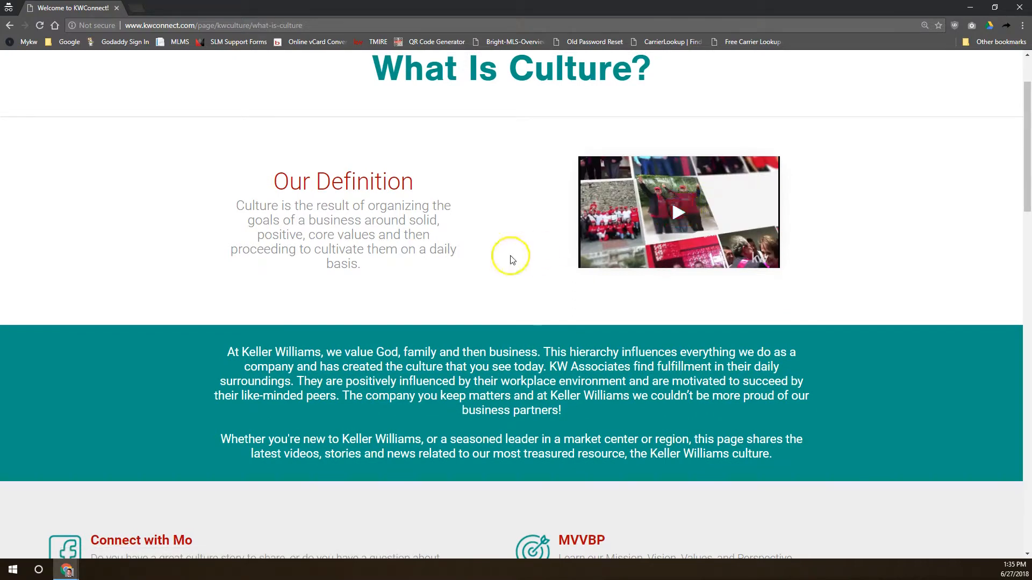
scroll(511, 256, "down", 5)
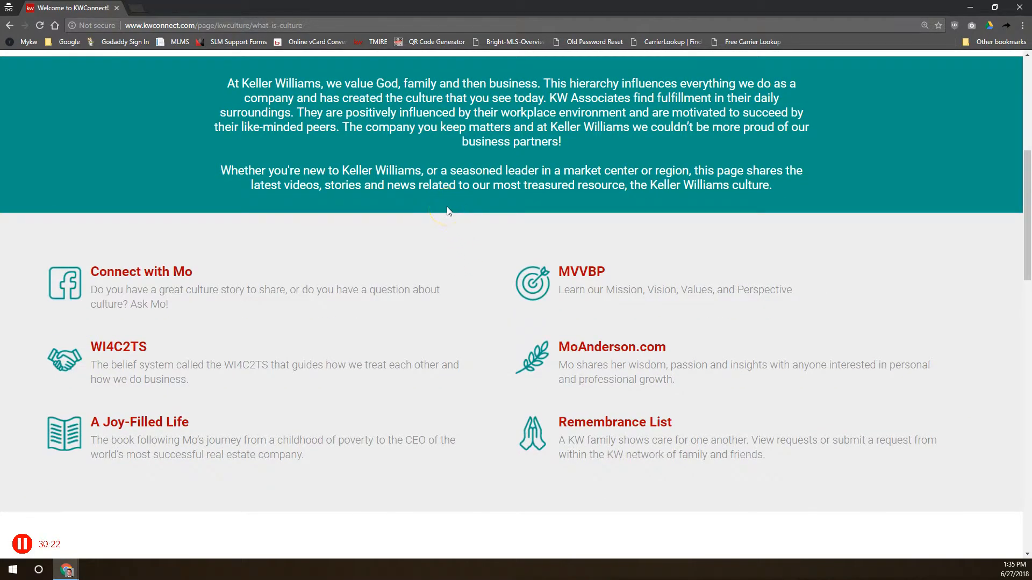
scroll(448, 211, "down", 11)
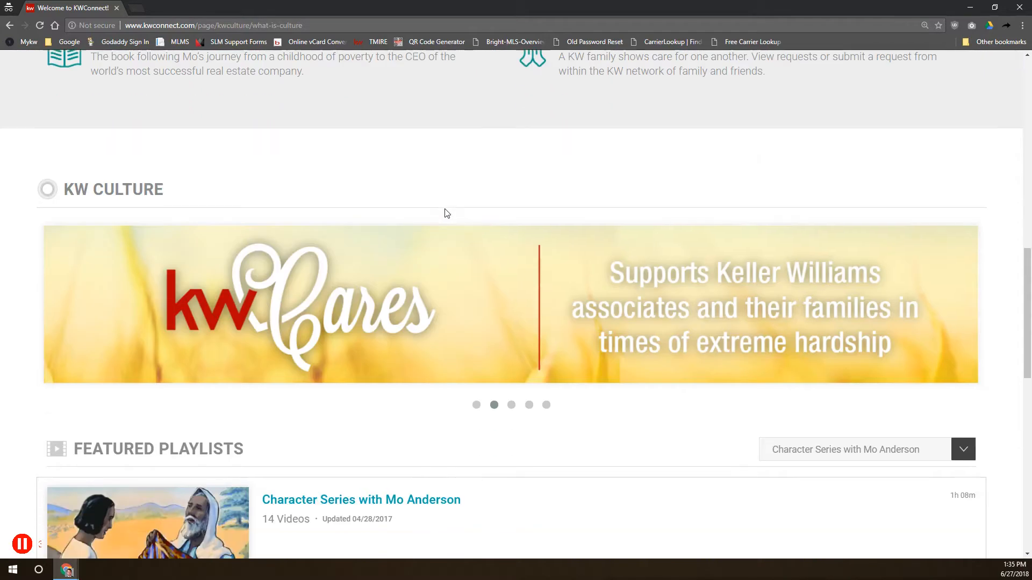
scroll(445, 214, "down", 5)
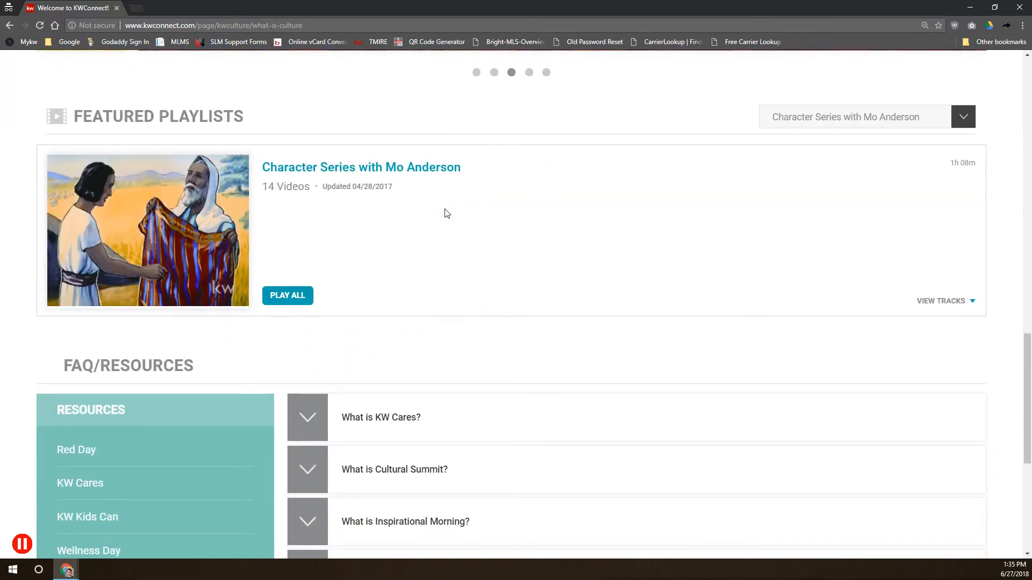
left_click(457, 196)
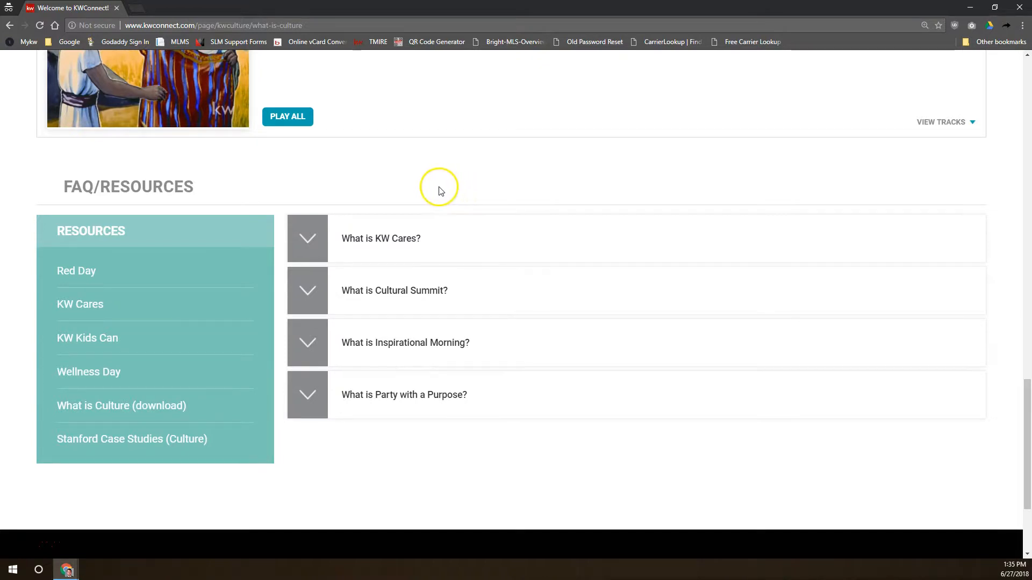
Open the Events resources page and look through its event tiles and other resource links
scroll(438, 185, "up", 12)
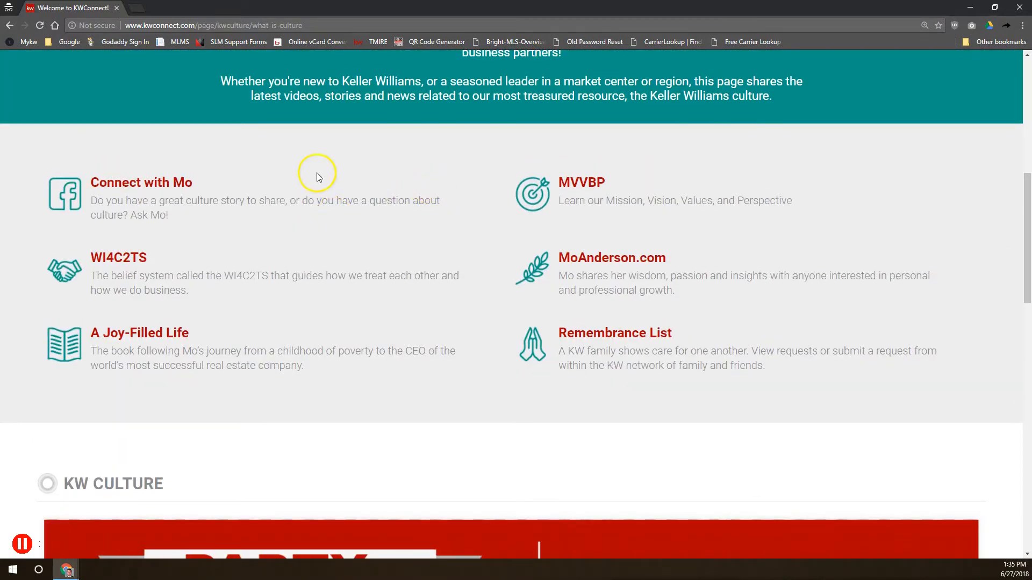
scroll(318, 173, "up", 8)
mouse_move(378, 86)
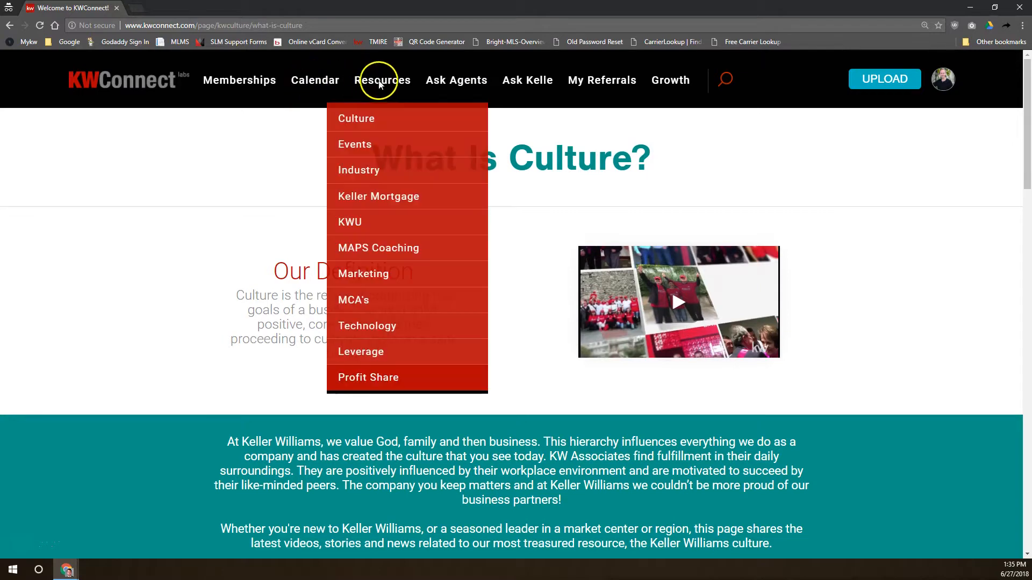
left_click(353, 149)
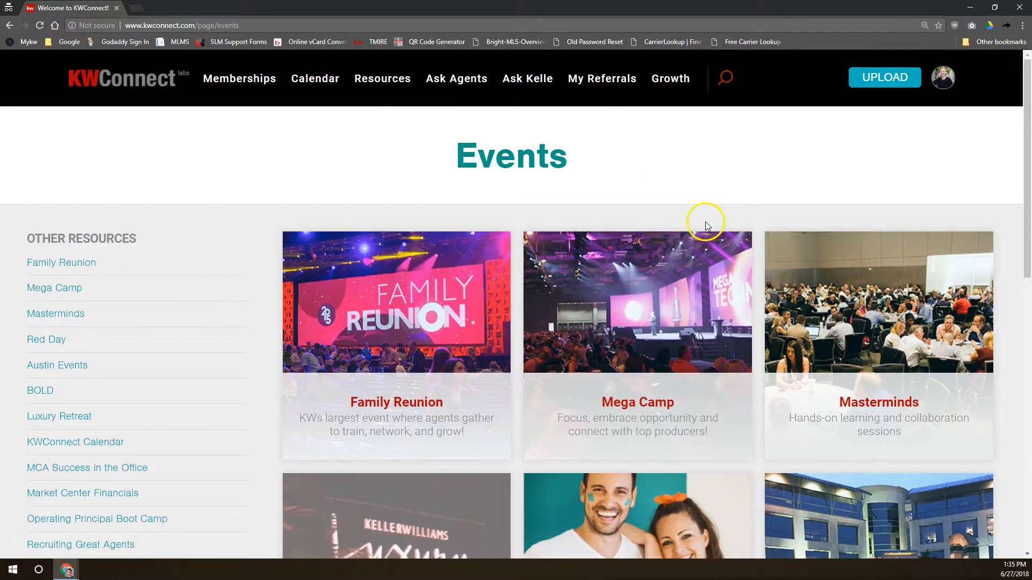
scroll(704, 223, "down", 3)
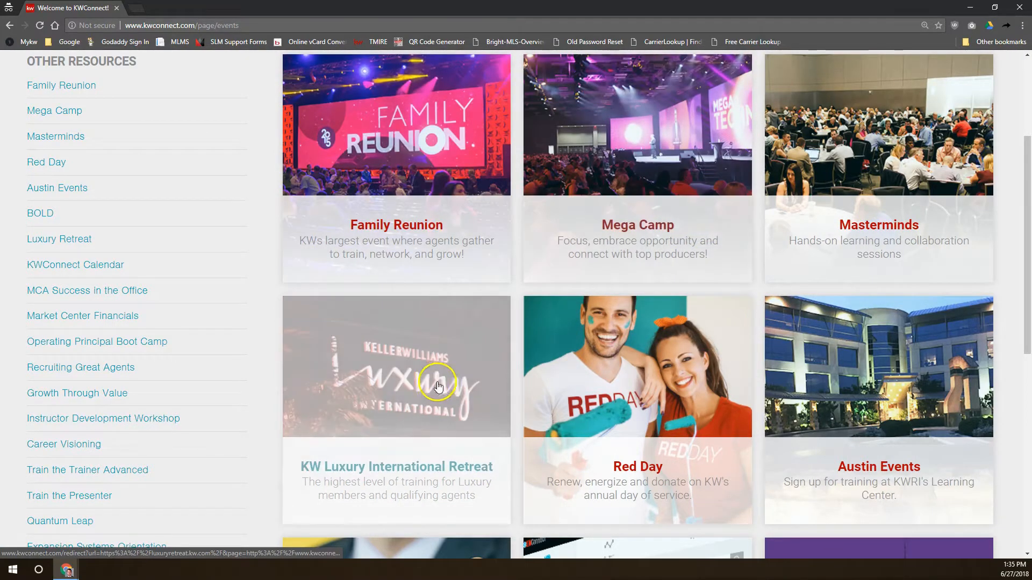
scroll(694, 384, "down", 3)
scroll(682, 381, "down", 5)
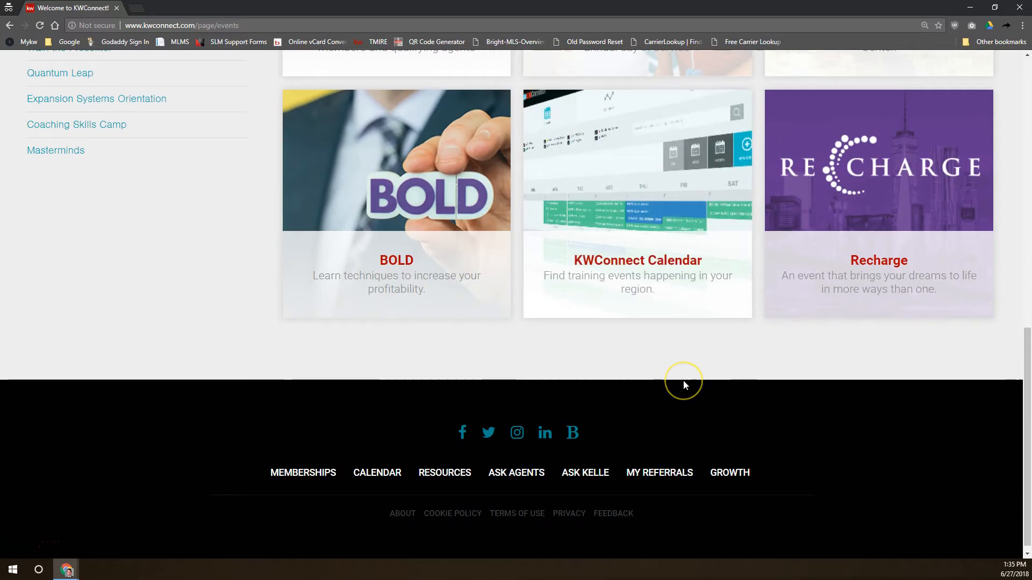
Open the Industry resources page, review its industry topics, and open the Do Not Call topic
scroll(683, 380, "up", 10)
mouse_move(396, 83)
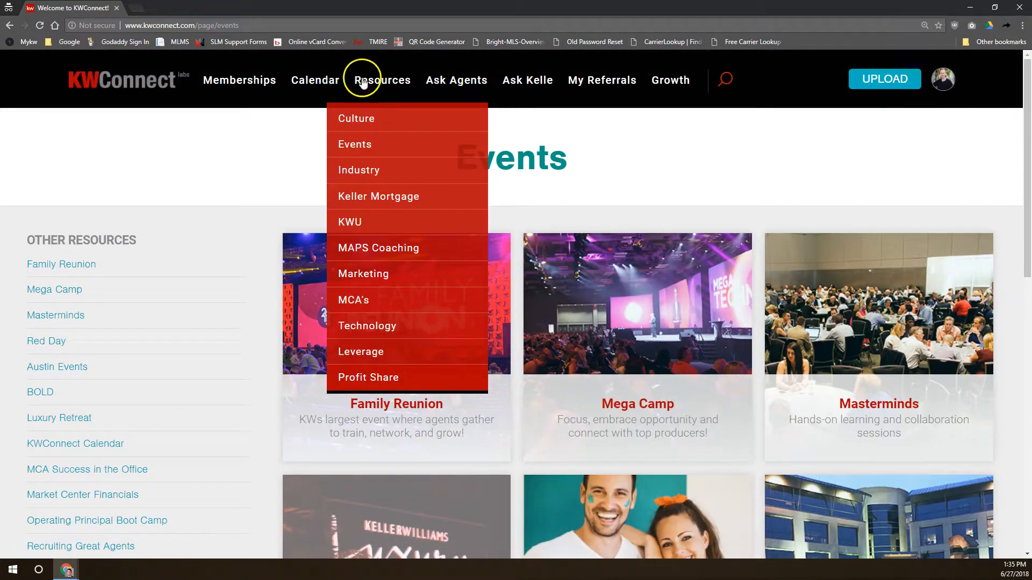
left_click(363, 175)
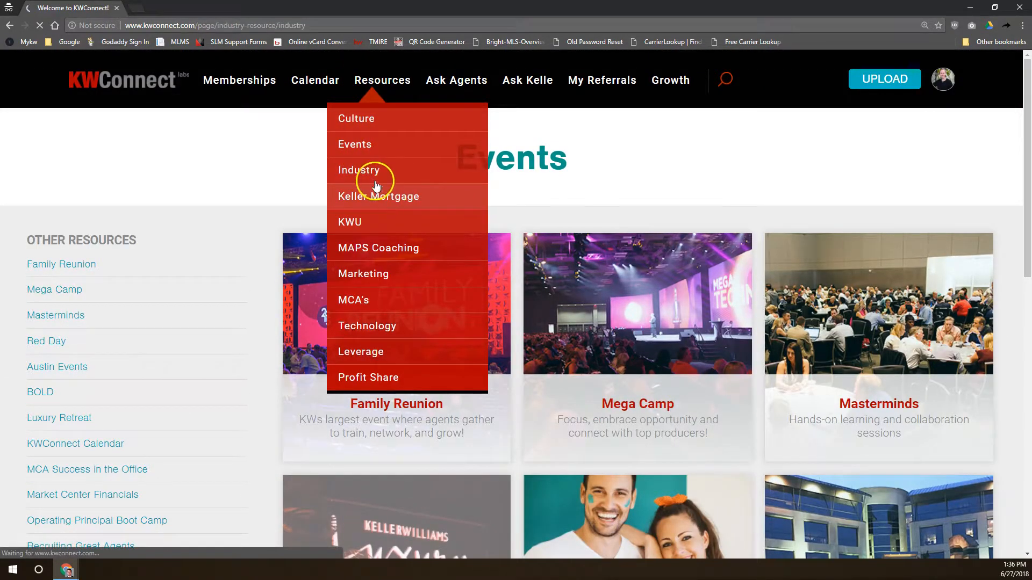
scroll(375, 298, "down", 3)
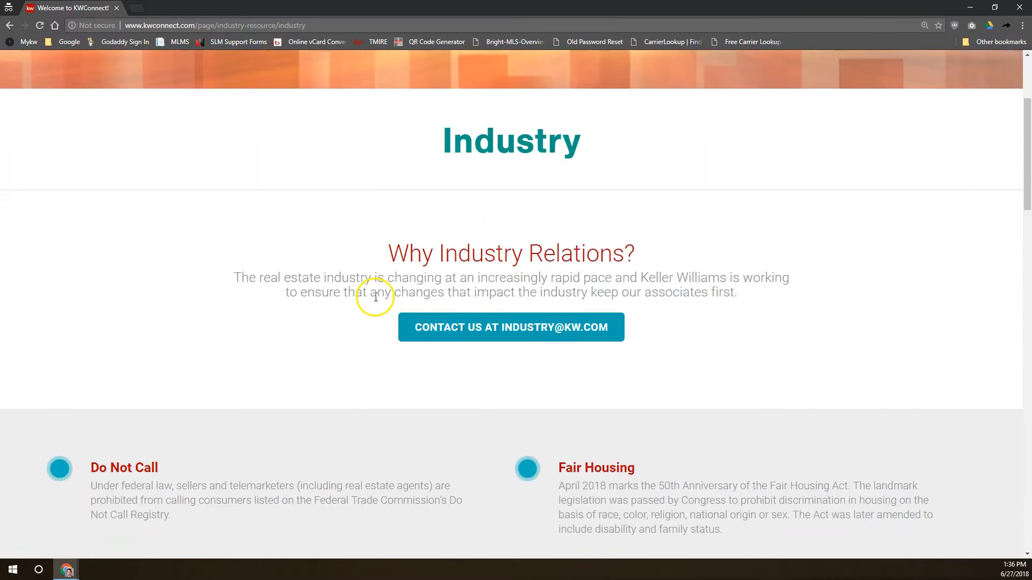
scroll(376, 301, "up", 2)
scroll(484, 303, "down", 8)
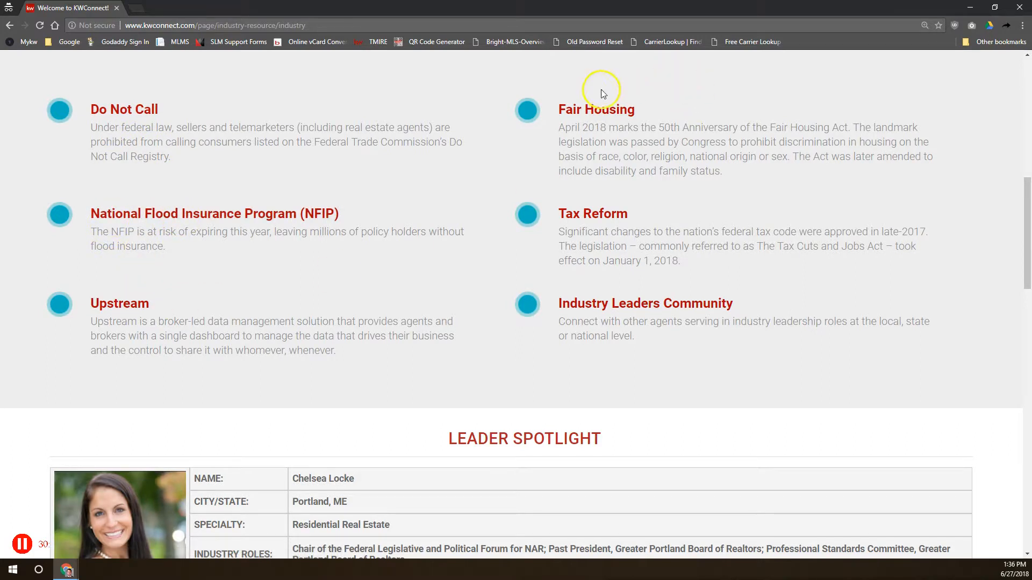
left_click(125, 114)
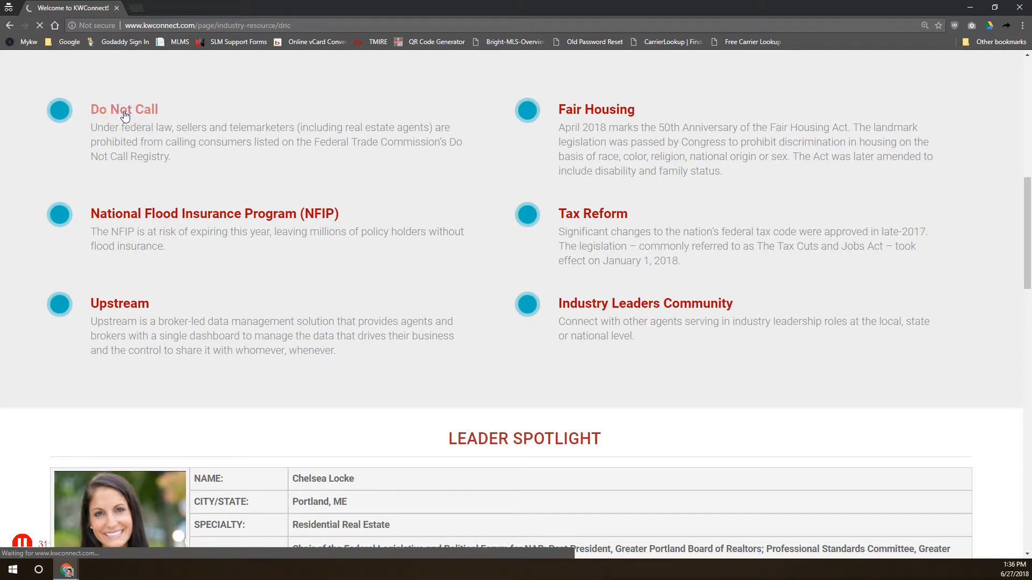
Read the Do Not Call page's warning, highlighting the compliance sentence and the maximum federal fine amount
scroll(511, 419, "down", 3)
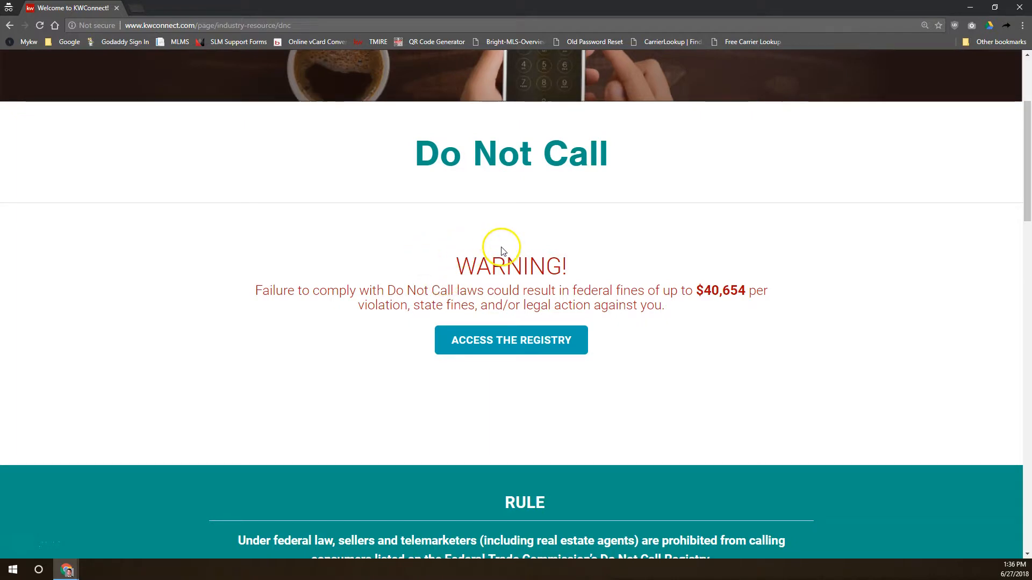
scroll(656, 333, "up", 2)
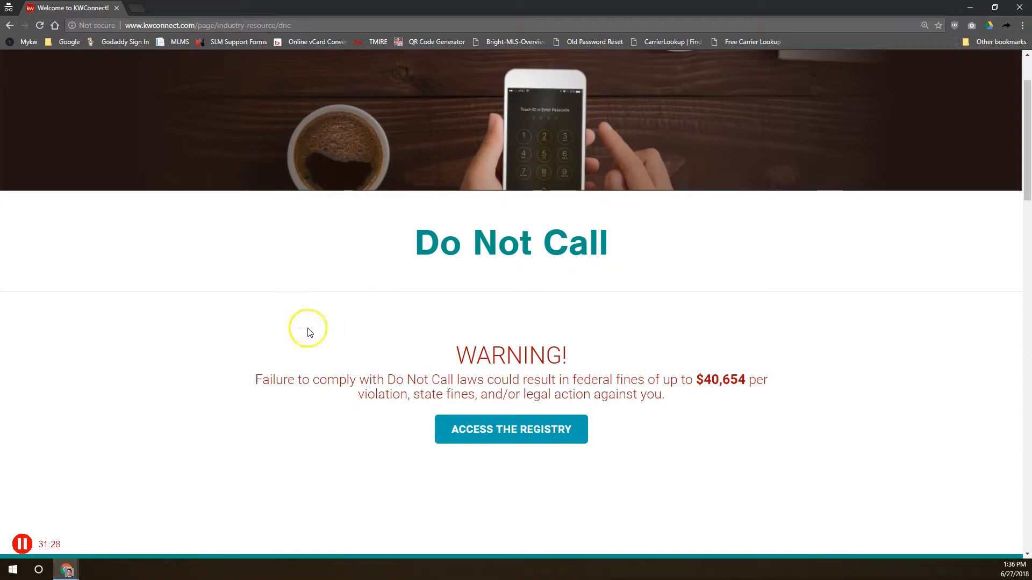
left_click_drag(252, 380, 734, 401)
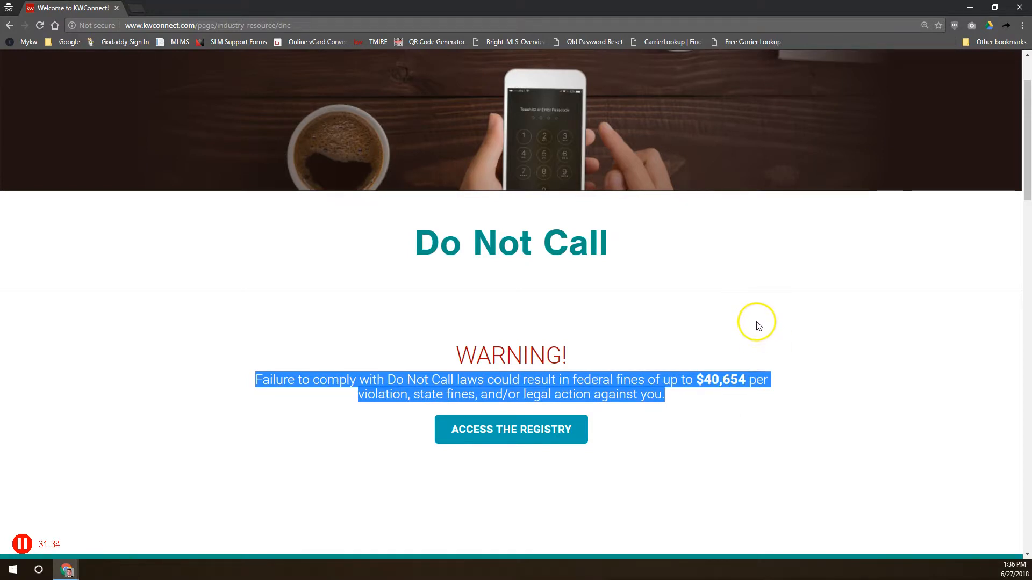
left_click(717, 333)
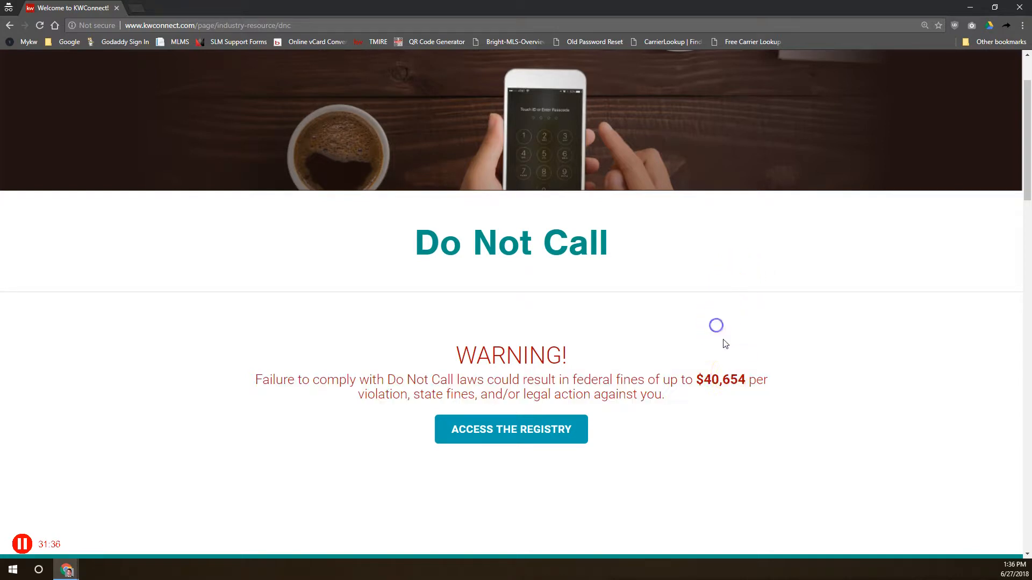
left_click_drag(703, 380, 751, 381)
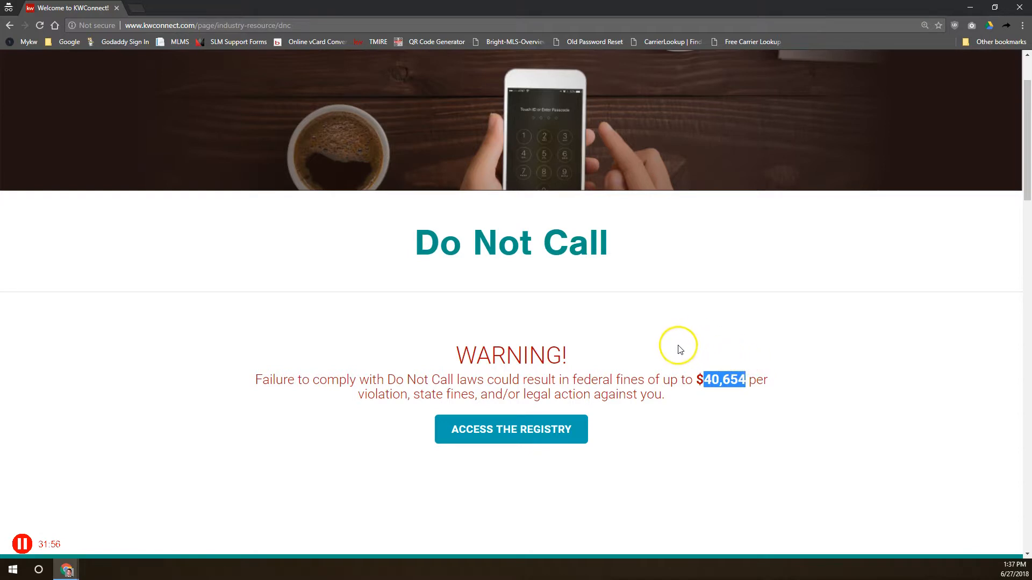
Open the Keller Mortgage resource page to view its available tools
scroll(624, 328, "up", 2)
mouse_move(375, 98)
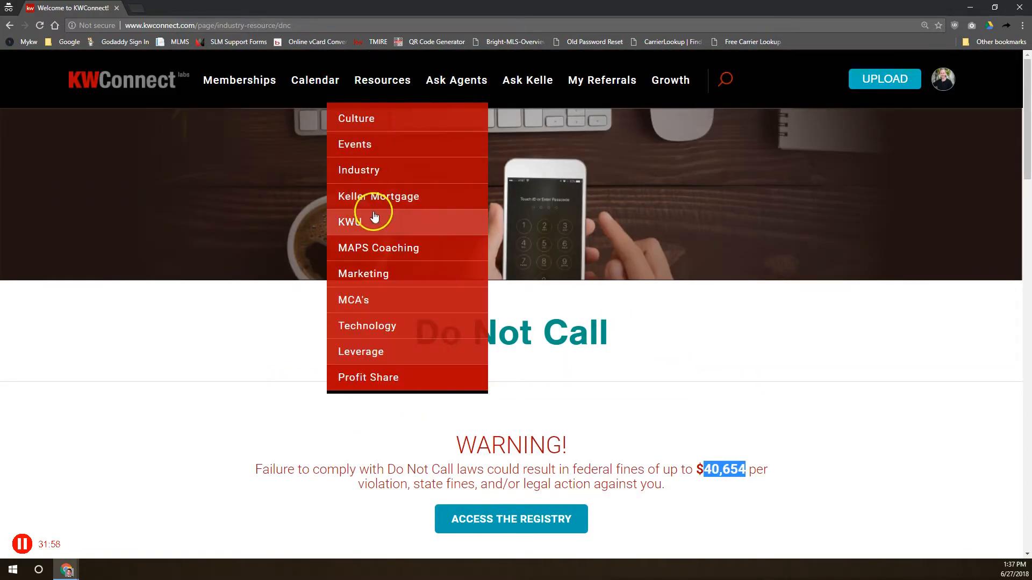
left_click(387, 195)
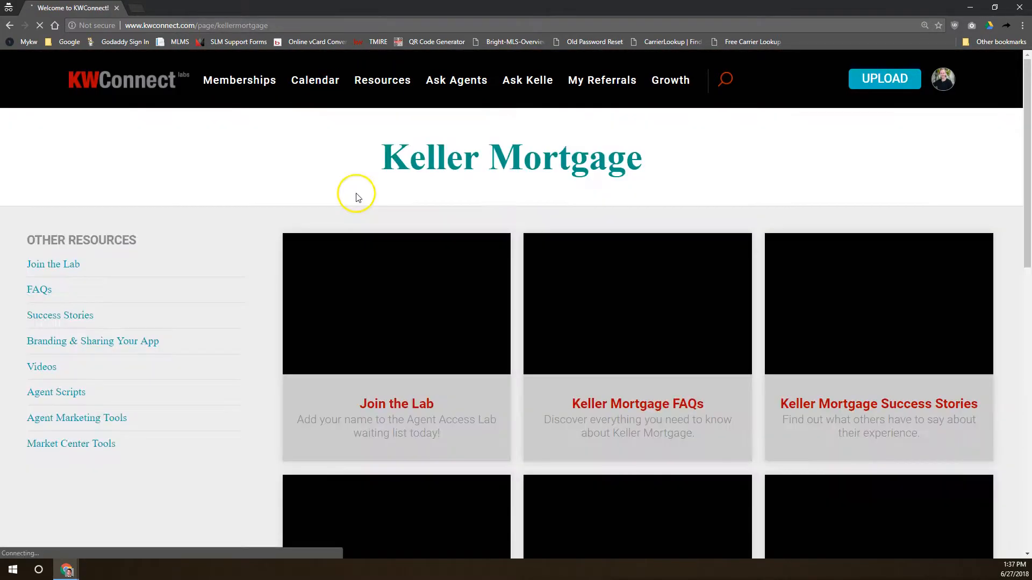
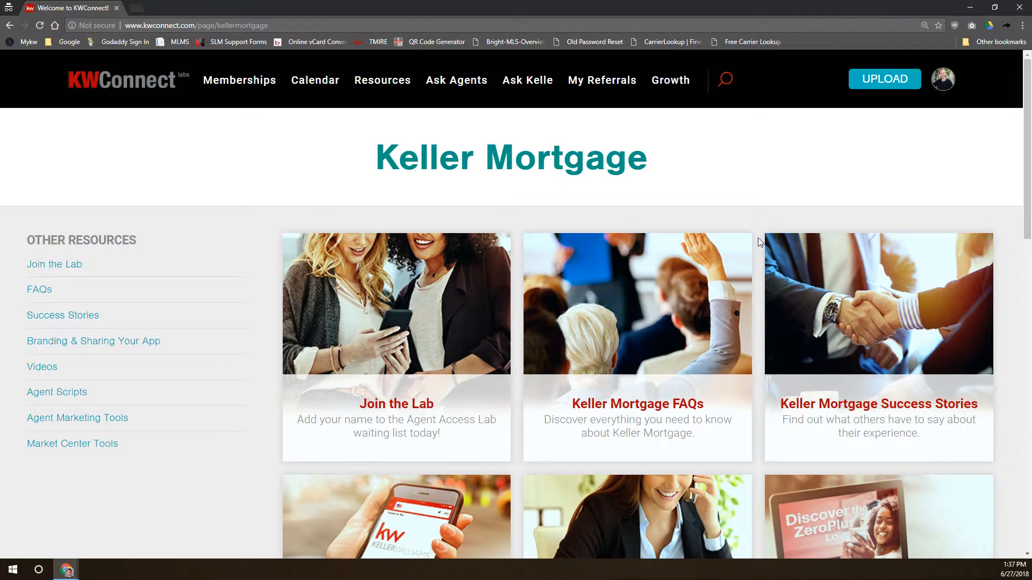
Open the KWU resource page and look through its Keller Williams University training categories
mouse_move(384, 73)
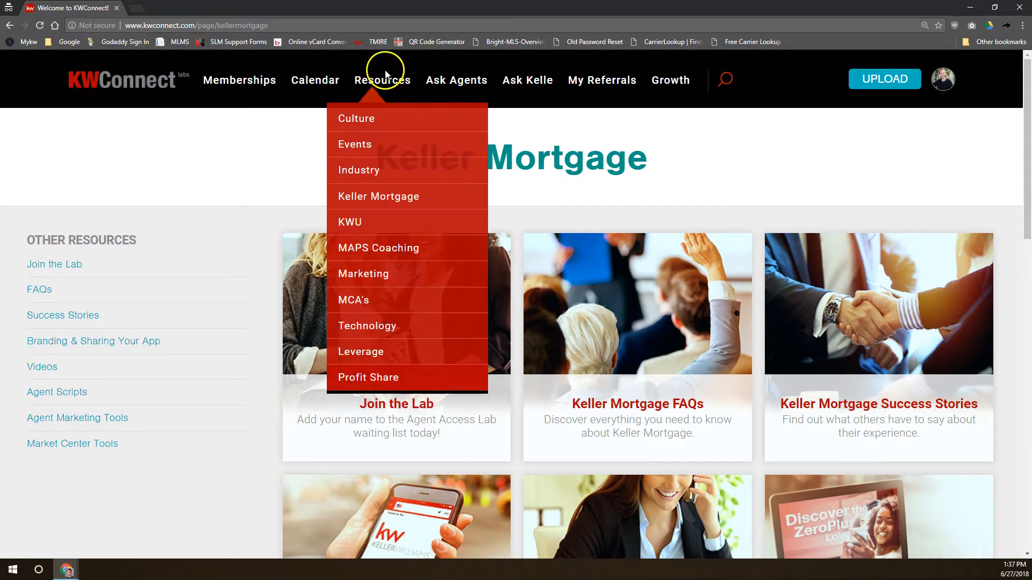
left_click(363, 216)
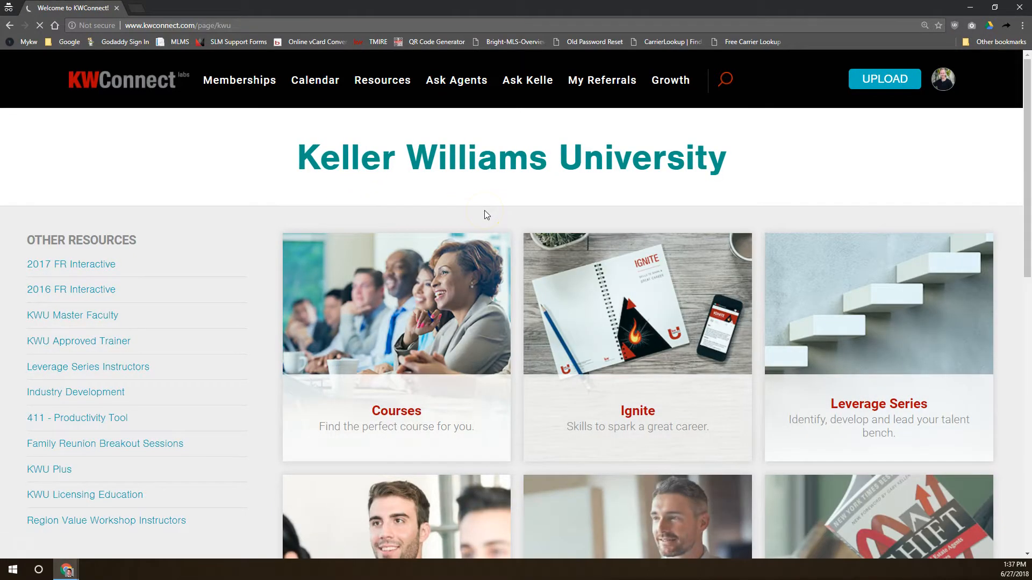
scroll(486, 212, "down", 2)
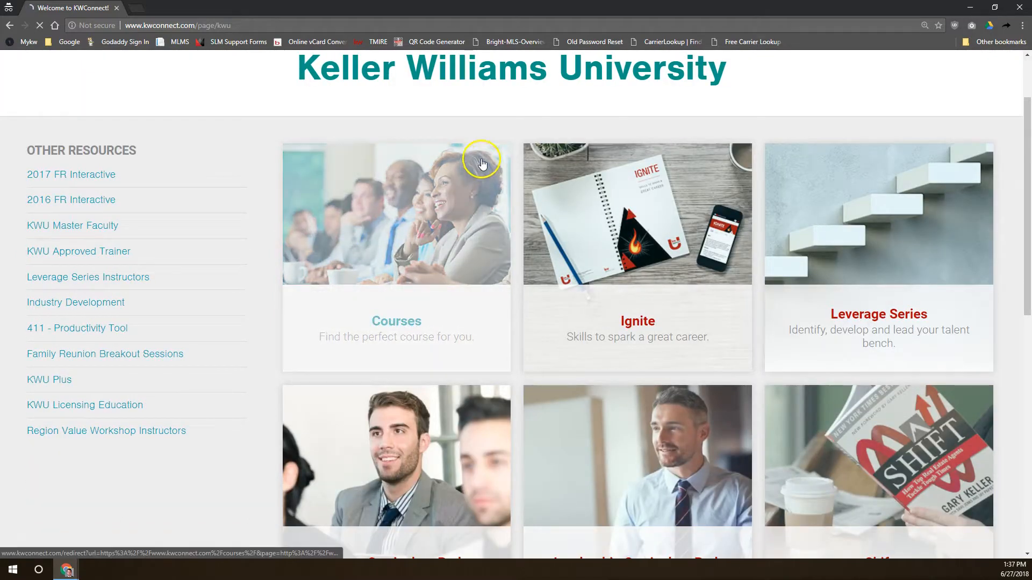
left_click(483, 162)
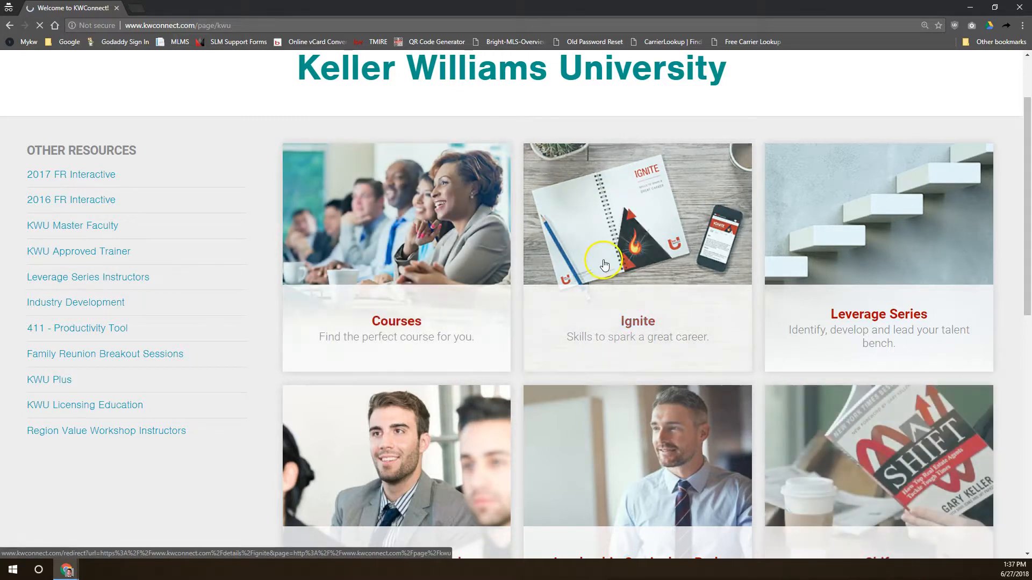
scroll(604, 265, "down", 5)
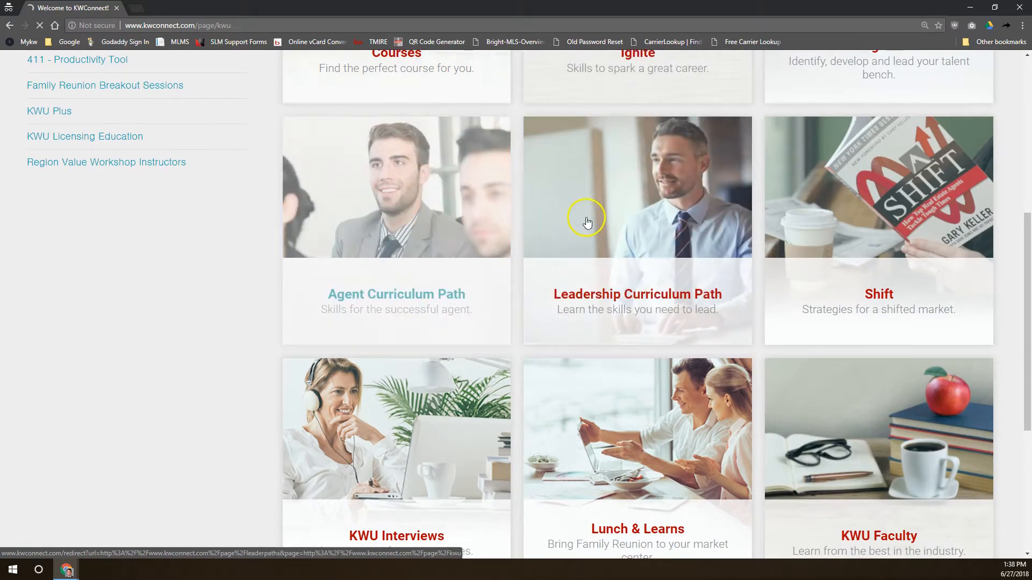
scroll(587, 223, "down", 5)
scroll(841, 344, "up", 2)
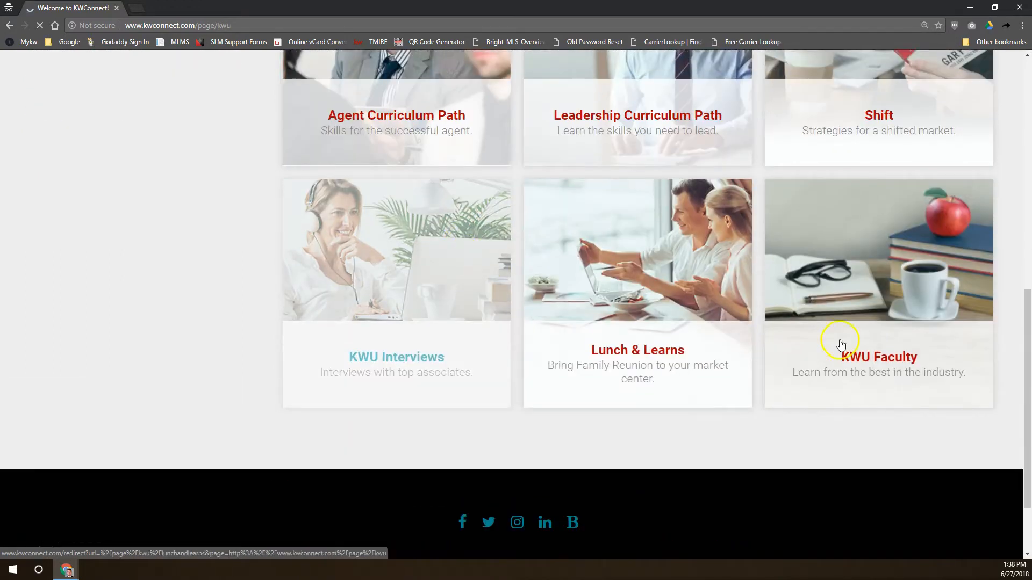
scroll(828, 322, "up", 8)
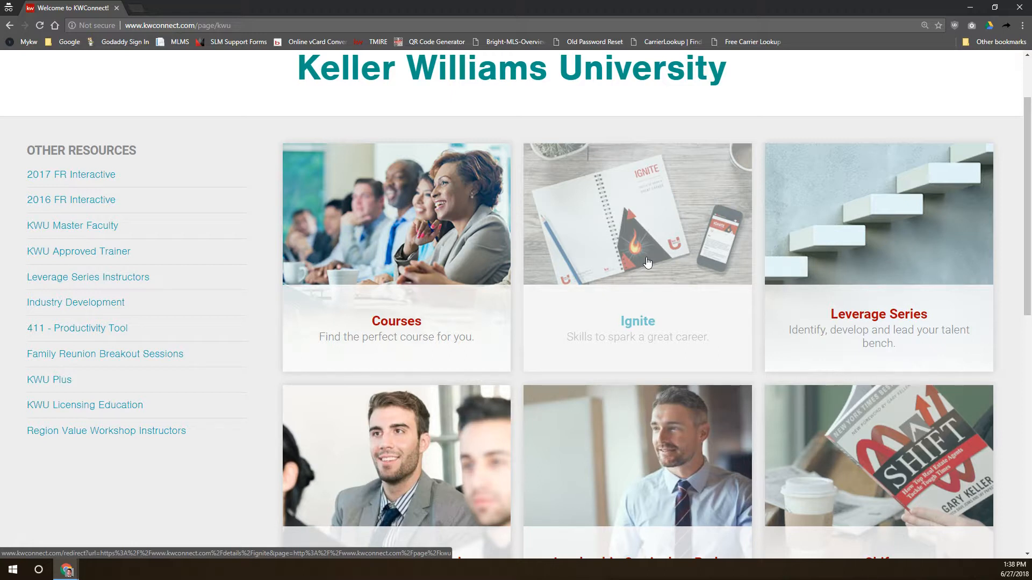
Open the Courses catalogue from the Keller Williams University page and order the courses by Most Popular
left_click(430, 236)
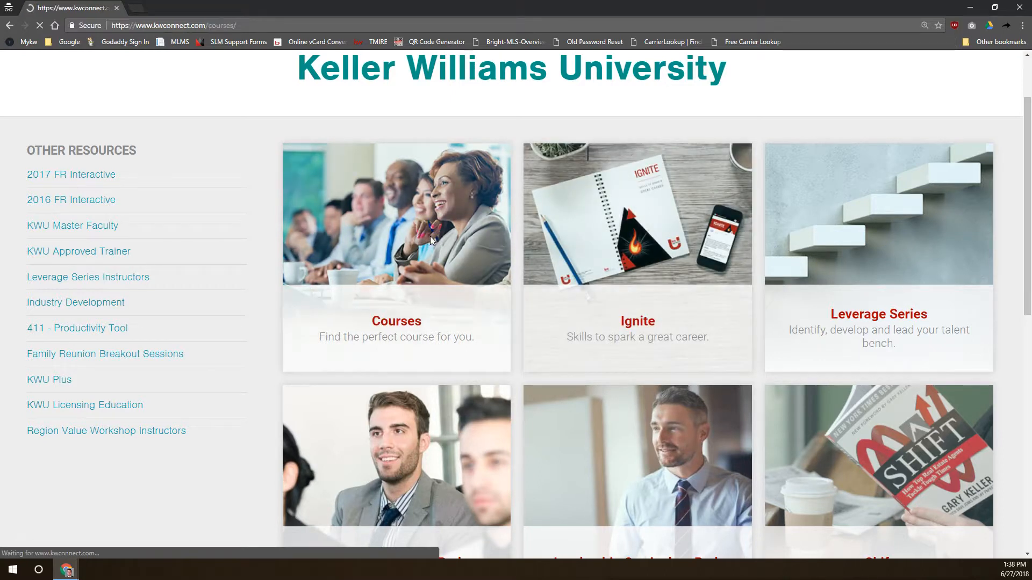
left_click(437, 216)
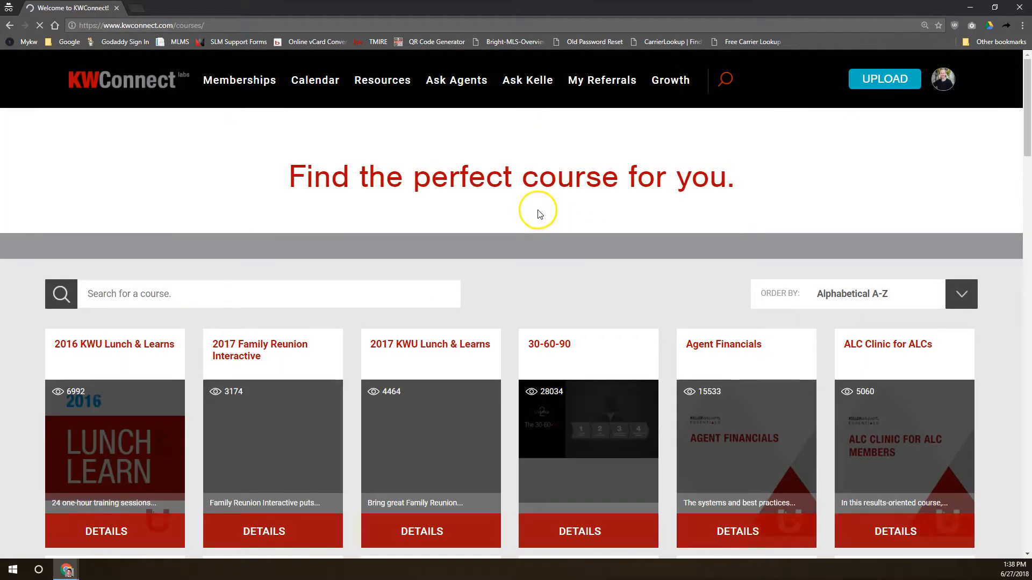
scroll(639, 185, "down", 2)
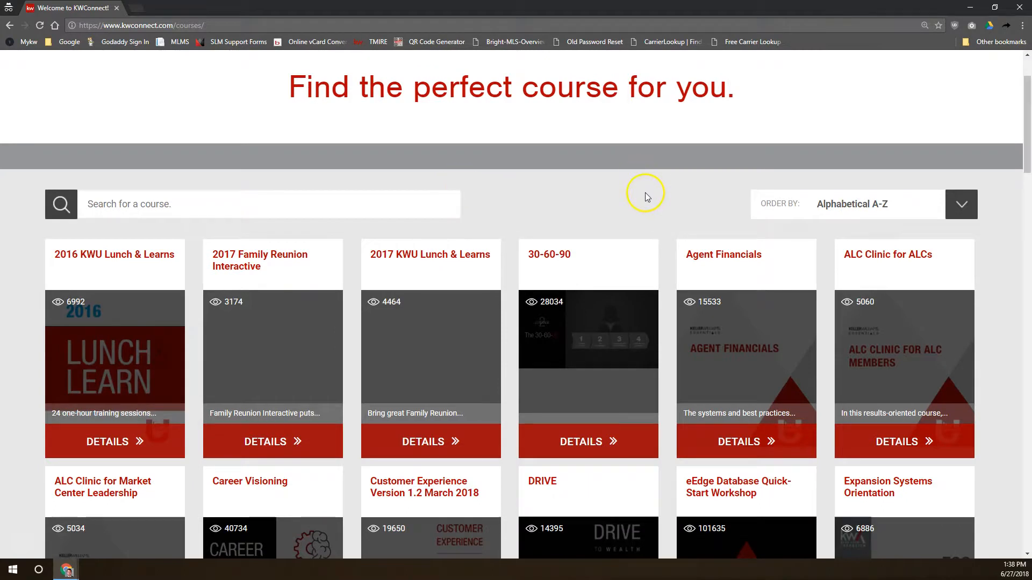
left_click(905, 208)
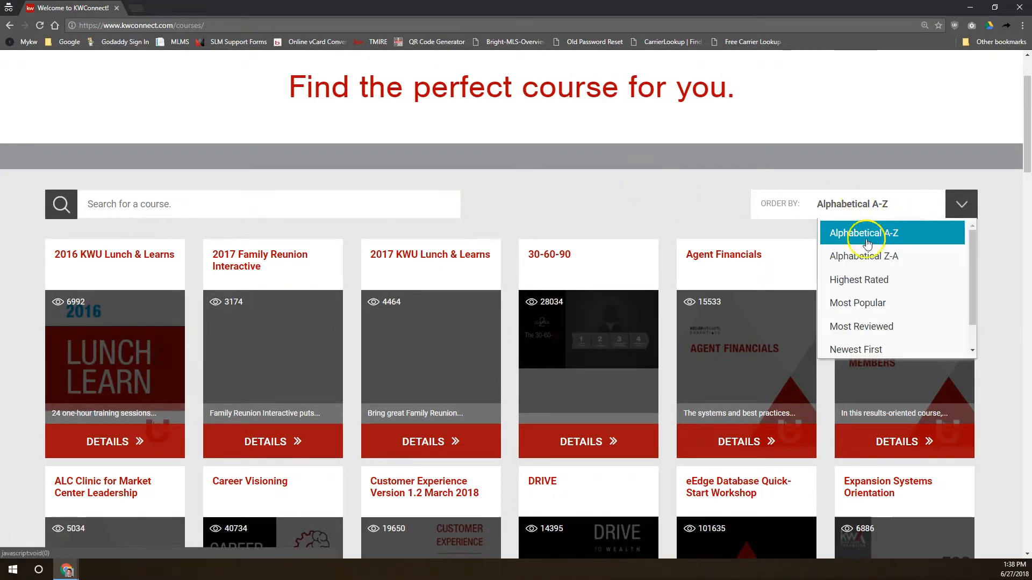
left_click(873, 304)
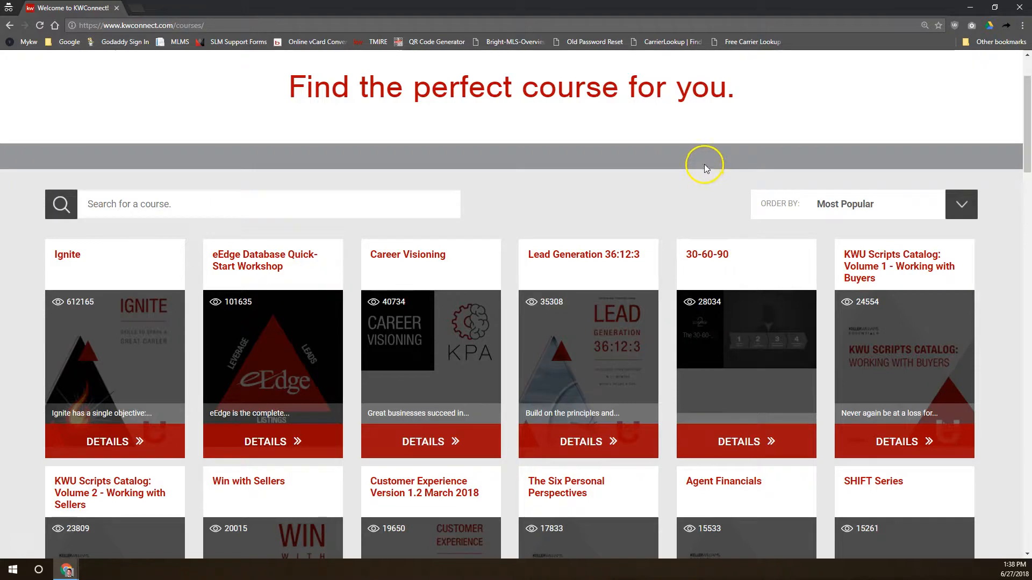
Look through the whole course catalogue in order of popularity, down to the least viewed courses
scroll(588, 240, "down", 1)
scroll(588, 241, "down", 15)
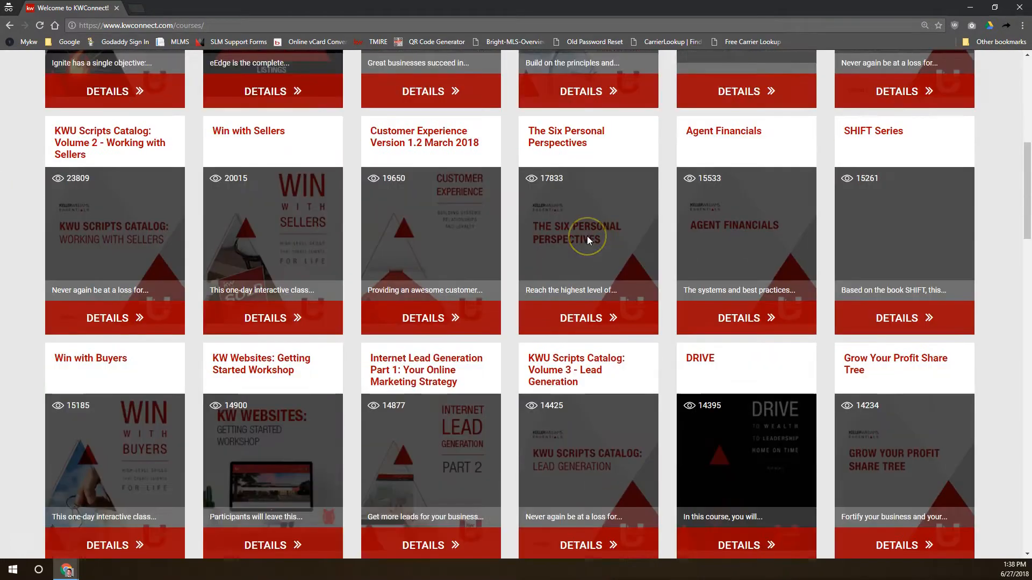
scroll(588, 240, "down", 6)
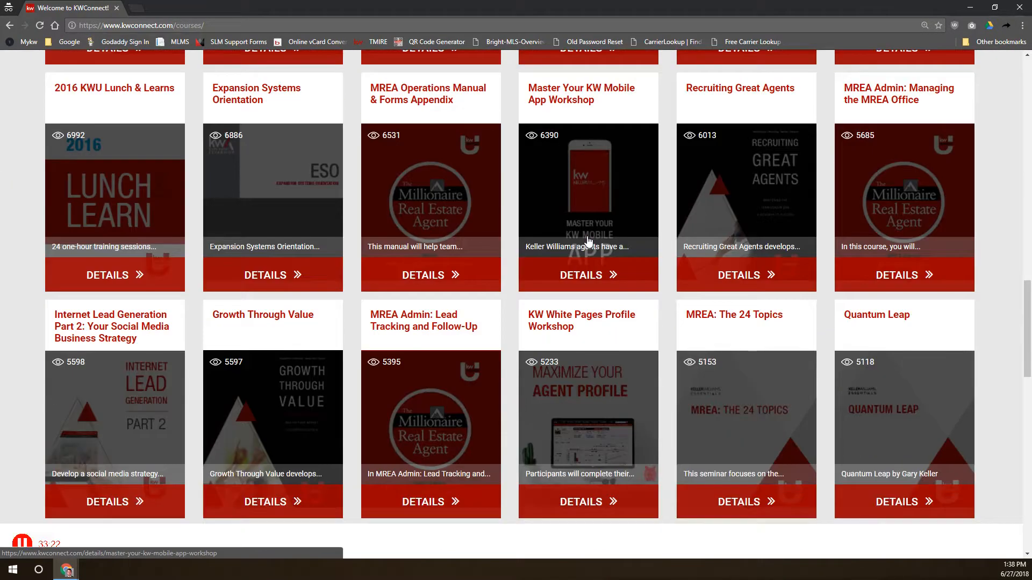
left_click(575, 294)
scroll(575, 294, "down", 7)
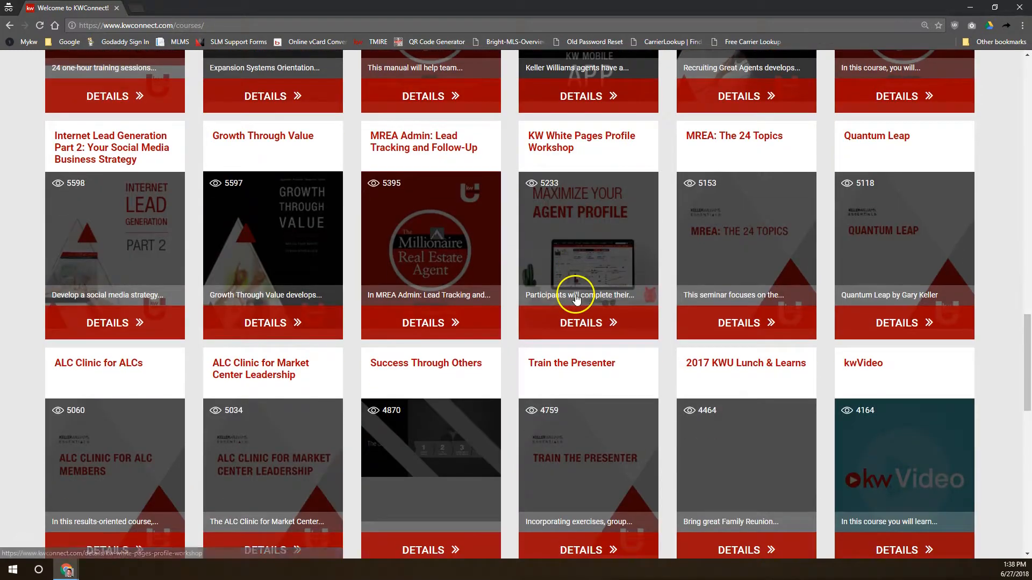
scroll(574, 280, "down", 8)
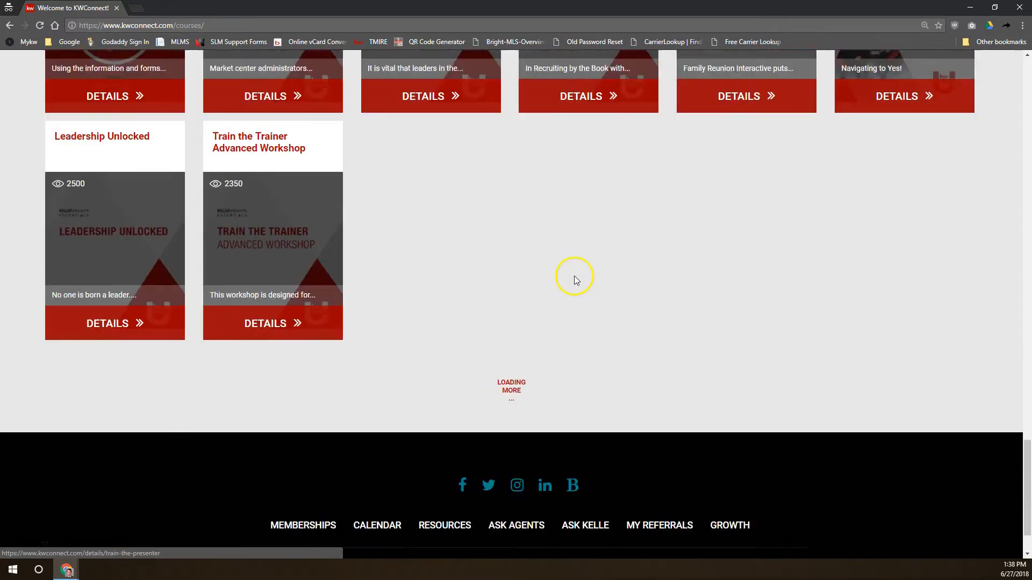
scroll(574, 275, "down", 4)
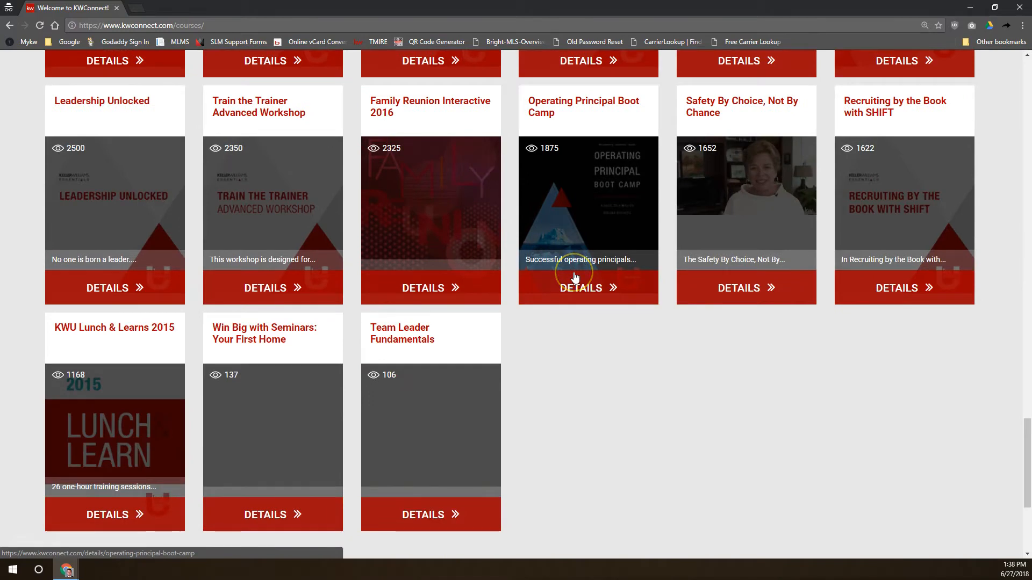
scroll(492, 276, "up", 20)
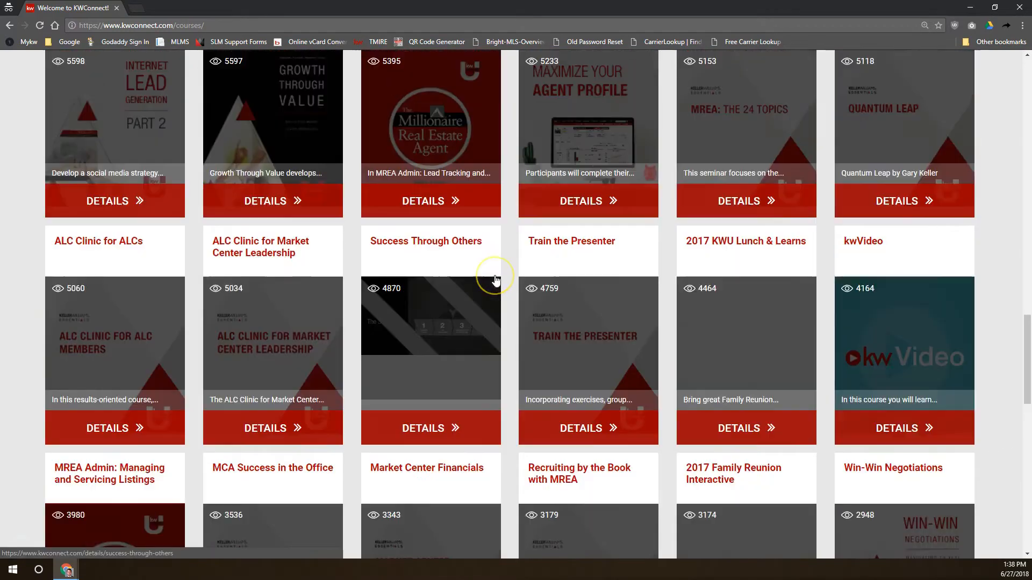
scroll(446, 162, "up", 5)
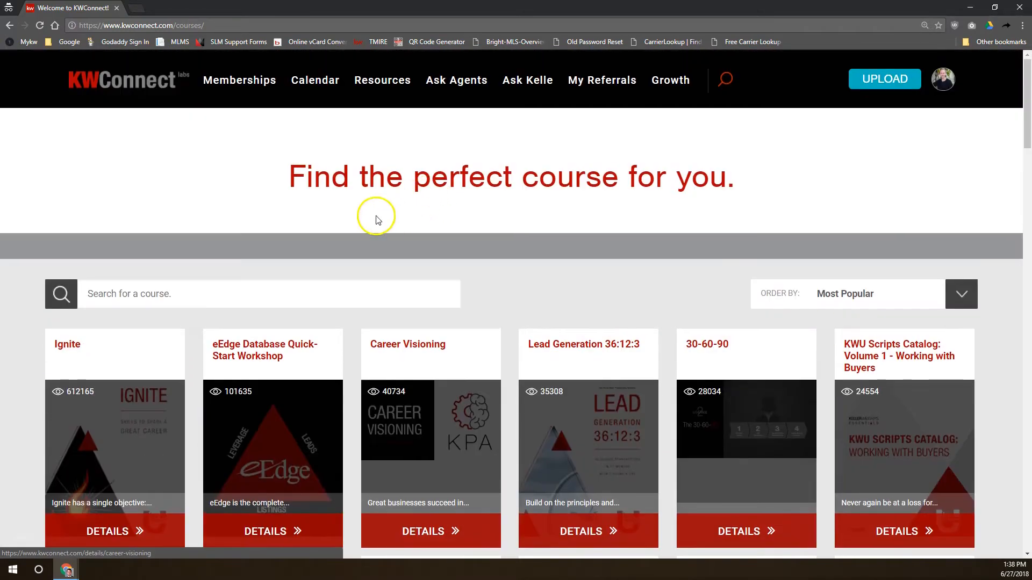
Change the order of the course catalogue to Alphabetical A-Z
scroll(376, 214, "down", 2)
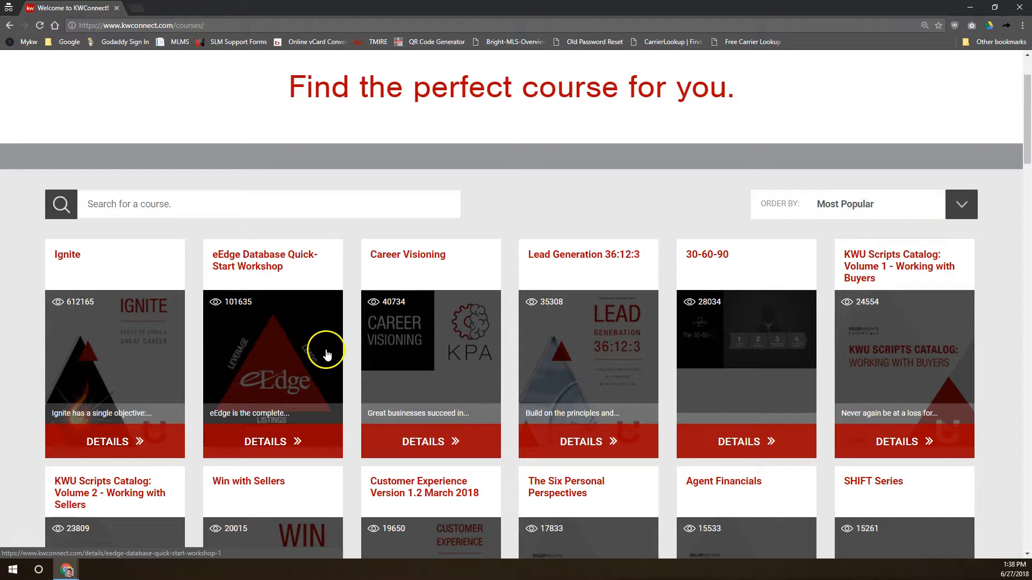
left_click(864, 197)
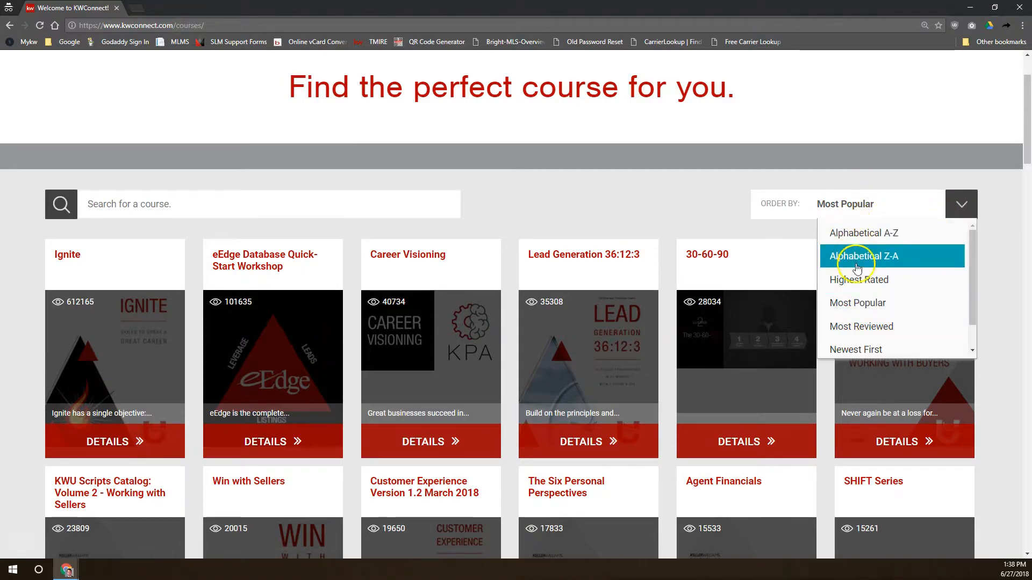
scroll(862, 269, "up", 2)
left_click(862, 324)
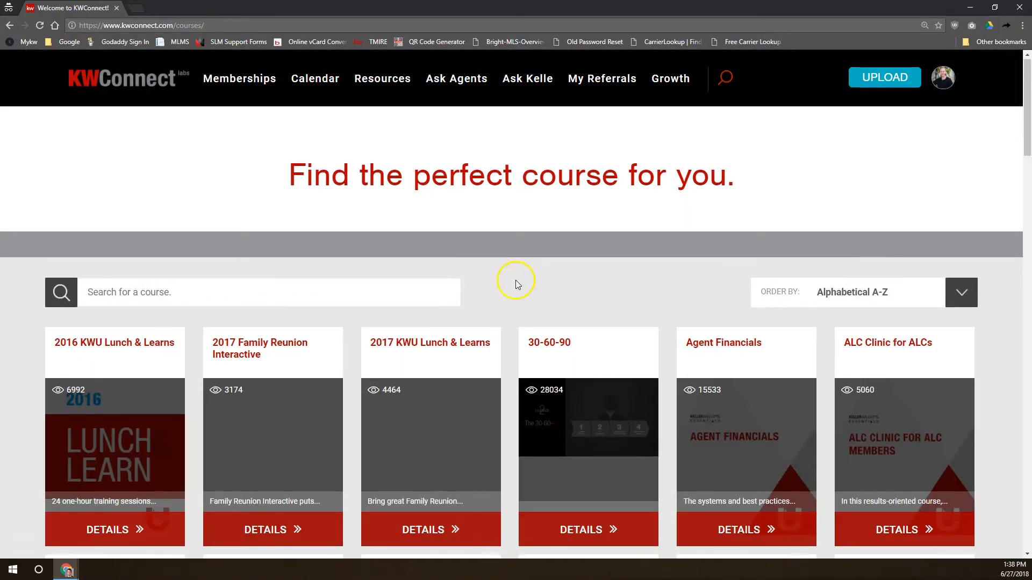
Look through the alphabetical course list, including the eEdge, Ignite and KWU Scripts Catalog courses, and return to its beginning
scroll(746, 317, "down", 3)
scroll(746, 317, "down", 3)
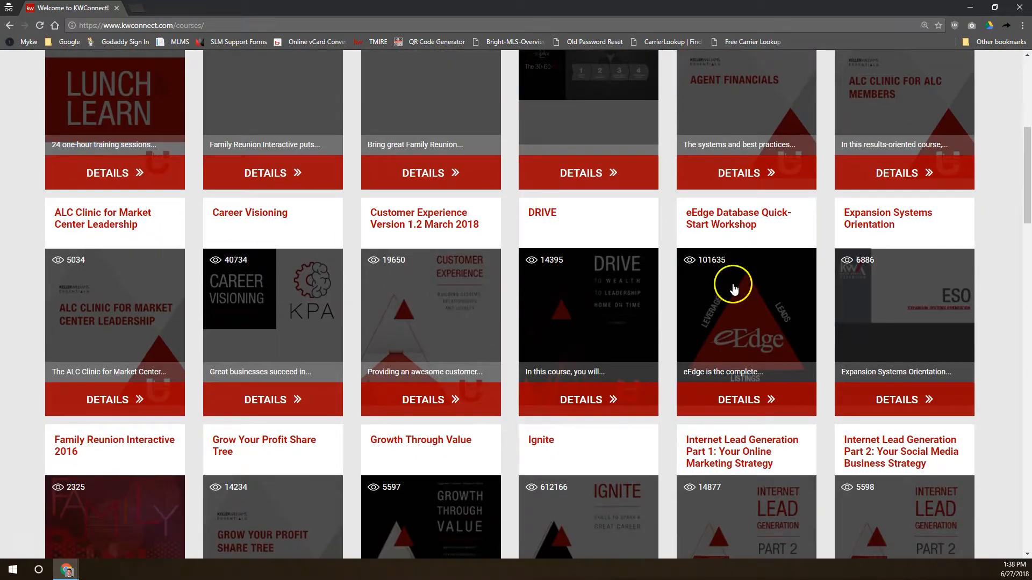
scroll(753, 290, "up", 3)
scroll(807, 312, "down", 6)
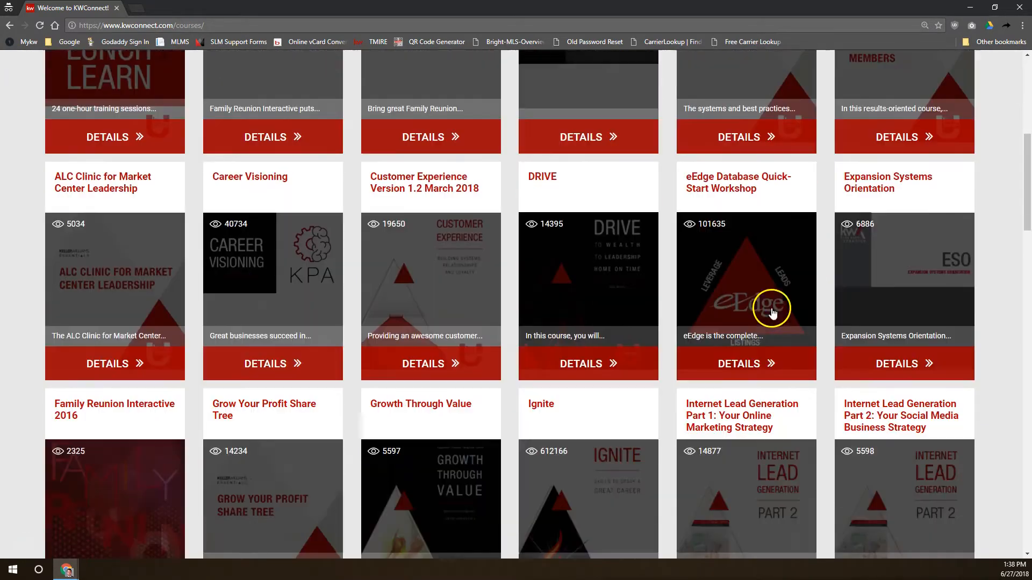
scroll(608, 223, "down", 3)
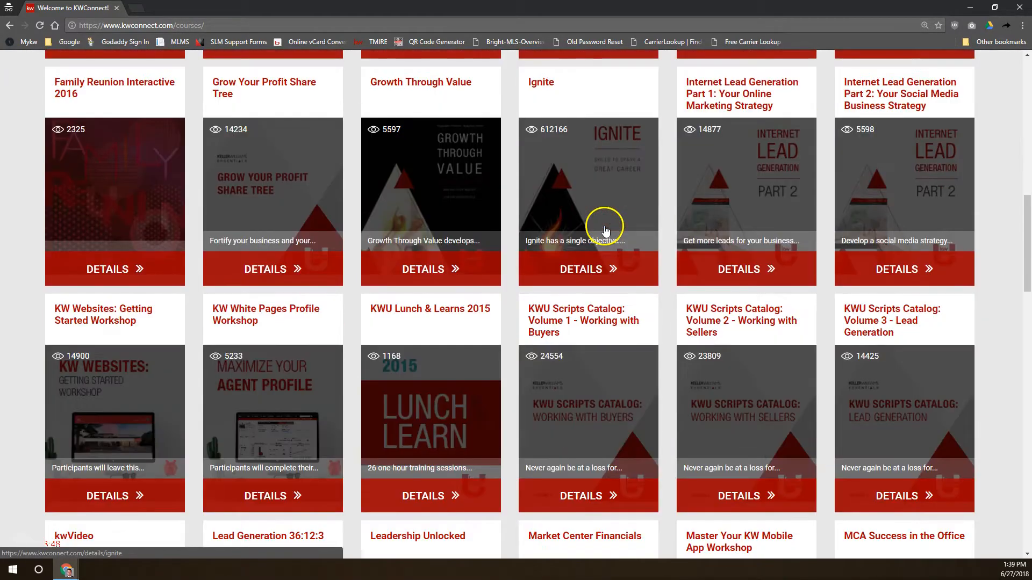
scroll(624, 222, "up", 9)
scroll(628, 221, "up", 3)
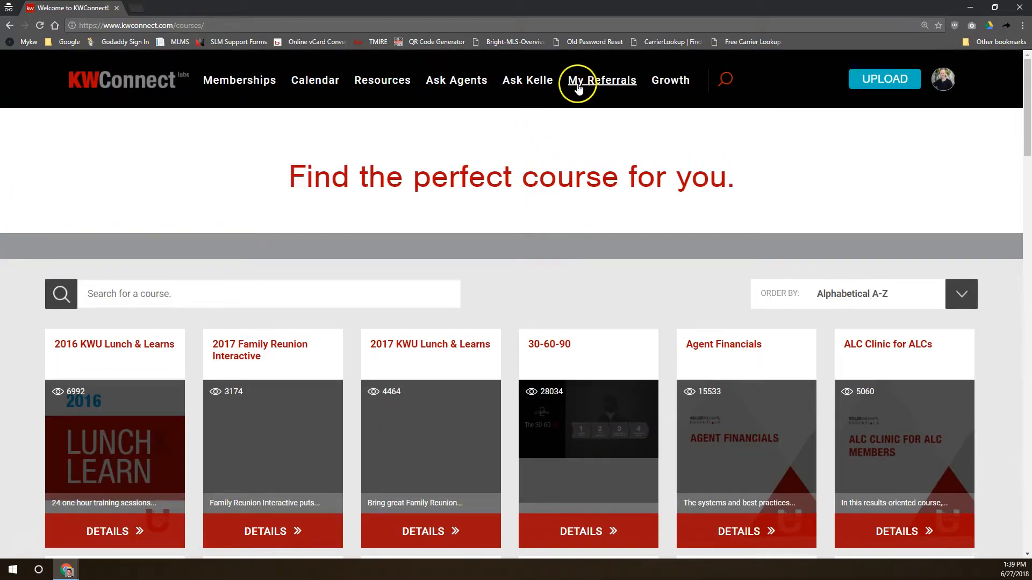
mouse_move(370, 78)
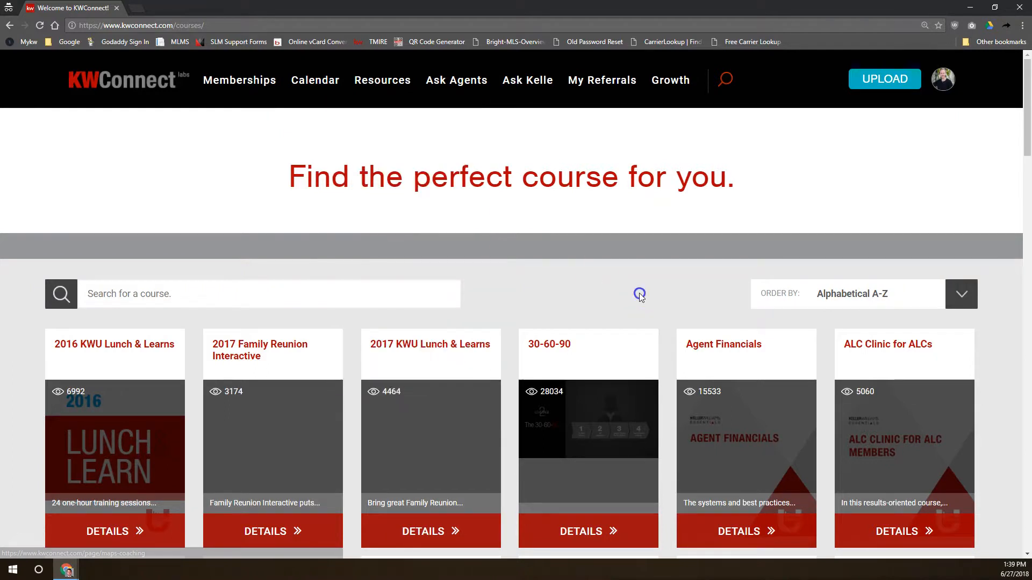
Open the Ignite course from the course catalogue and go to its student resources
scroll(562, 274, "down", 3)
scroll(433, 274, "down", 6)
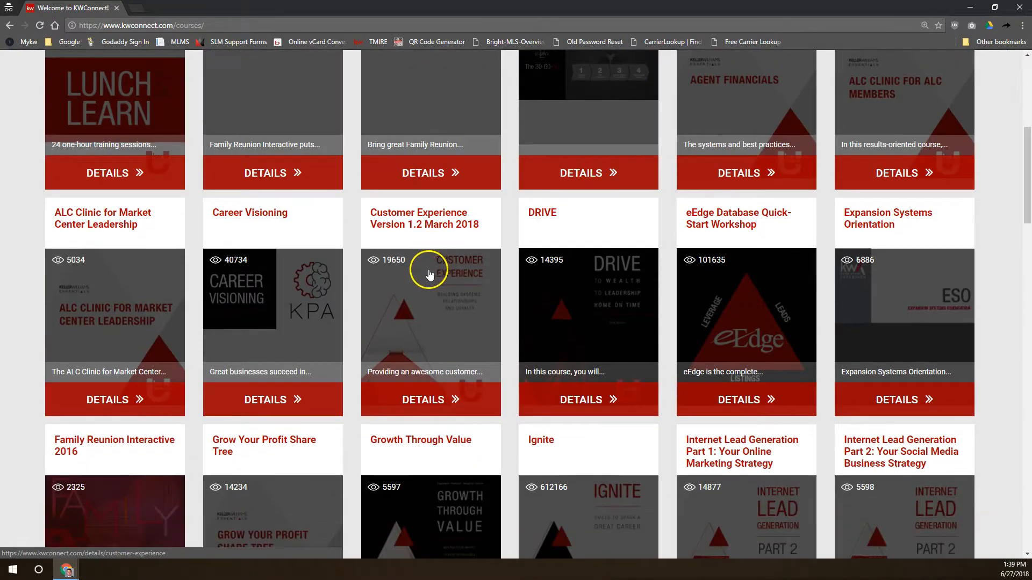
left_click(606, 333)
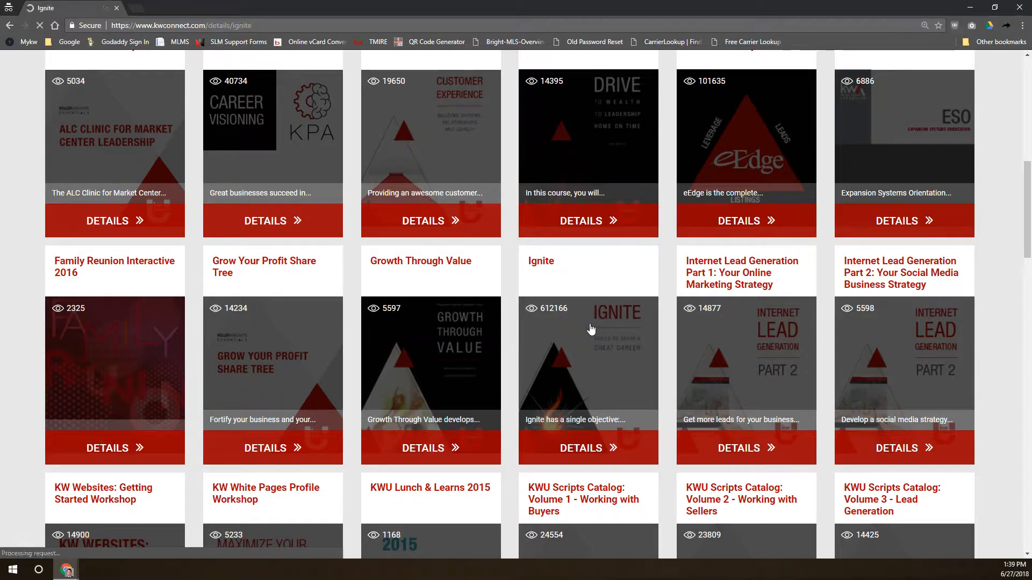
scroll(388, 272, "down", 5)
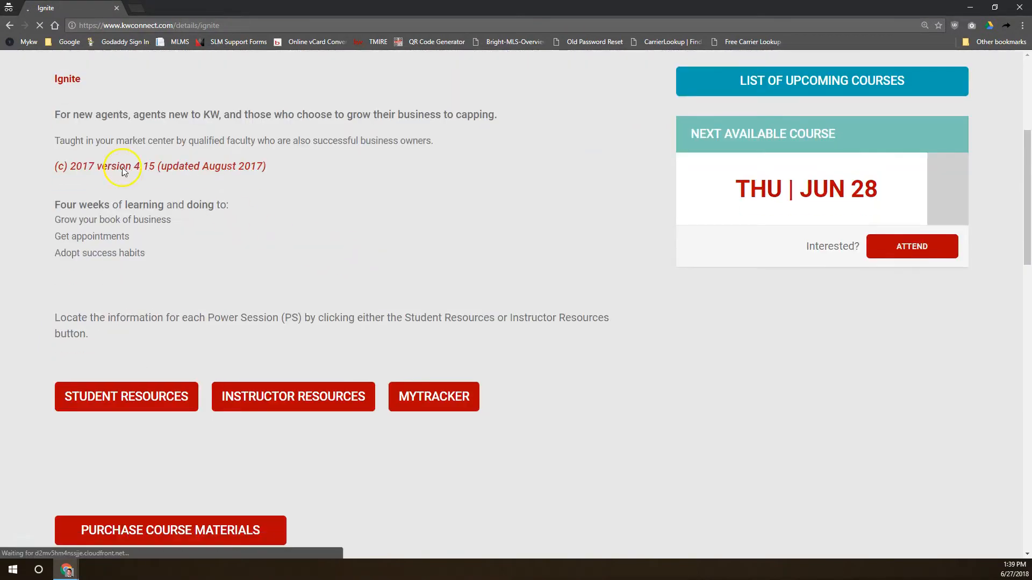
scroll(300, 247, "down", 2)
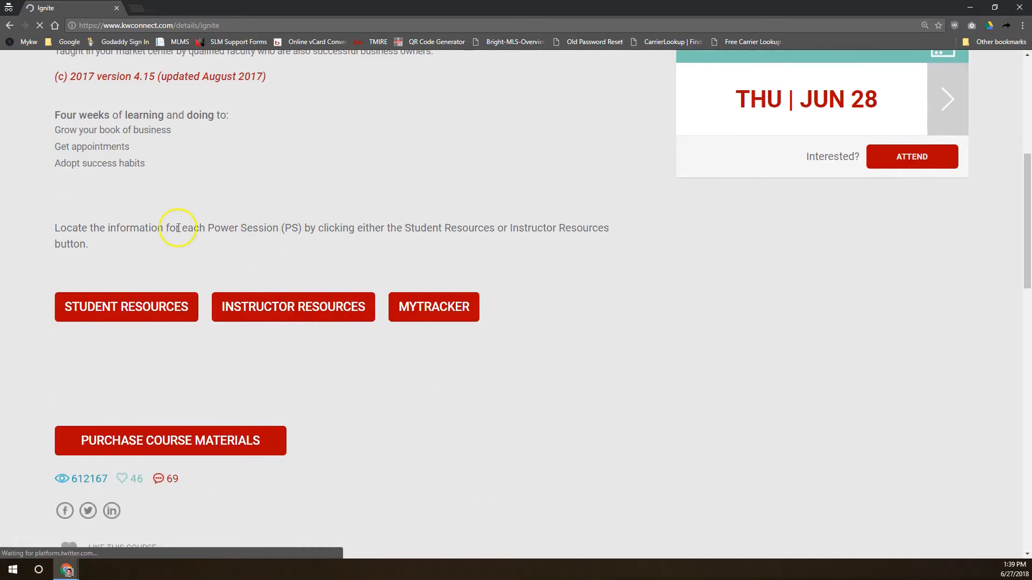
left_click(133, 315)
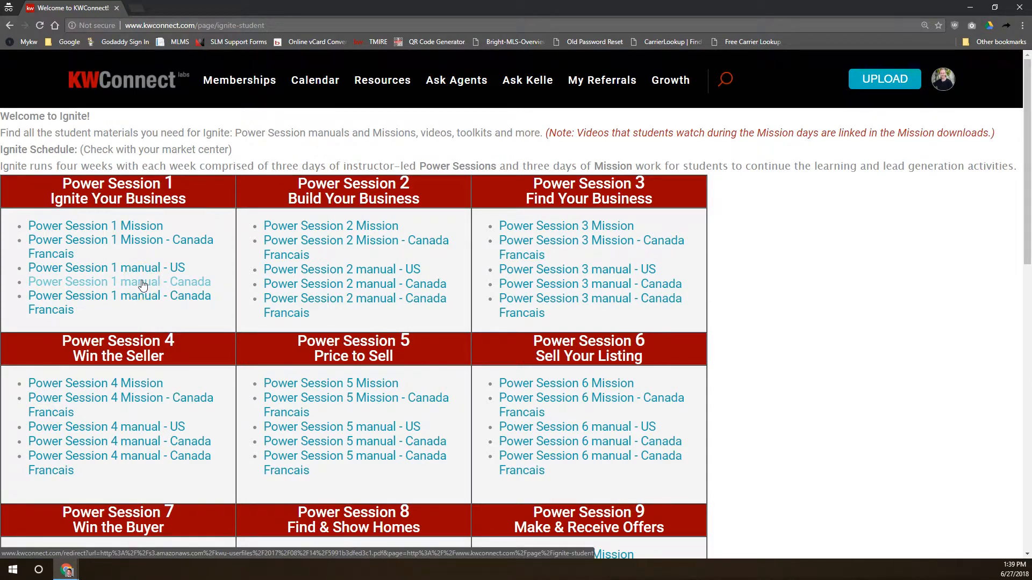
Look through the twelve Power Sessions on the Ignite student page and highlight the note about videos linked in the Mission downloads
left_click(246, 214)
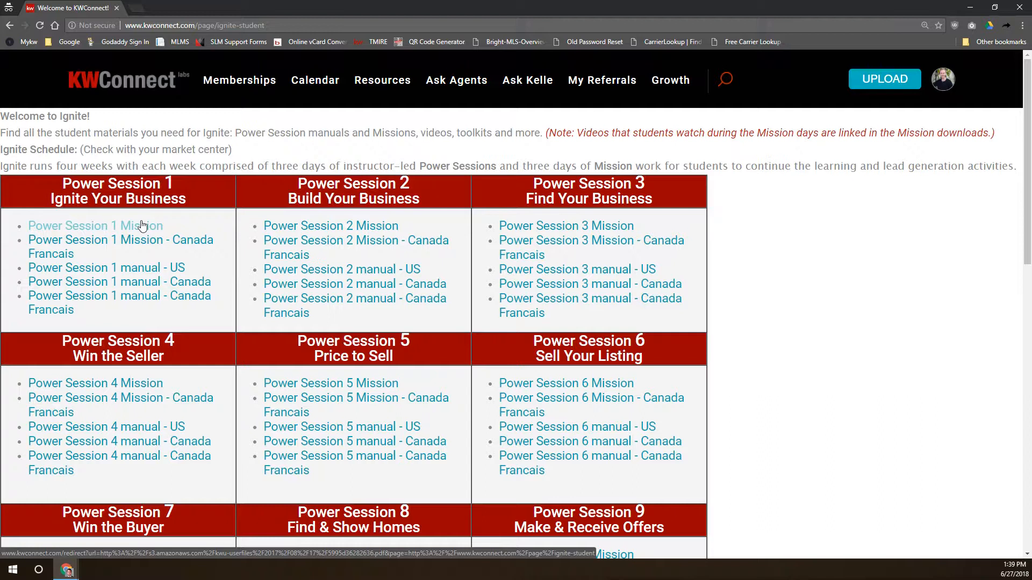
scroll(341, 276, "down", 13)
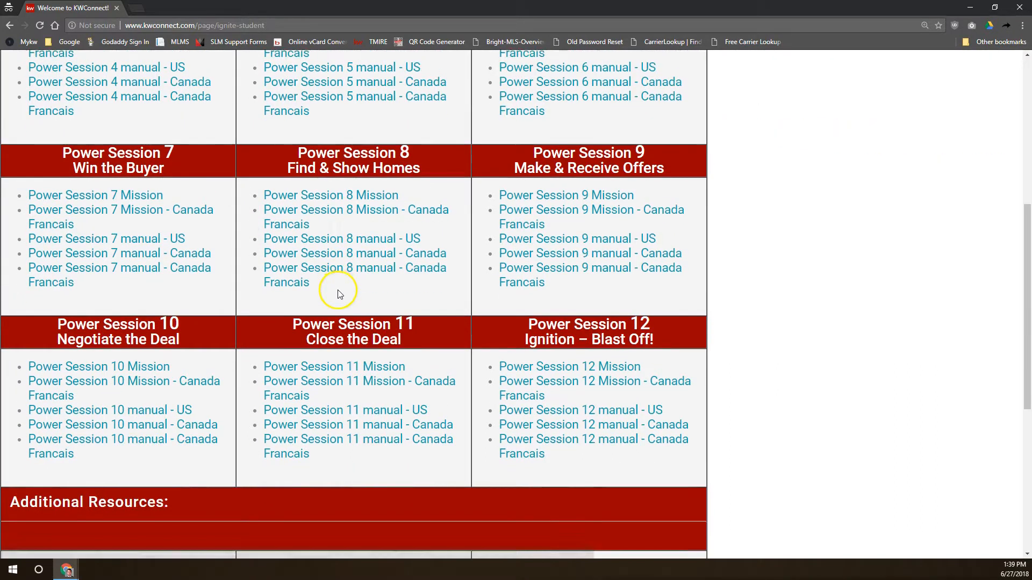
scroll(333, 297, "up", 15)
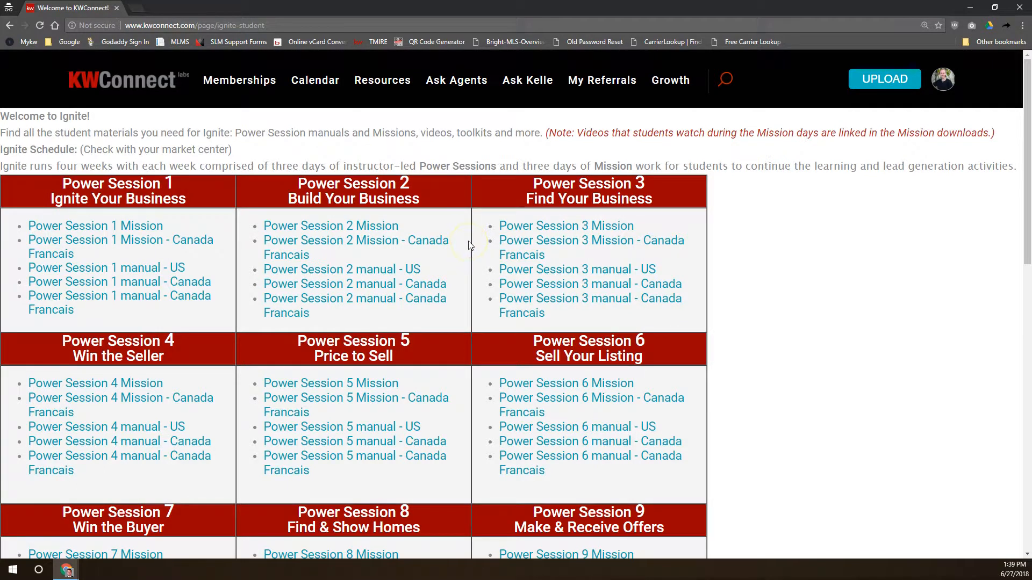
left_click(467, 237)
left_click_drag(668, 134, 970, 134)
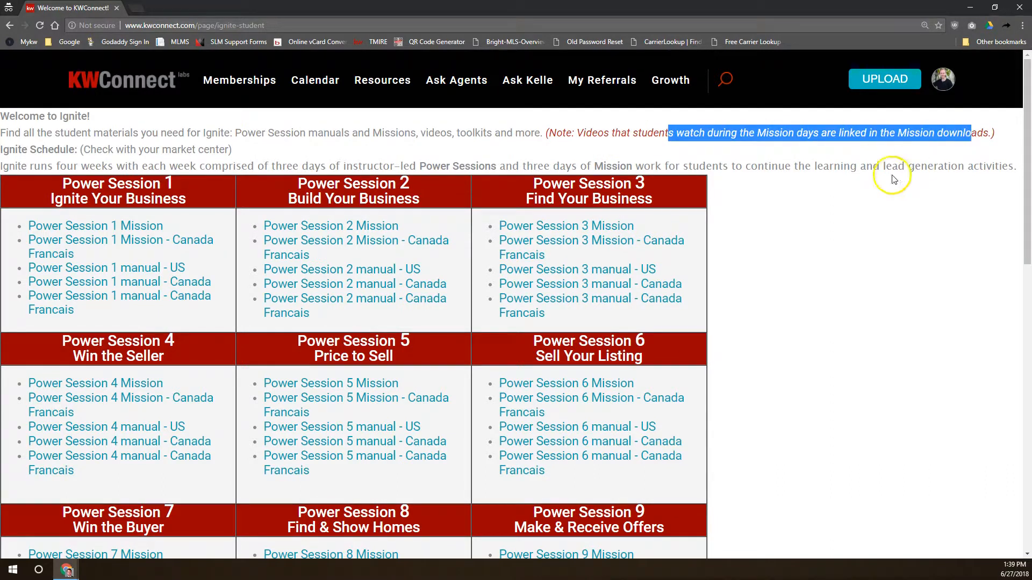
left_click(847, 211)
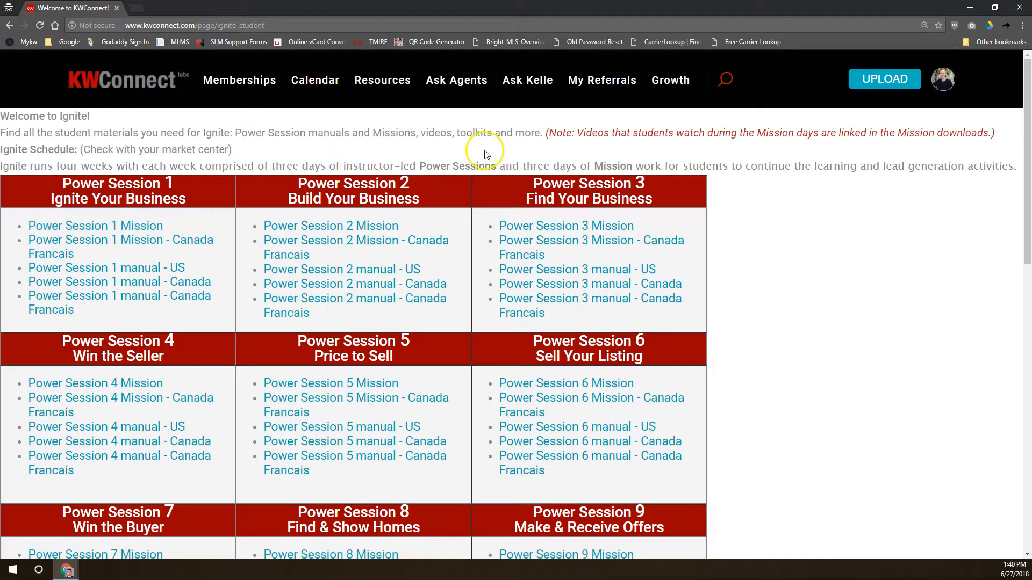
Return to the KWU resource page, open the Ignite course from there and display its course materials
mouse_move(378, 82)
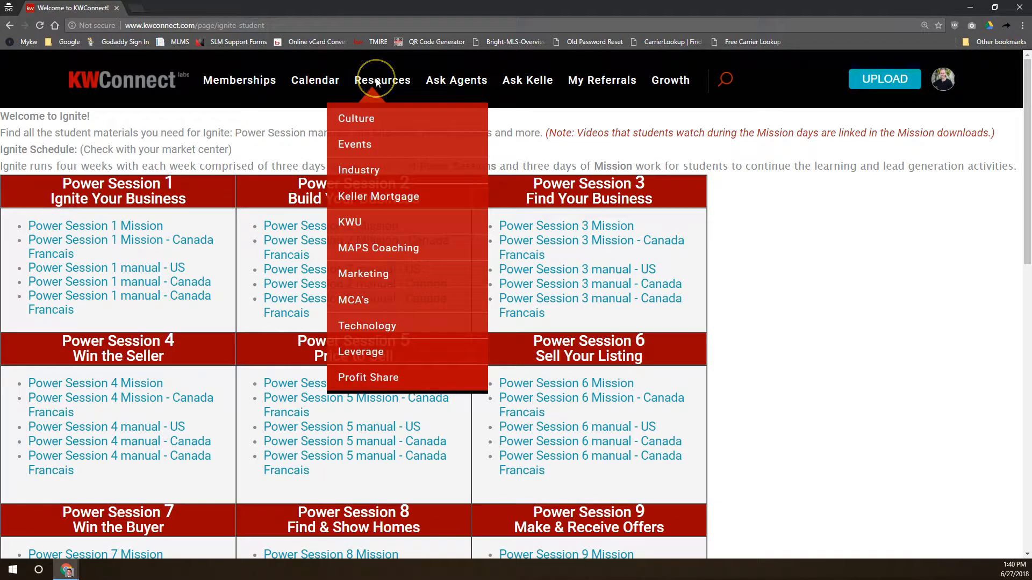
left_click(350, 224)
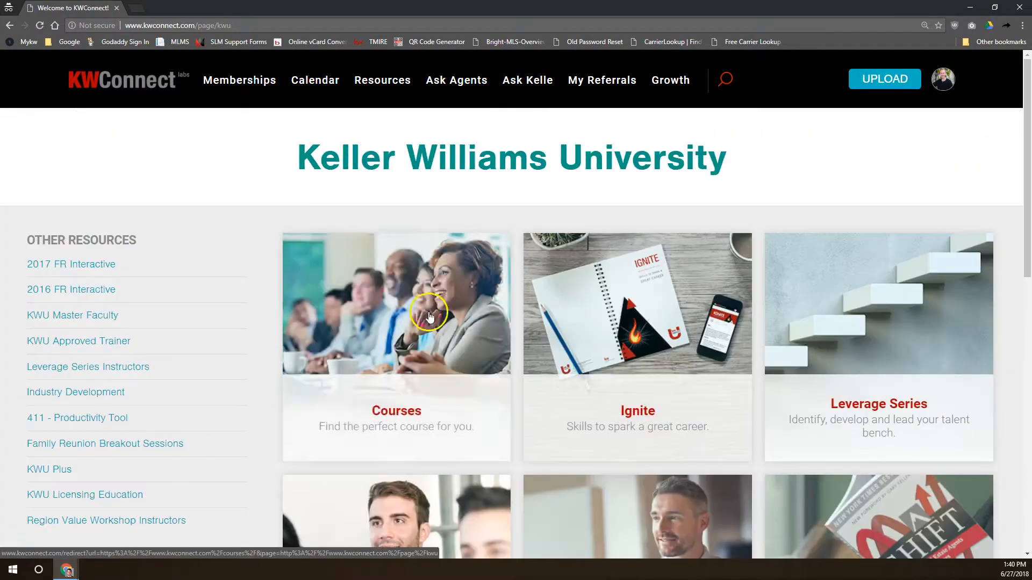
left_click(654, 325)
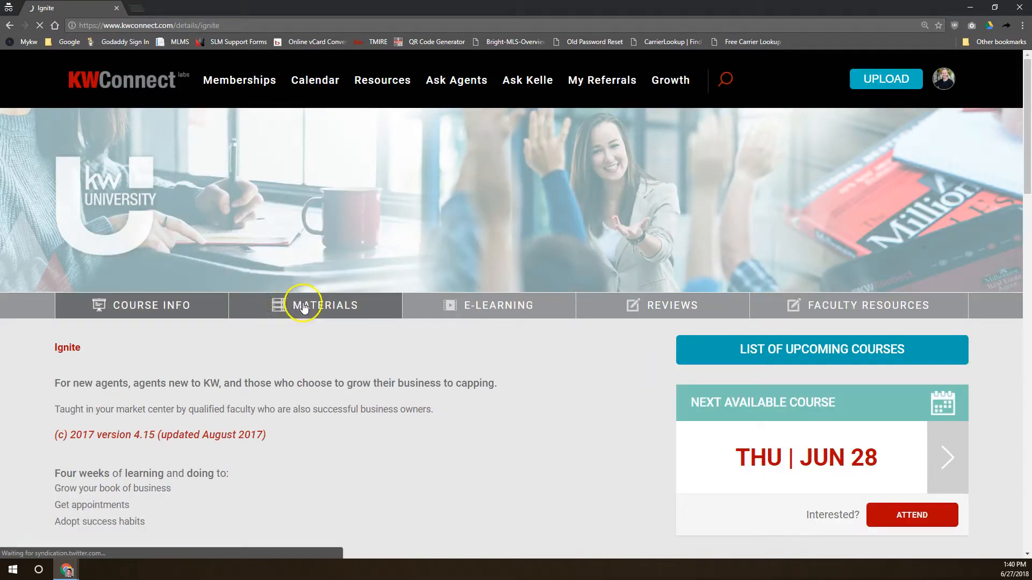
left_click(316, 308)
Look through the student and instructor files in the Ignite course materials and return to the start of the list
scroll(348, 411, "down", 20)
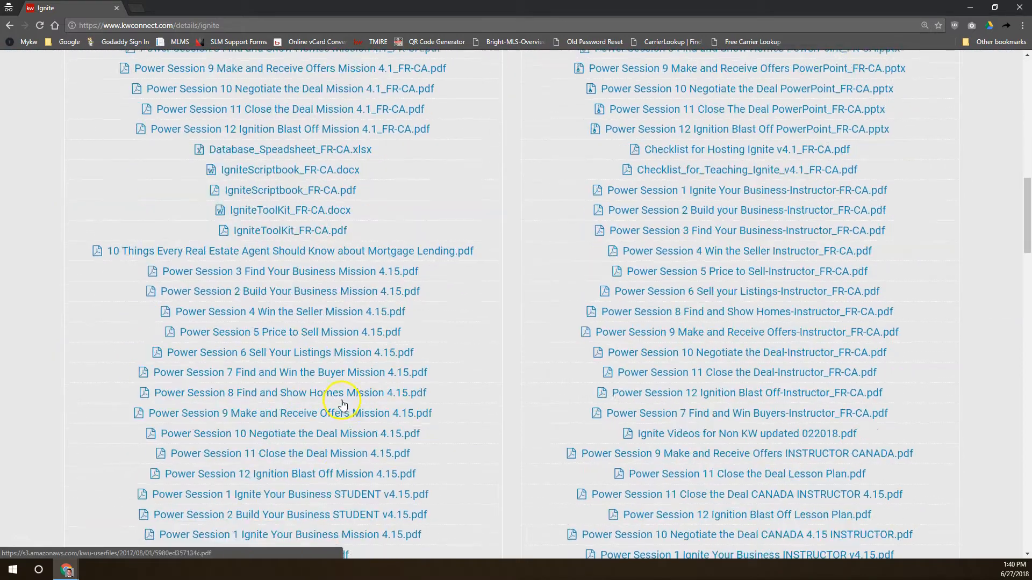
scroll(339, 394, "down", 8)
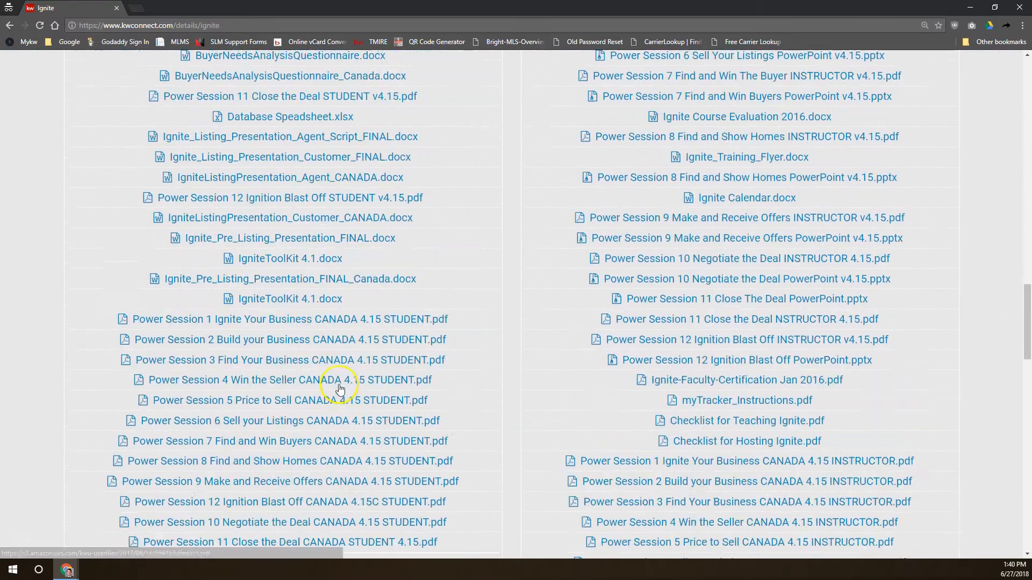
scroll(336, 371, "up", 3)
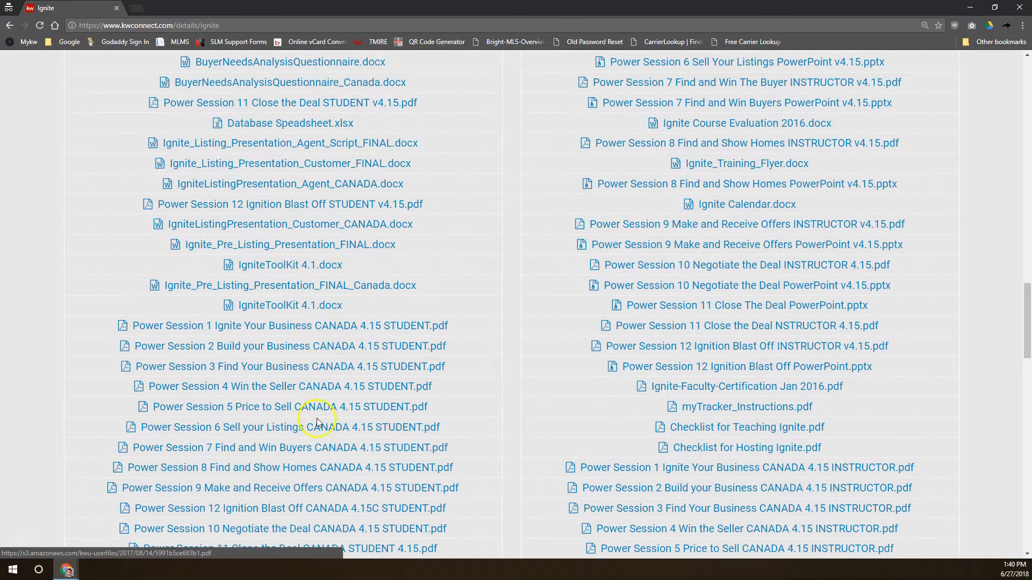
scroll(314, 395, "up", 15)
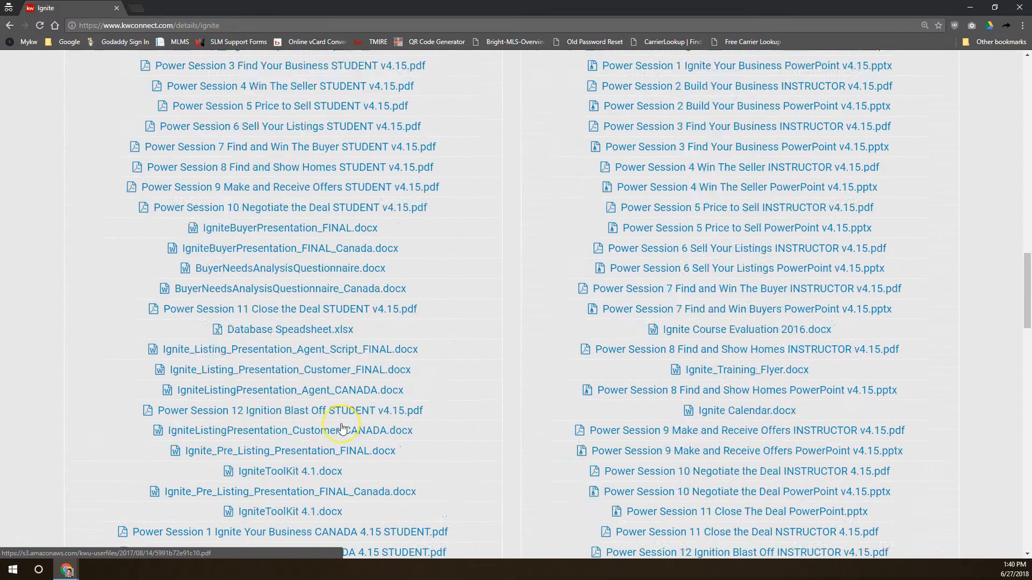
scroll(340, 420, "up", 3)
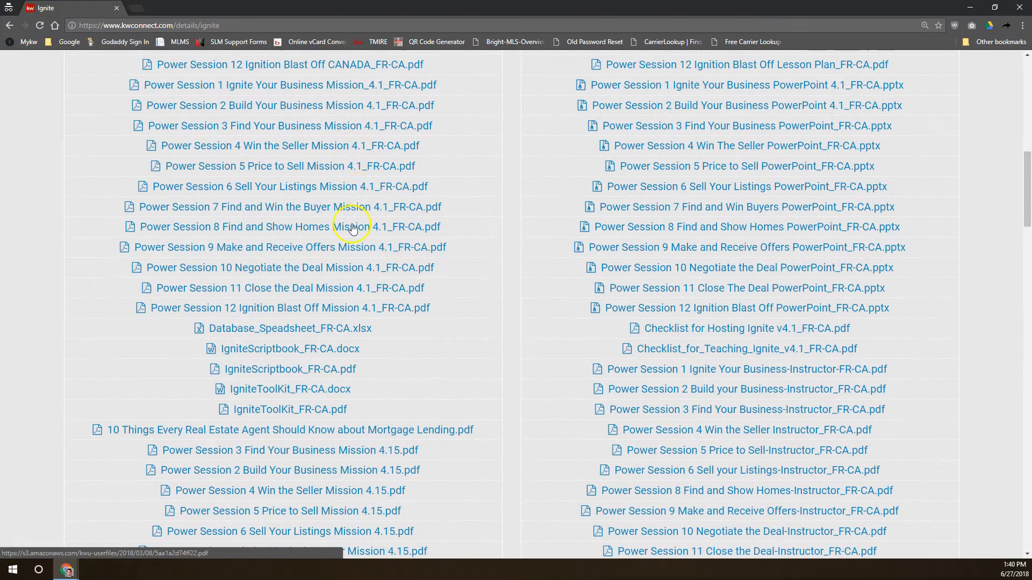
scroll(386, 267, "up", 10)
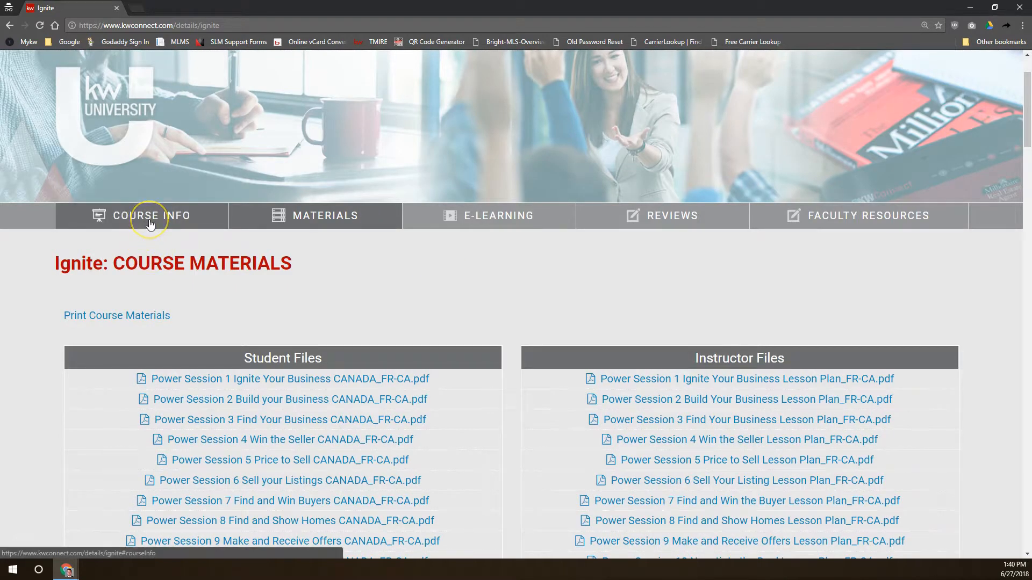
left_click(309, 223)
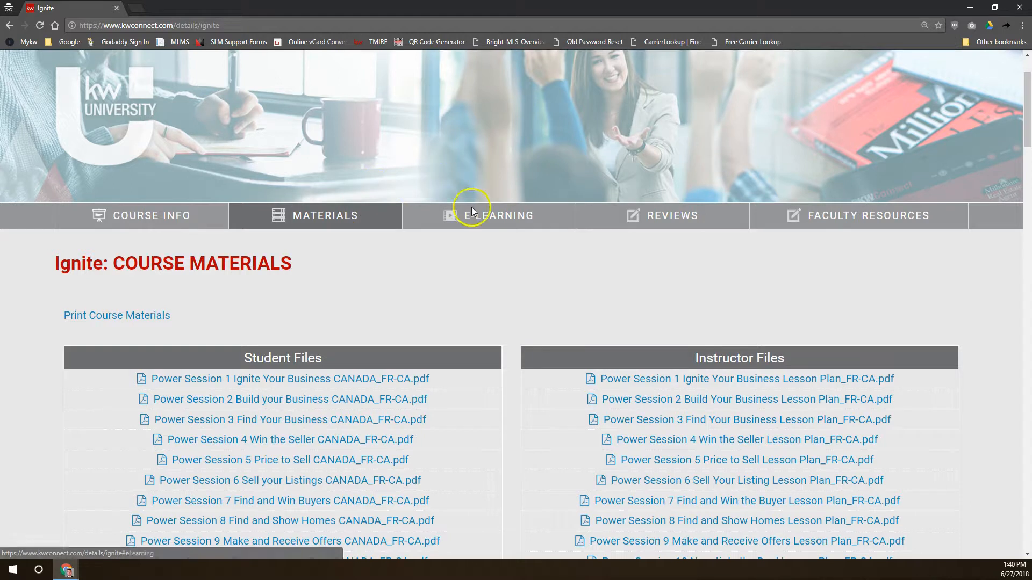
Open the Power Session 1 - Ignite Your Business details from Ignite's E-Learning sessions and look over the session page
left_click(529, 217)
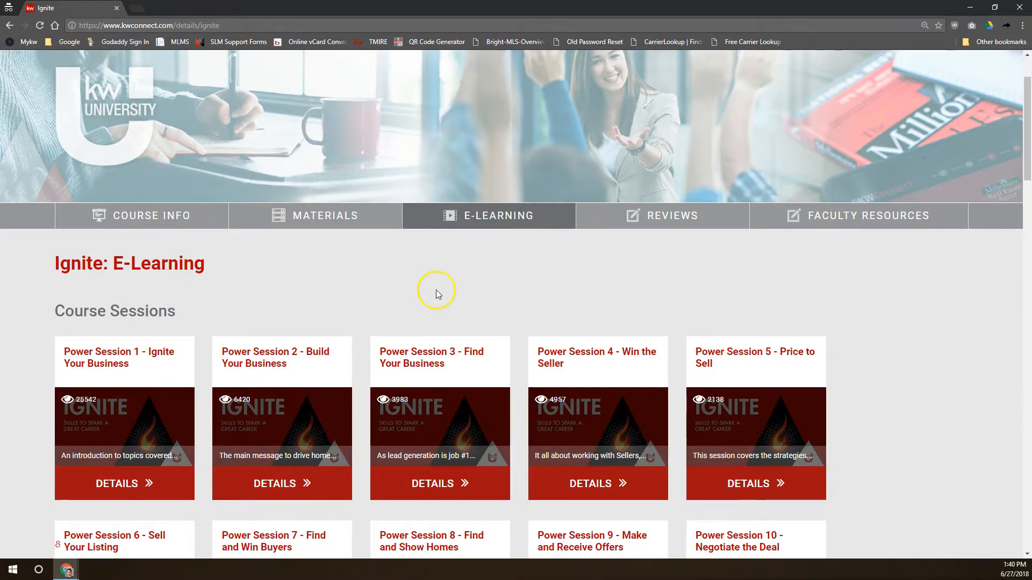
scroll(433, 290, "down", 2)
scroll(482, 275, "down", 2)
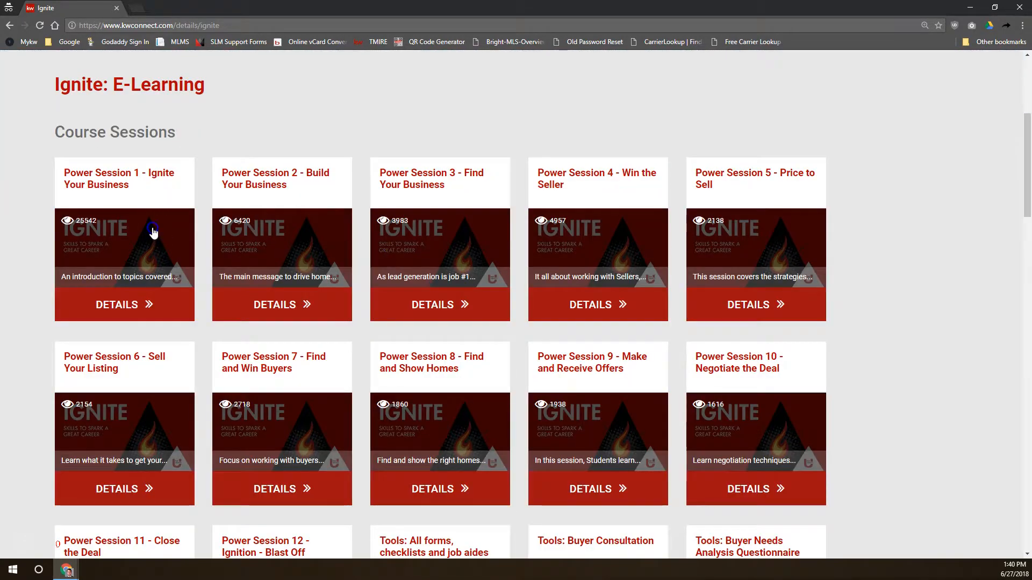
left_click(144, 305)
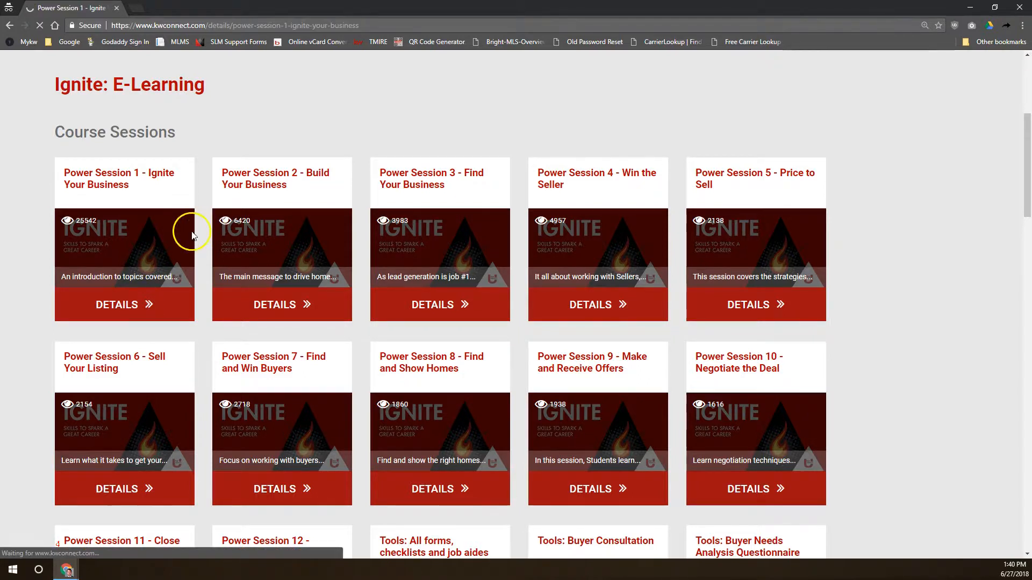
scroll(339, 435, "down", 7)
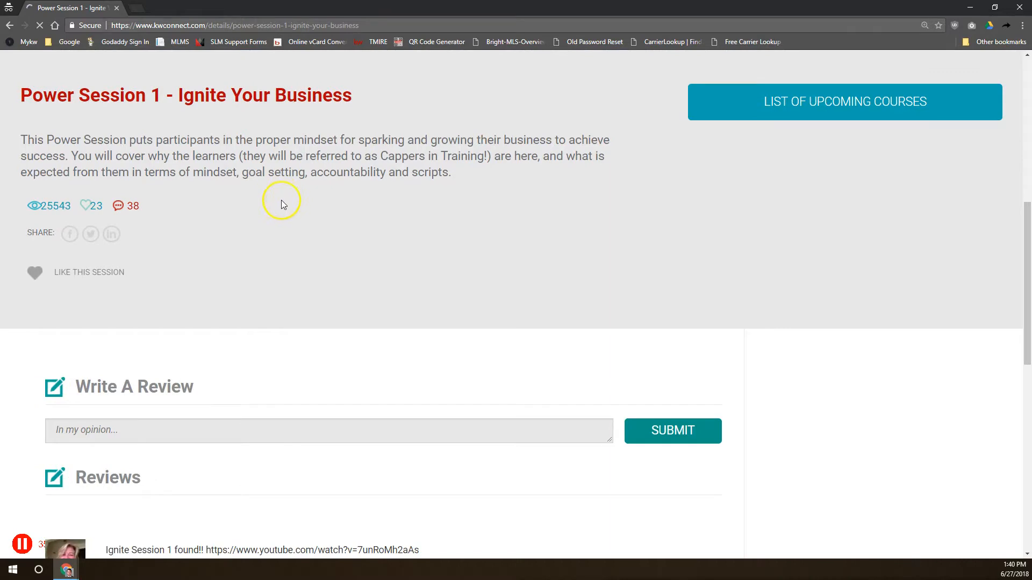
scroll(742, 248, "down", 10)
scroll(666, 339, "up", 15)
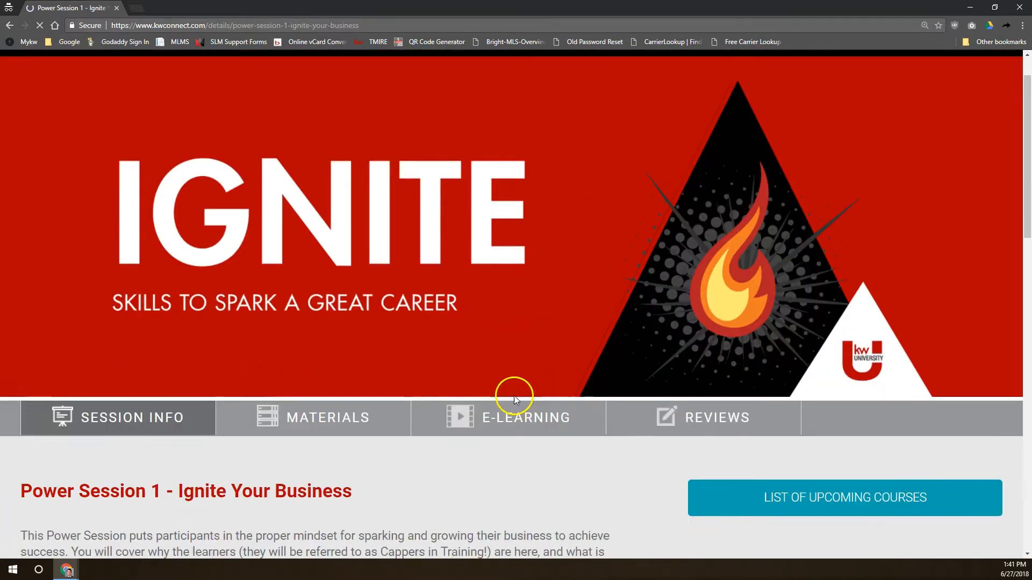
Display the E-Learning section of Power Session 1 and look over its course sessions
left_click(516, 409)
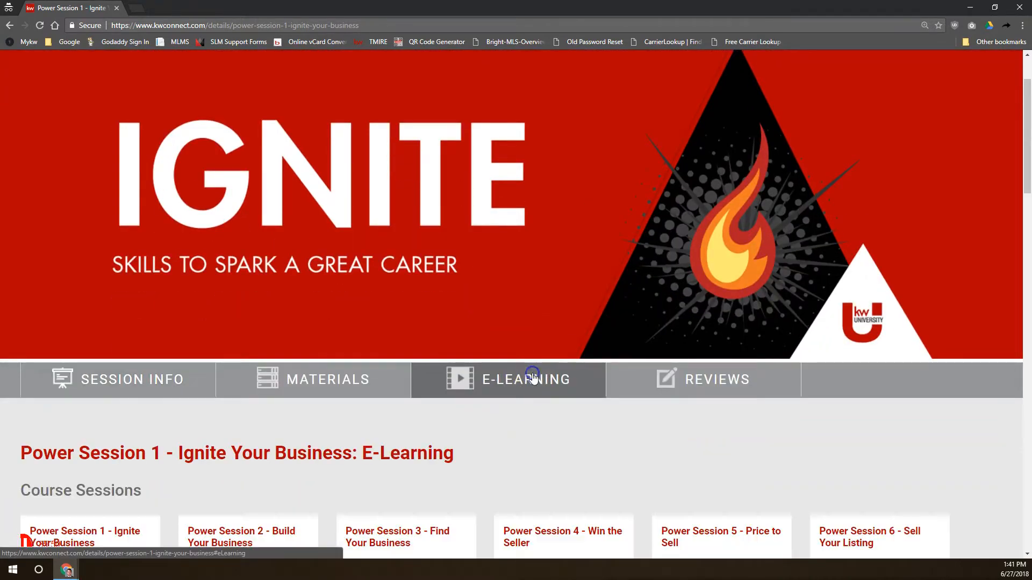
scroll(518, 396, "down", 3)
scroll(518, 396, "down", 1)
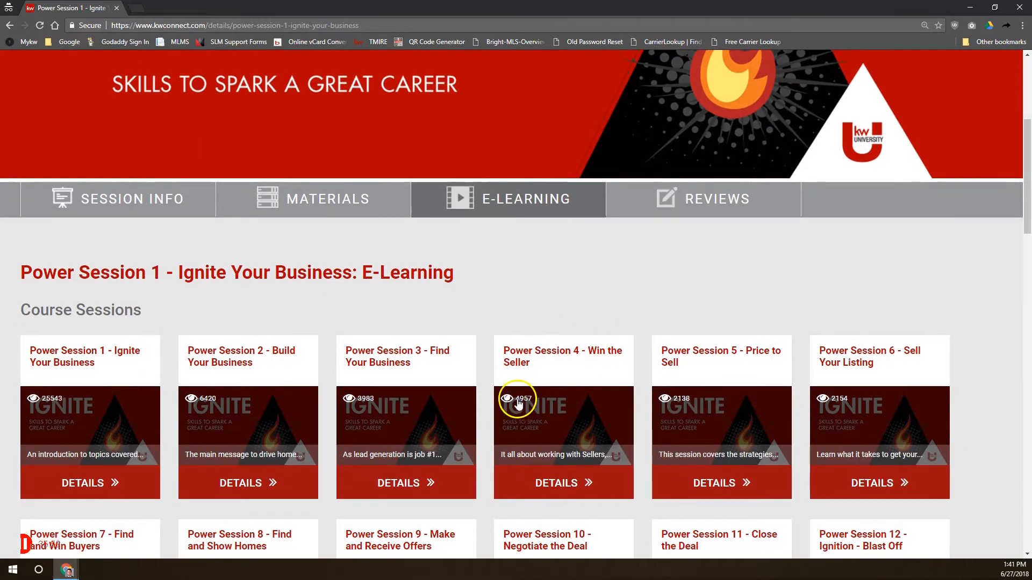
scroll(516, 396, "down", 1)
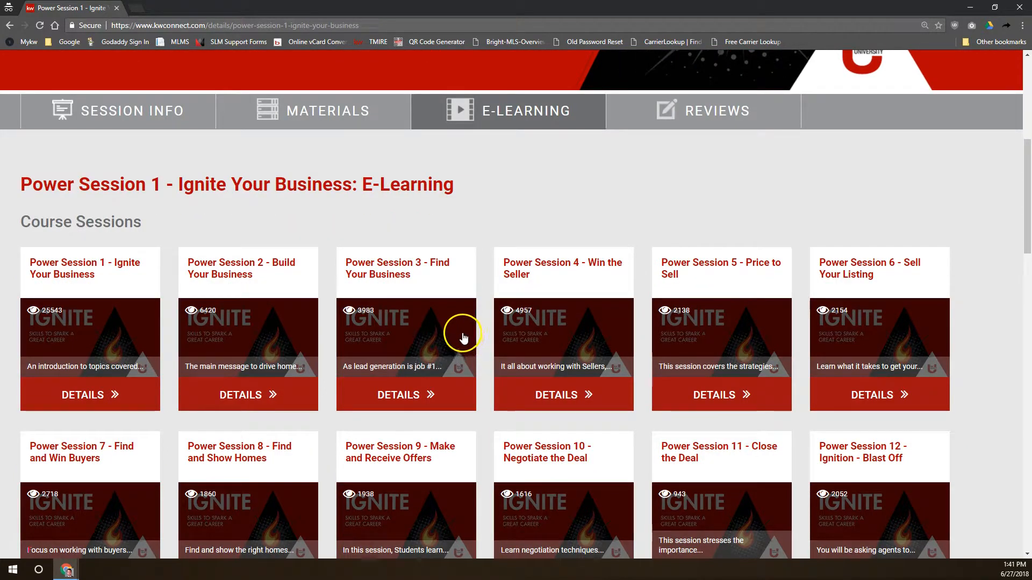
Display the reviews of Power Session 1, read through them and return to the beginning of the page
left_click(663, 118)
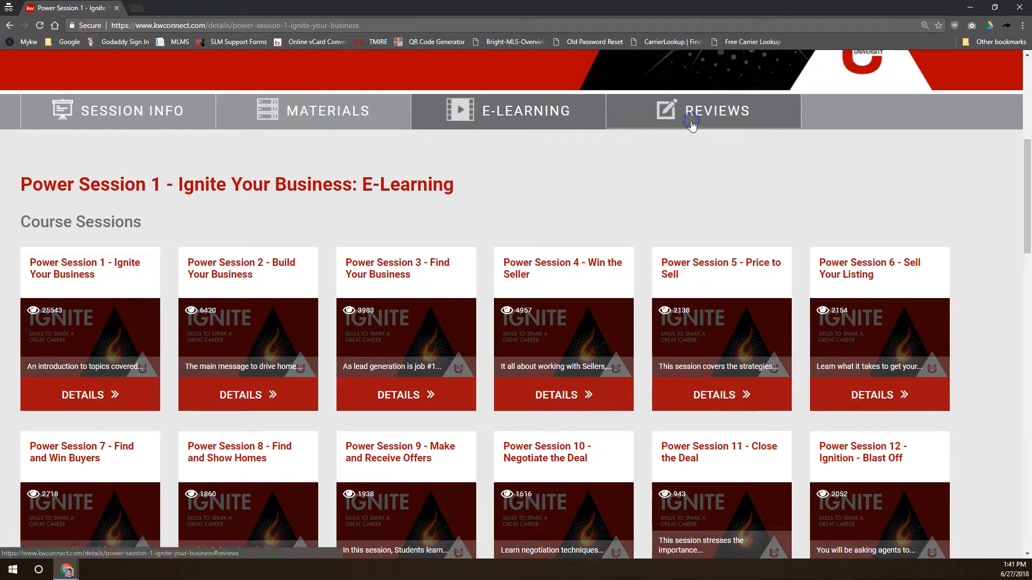
scroll(404, 261, "up", 2)
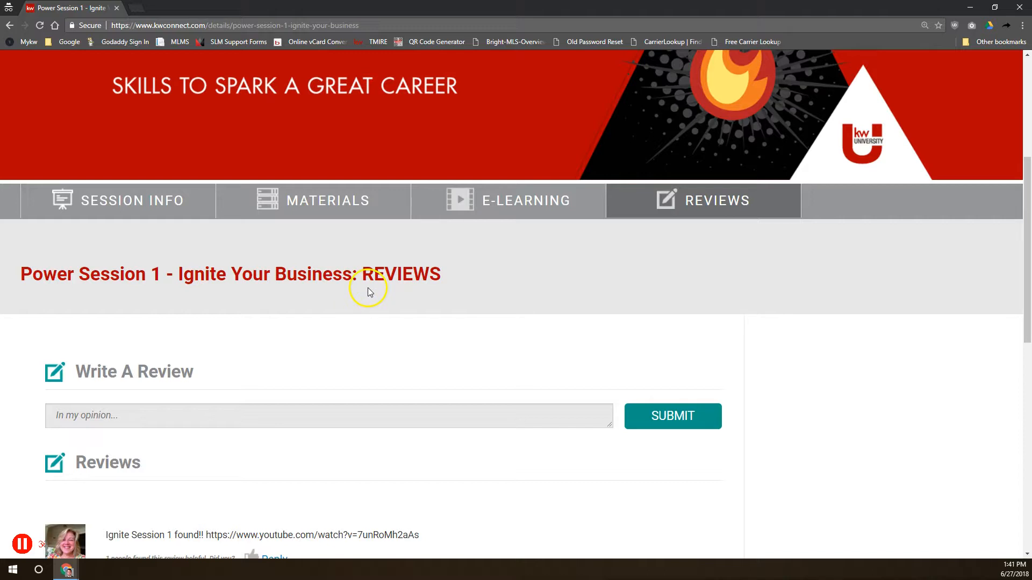
scroll(630, 336, "down", 3)
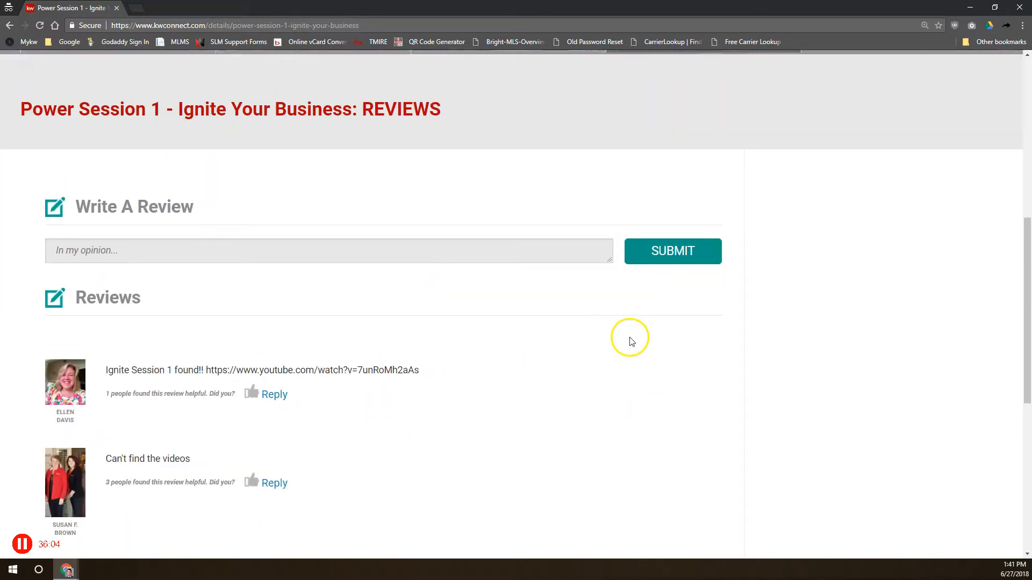
scroll(628, 340, "up", 5)
scroll(632, 366, "up", 3)
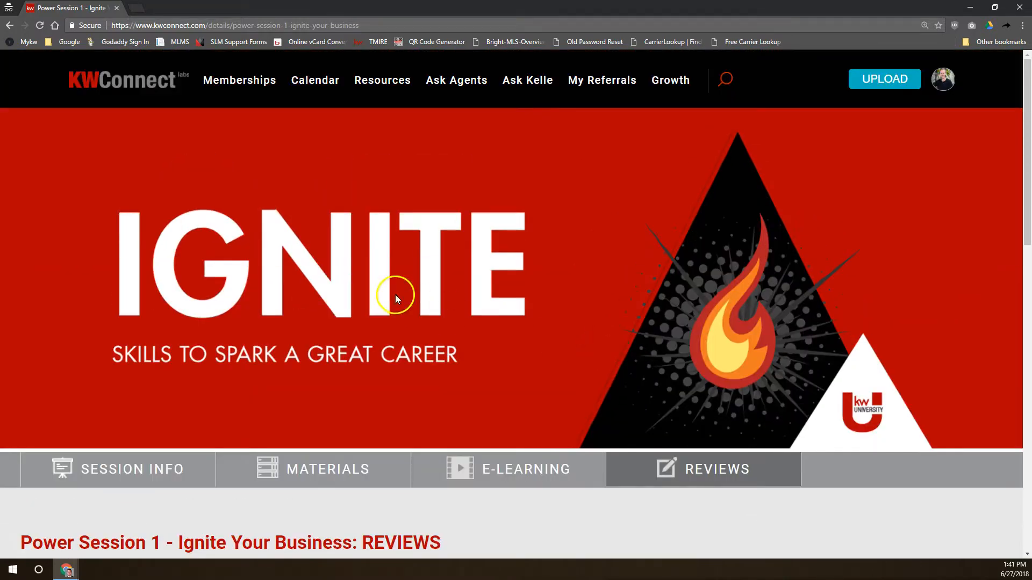
Open the MAPS Coaching resource page and look over its coaching programs
mouse_move(394, 89)
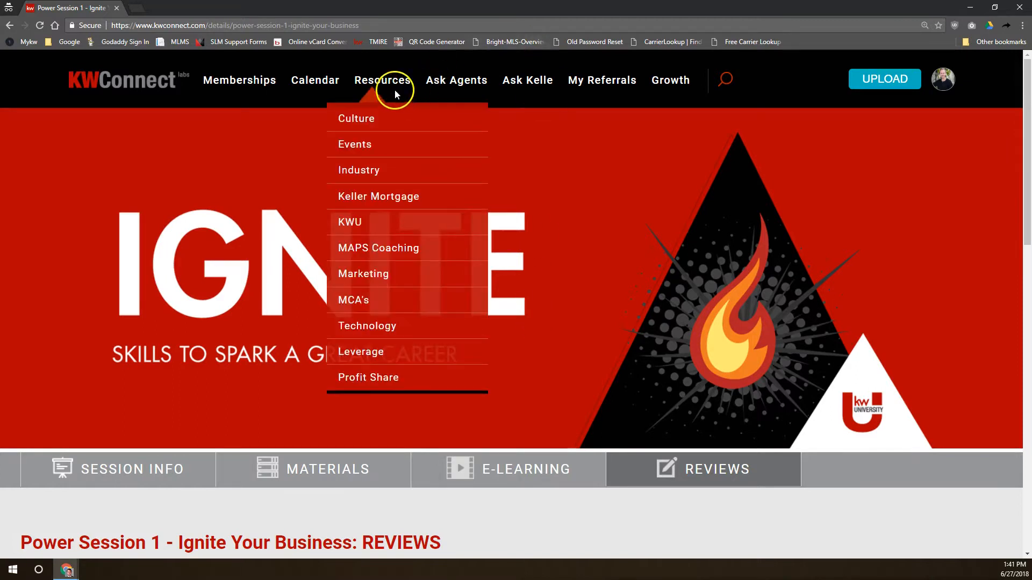
left_click(379, 250)
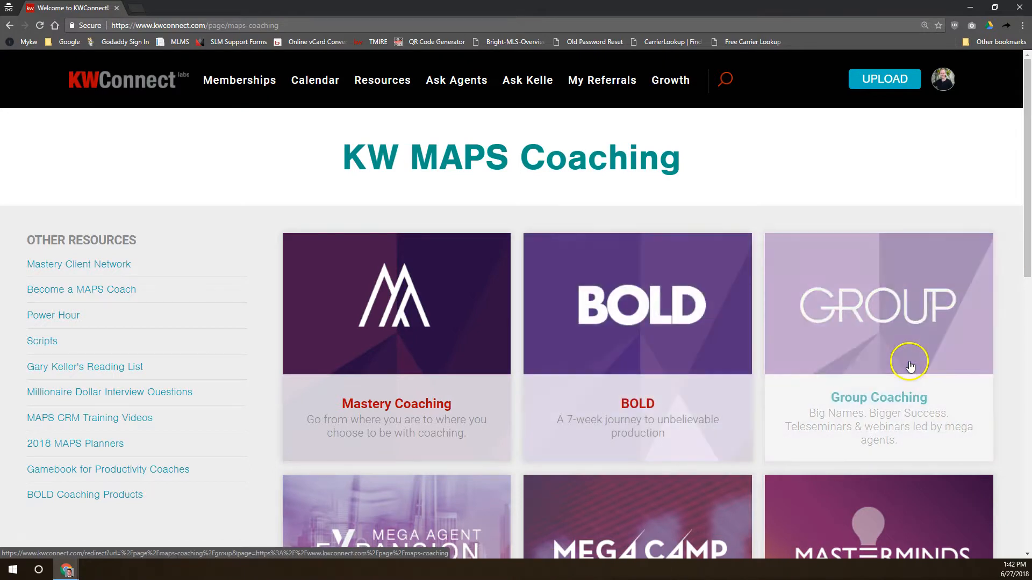
scroll(919, 368, "down", 2)
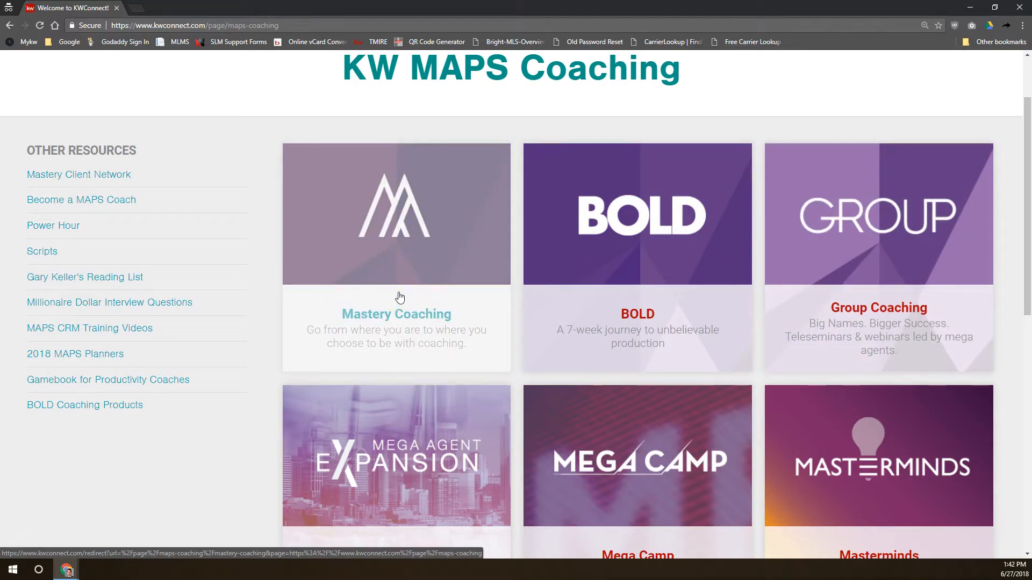
Look over the remaining MAPS Coaching programs, from Mega Agent Expansion to RECHARGE, and return to the beginning of the page
scroll(396, 326, "down", 3)
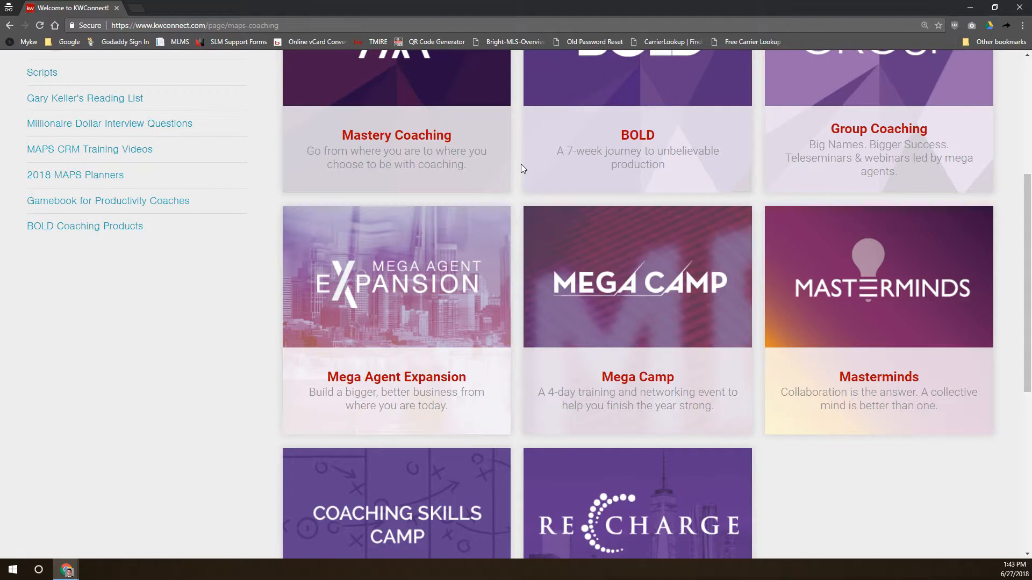
left_click(465, 270)
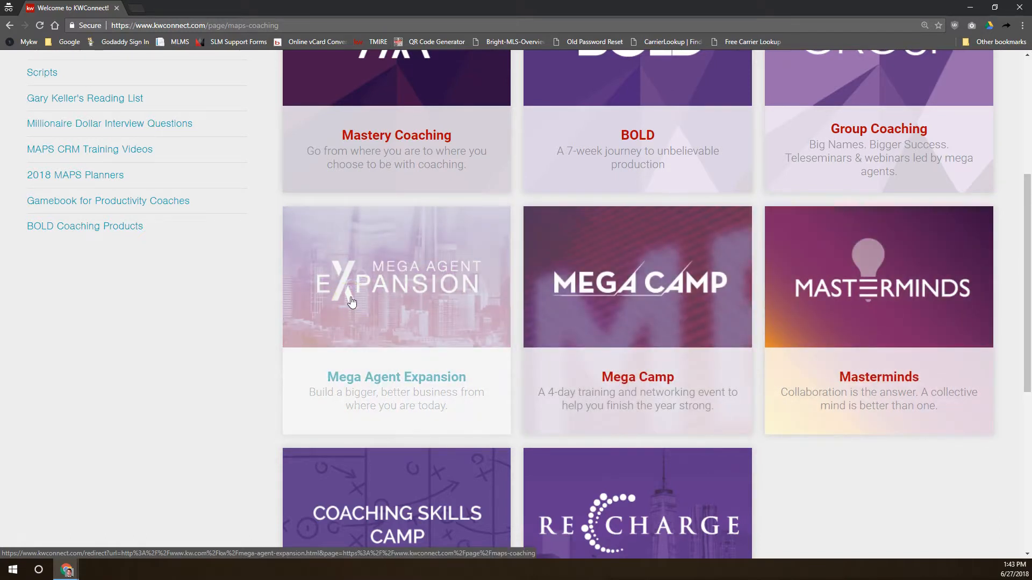
scroll(457, 336, "down", 5)
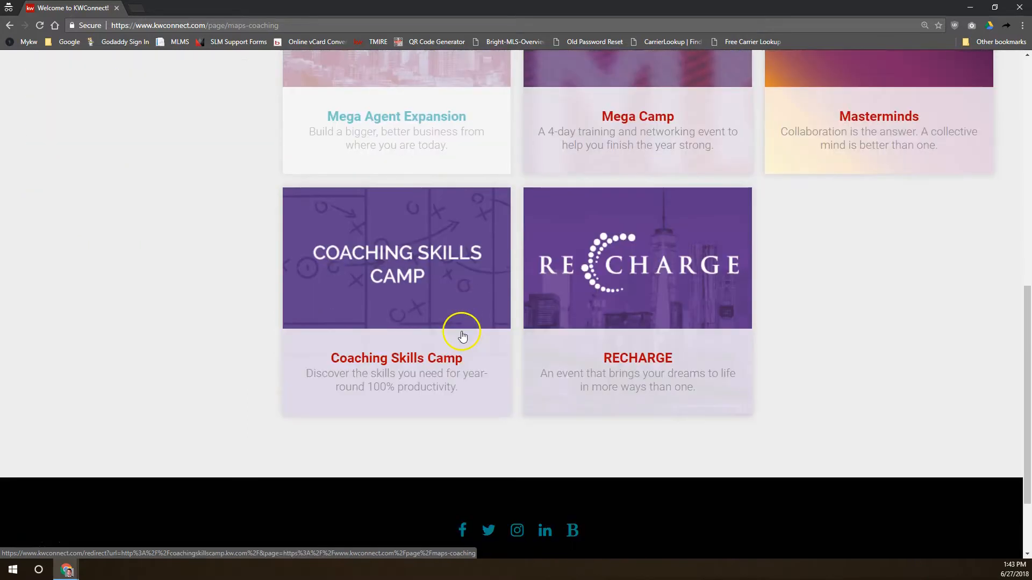
scroll(459, 337, "up", 10)
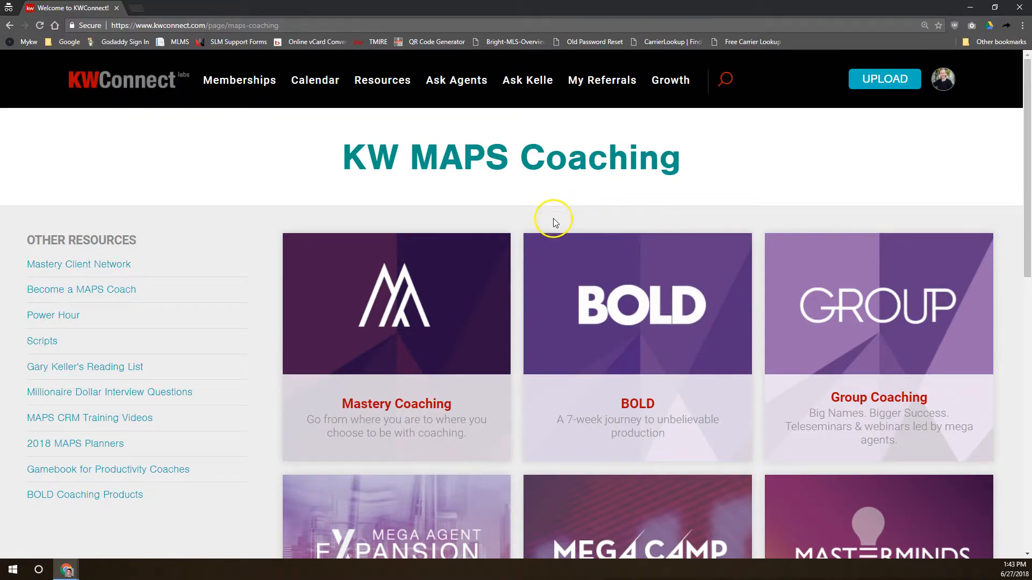
Open the Marketing resource page and look over Listing Presentation Template, KW Red Label and Outfront
mouse_move(378, 81)
left_click(362, 274)
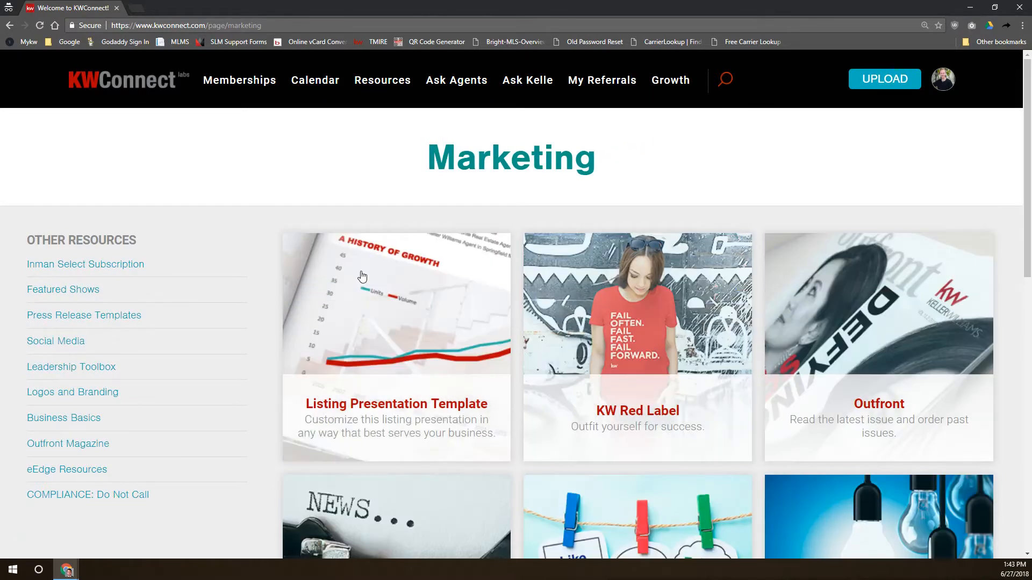
left_click(375, 268)
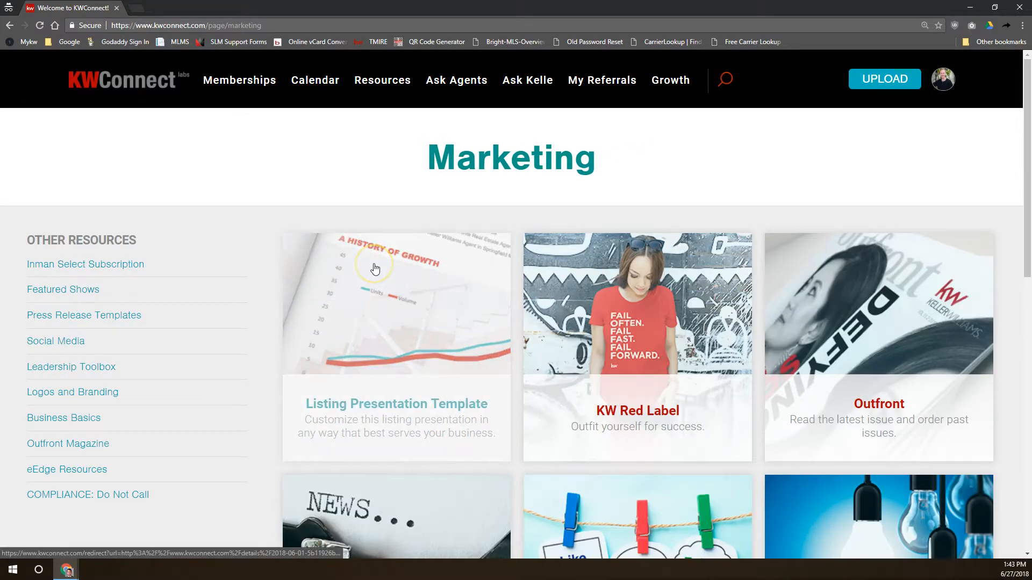
left_click(380, 285)
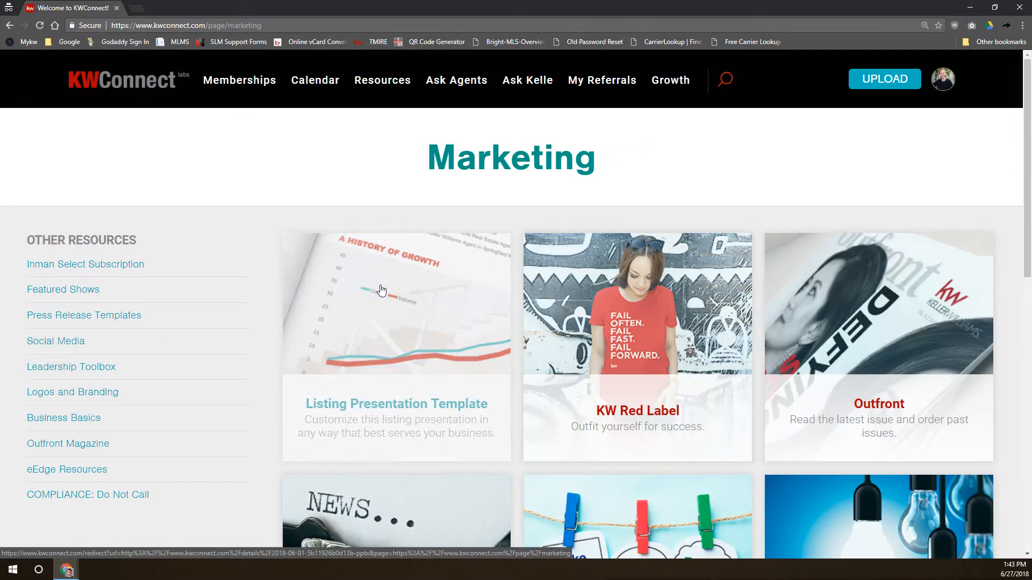
scroll(676, 349, "down", 2)
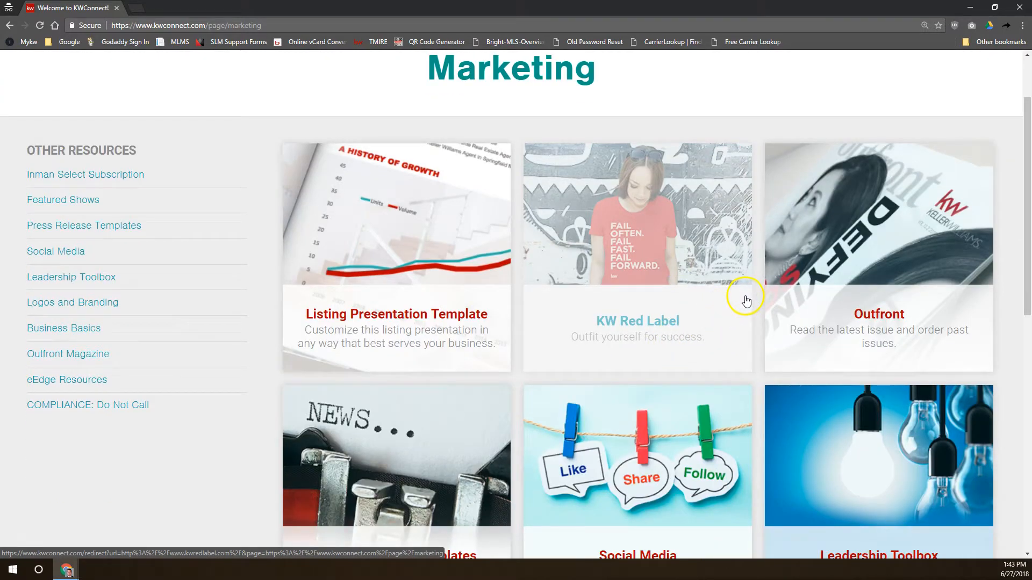
left_click(659, 220)
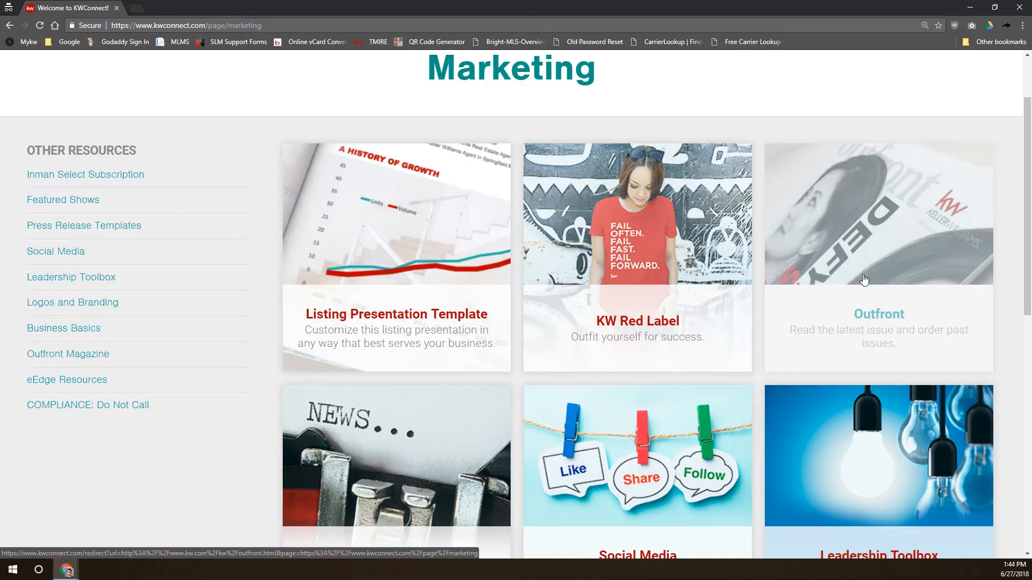
left_click(933, 255)
Look over the remaining marketing resources, from Press Releases Templates to Business Basics, and return to the beginning of the page
scroll(424, 360, "down", 3)
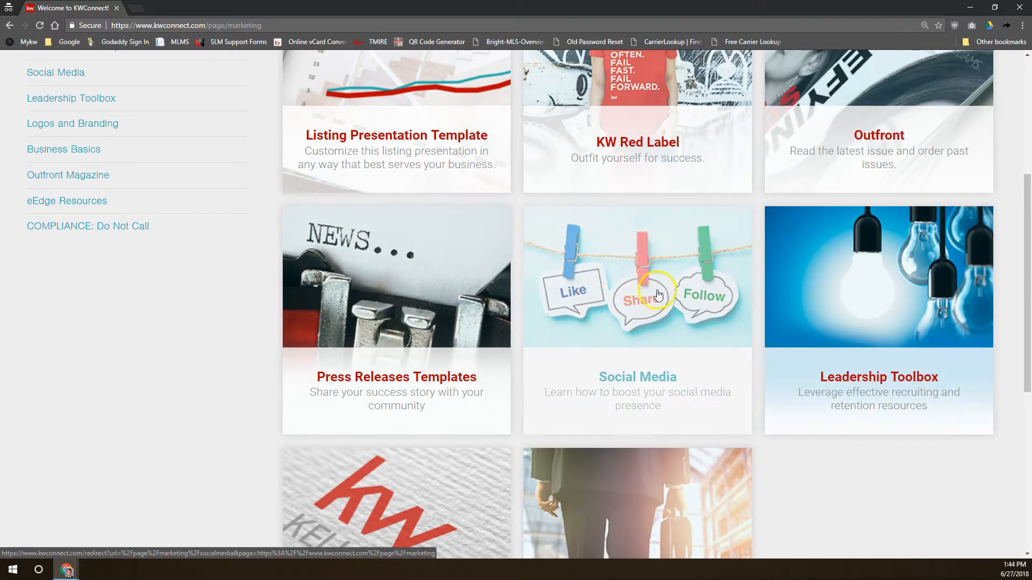
scroll(866, 328, "down", 2)
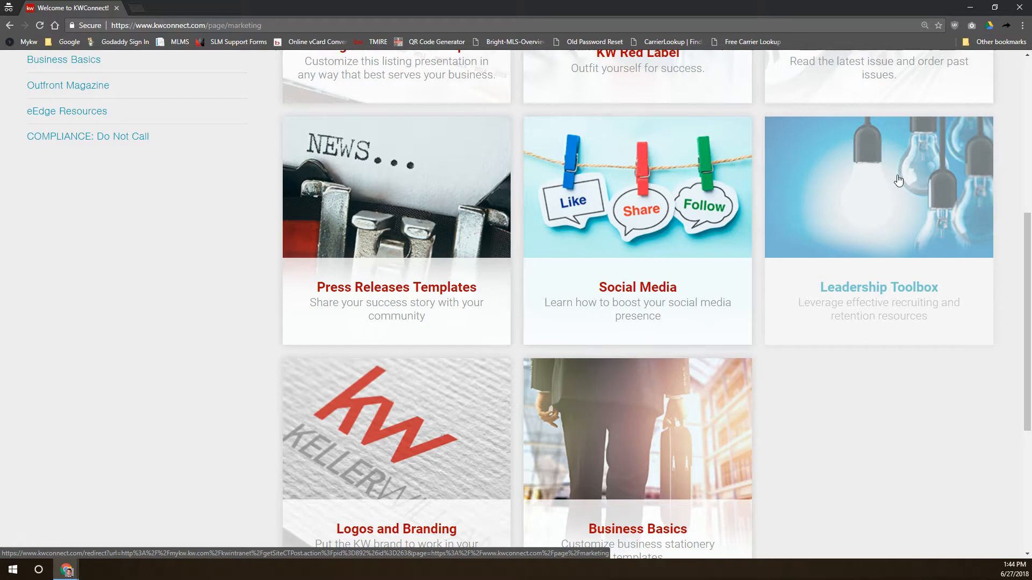
scroll(898, 180, "down", 2)
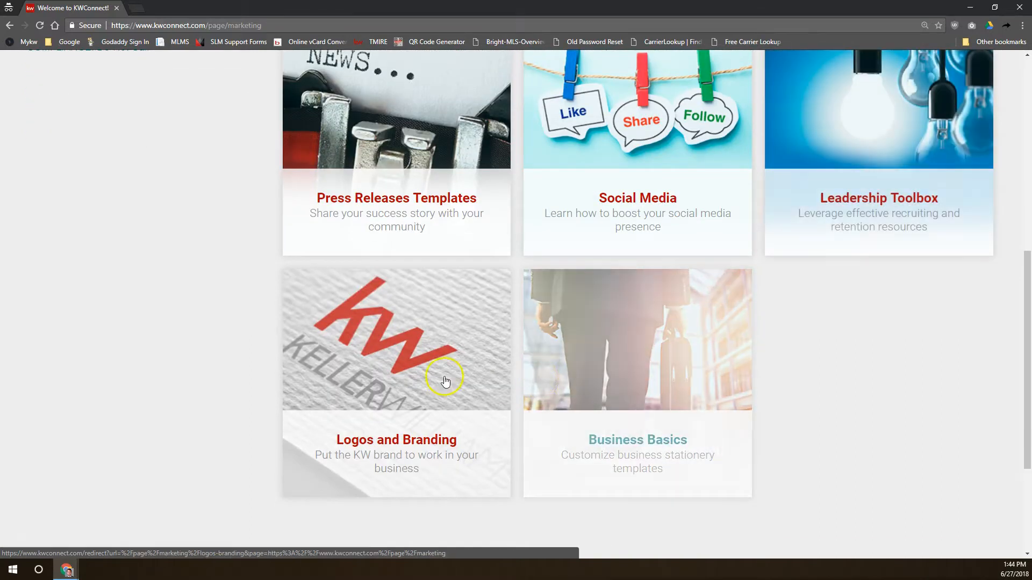
left_click(743, 442)
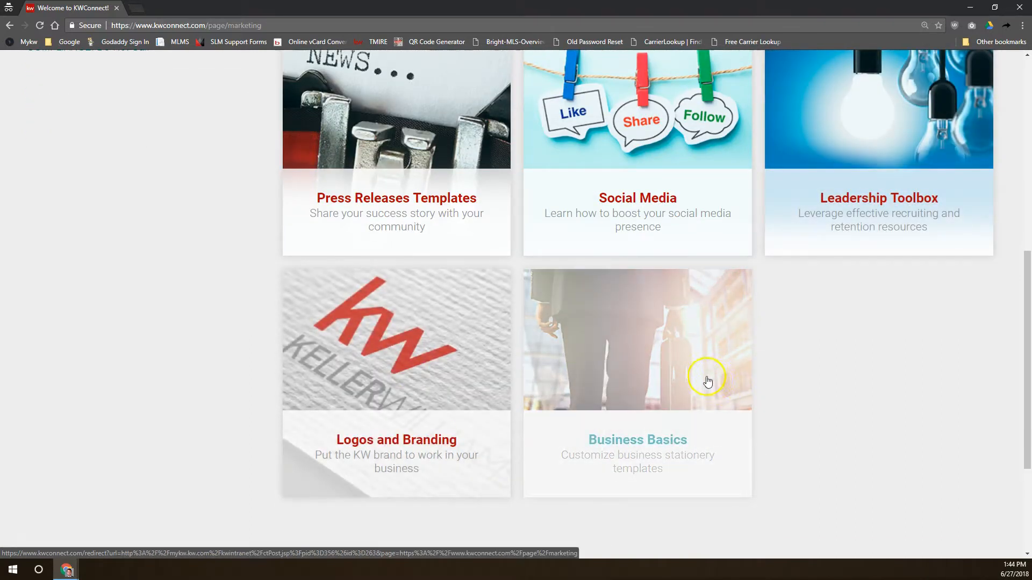
scroll(676, 451, "up", 8)
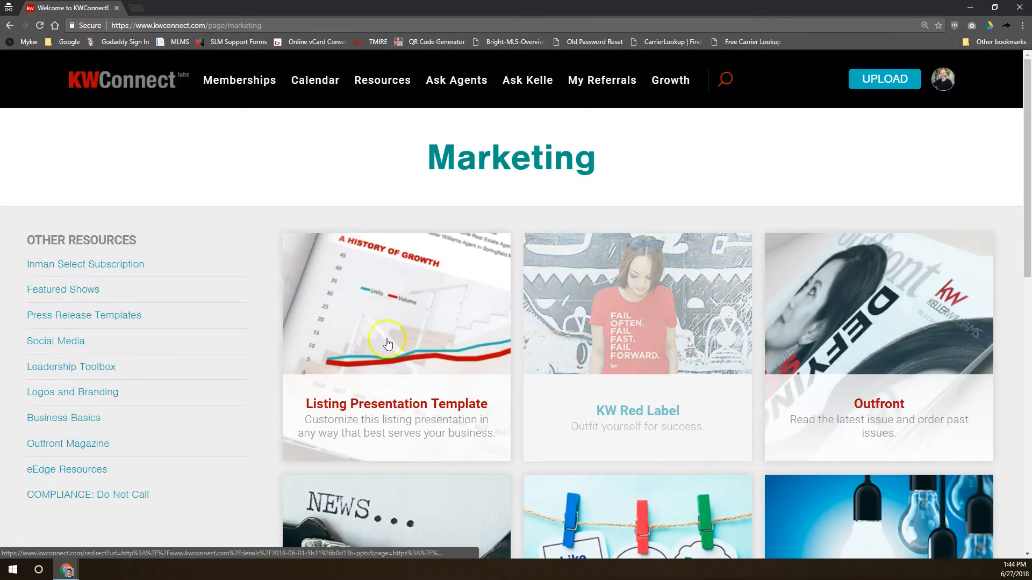
Open the Listing Presentation Template details and read through its instructions and compliance requirements
left_click(362, 410)
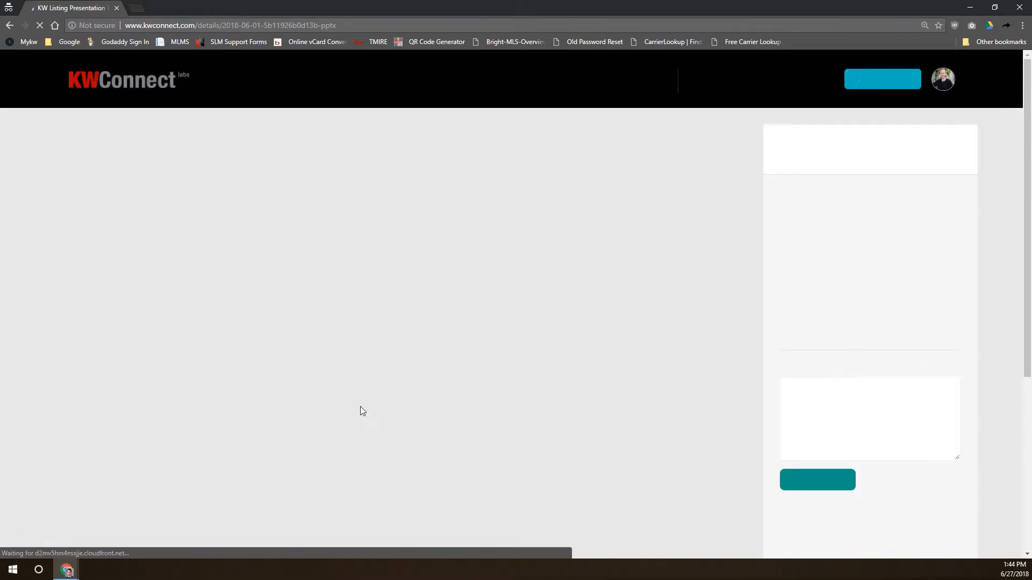
scroll(460, 278, "down", 5)
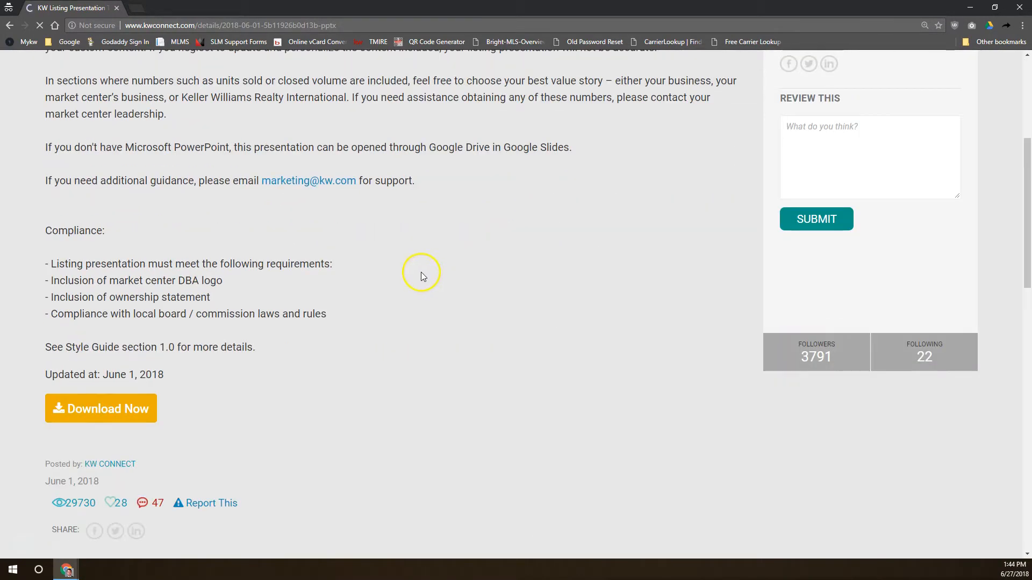
scroll(221, 364, "up", 5)
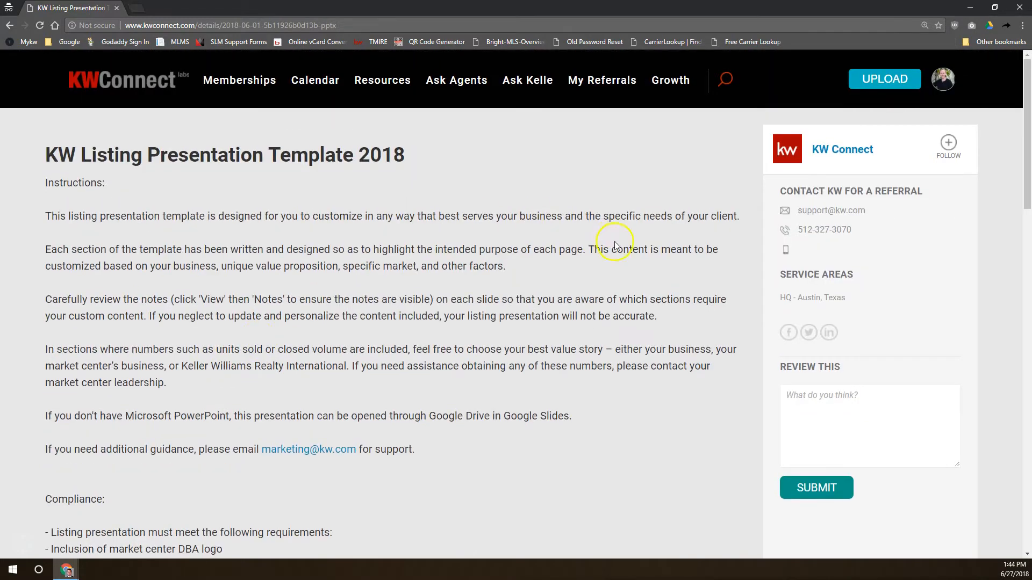
scroll(445, 504, "down", 5)
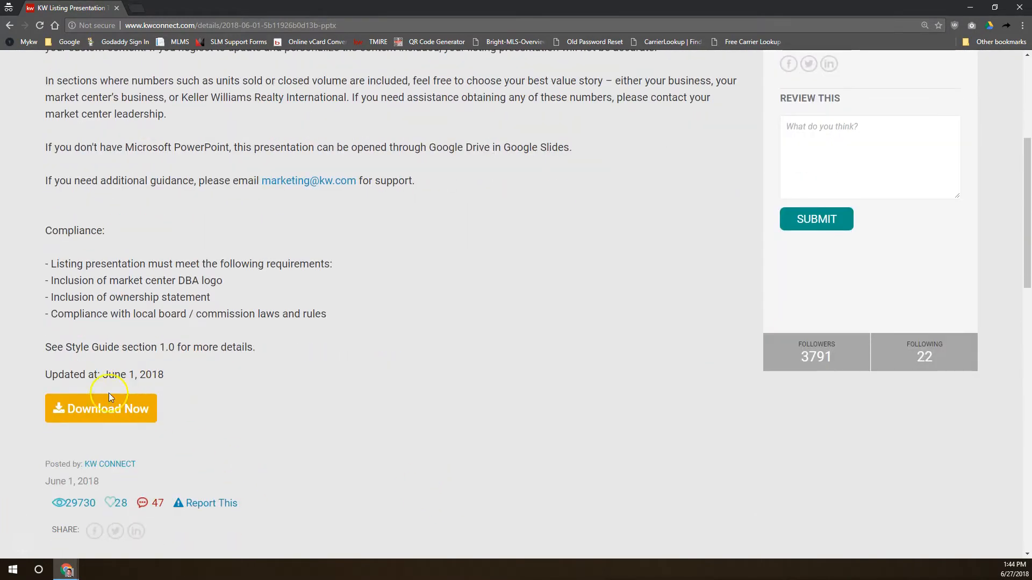
Download the listing presentation template and open the downloaded file in PowerPoint
left_click(96, 403)
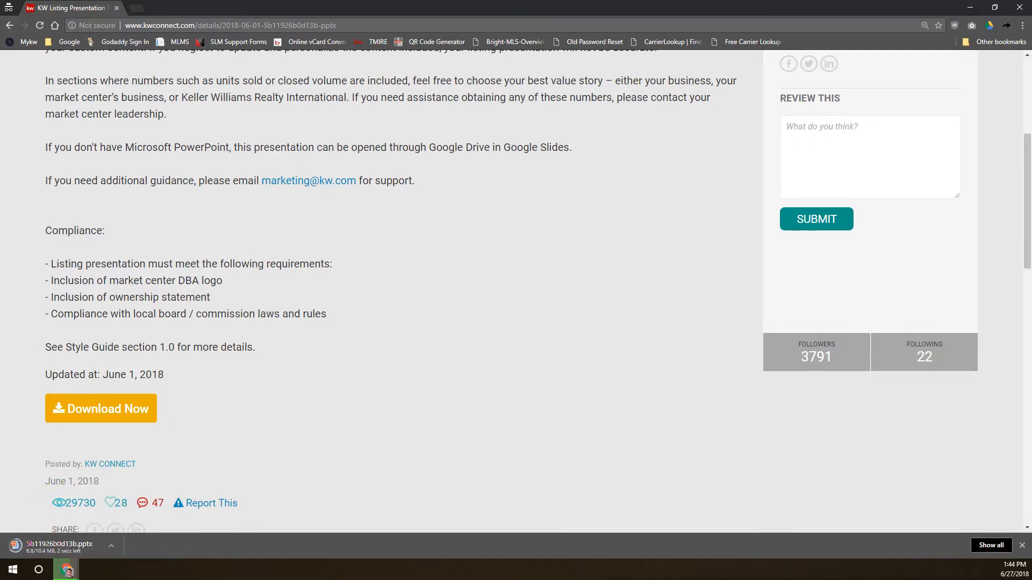
left_click(86, 545)
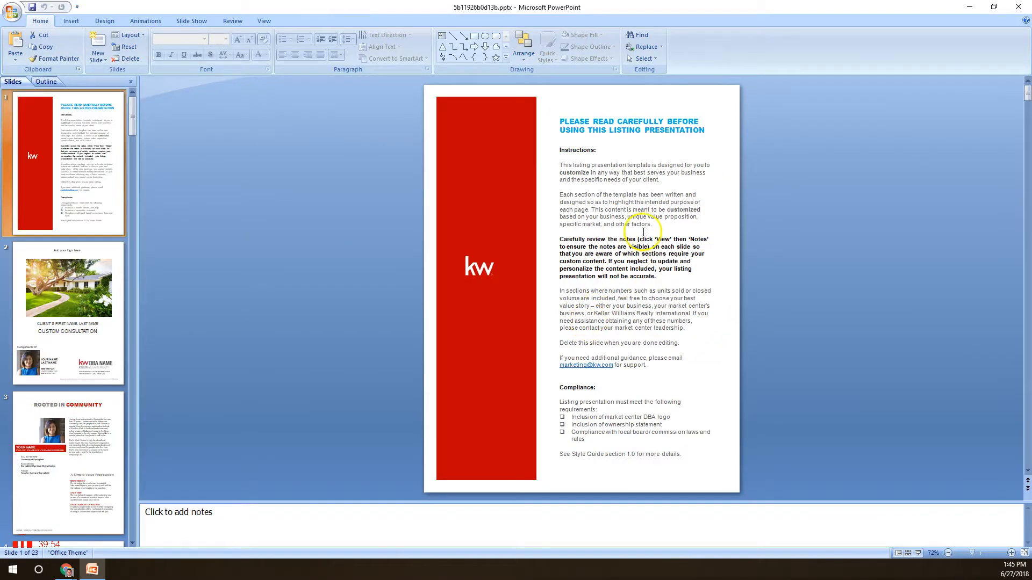
View the template's cover page, Rooted in Community, Your Needs Come First and Your Local Expert slides
left_click(102, 312)
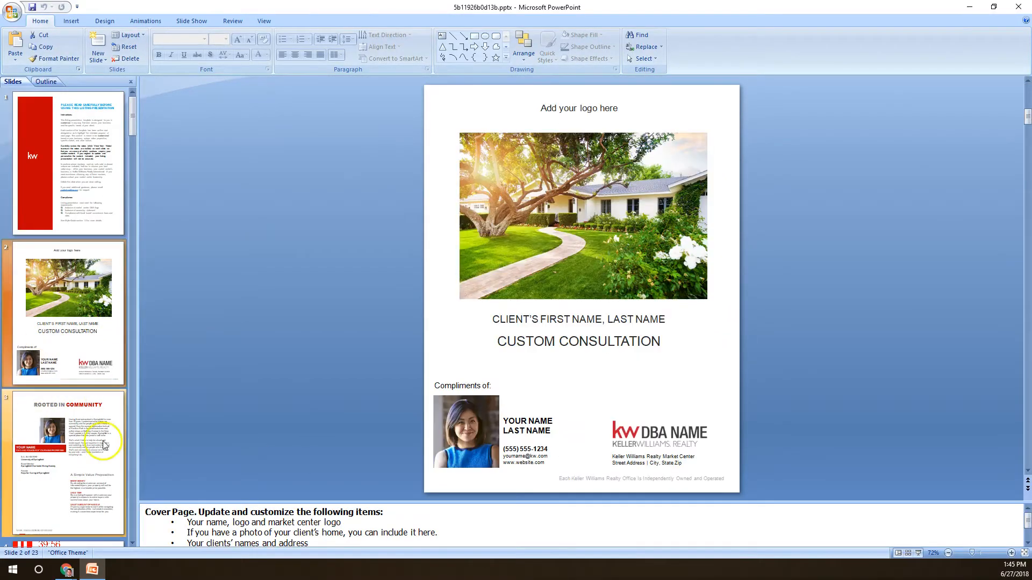
left_click(102, 459)
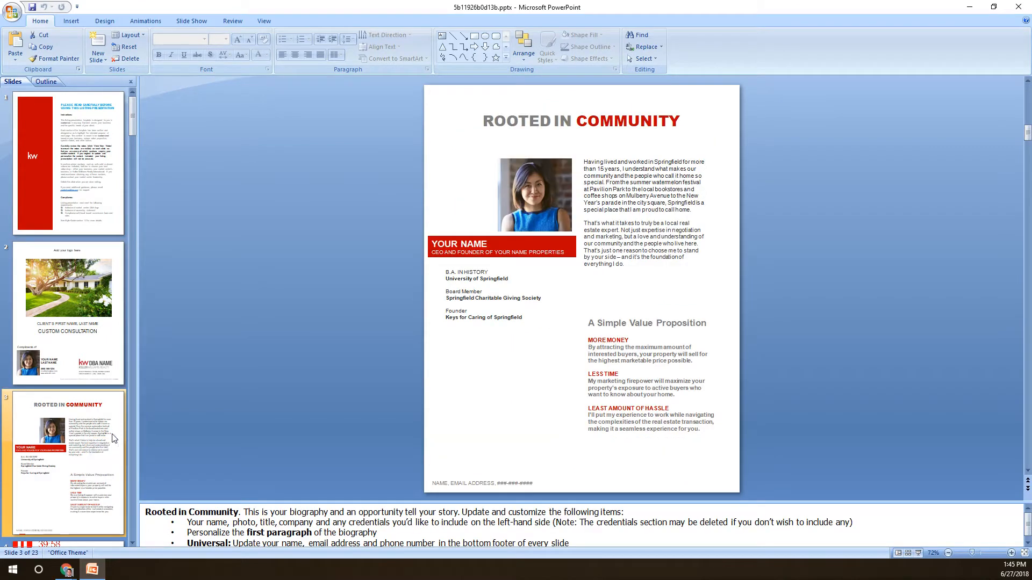
scroll(110, 414, "down", 3)
left_click(84, 313)
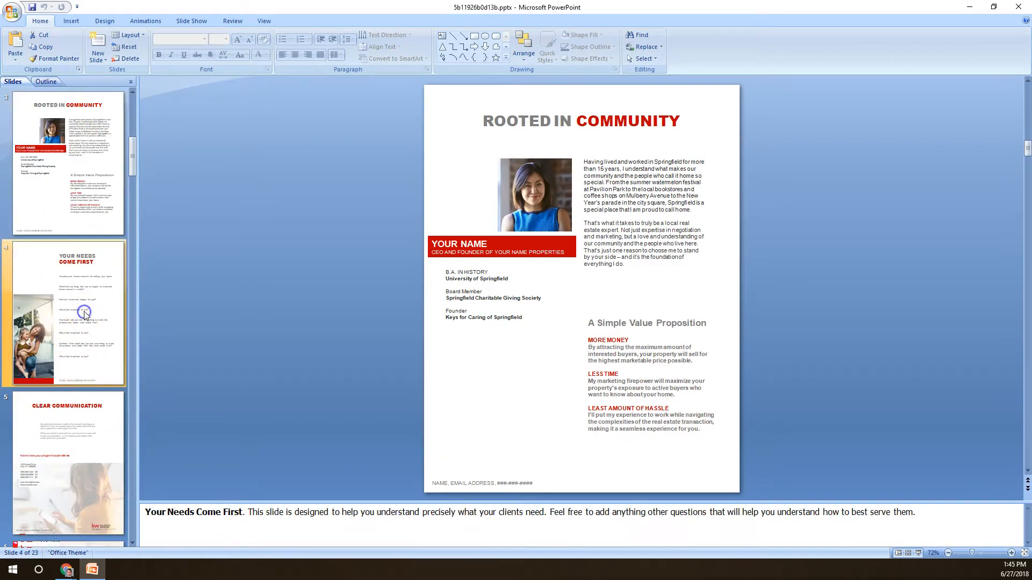
scroll(85, 313, "down", 5)
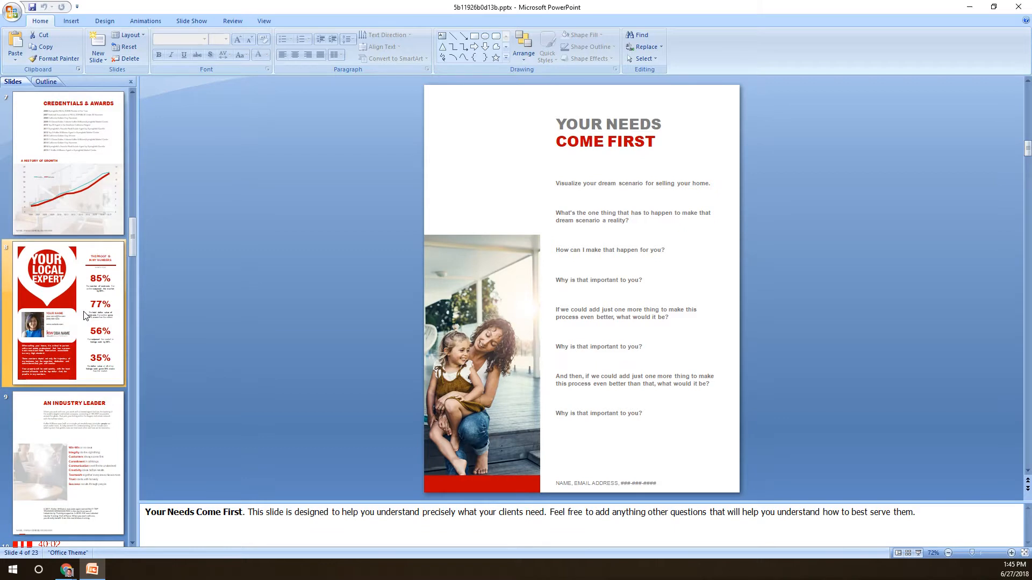
left_click(84, 313)
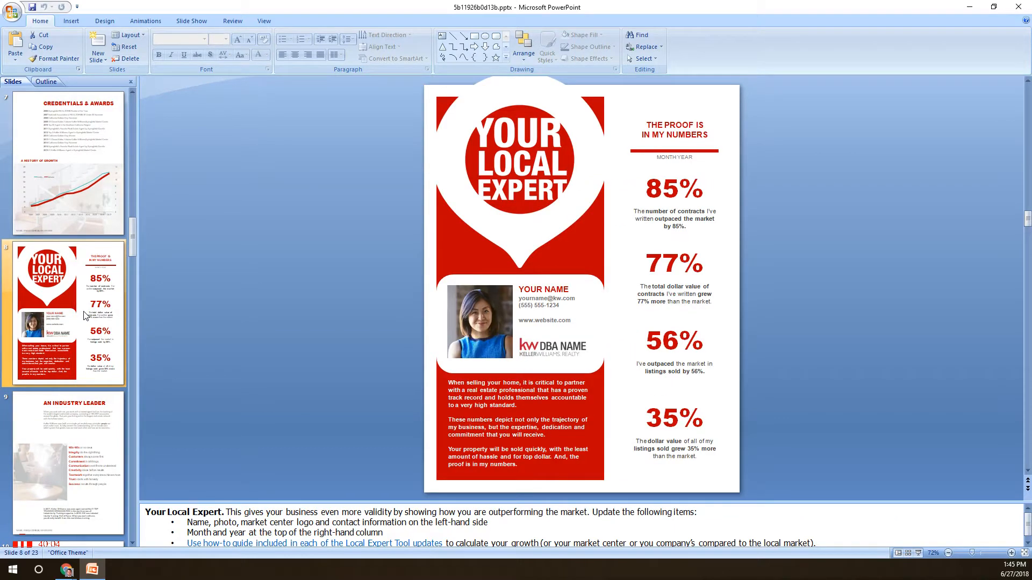
View the Your Custom Marketing Plan cover slide and slide 16 with its marketing activities, and look over the slides that follow
left_click(77, 417)
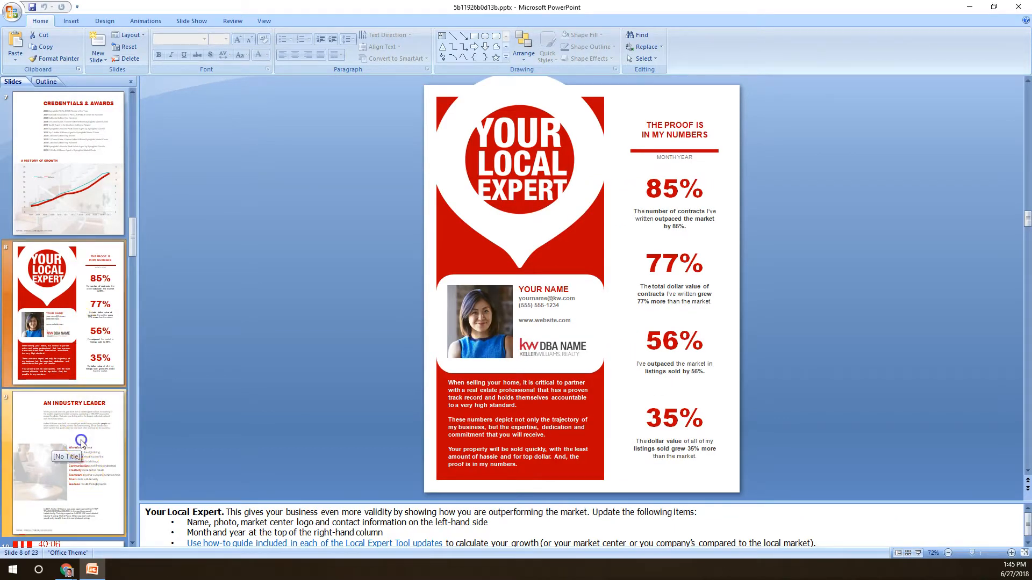
scroll(80, 438, "down", 5)
left_click(72, 426)
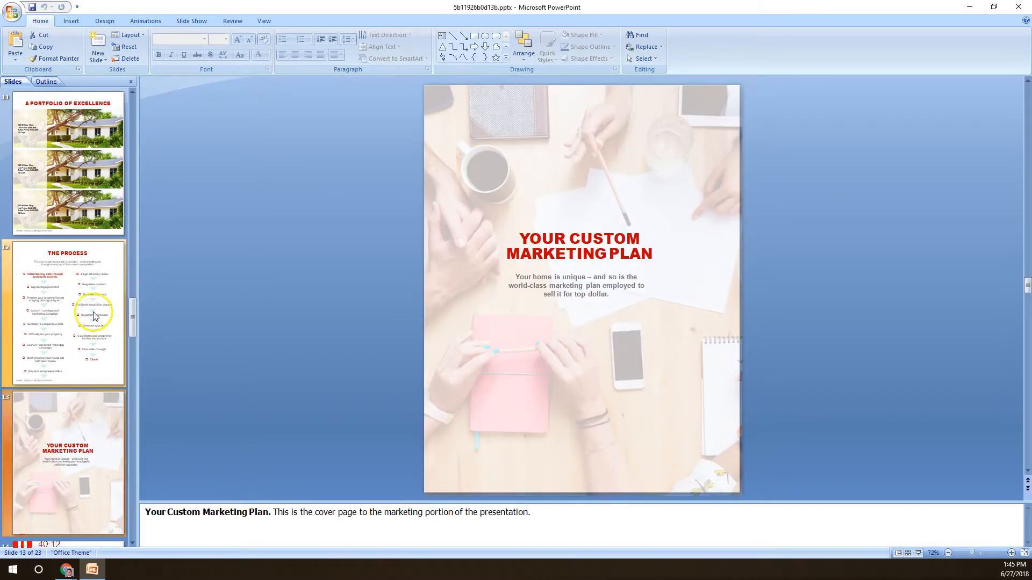
scroll(24, 313, "down", 5)
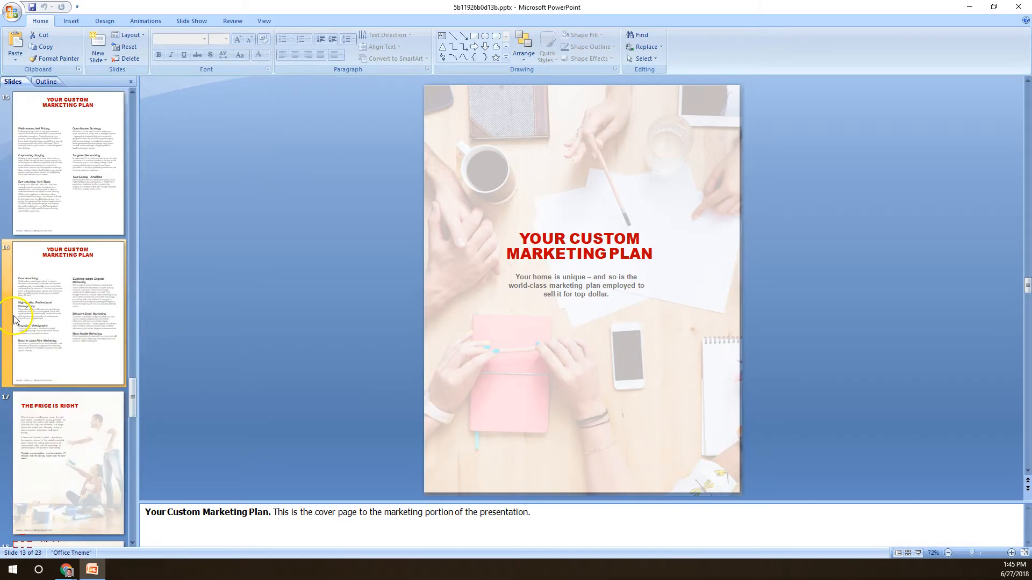
left_click(80, 311)
scroll(73, 307, "down", 2)
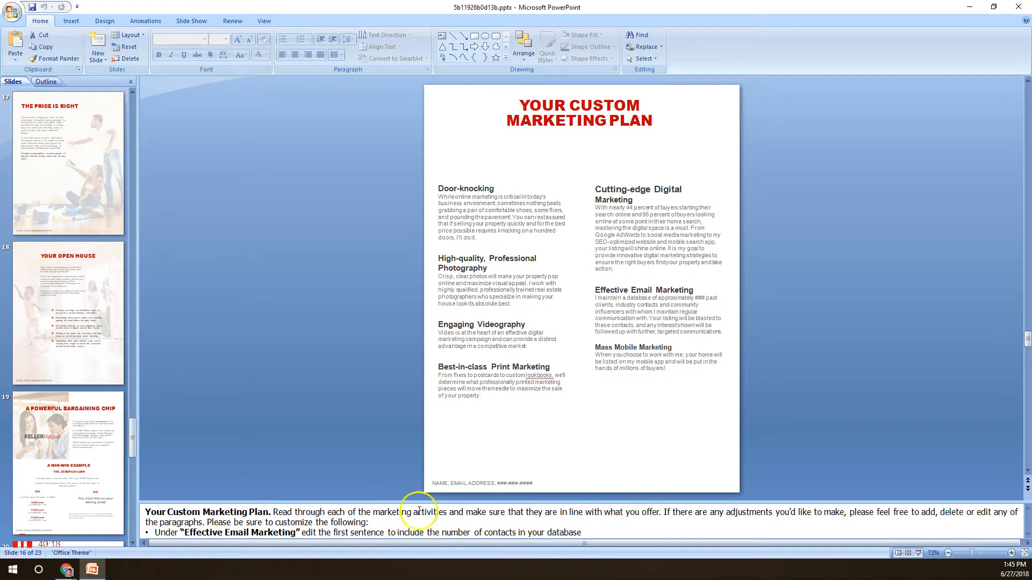
Enlarge the notes area of slide 16 to read its full customization notes, and close the presentation
left_click(305, 513)
left_click_drag(319, 504, 329, 413)
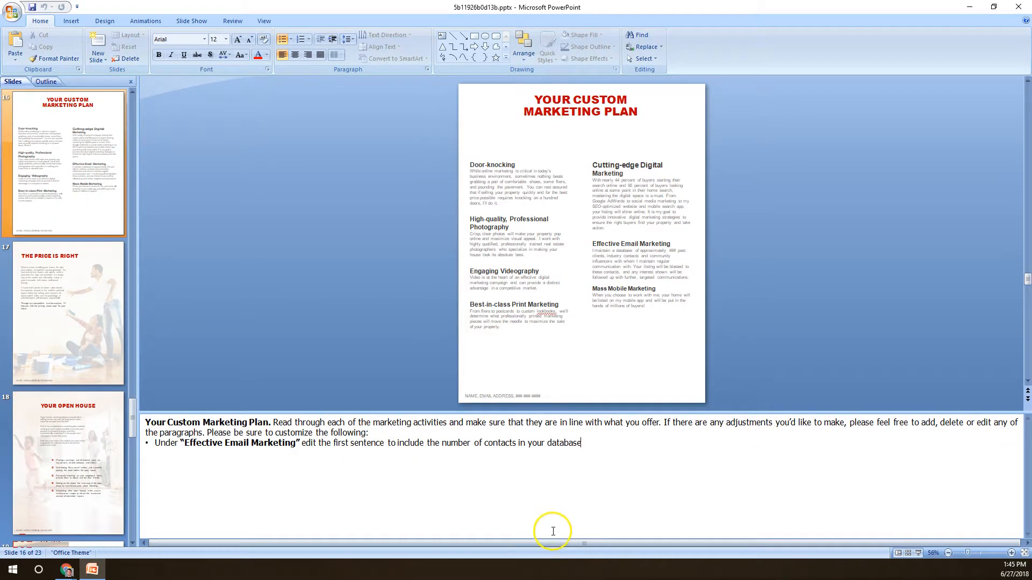
scroll(114, 428, "up", 15)
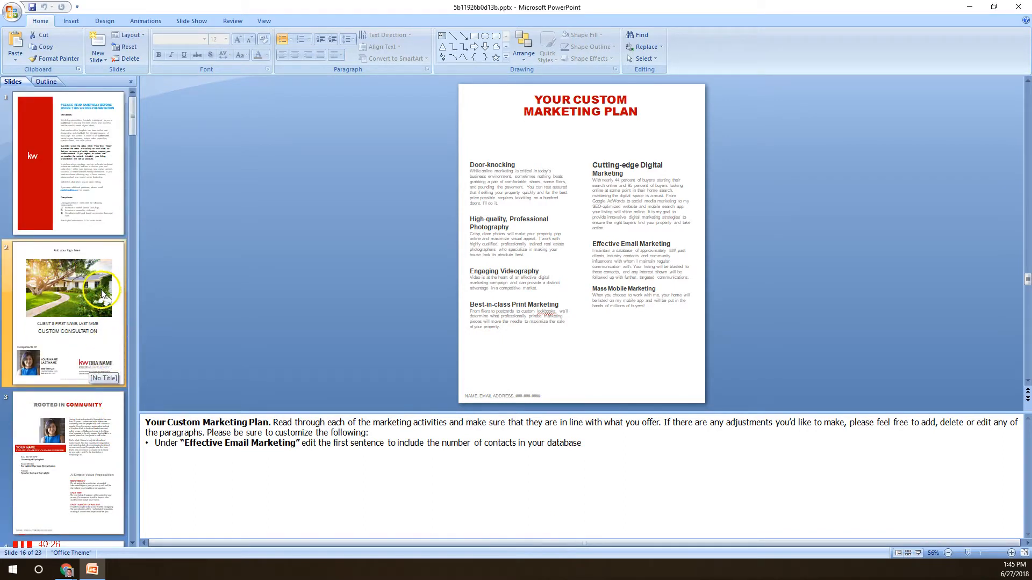
left_click(1019, 6)
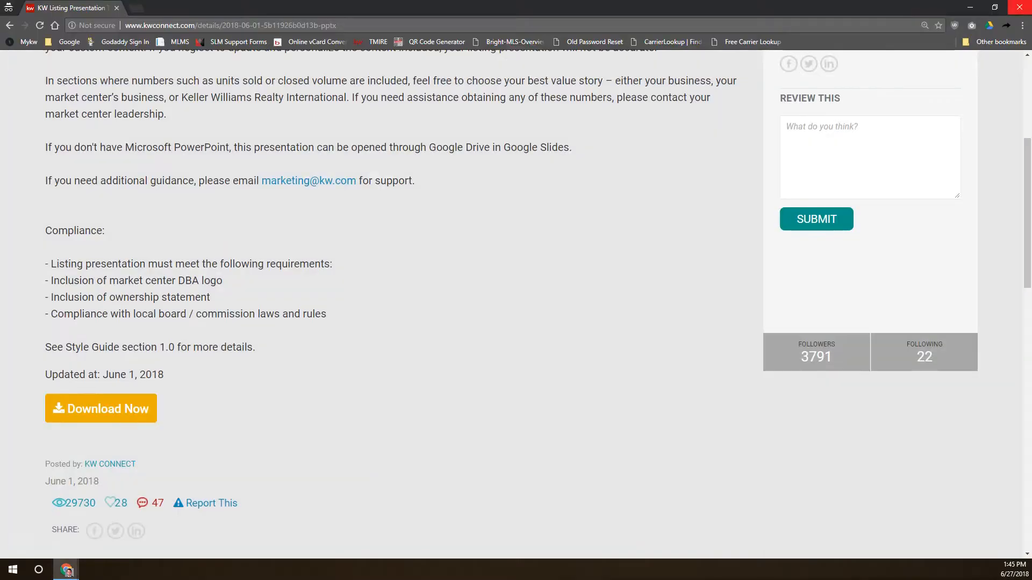
Return to the beginning of the template's web page and display the site's content search field
scroll(466, 430, "up", 6)
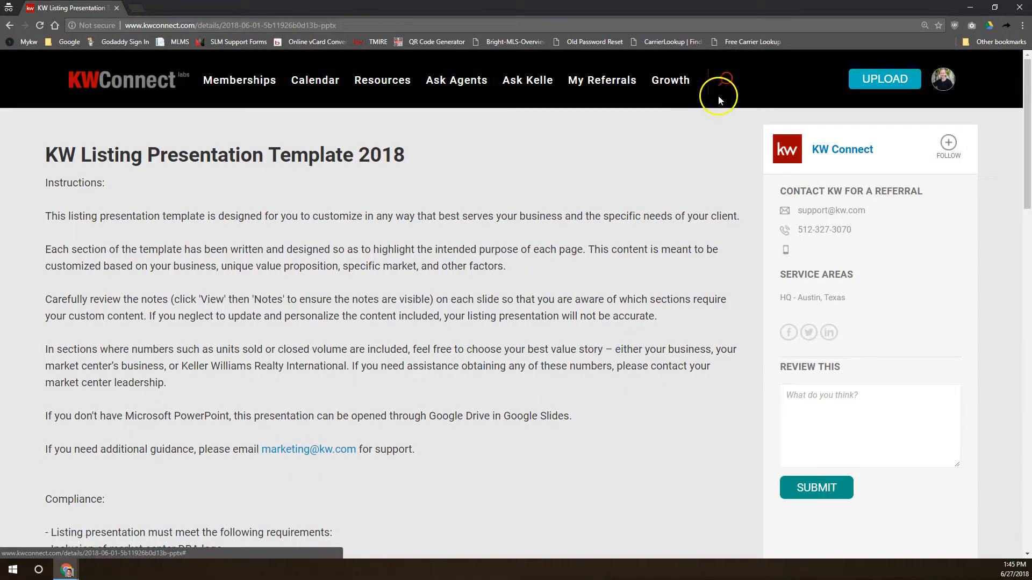
left_click(729, 82)
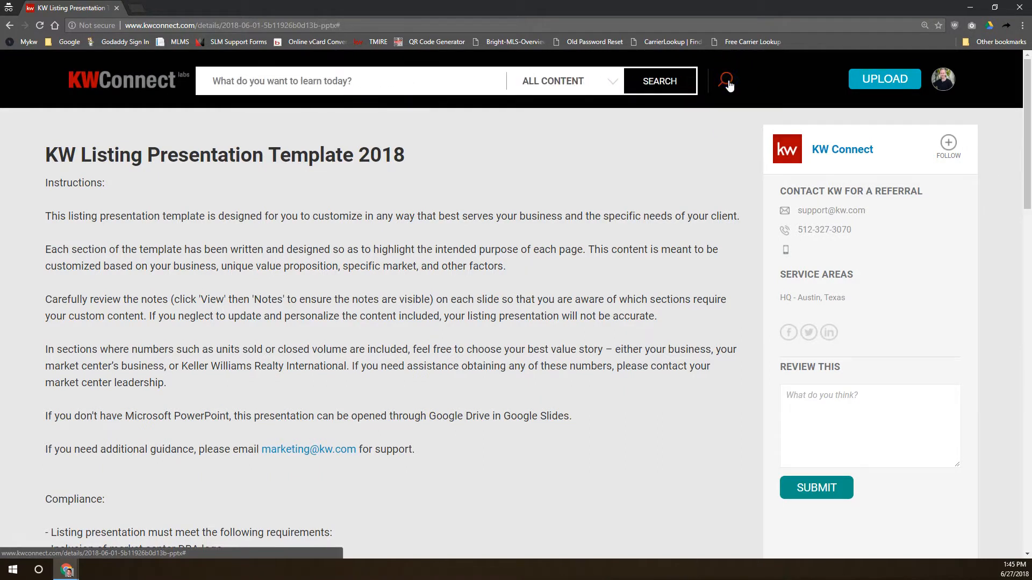
left_click(335, 81)
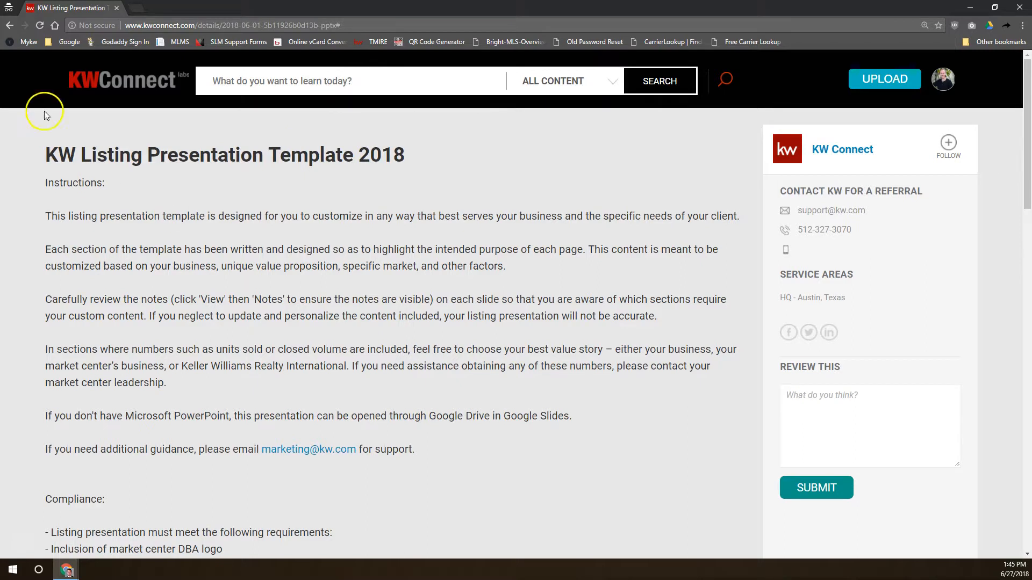
Return to the KWConnect home page and search all content for "listing presentation"
left_click(118, 86)
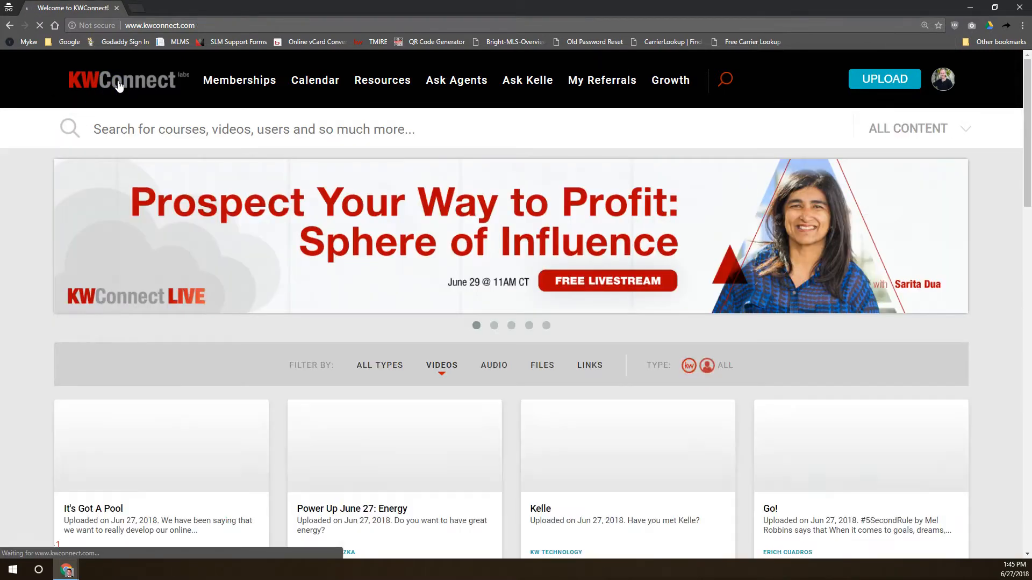
left_click(152, 79)
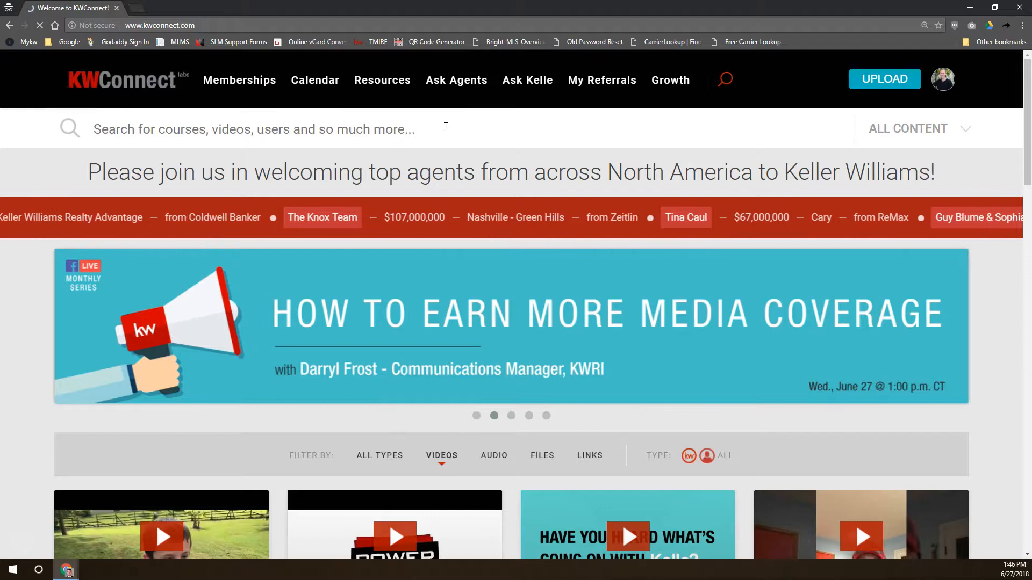
type("listing presentation")
key("Return")
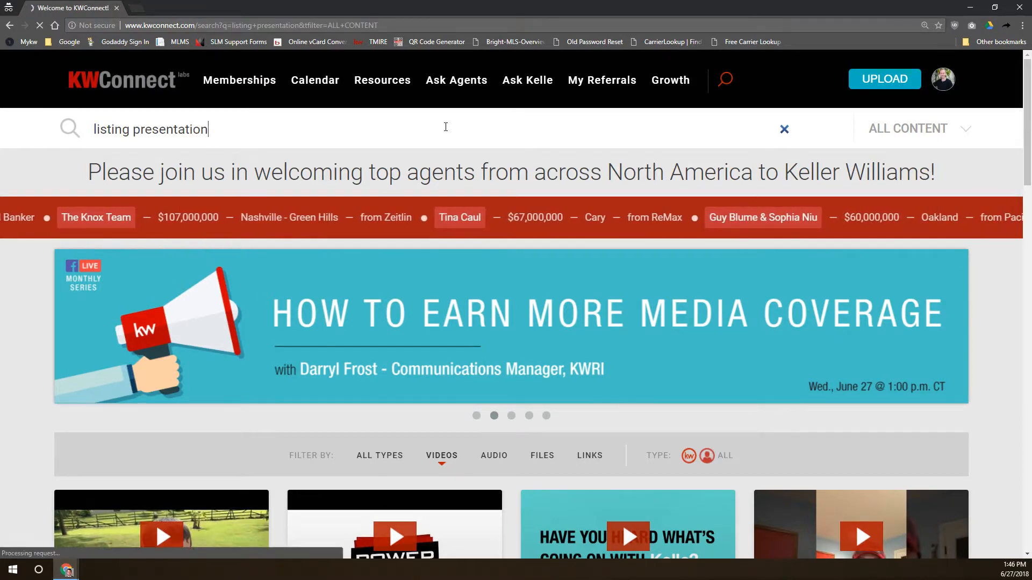
Open the KW Listing Presentation Template 2018 result, view its instructions and download option, and return to the search results
scroll(338, 232, "down", 3)
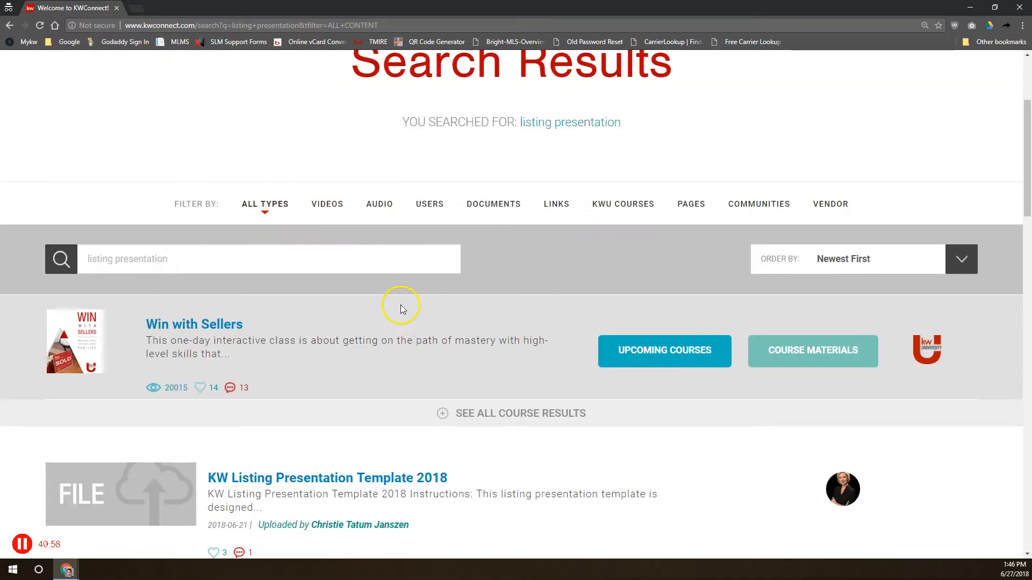
scroll(401, 304, "down", 5)
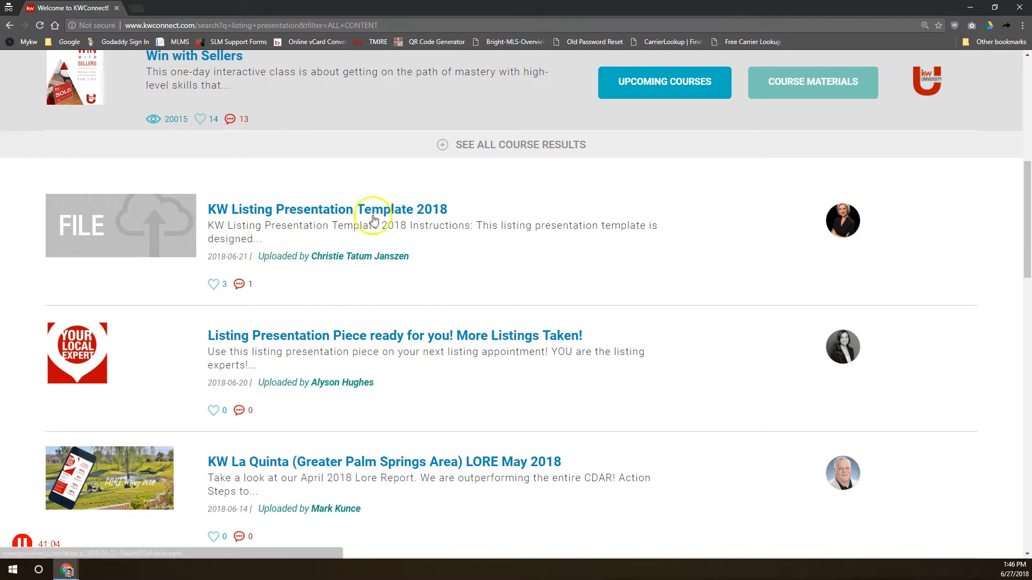
left_click(402, 215)
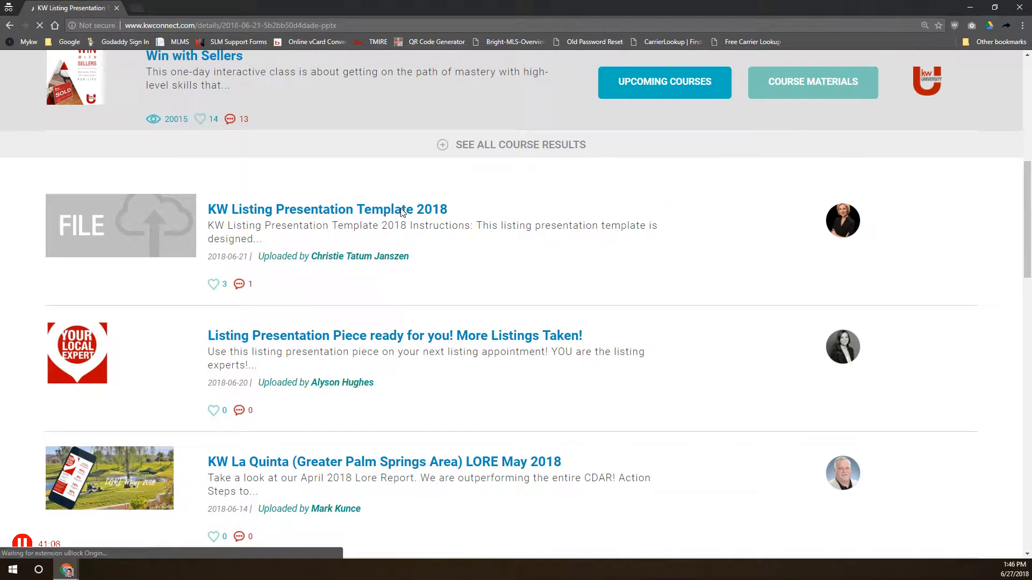
scroll(396, 207, "down", 6)
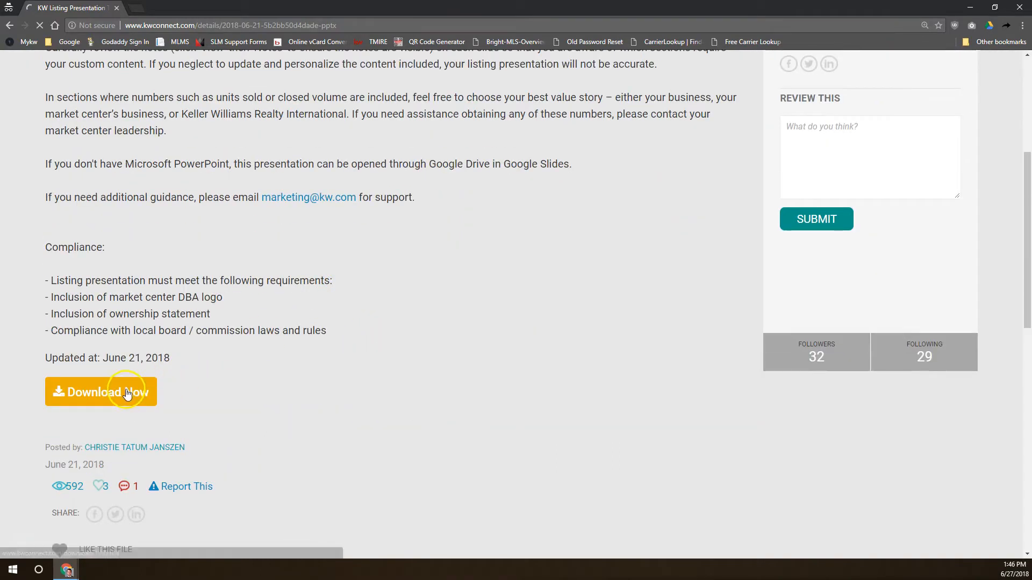
scroll(346, 264, "up", 5)
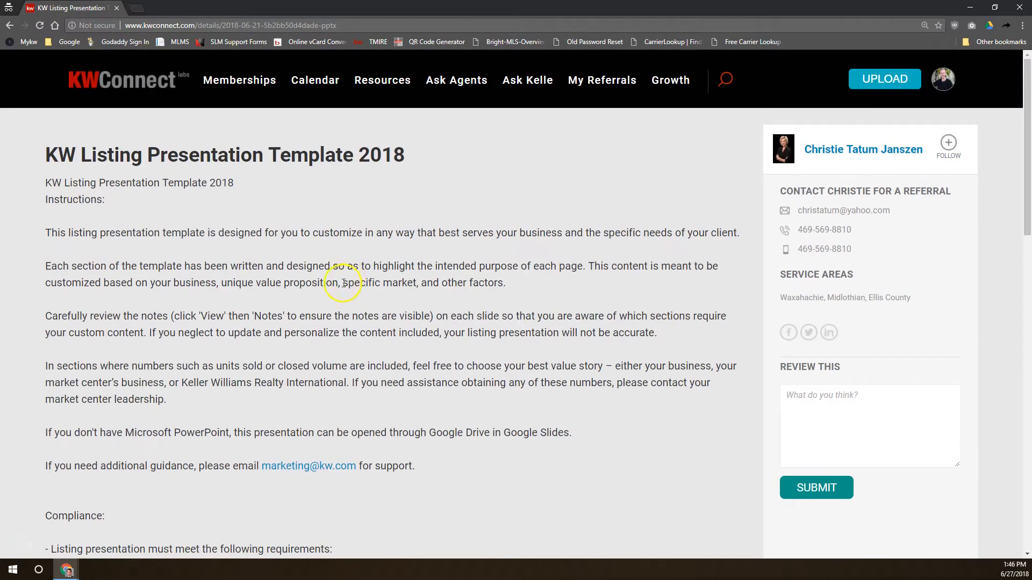
left_click(10, 26)
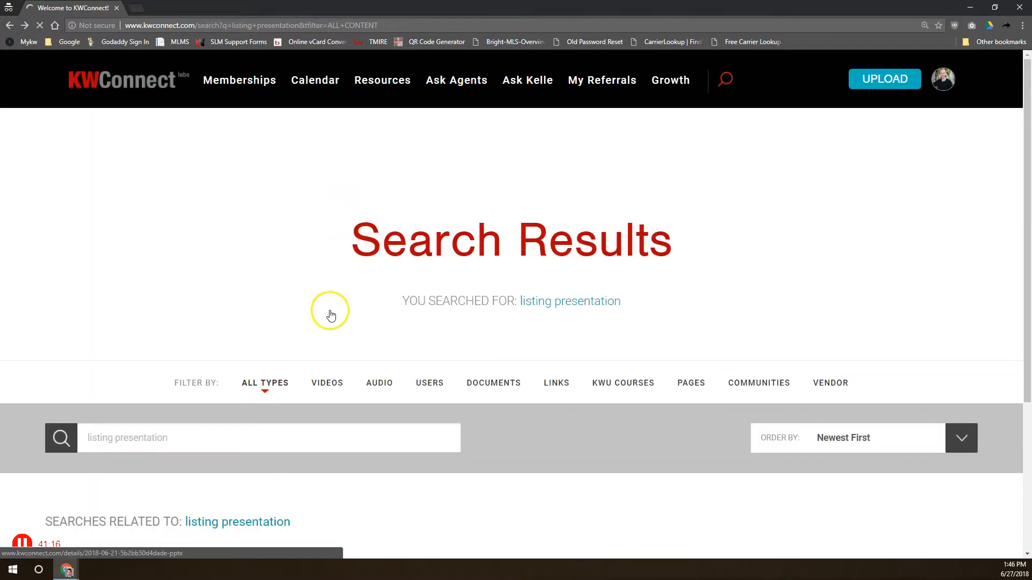
Look through the listing presentation results, including the Google Slides editing and customization videos, and return to the beginning of the page
scroll(329, 311, "down", 10)
scroll(318, 242, "up", 3)
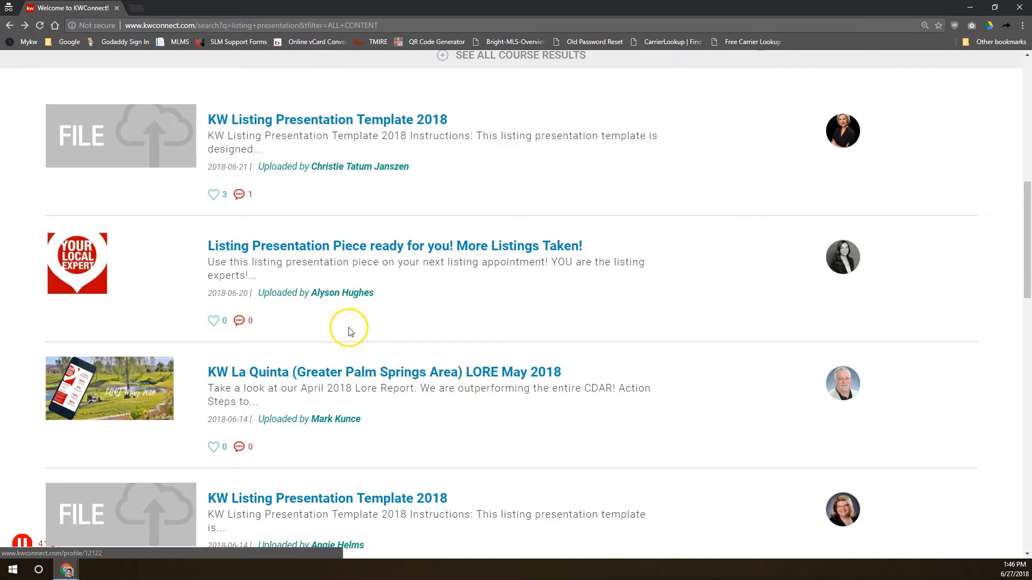
scroll(327, 311, "down", 2)
scroll(302, 274, "down", 2)
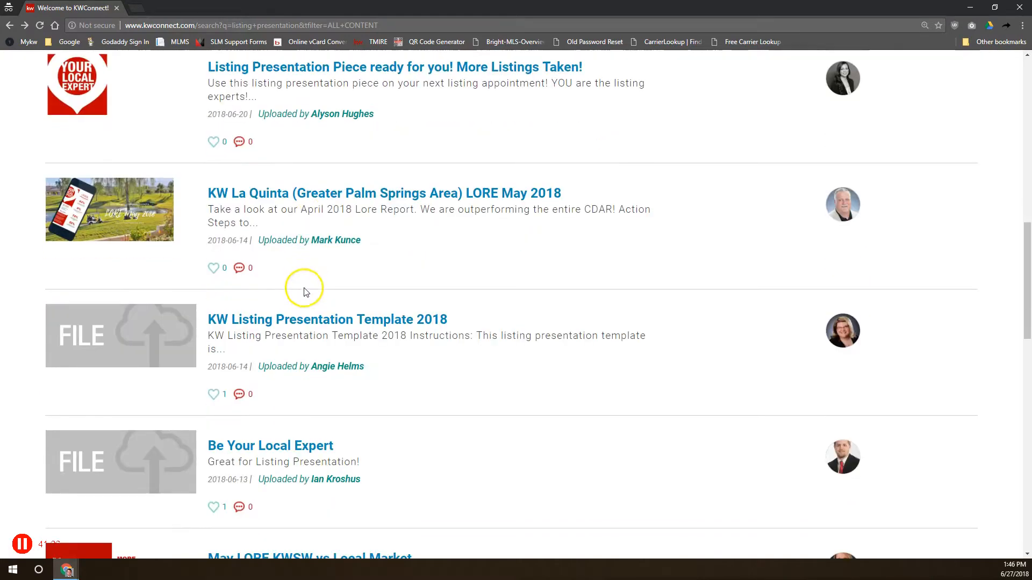
scroll(296, 226, "down", 2)
scroll(304, 226, "down", 1)
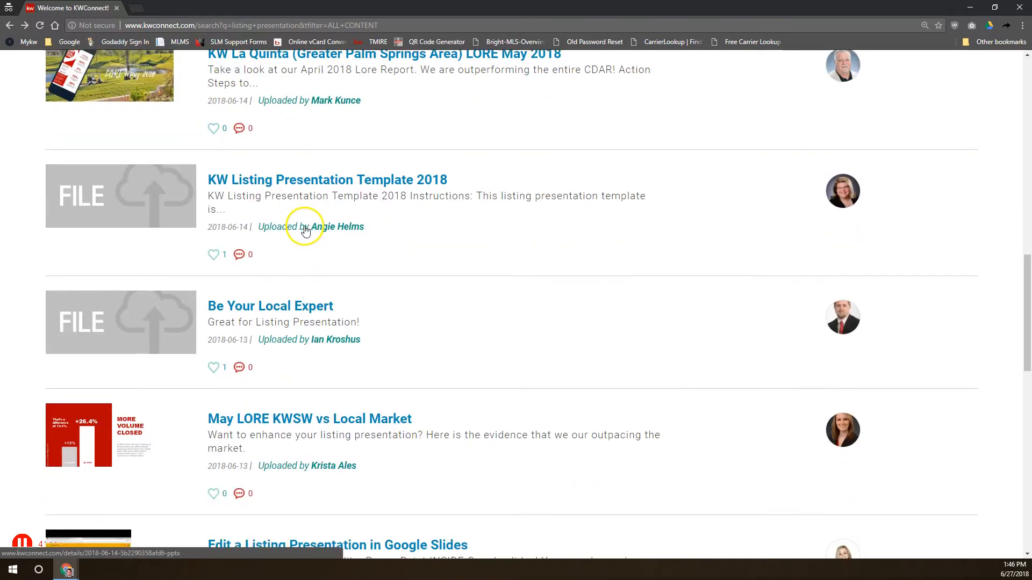
scroll(303, 229, "down", 5)
scroll(309, 245, "down", 4)
scroll(310, 236, "down", 2)
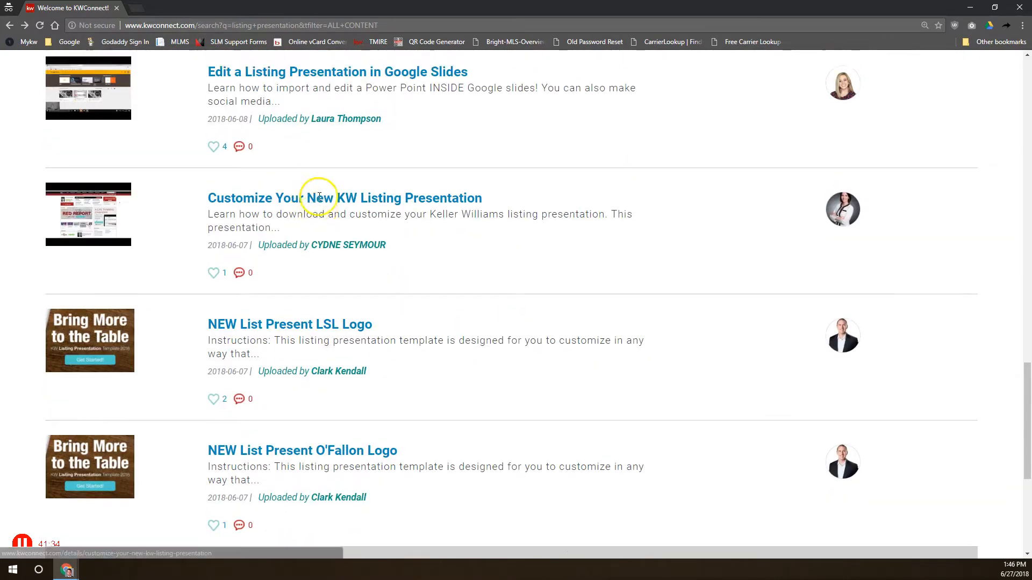
scroll(319, 196, "up", 2)
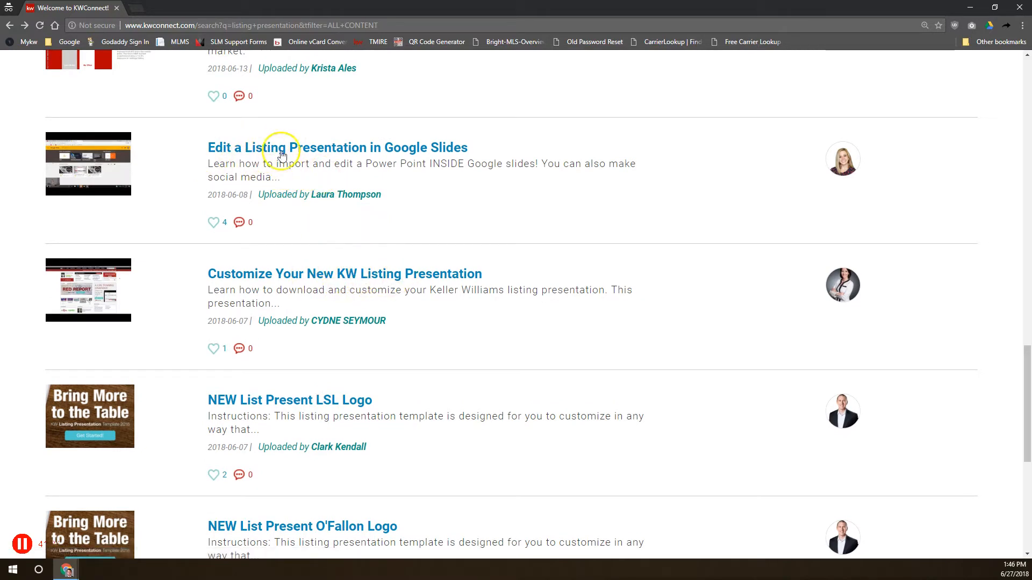
scroll(276, 299, "down", 5)
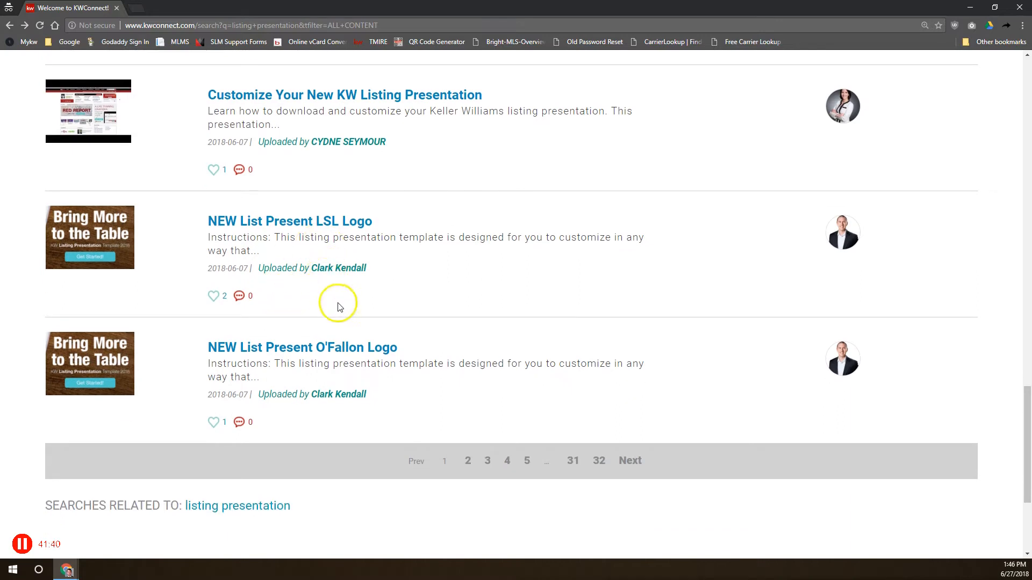
scroll(341, 410, "up", 20)
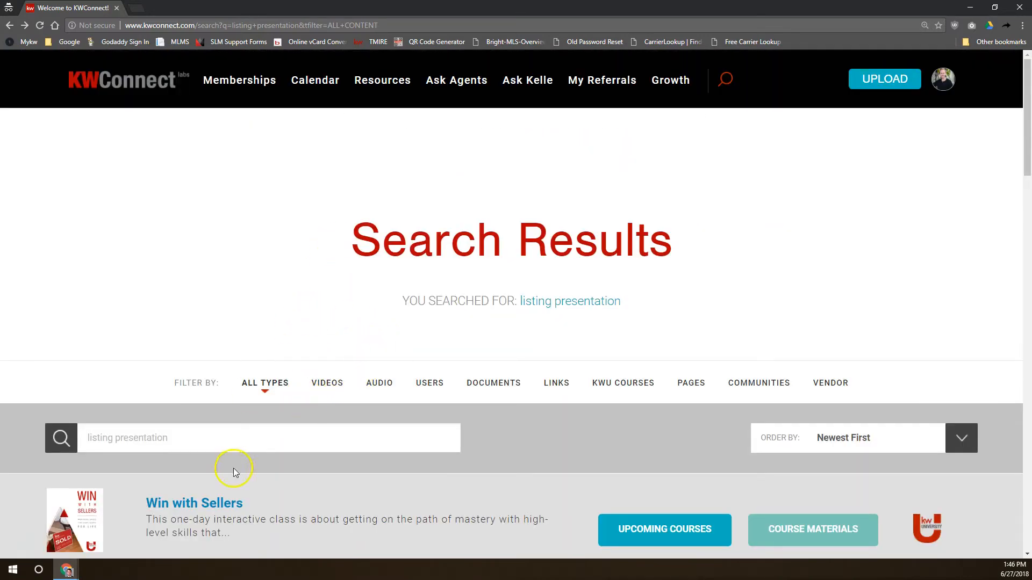
Search for "objection handlers" in place of the earlier search term and look over the first results
key("ctrl+a")
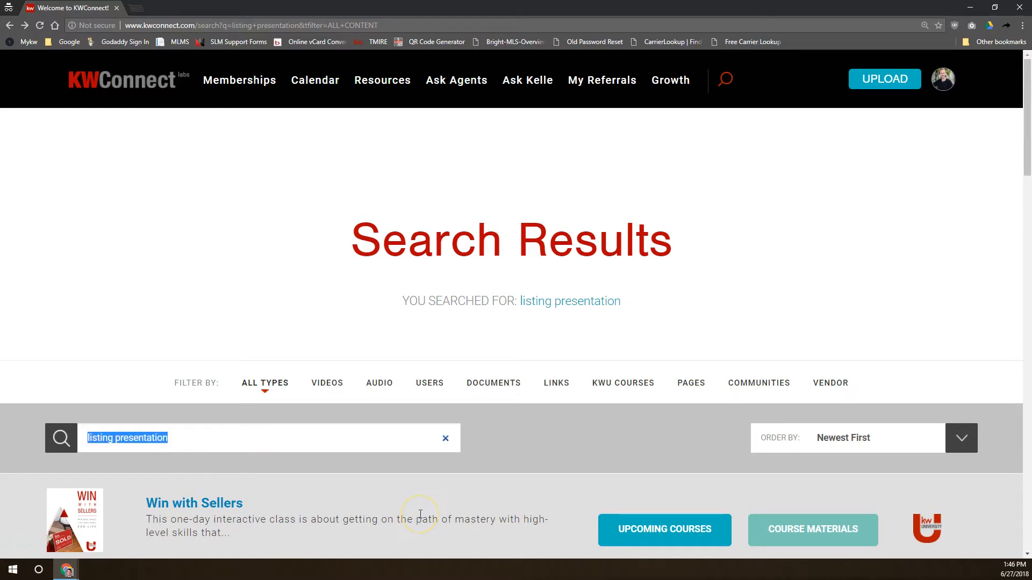
type("objection handlers")
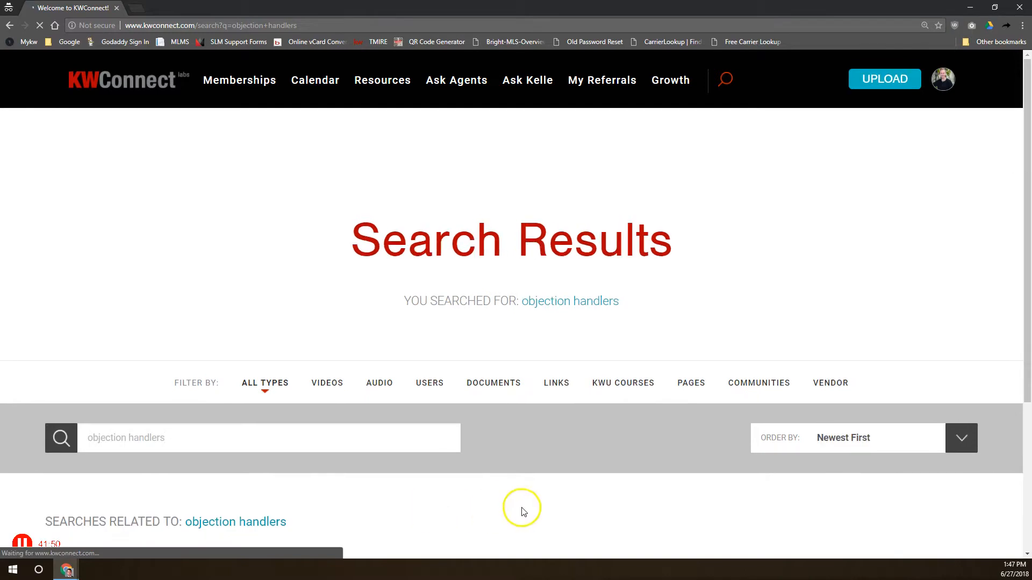
scroll(259, 382, "down", 1)
scroll(258, 347, "down", 3)
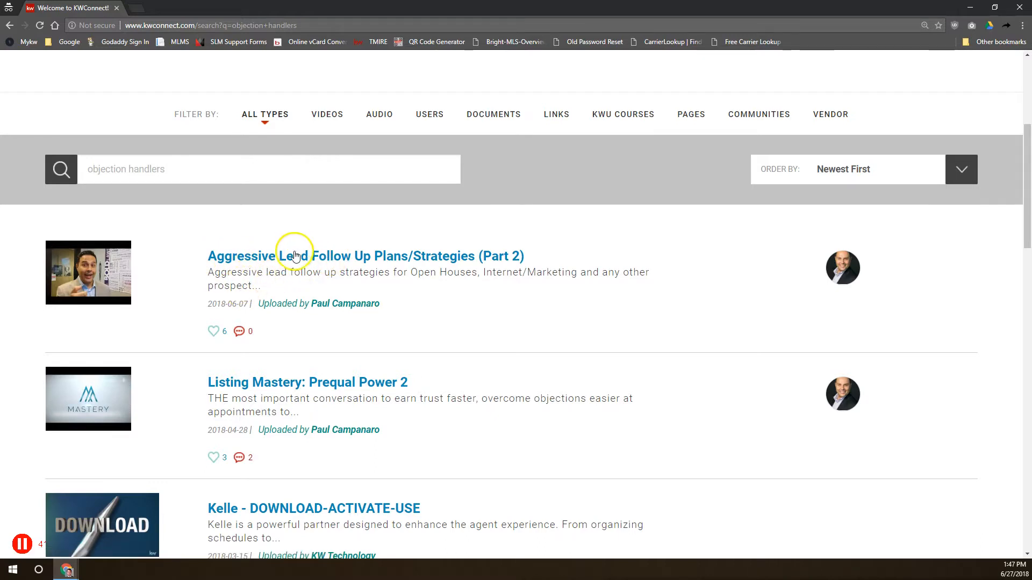
scroll(290, 255, "down", 3)
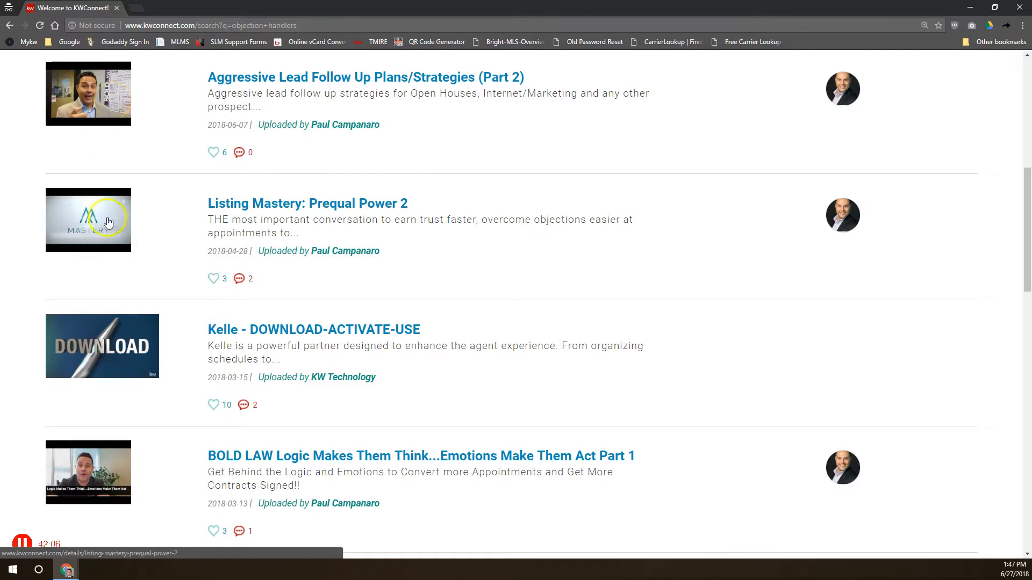
Examine the objection handler results from Listing Mastery: Prequal Power 2 through Power-Up January 29: Scripts
left_click(261, 207)
left_click(254, 211)
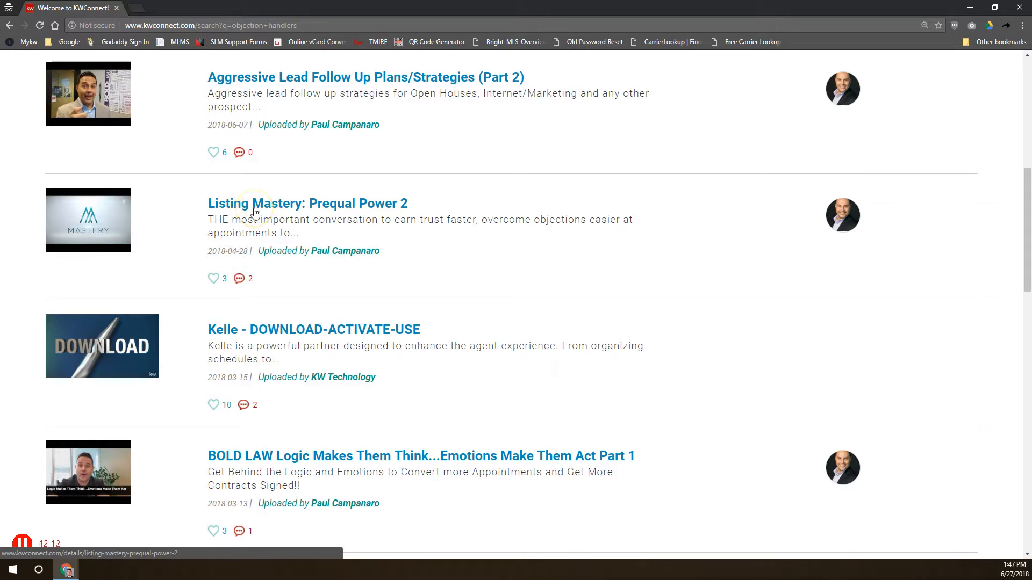
left_click(254, 173)
scroll(219, 224, "down", 3)
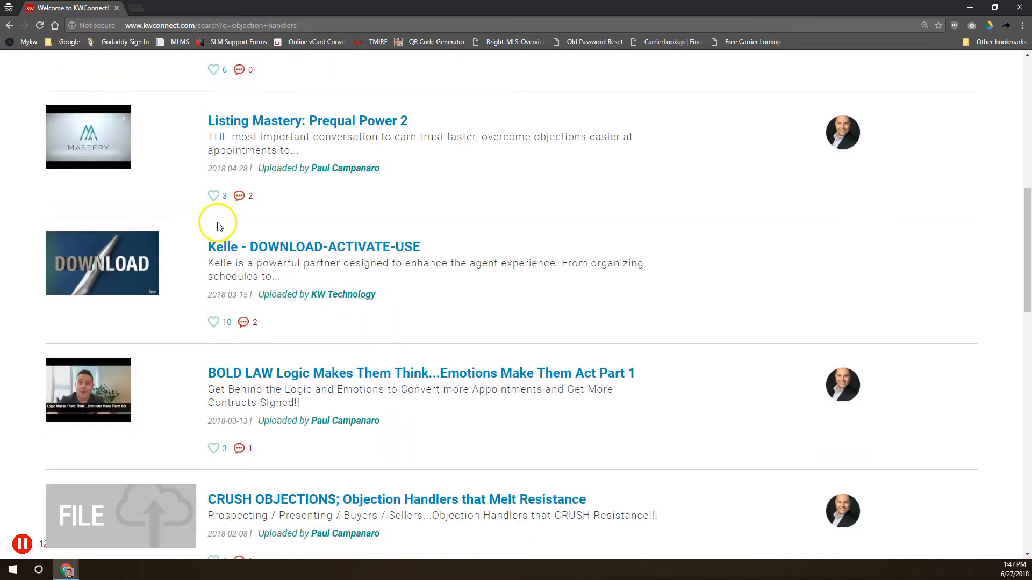
left_click(242, 154)
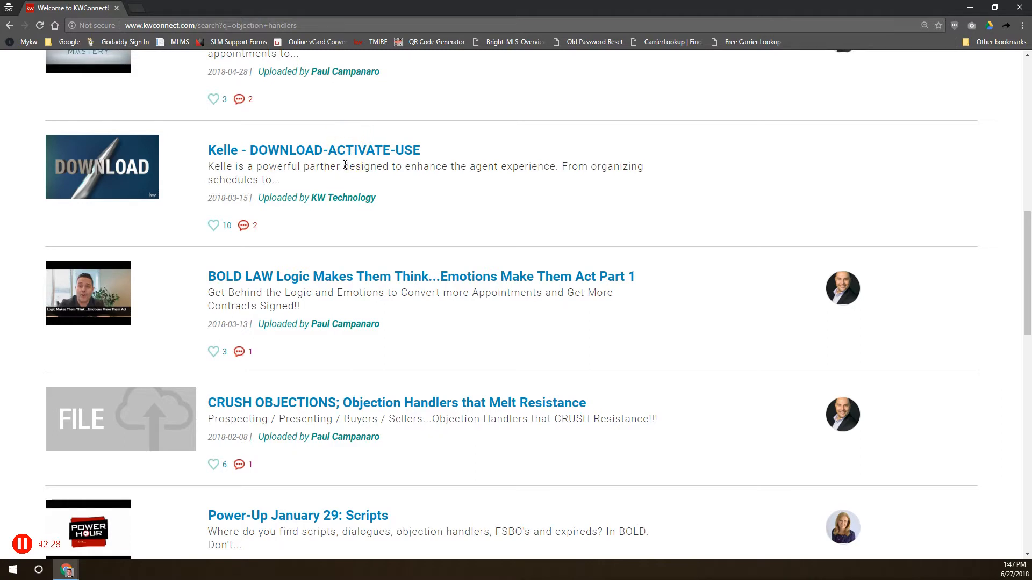
scroll(346, 165, "down", 2)
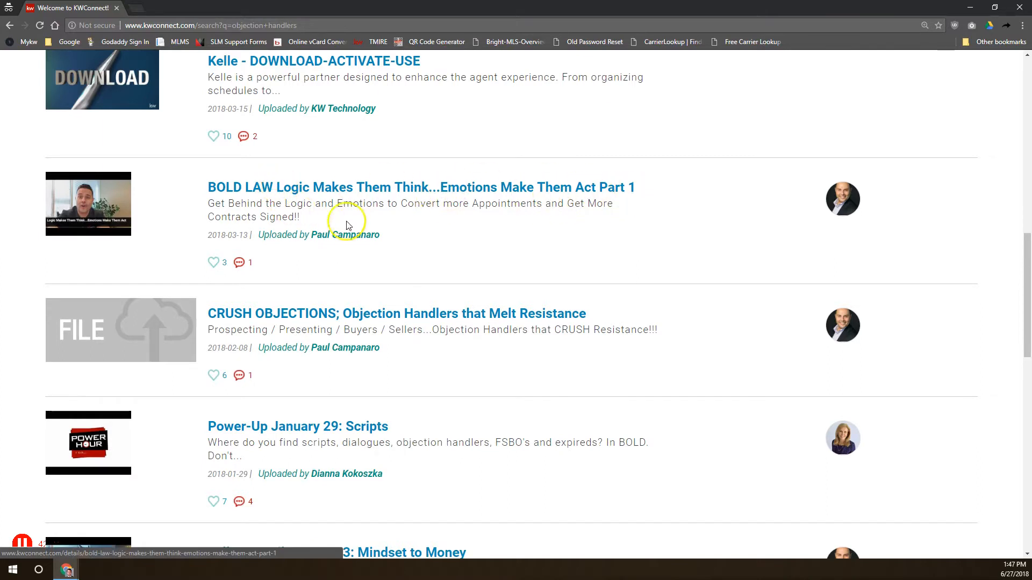
scroll(377, 240, "down", 5)
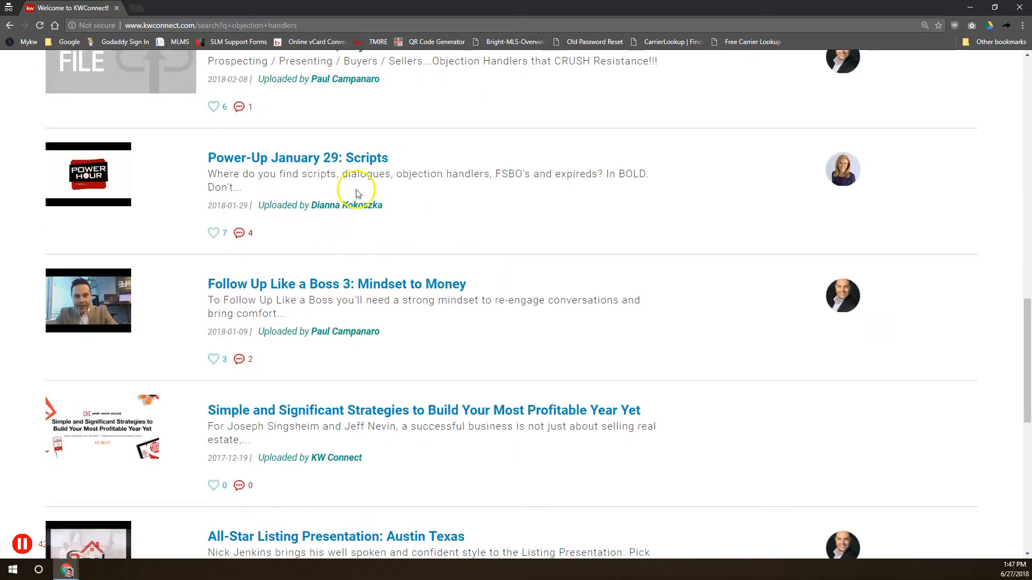
scroll(356, 193, "down", 2)
scroll(344, 250, "up", 2)
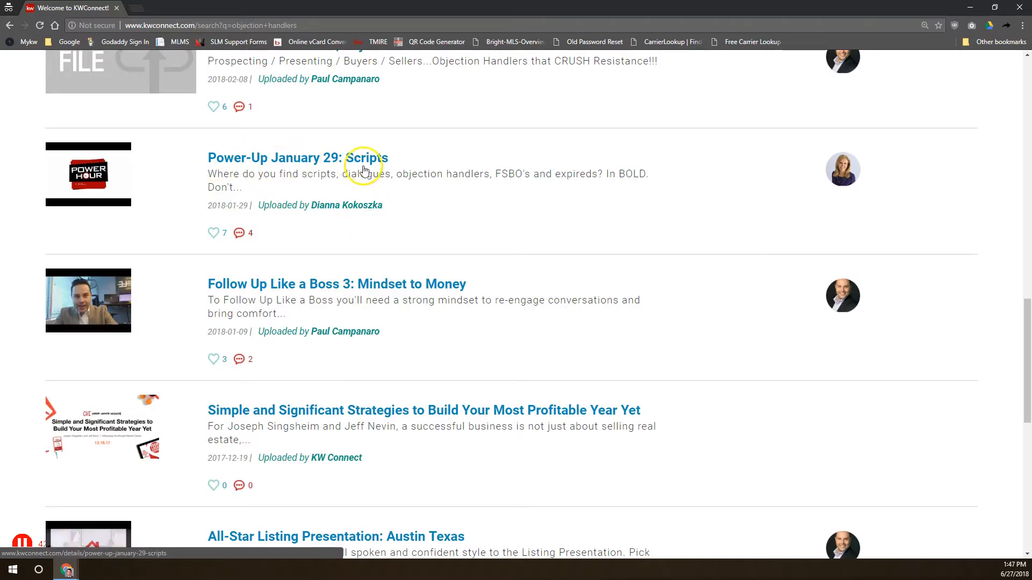
Look over the rest of the objection handler results, including the CRUSH OBJECTIONS file, and return to the result type filters
scroll(390, 177, "down", 8)
scroll(387, 183, "up", 20)
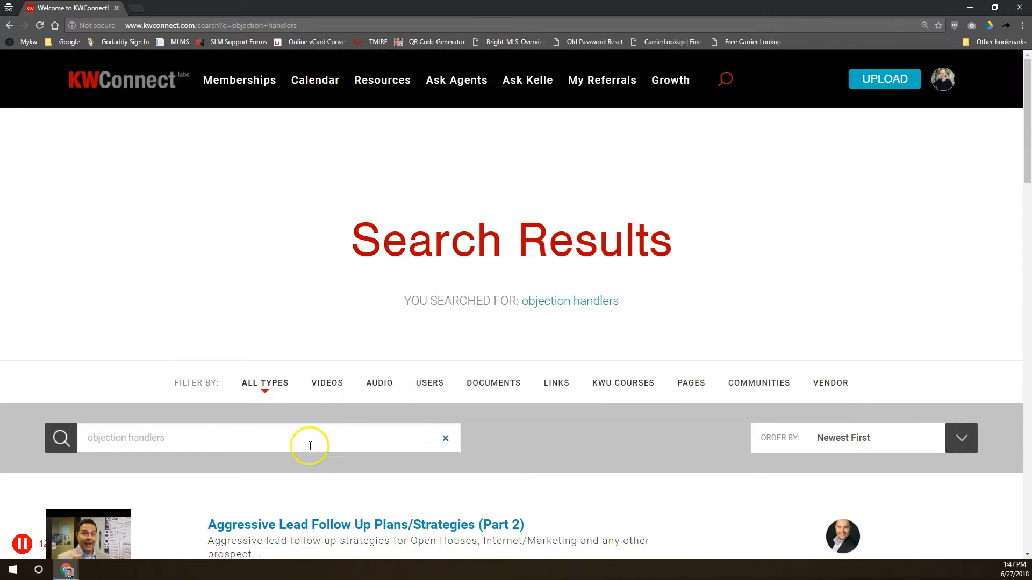
scroll(310, 446, "down", 15)
scroll(325, 316, "up", 15)
scroll(318, 326, "down", 13)
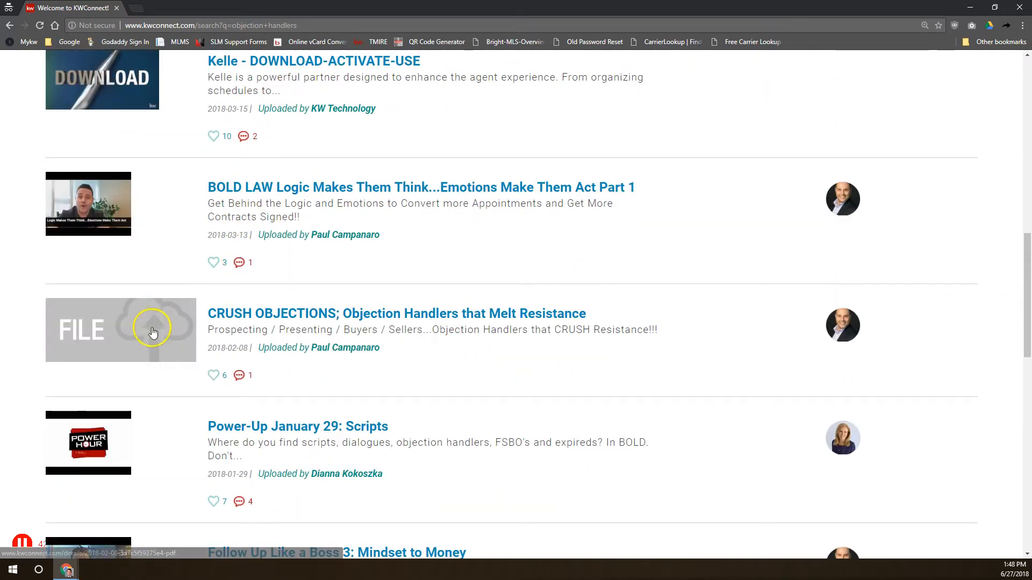
scroll(153, 332, "down", 5)
scroll(223, 327, "up", 18)
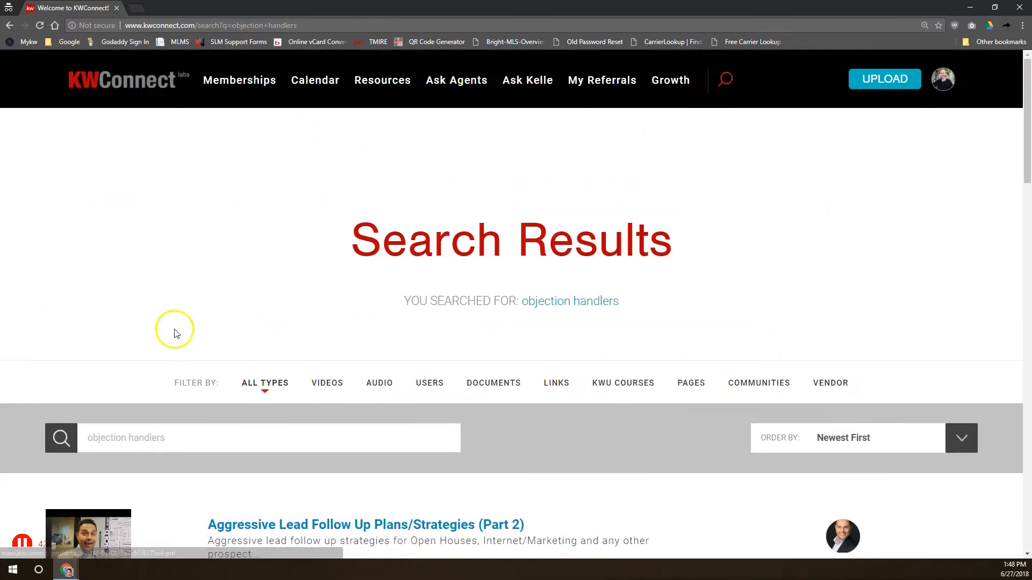
Filter the objection handler results by Videos, Audio, Documents, Links and KWU Courses in turn, and view the course results
left_click(321, 386)
left_click(376, 386)
left_click(505, 386)
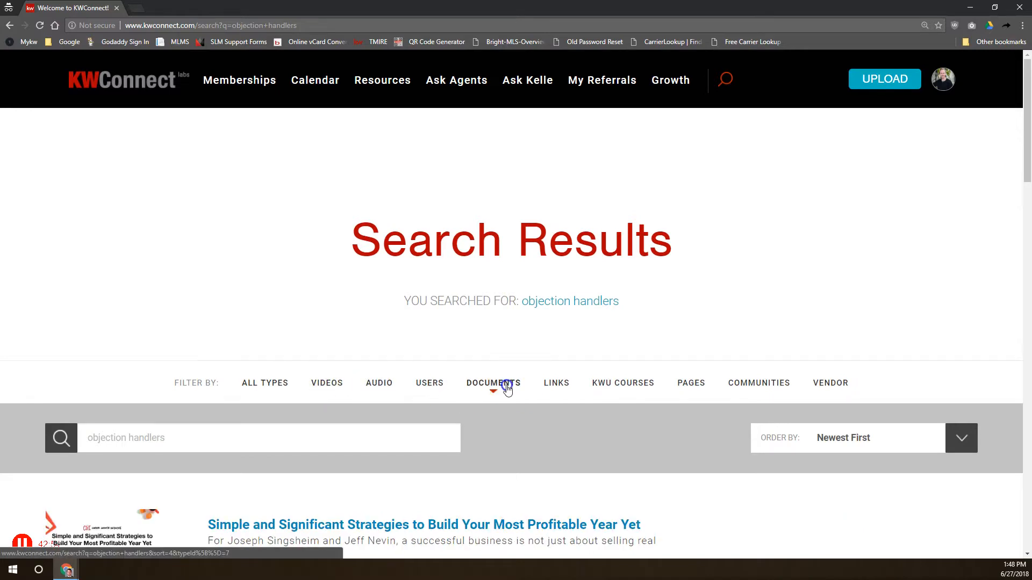
left_click(553, 385)
left_click(639, 389)
scroll(433, 437, "down", 5)
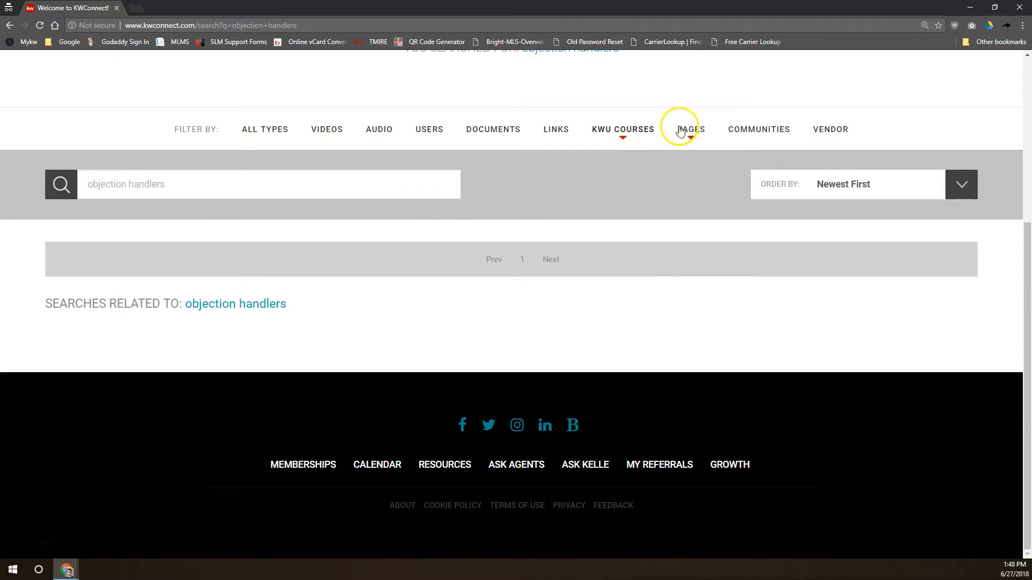
scroll(530, 204, "up", 5)
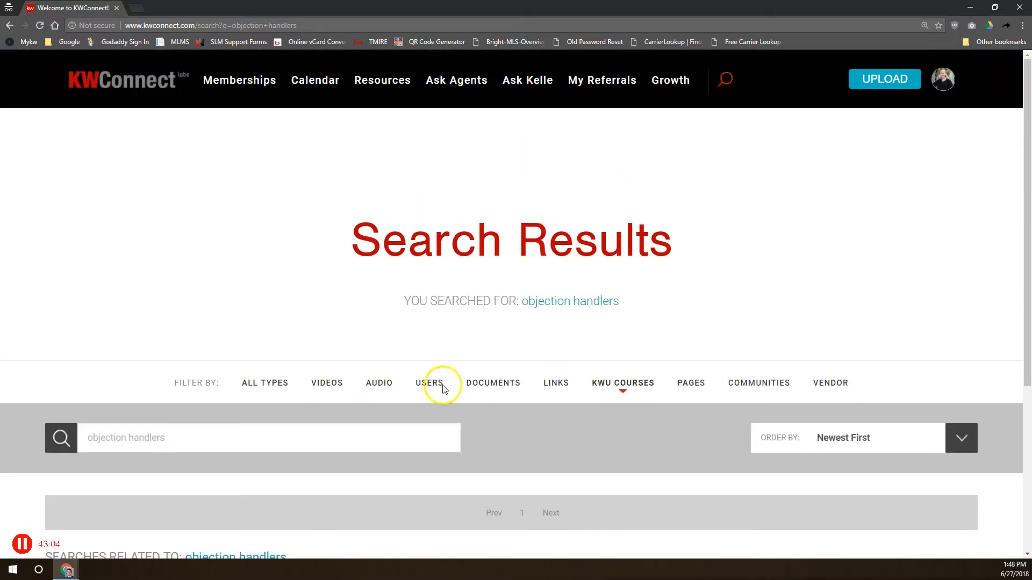
Show and hide the site-wide content search field, and display the list of Resources categories
left_click(260, 437)
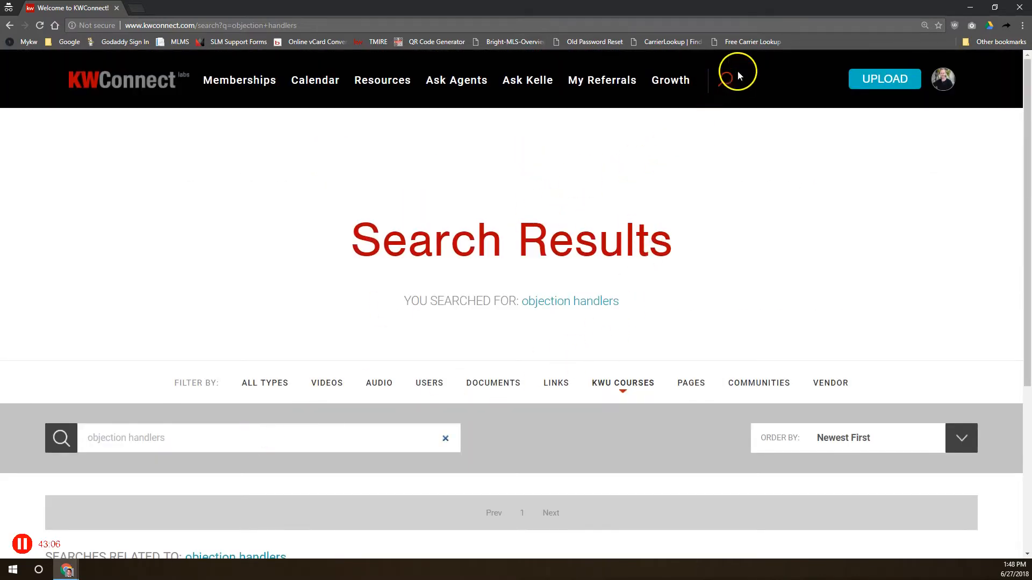
left_click(725, 79)
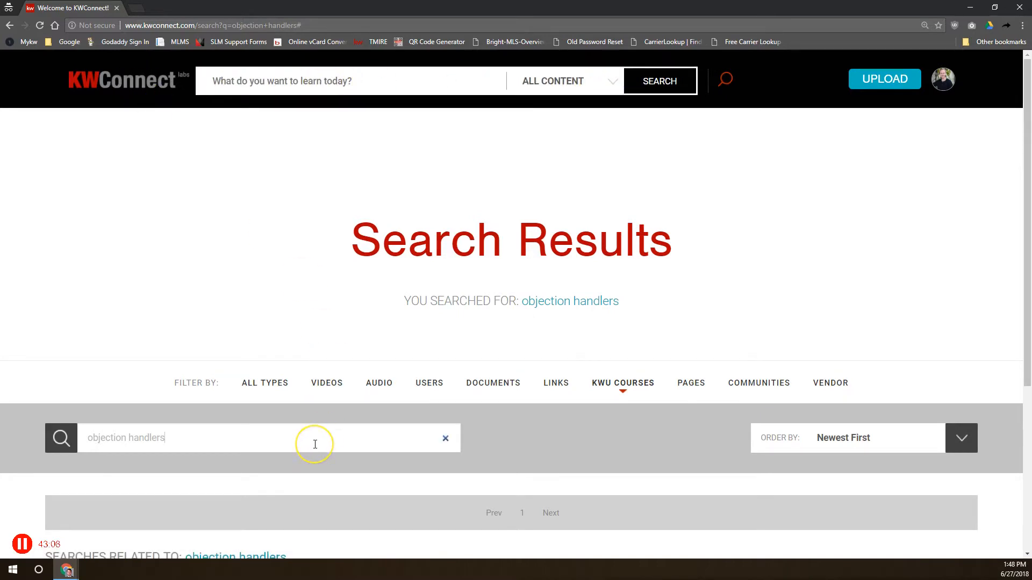
left_click(716, 80)
mouse_move(392, 79)
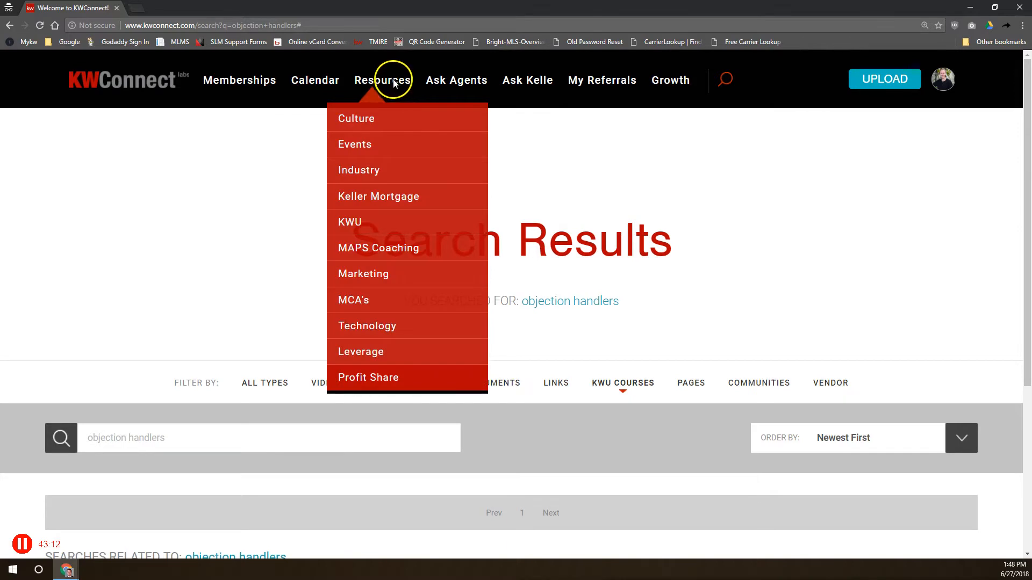
Open the MCA's resource category and look over its Market Center Administrator tiles through Listing & Productivity Tools
left_click(360, 301)
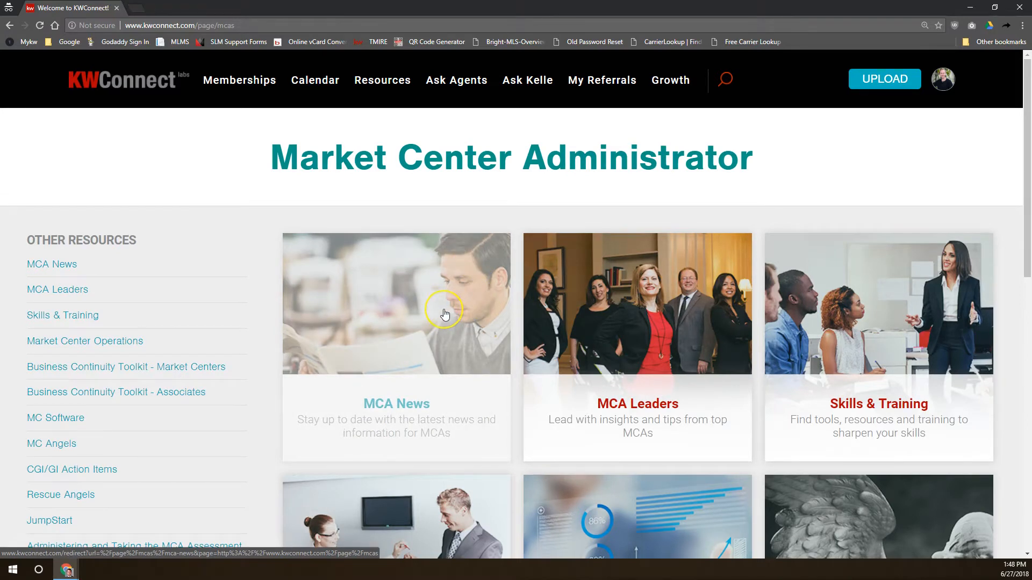
scroll(444, 315, "down", 2)
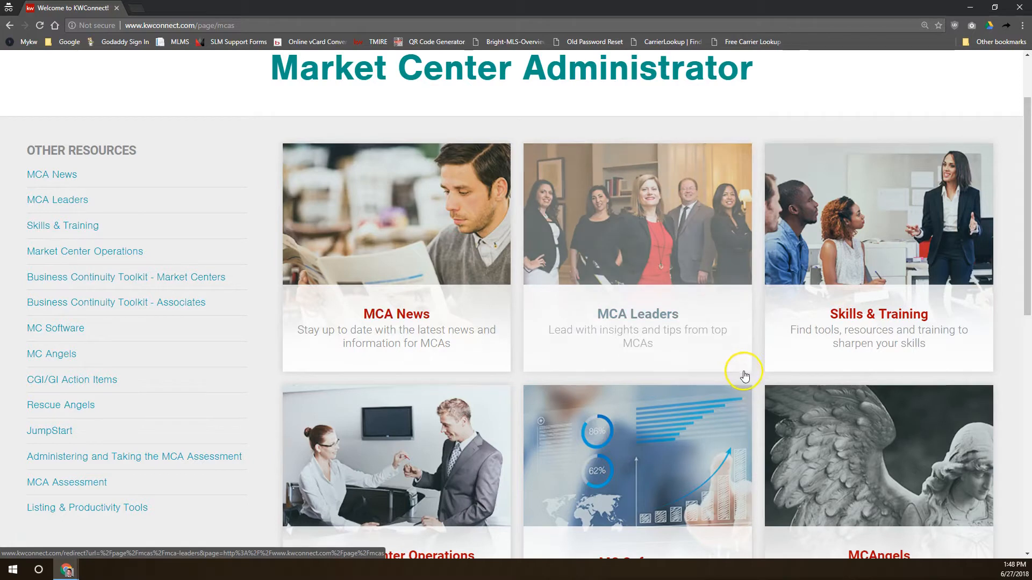
scroll(744, 373, "down", 2)
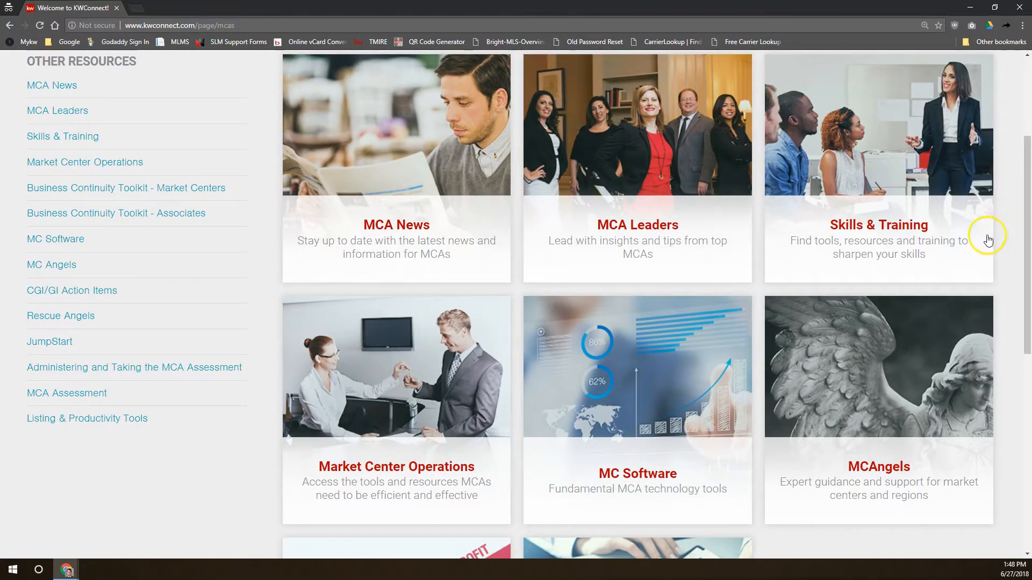
scroll(998, 311, "down", 4)
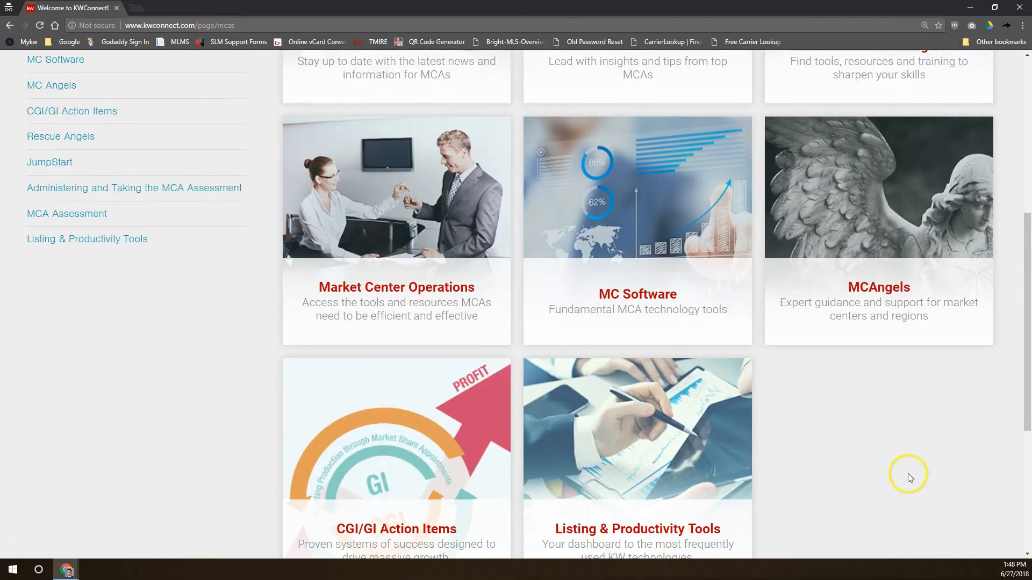
scroll(821, 434, "down", 2)
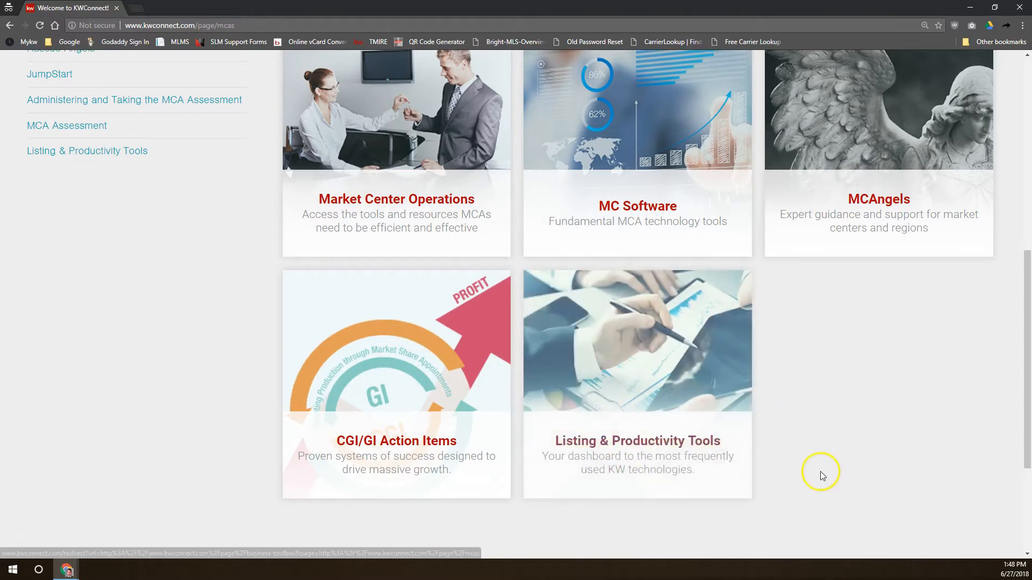
Open the MC Software page from the MCA resources and view its FAQ entries and resource links
scroll(642, 524, "up", 3)
left_click(661, 365)
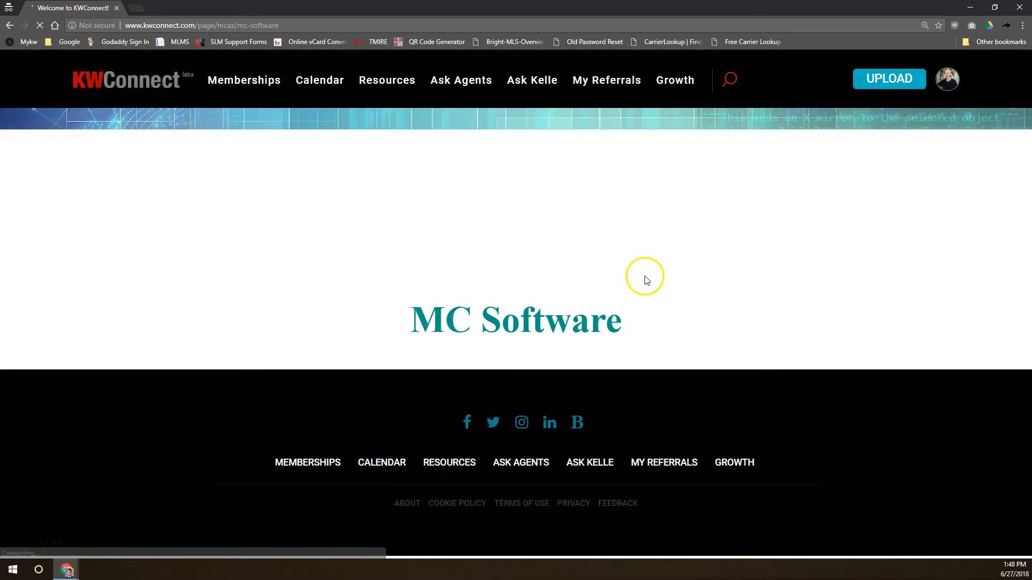
scroll(631, 257, "down", 5)
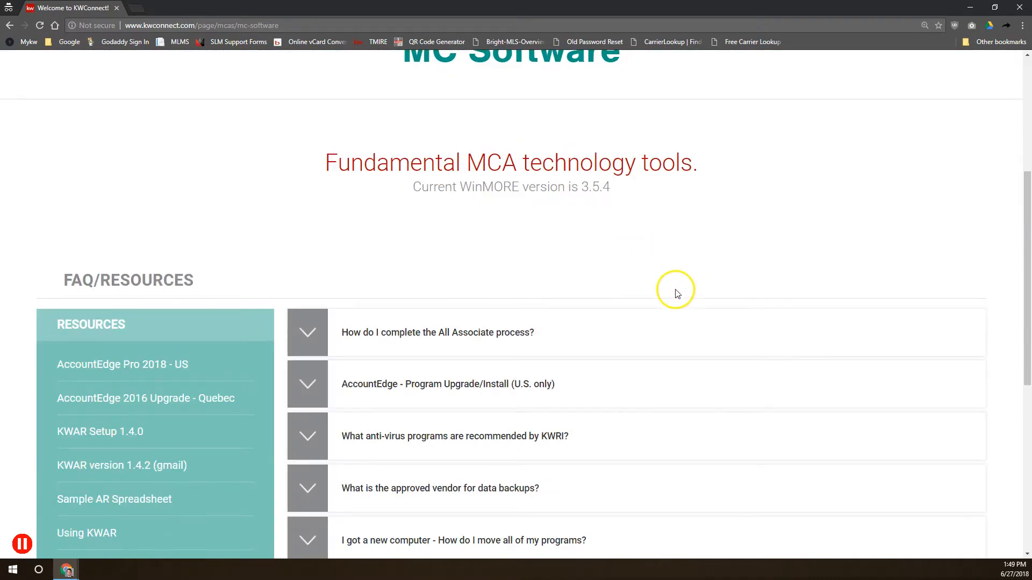
scroll(109, 348, "down", 5)
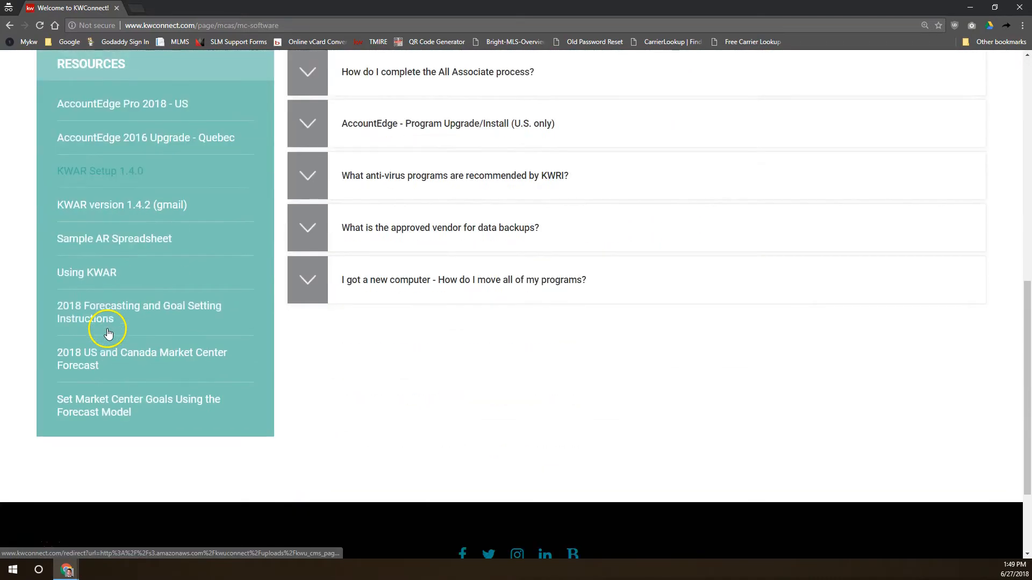
Open Keller Cloud from the Technology resources and highlight its introductory paragraph
scroll(127, 329, "up", 10)
mouse_move(383, 76)
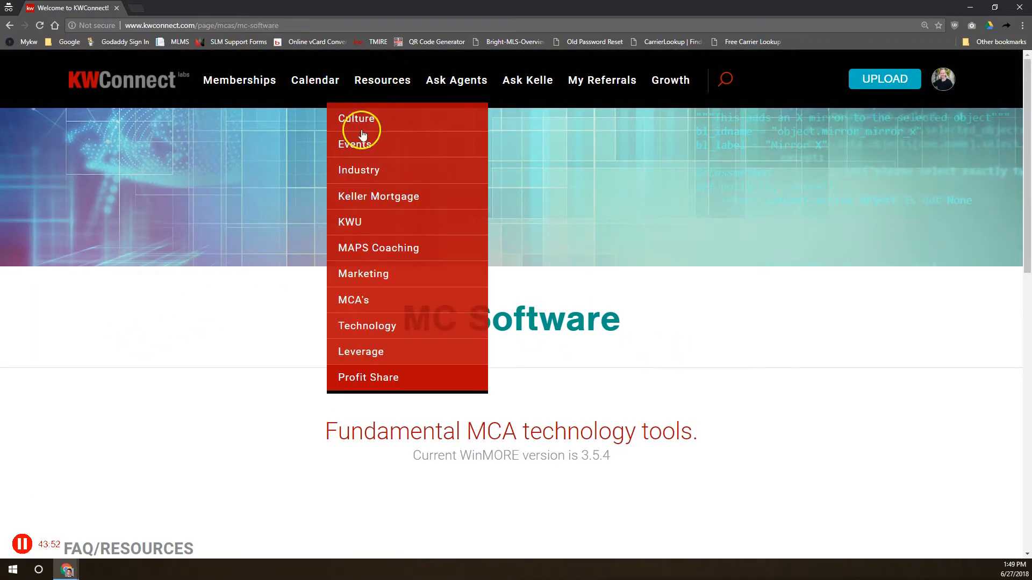
left_click(363, 326)
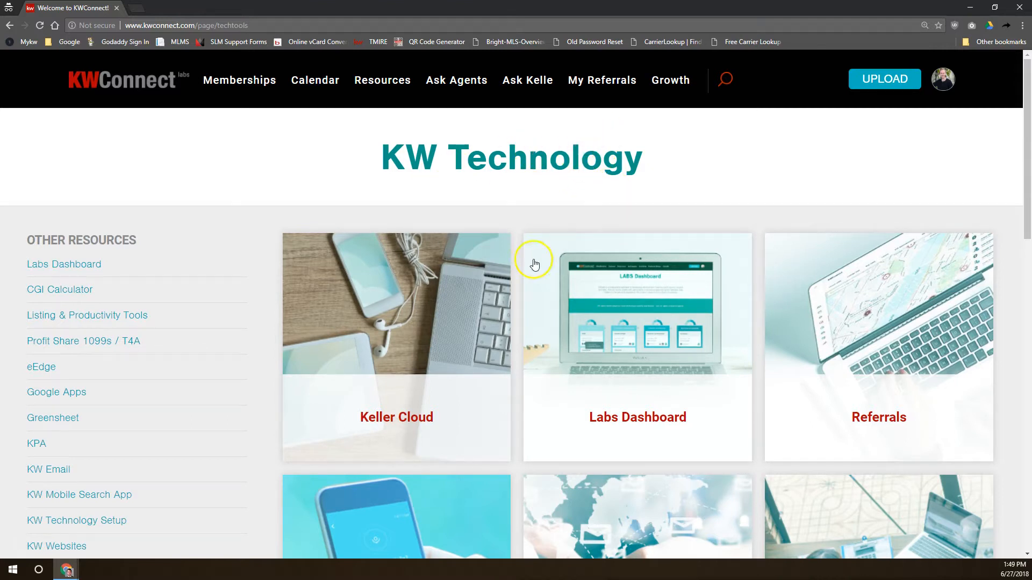
left_click(436, 352)
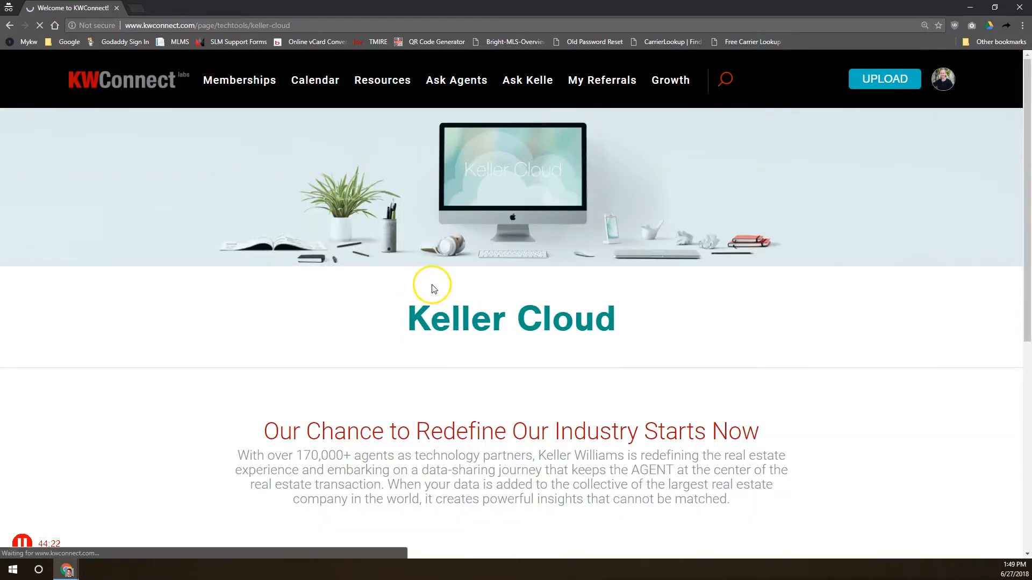
scroll(424, 290, "down", 5)
left_click_drag(249, 161, 749, 233)
Highlight the KWCommand, KWConnect and Technology Portfolio entries under Make Keller Cloud Part of Your Day
scroll(507, 156, "down", 5)
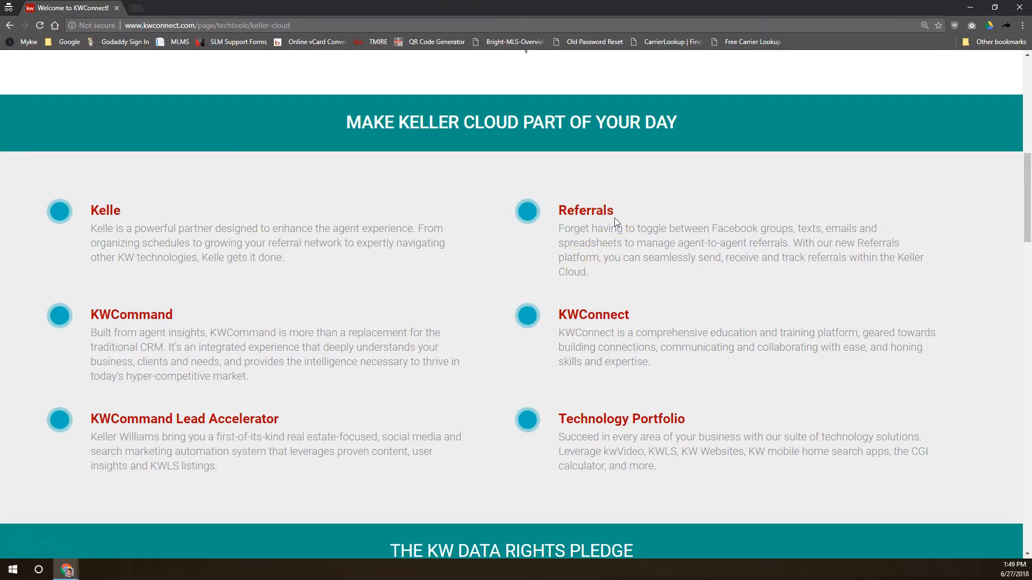
left_click(593, 248)
left_click_drag(196, 318, 88, 318)
left_click(646, 296)
left_click_drag(642, 319, 540, 315)
left_click_drag(660, 346, 893, 322)
left_click(844, 324)
scroll(583, 364, "down", 2)
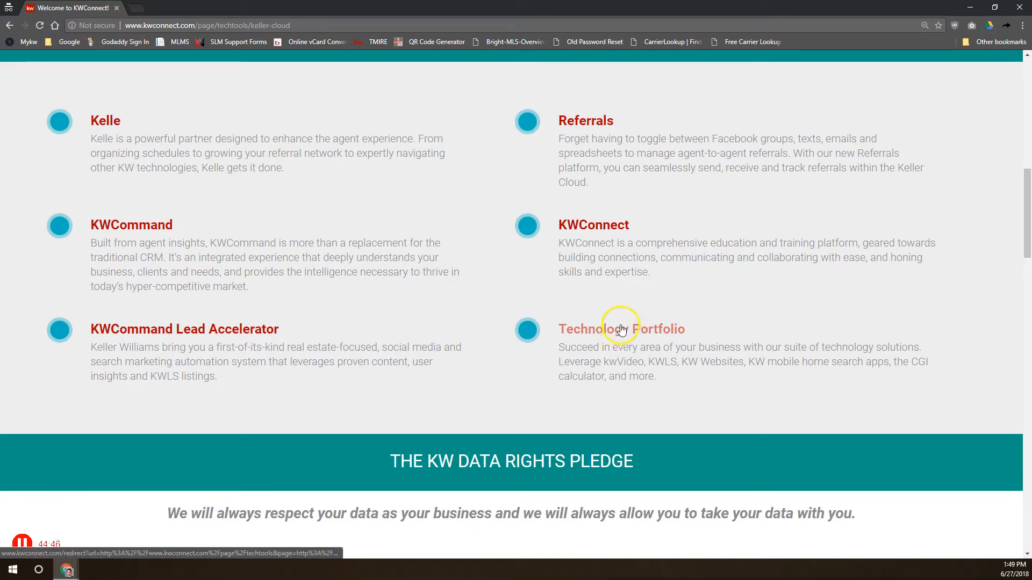
left_click_drag(617, 361, 860, 359)
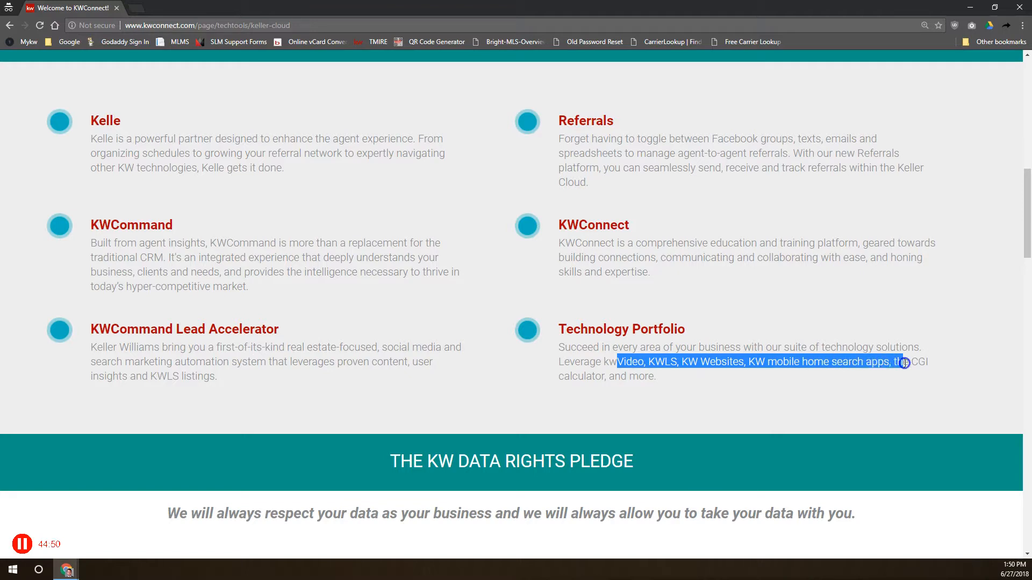
left_click(740, 387)
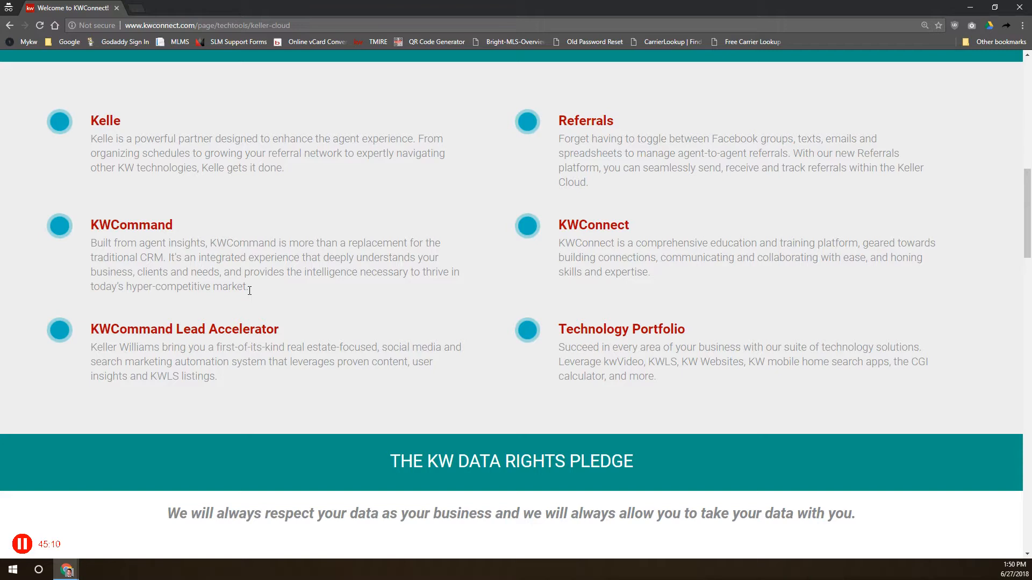
Look over the rest of the Keller Cloud page, from the KW Data Rights Pledge and Nextdoor to Labs and the team
scroll(250, 290, "down", 5)
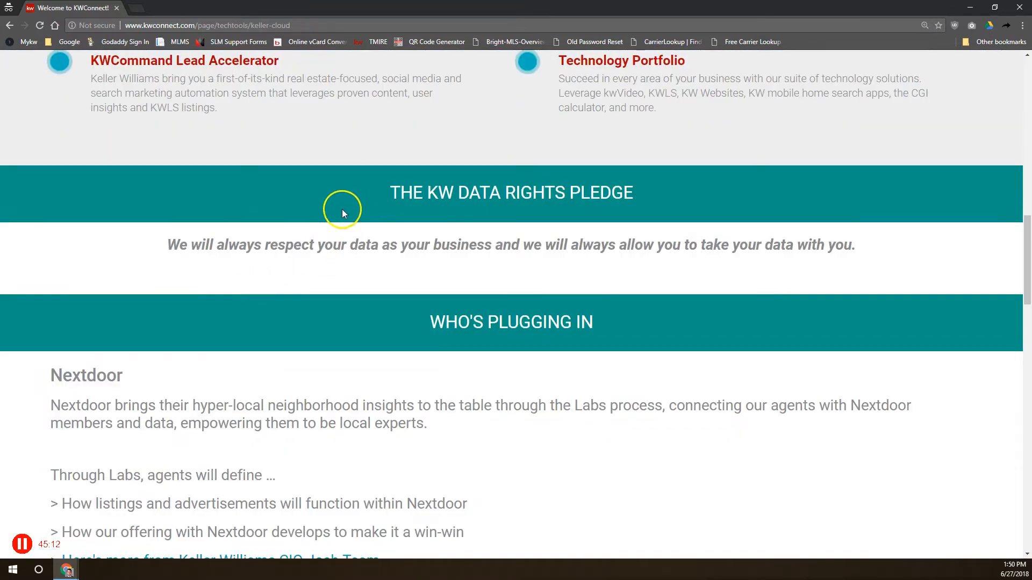
scroll(534, 237, "down", 11)
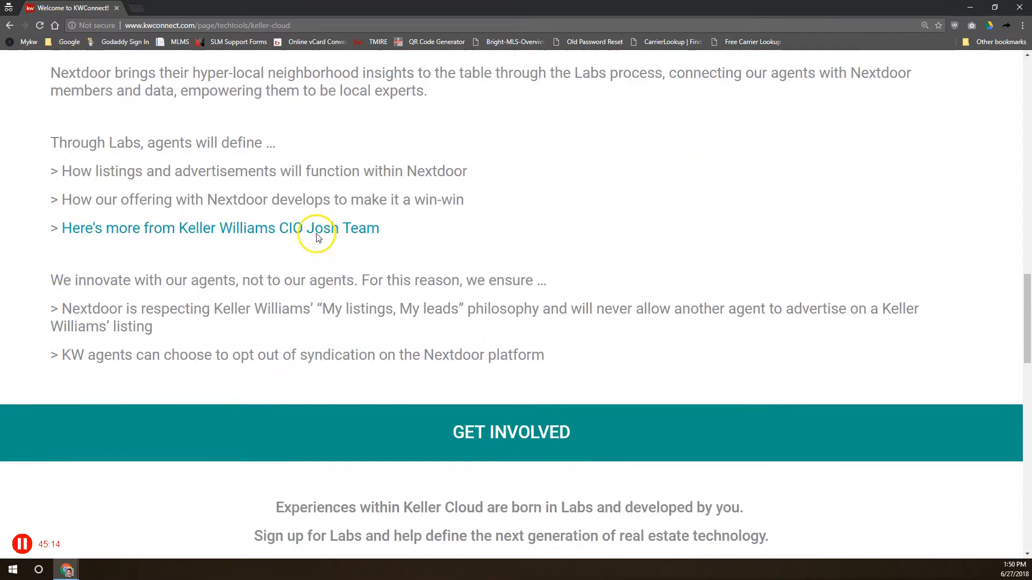
scroll(311, 242, "down", 4)
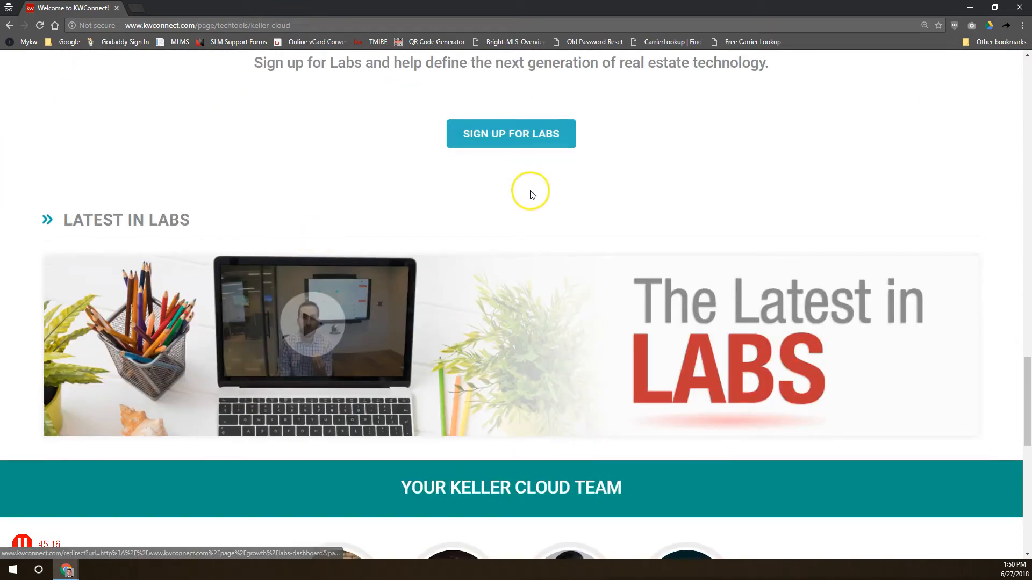
scroll(535, 203, "down", 10)
scroll(477, 162, "up", 3)
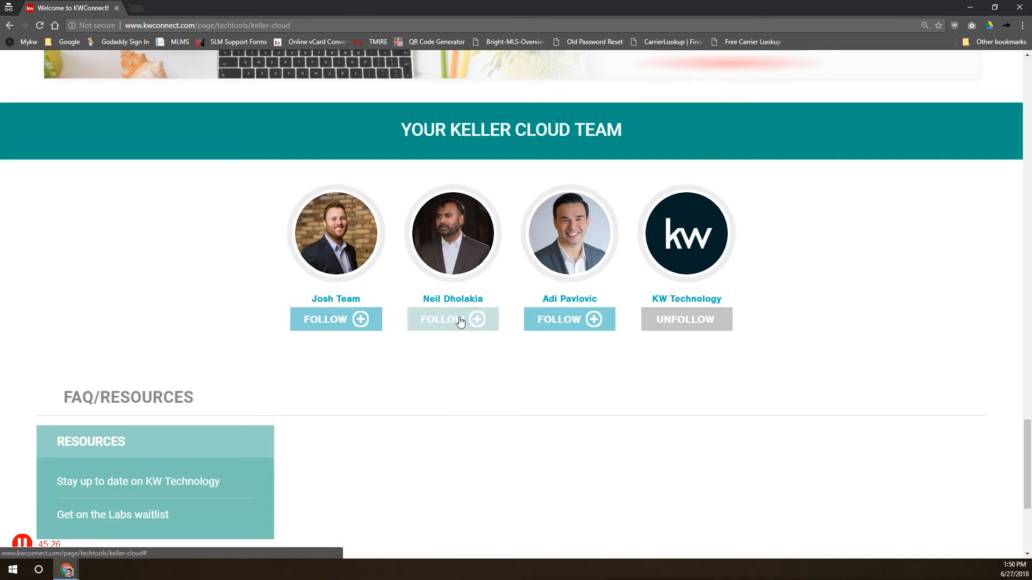
Open the Leverage resource category and look over its tiles through the compensation models
scroll(457, 317, "up", 15)
scroll(394, 282, "up", 10)
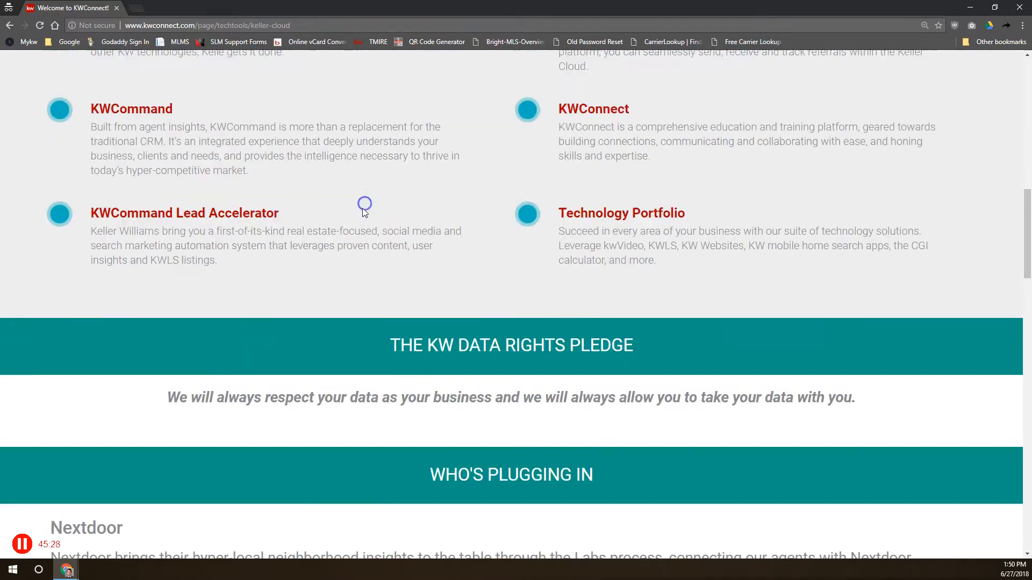
mouse_move(363, 76)
left_click(368, 352)
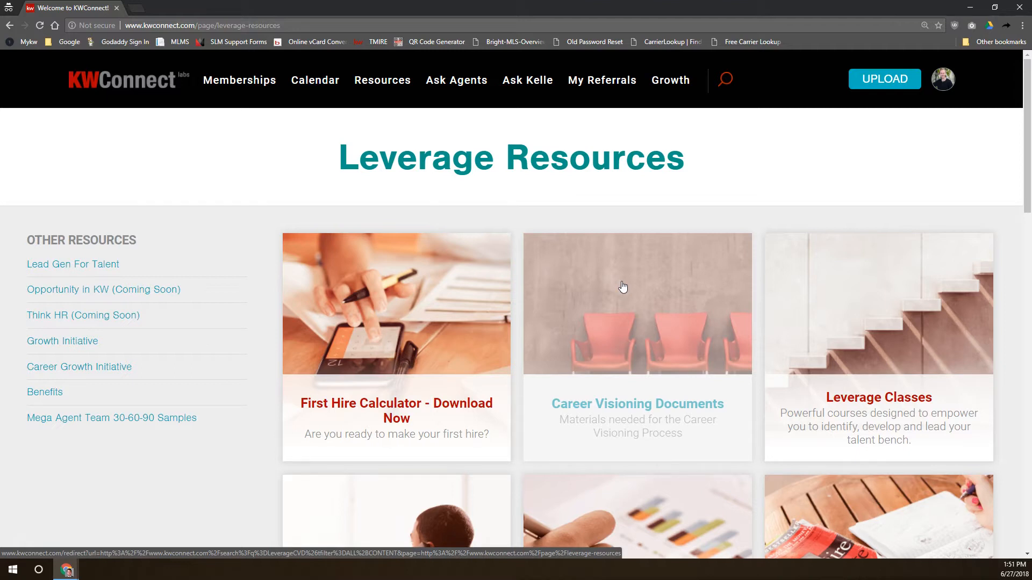
scroll(618, 286, "down", 7)
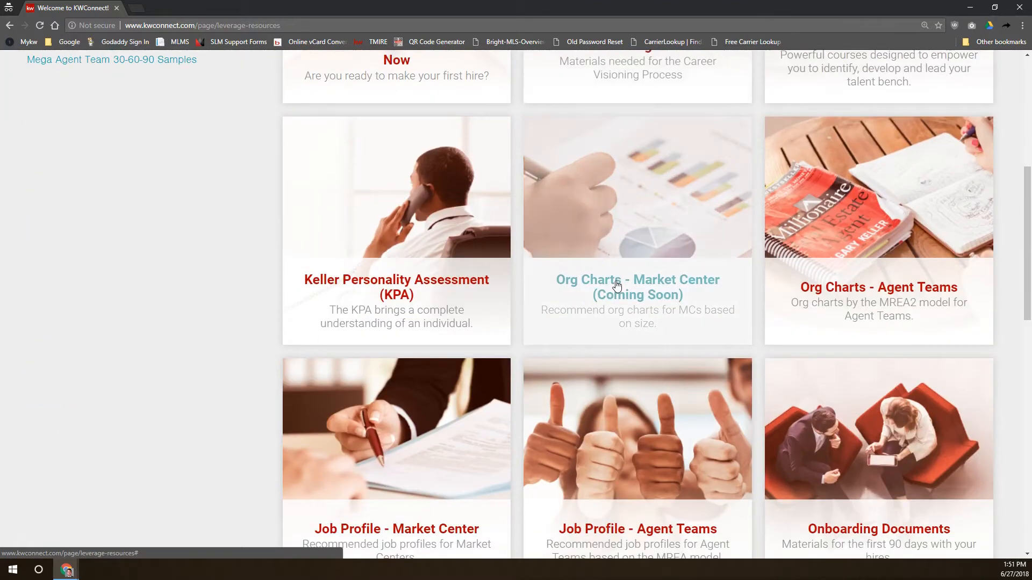
scroll(617, 286, "down", 8)
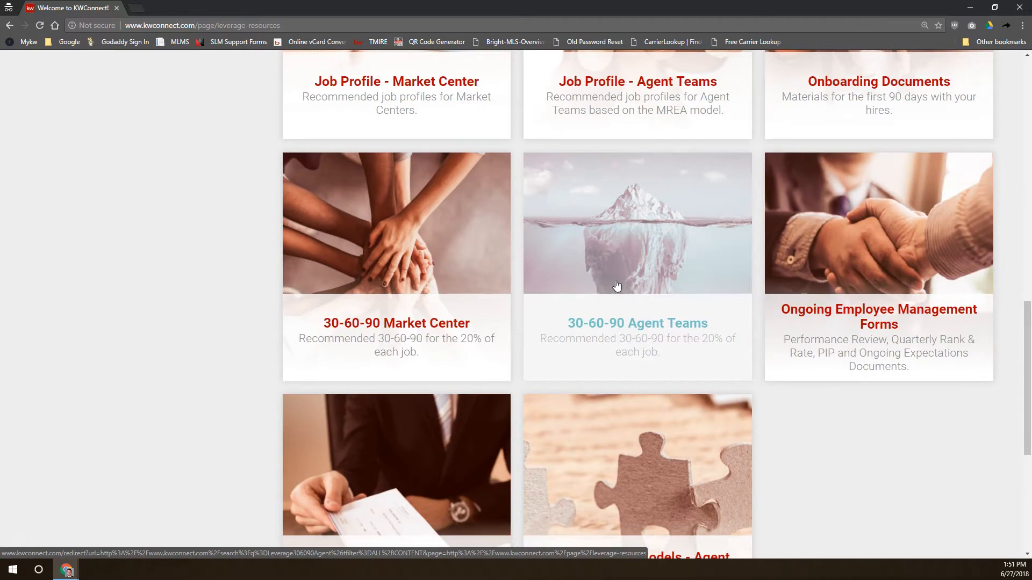
scroll(742, 414, "down", 5)
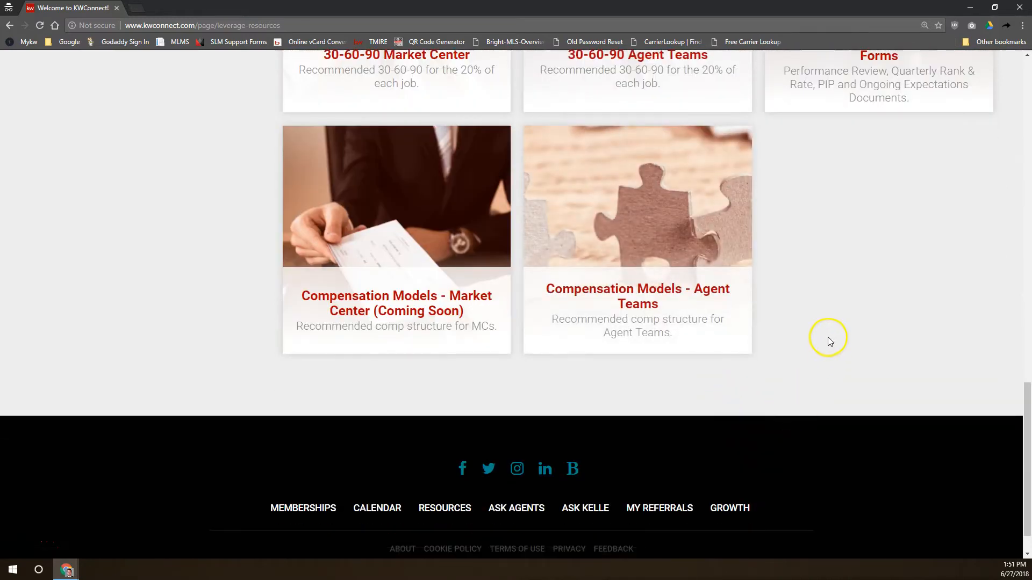
Open the Profit Share resource category and view the tiles on its Wealth Building page
scroll(828, 337, "up", 20)
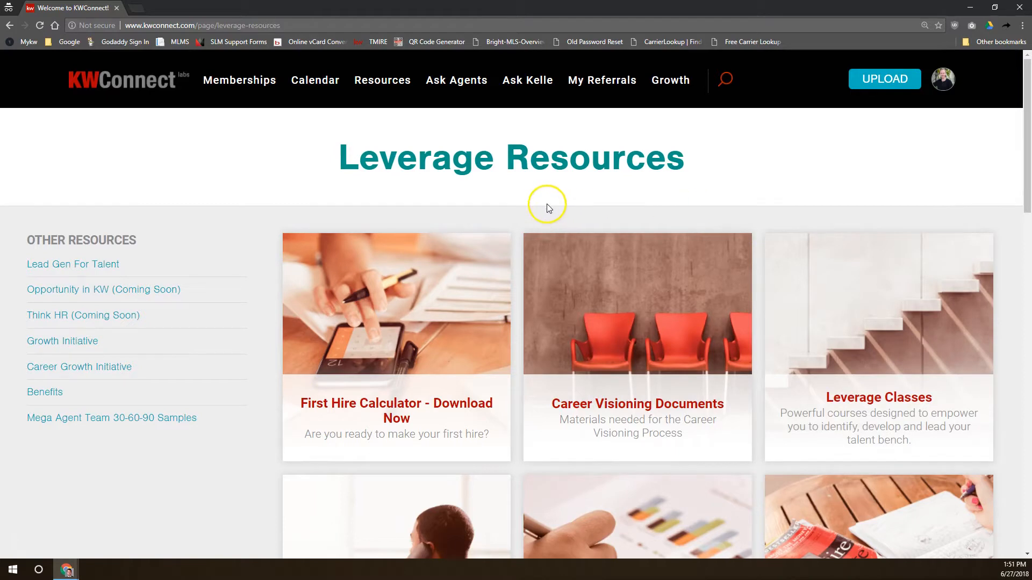
mouse_move(376, 81)
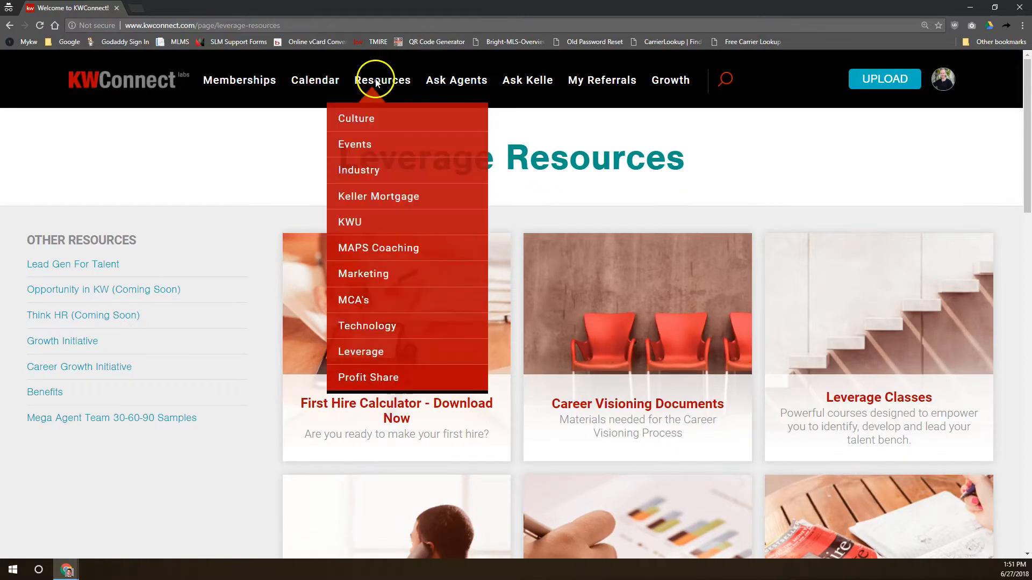
left_click(364, 376)
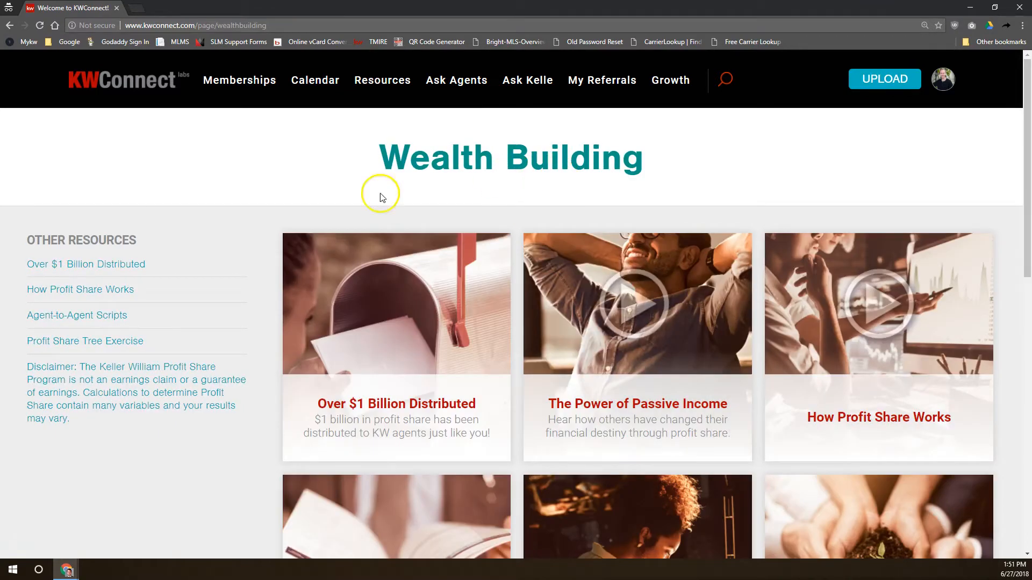
scroll(713, 170, "down", 2)
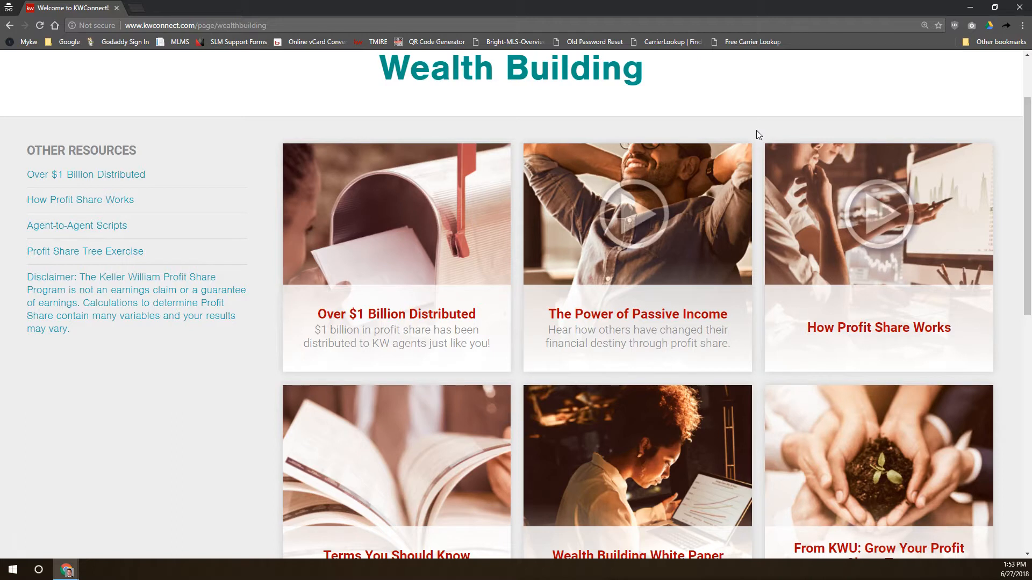
Go to Ask Agents, browse the newest questions and open the KPA Job Descriptions question
scroll(757, 130, "up", 2)
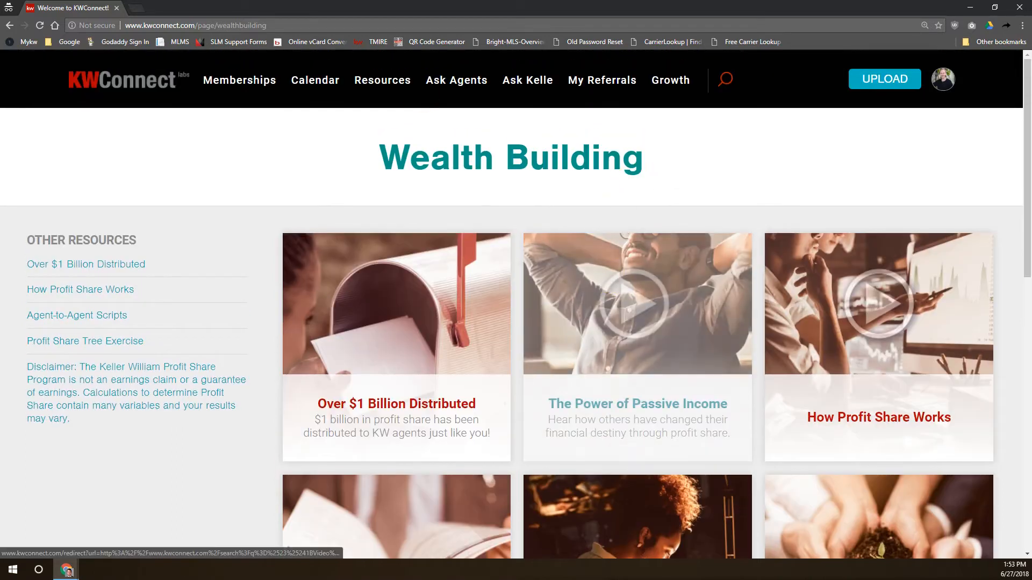
left_click(418, 89)
left_click(450, 84)
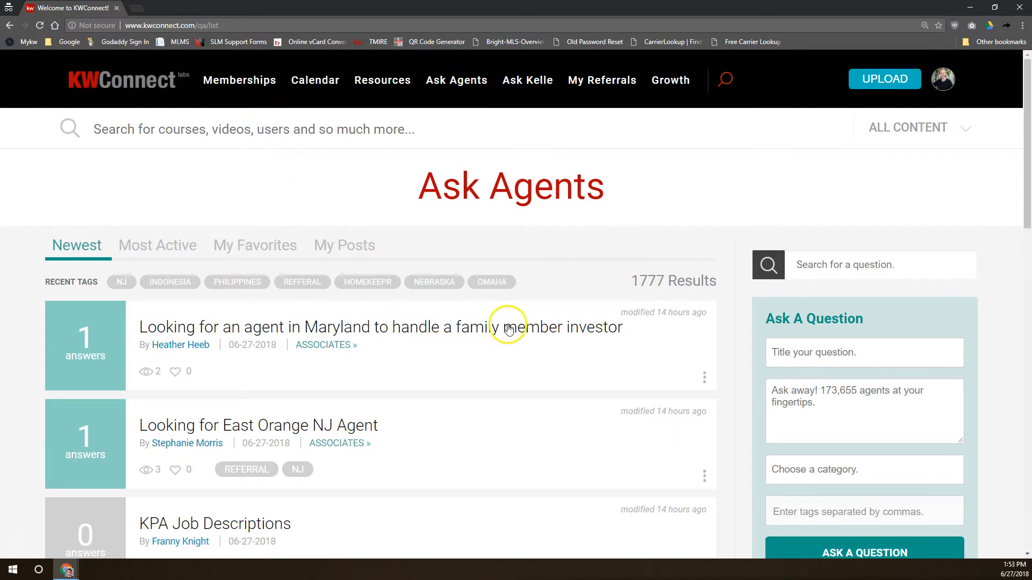
scroll(411, 358, "down", 5)
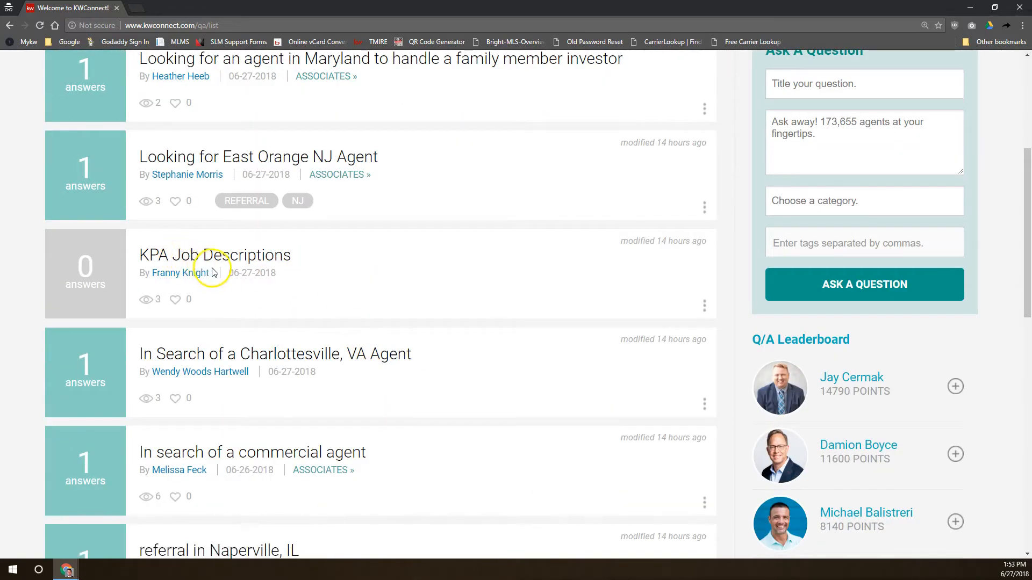
scroll(238, 308, "down", 2)
left_click(272, 167)
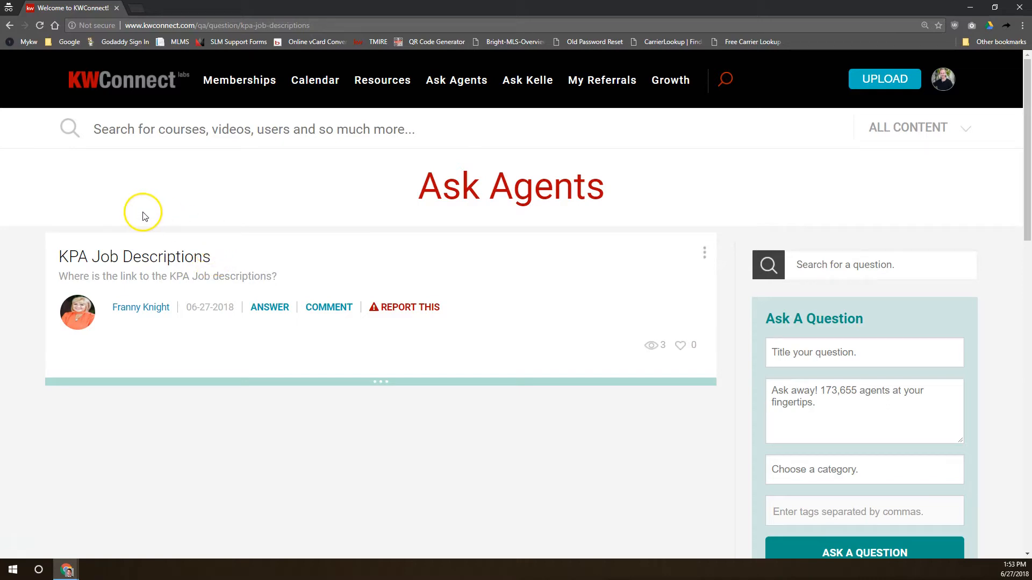
Return to the Ask Agents question list and load more questions at its end
left_click(9, 25)
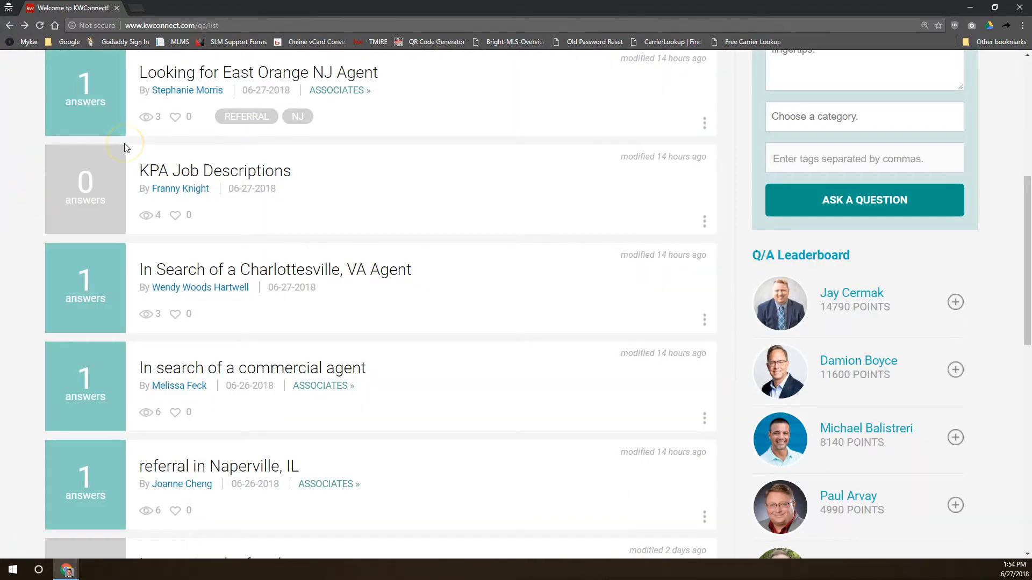
scroll(184, 286, "down", 8)
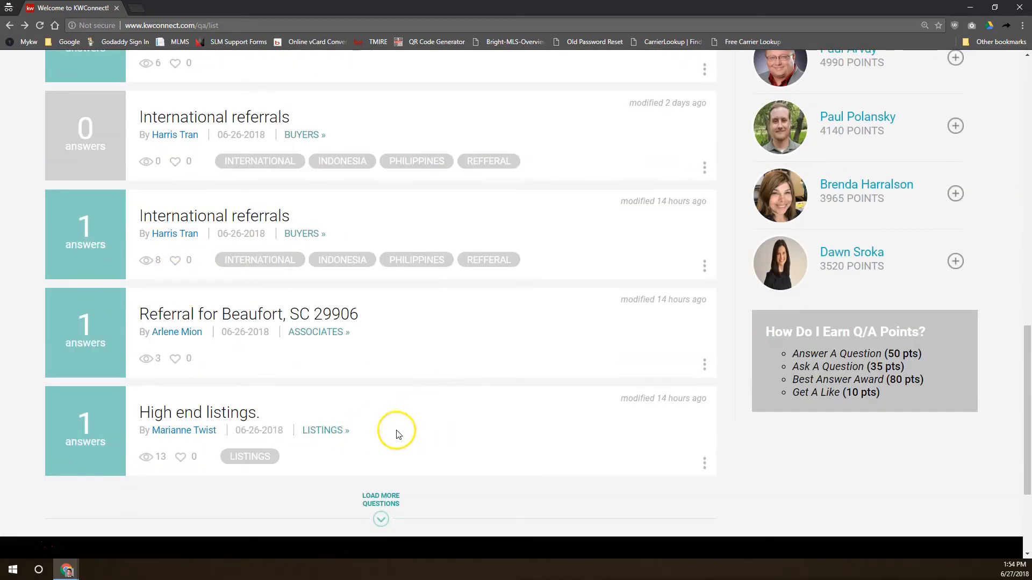
left_click(383, 518)
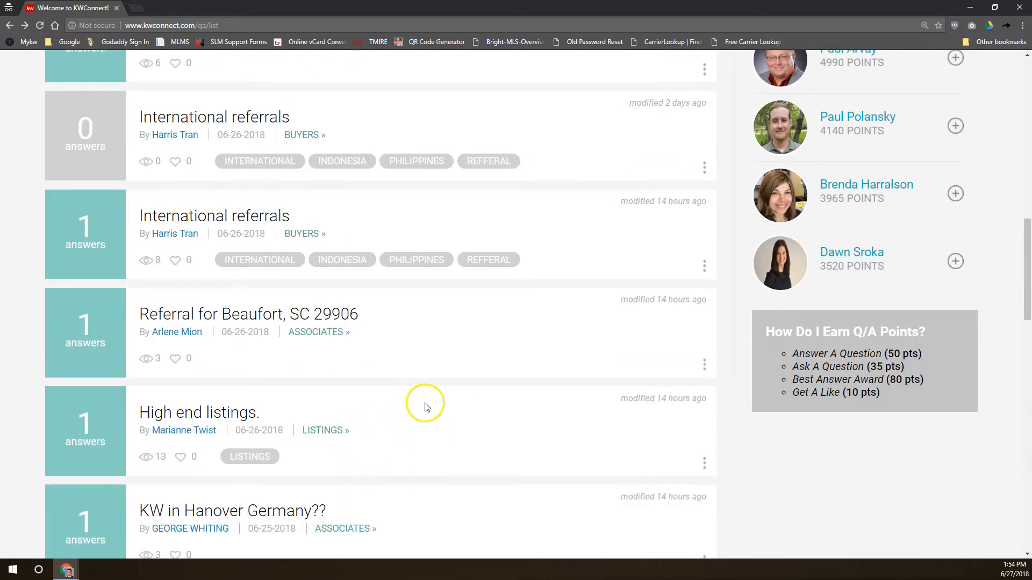
Browse the remaining loaded questions down to the end of the list and open the Best Open House question
scroll(422, 400, "down", 6)
scroll(422, 399, "down", 5)
scroll(419, 392, "down", 3)
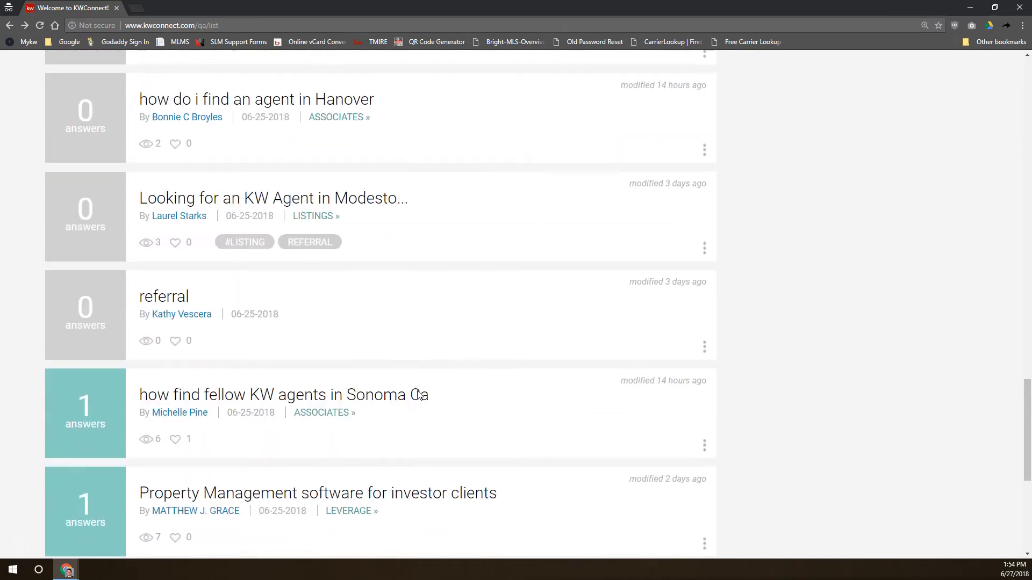
scroll(398, 365, "down", 6)
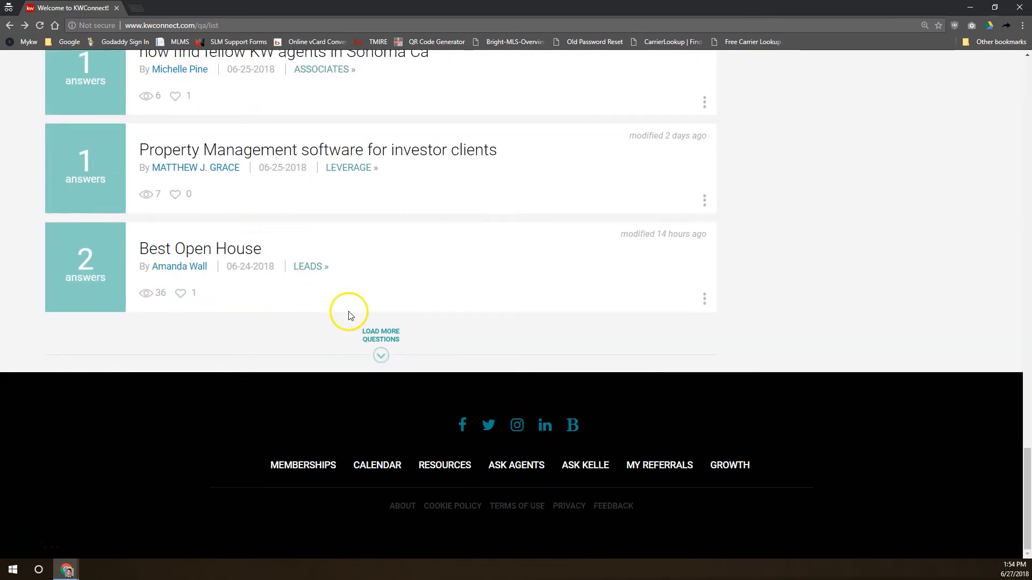
left_click(242, 253)
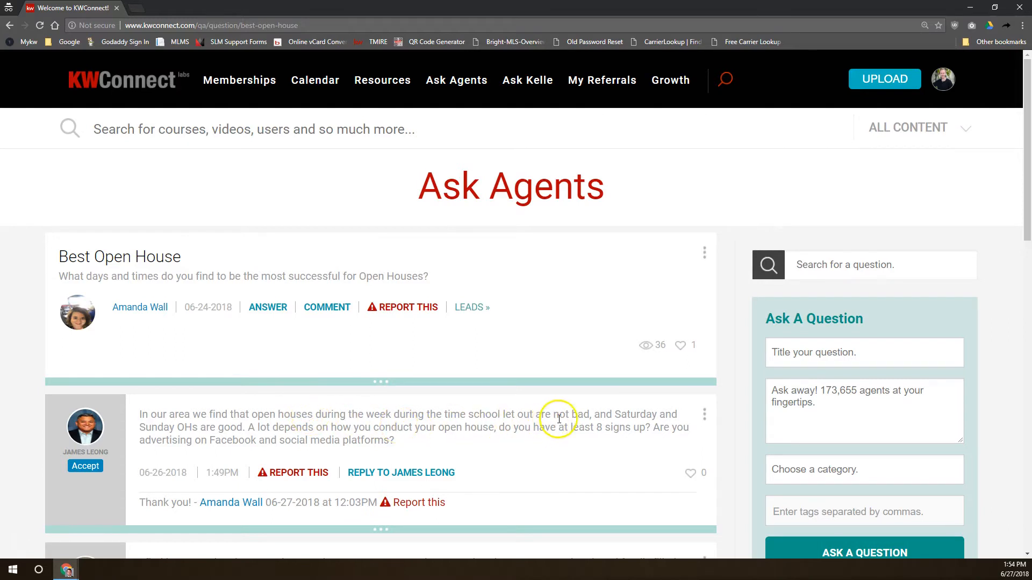
Read the answers to the Best Open House question, highlighting the advice about advertising on Facebook and social media
left_click(234, 440)
left_click_drag(234, 441, 421, 442)
left_click(422, 442)
scroll(414, 454, "down", 5)
scroll(412, 454, "up", 5)
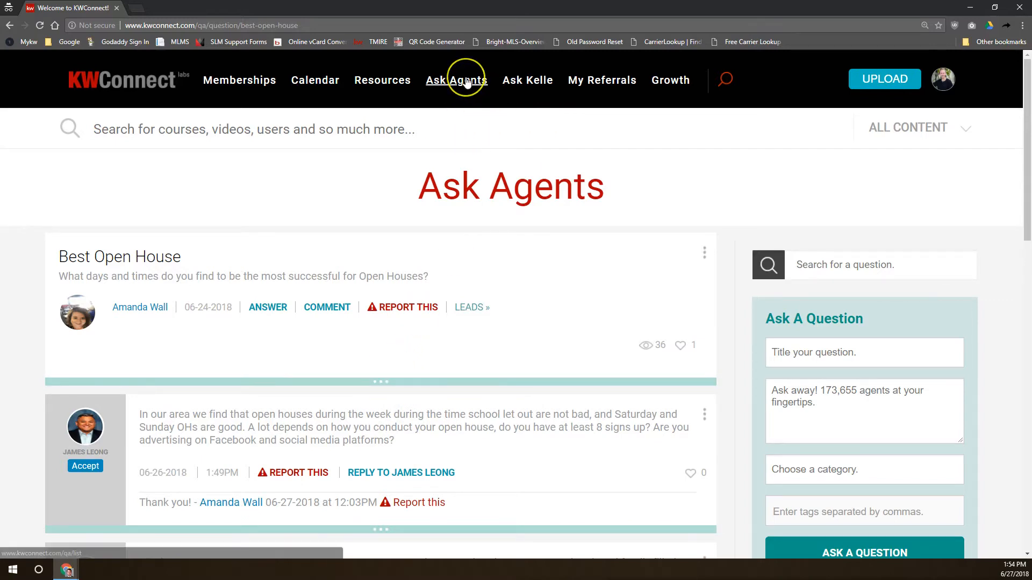
Open the Ask Kelle page and look over its feature examples and getting-started steps through Build Your Referral Network
left_click(519, 84)
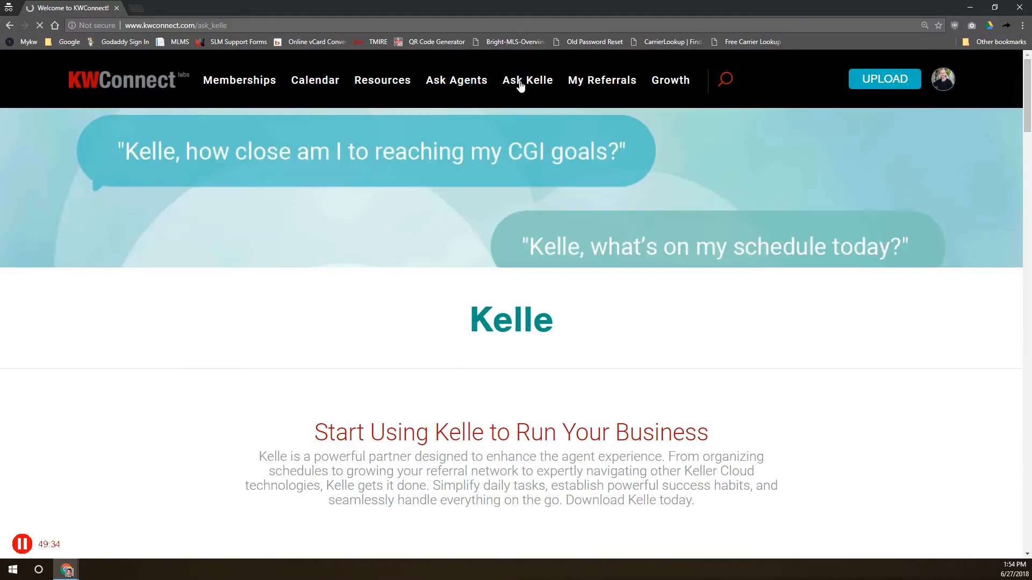
scroll(569, 293, "down", 6)
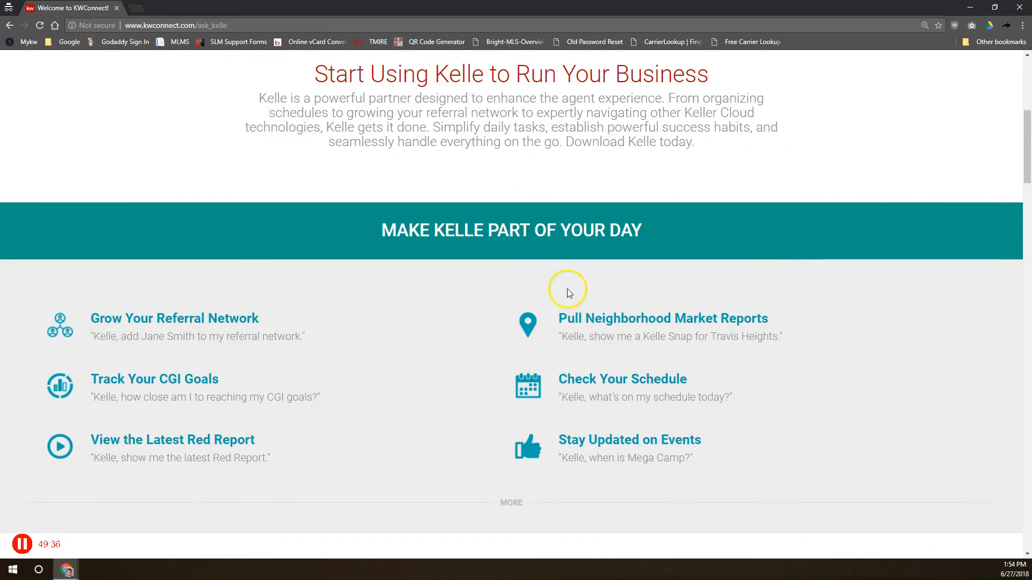
scroll(566, 289, "down", 3)
scroll(535, 273, "down", 13)
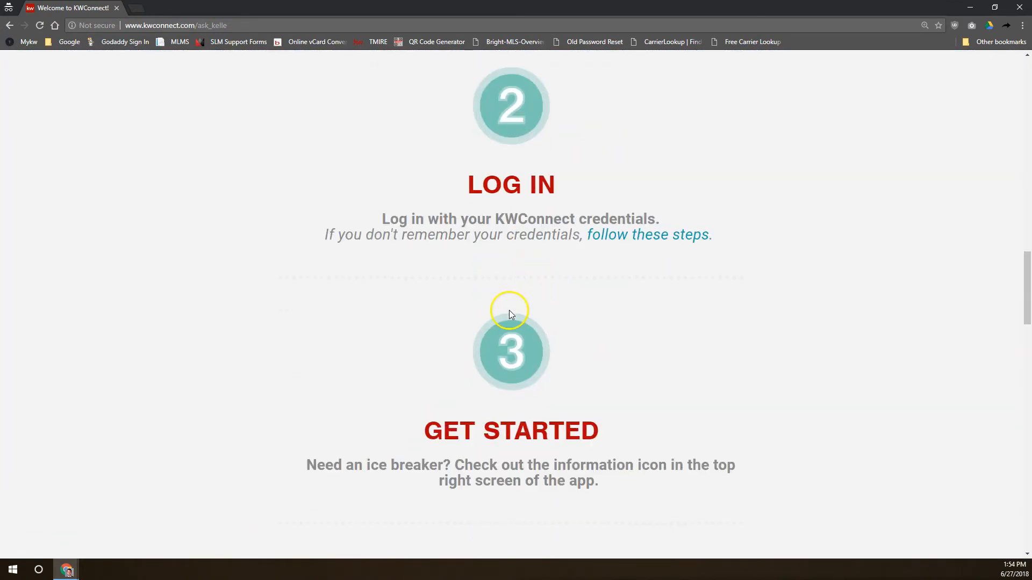
scroll(499, 292, "down", 5)
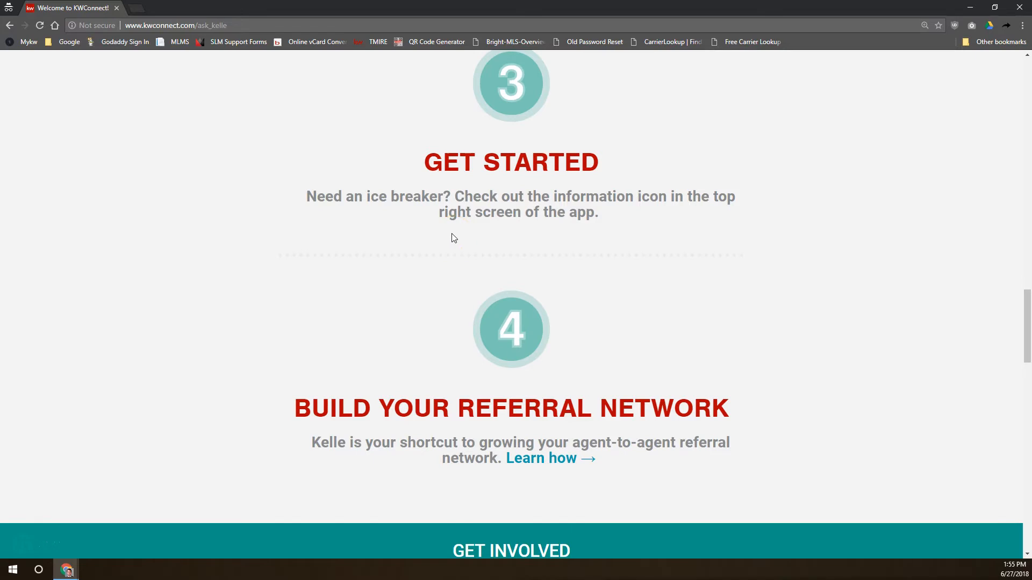
scroll(468, 253, "up", 20)
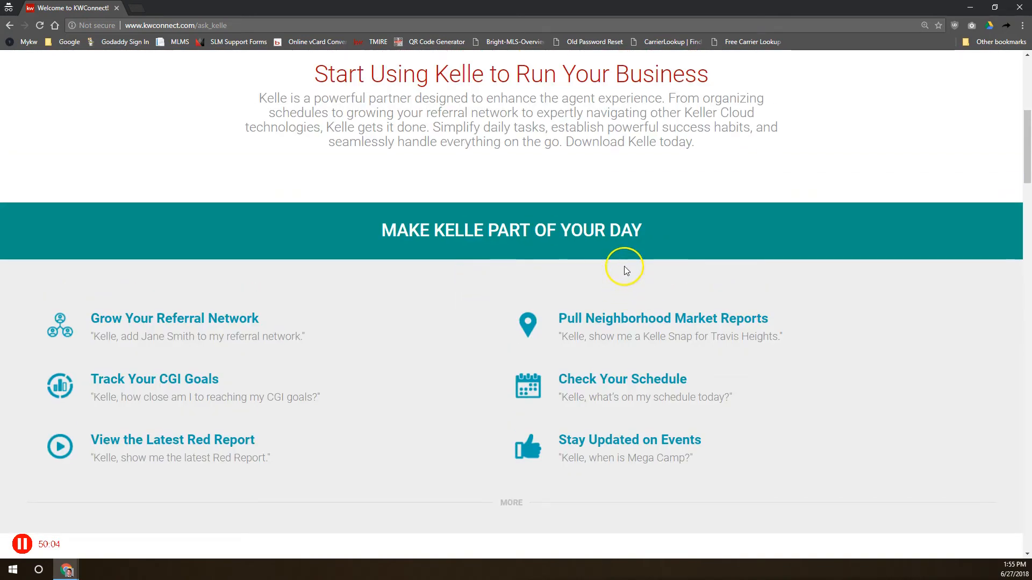
scroll(645, 254, "up", 7)
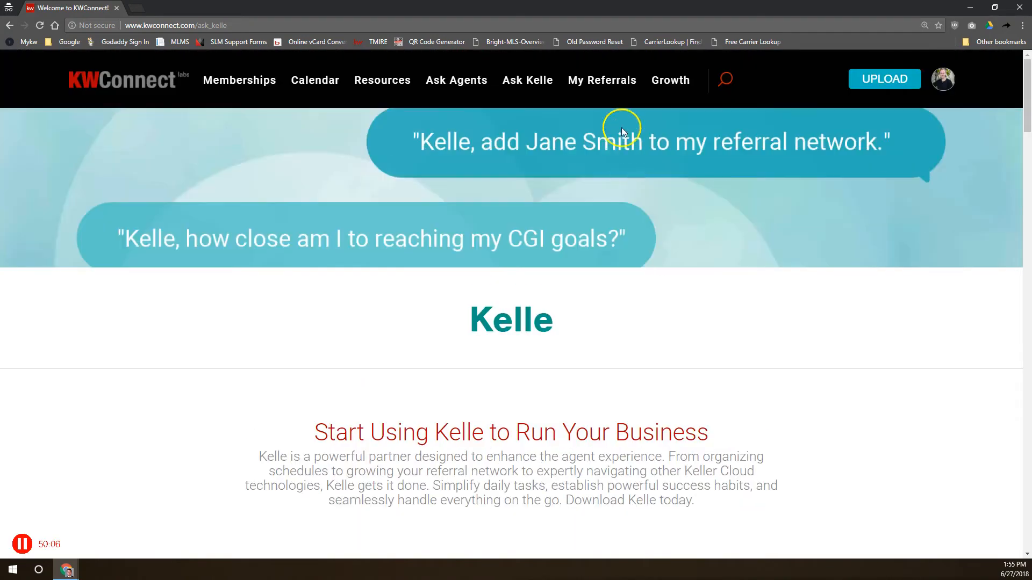
Open the My Referrals page and highlight its web address, referrals.kwconnect.com
left_click(607, 83)
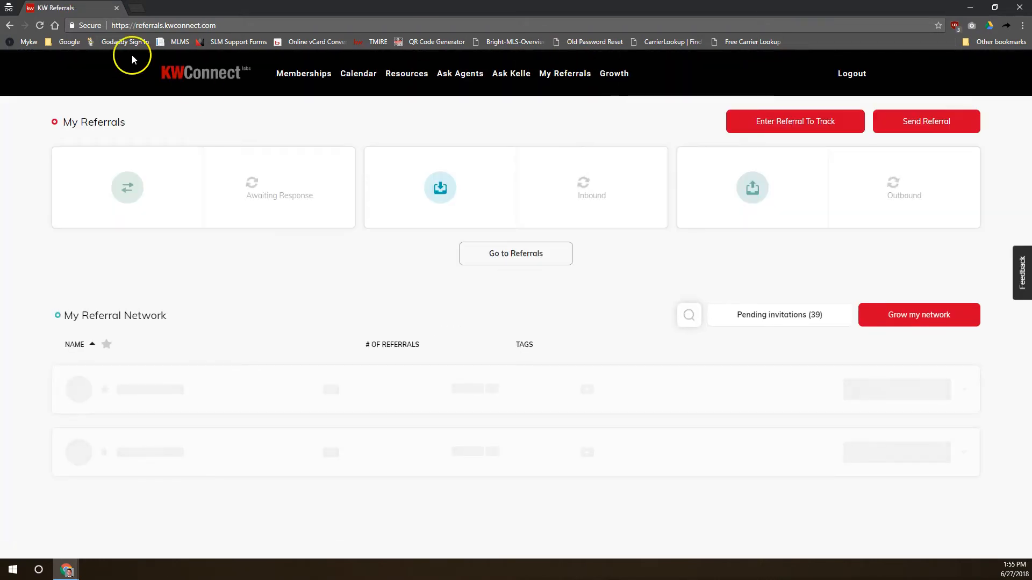
left_click_drag(227, 25, 134, 25)
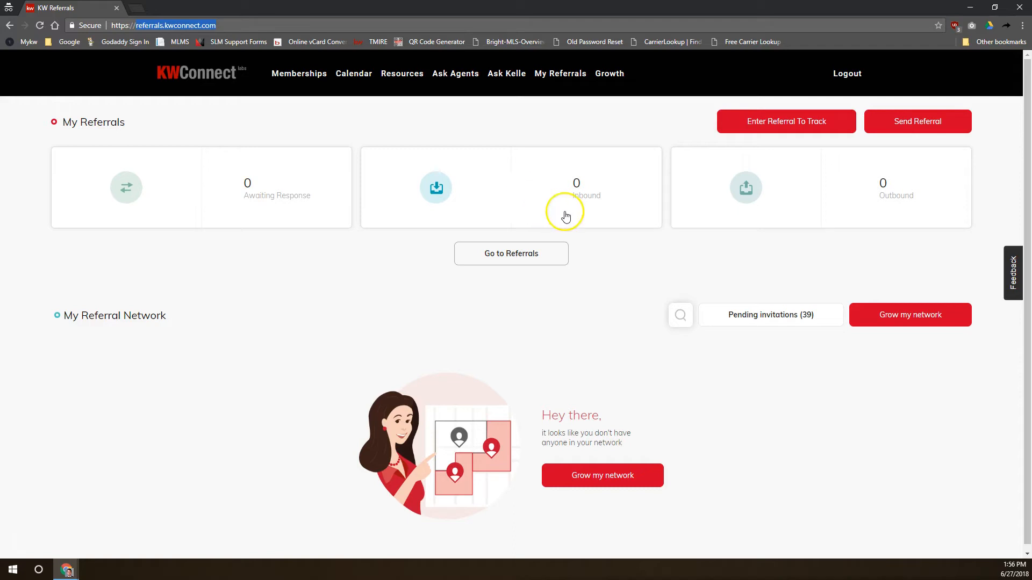
Open the Growth page, highlight its web address and look over its initiative and leadership opportunity tiles
left_click(617, 78)
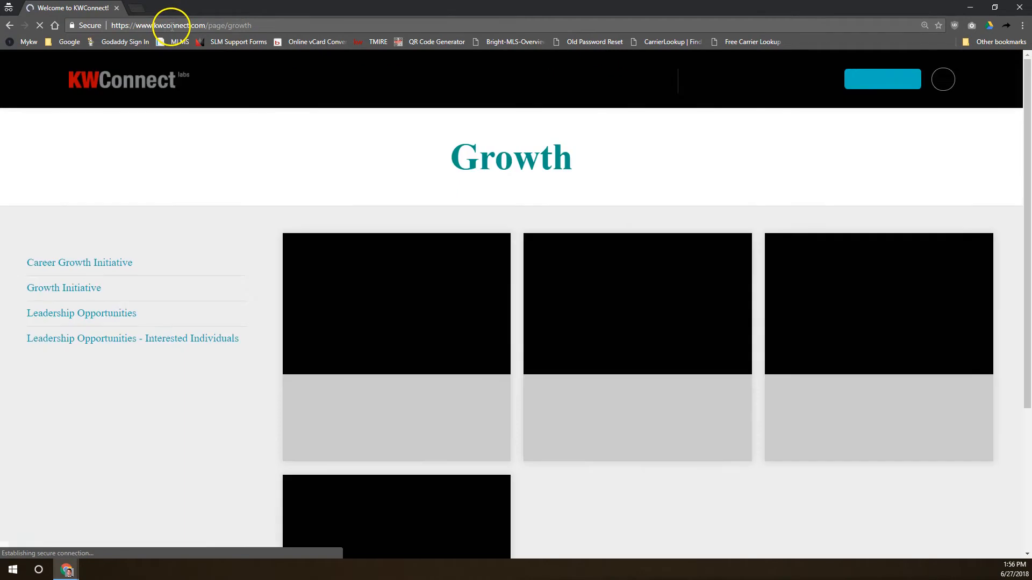
left_click(171, 26)
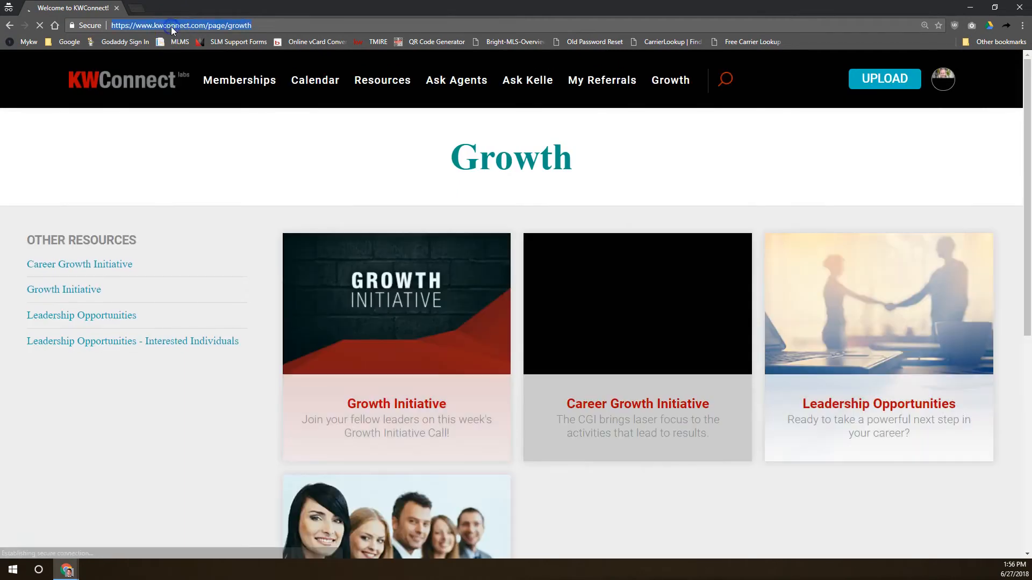
left_click(422, 179)
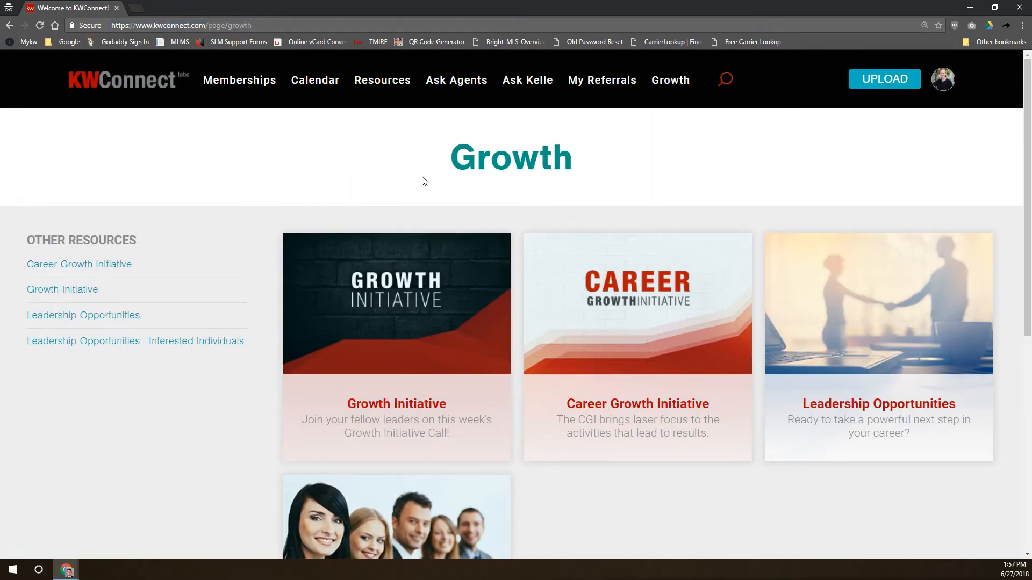
scroll(425, 199, "down", 2)
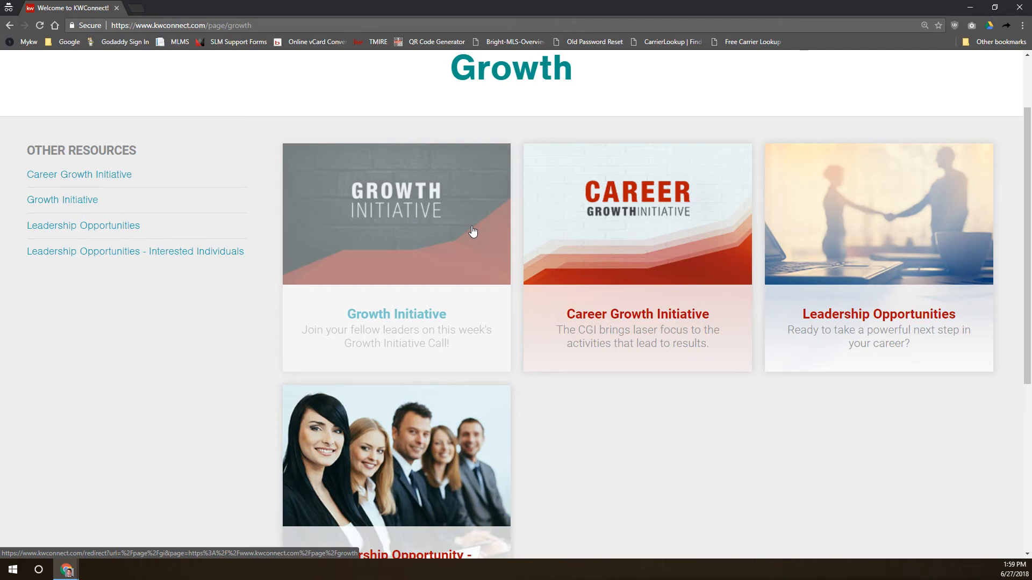
scroll(512, 254, "up", 2)
scroll(889, 108, "down", 3)
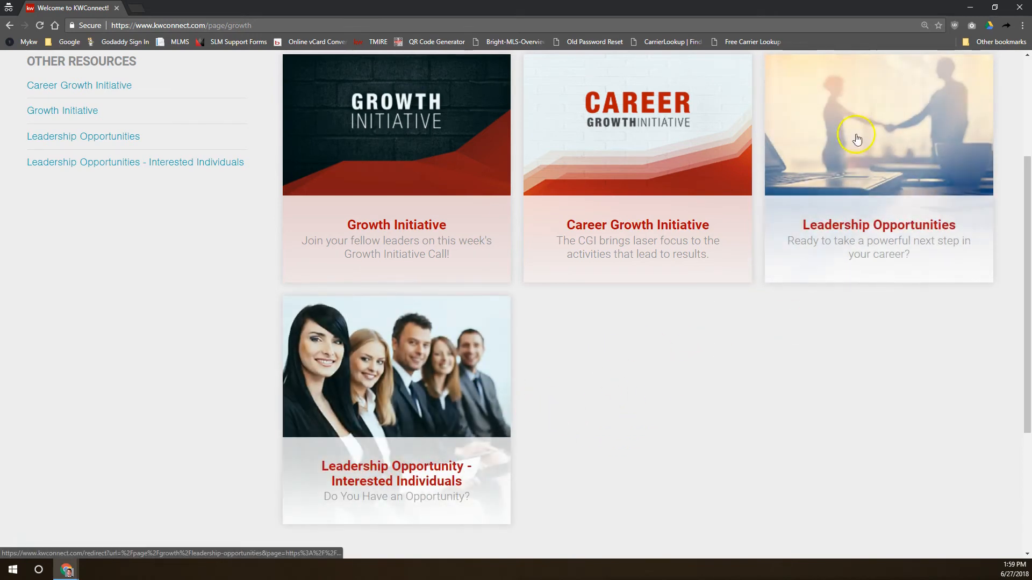
scroll(750, 473, "up", 4)
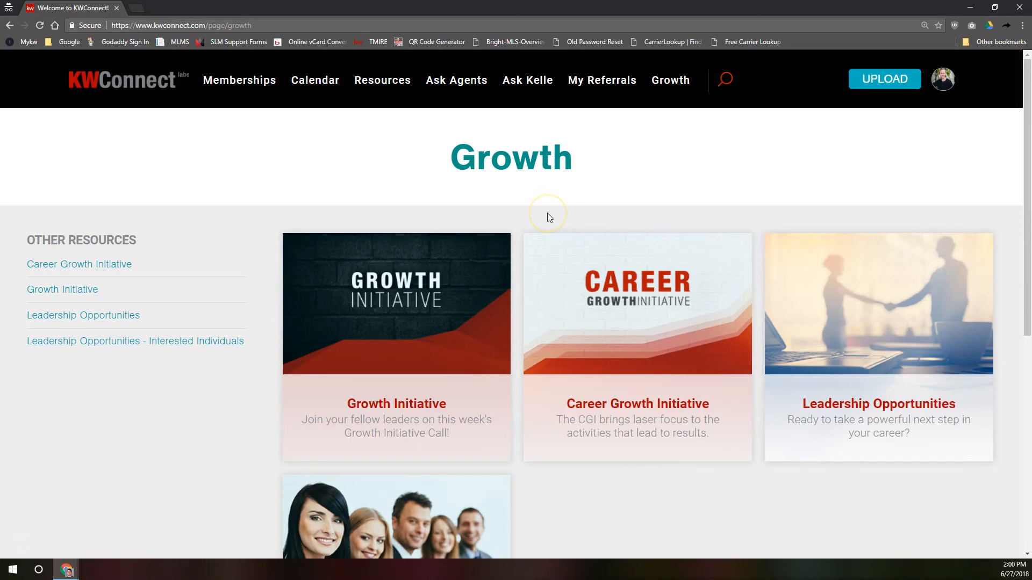
Return to the KWConnect home page, go to the content upload page and view its file upload form
left_click(117, 80)
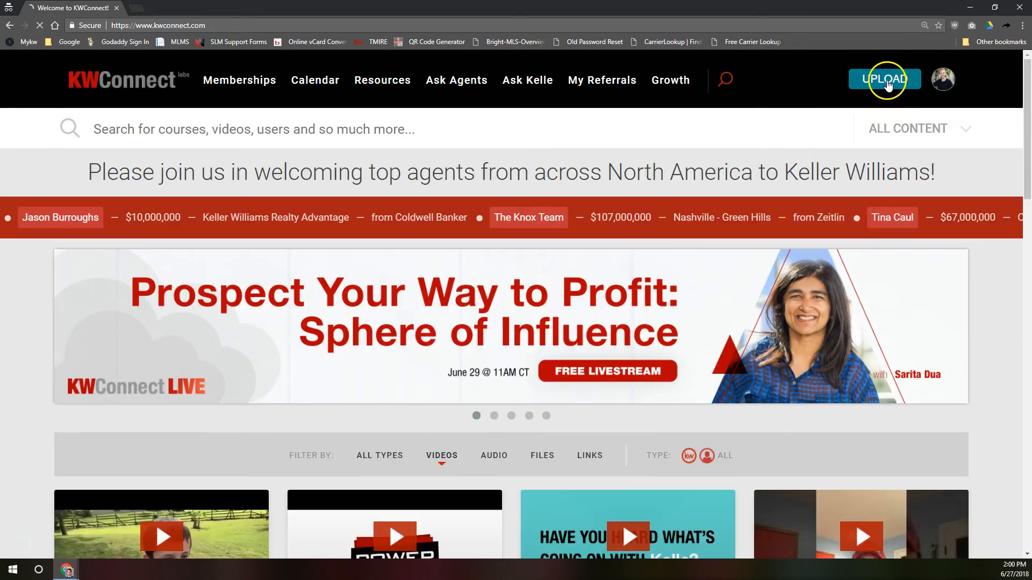
left_click(882, 84)
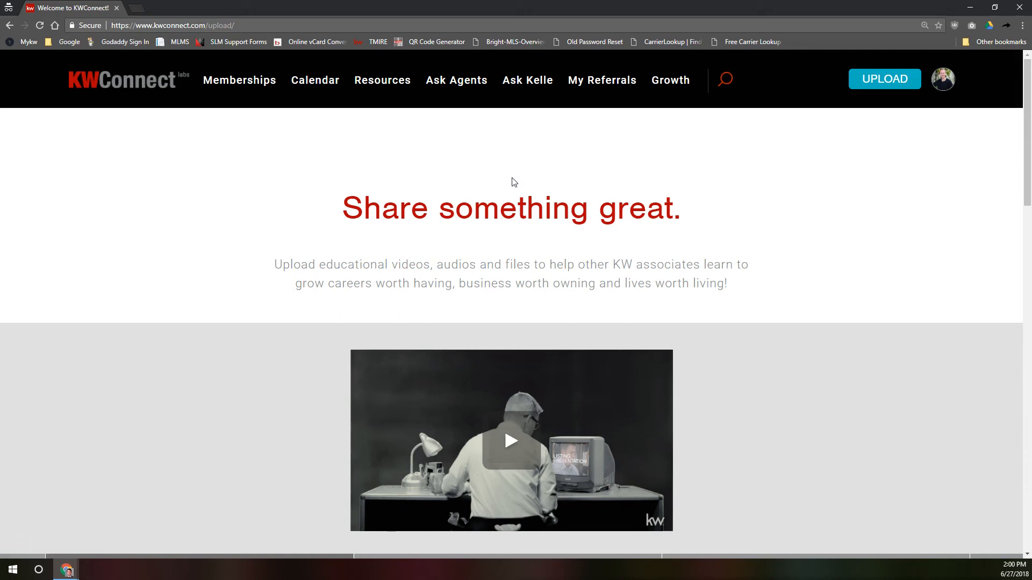
scroll(716, 237, "down", 6)
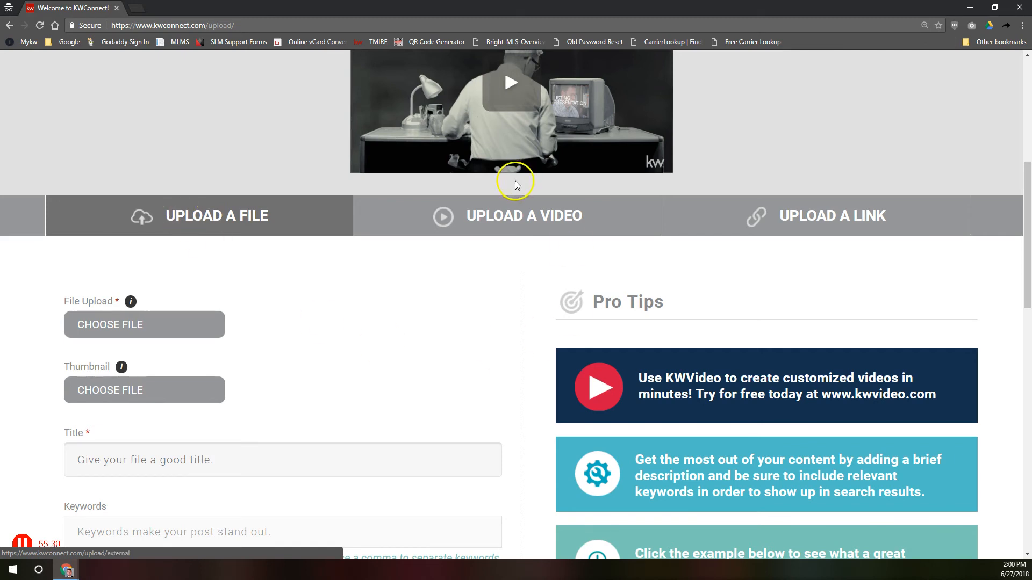
Switch to the video upload form and review its fields, pro tips and publishing options
left_click(515, 234)
left_click(451, 257)
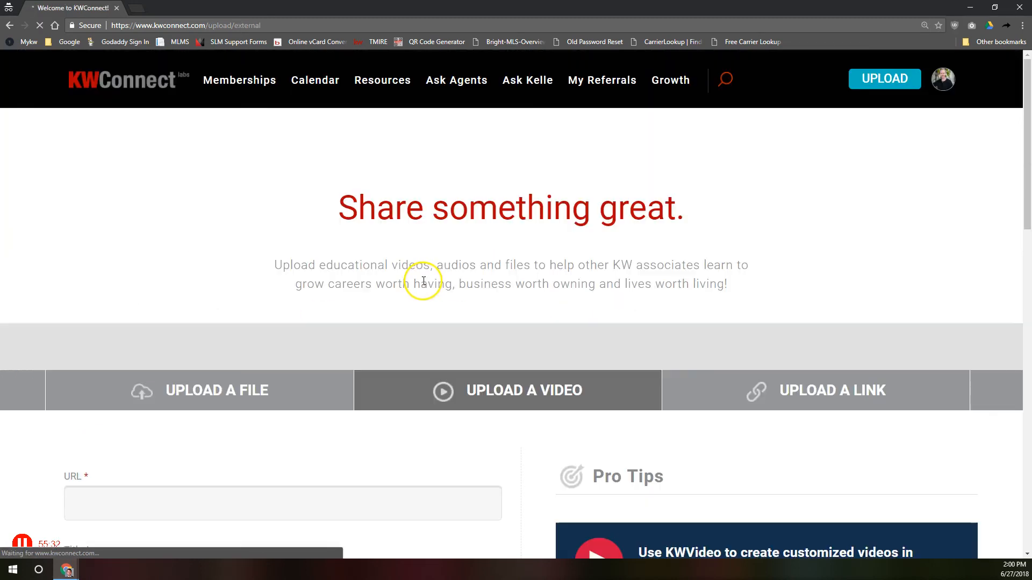
scroll(447, 284, "down", 10)
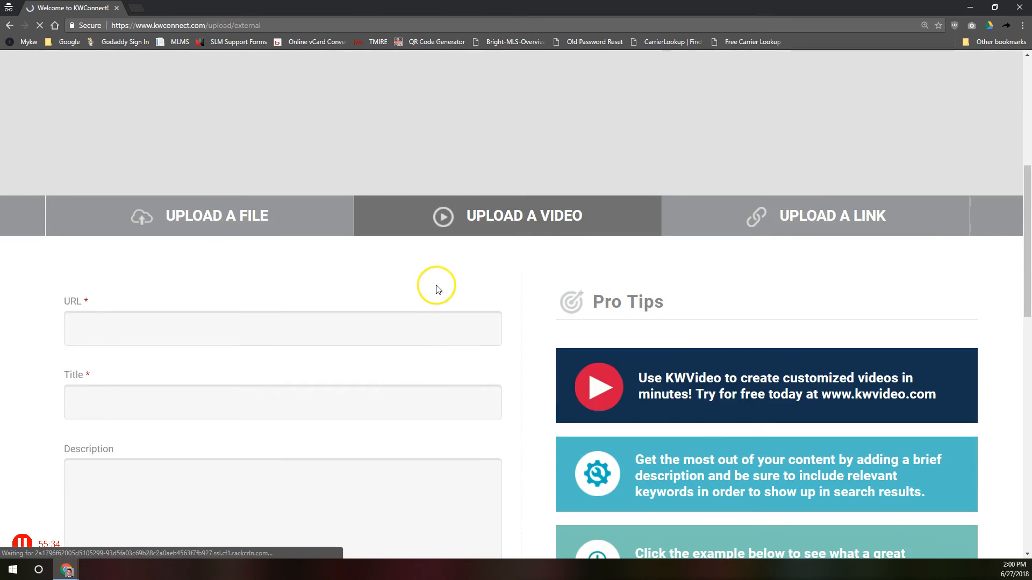
scroll(553, 241, "down", 3)
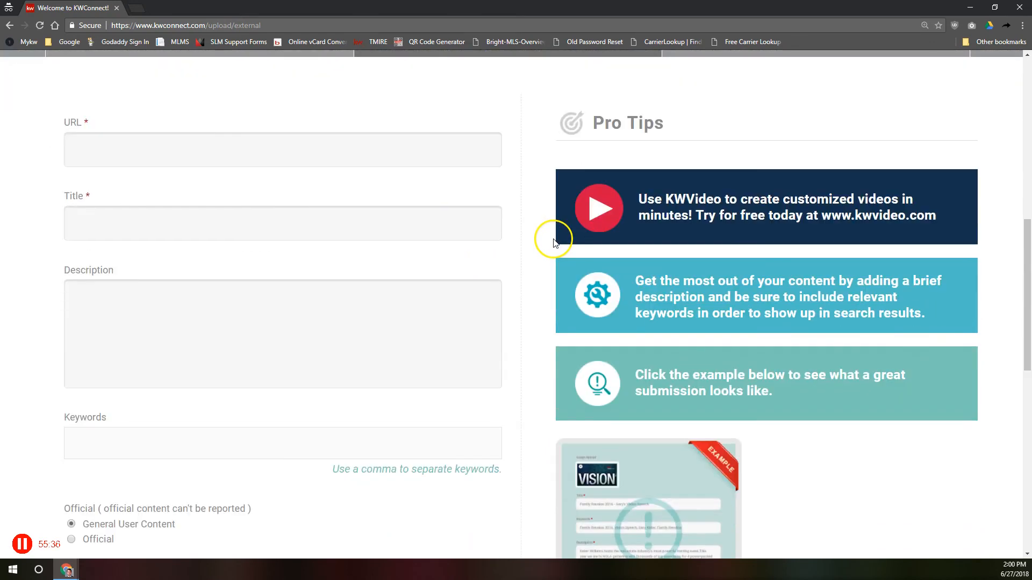
scroll(553, 243, "down", 2)
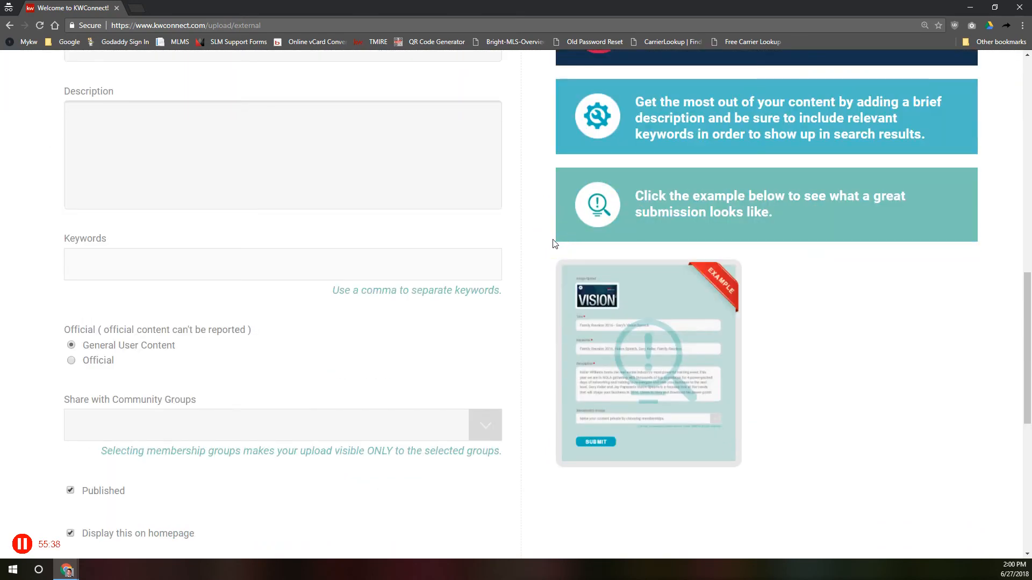
scroll(553, 242, "down", 5)
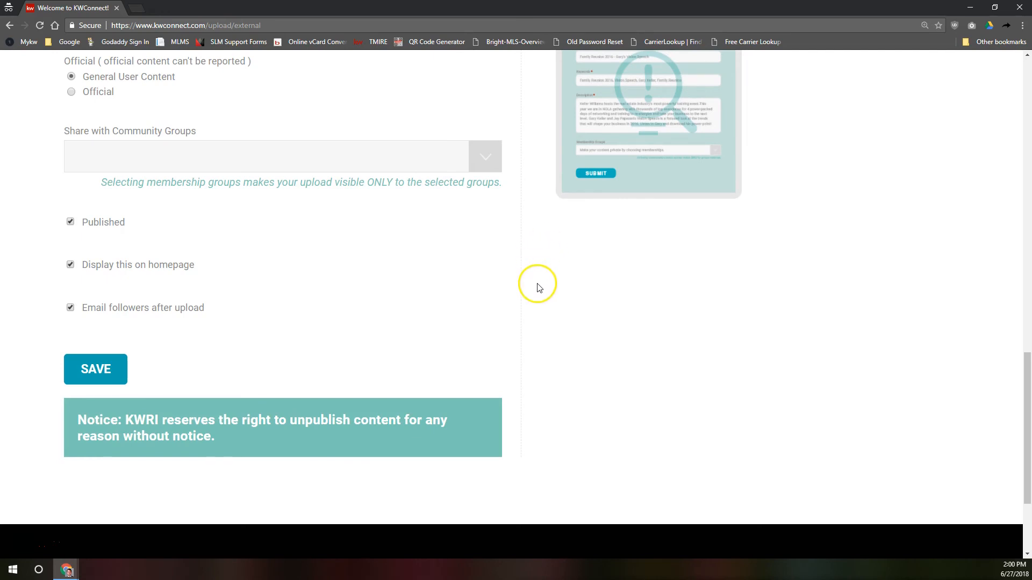
scroll(537, 284, "up", 10)
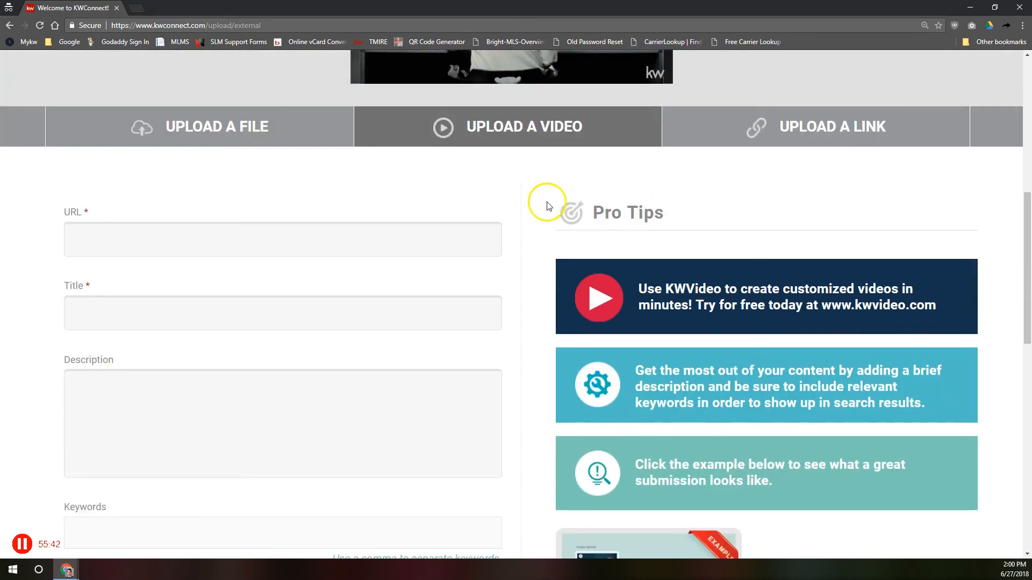
scroll(531, 201, "down", 7)
scroll(531, 201, "up", 10)
Switch to the link upload form and review its keywords, thumbnail, content type, community group sharing and publishing options
left_click(847, 396)
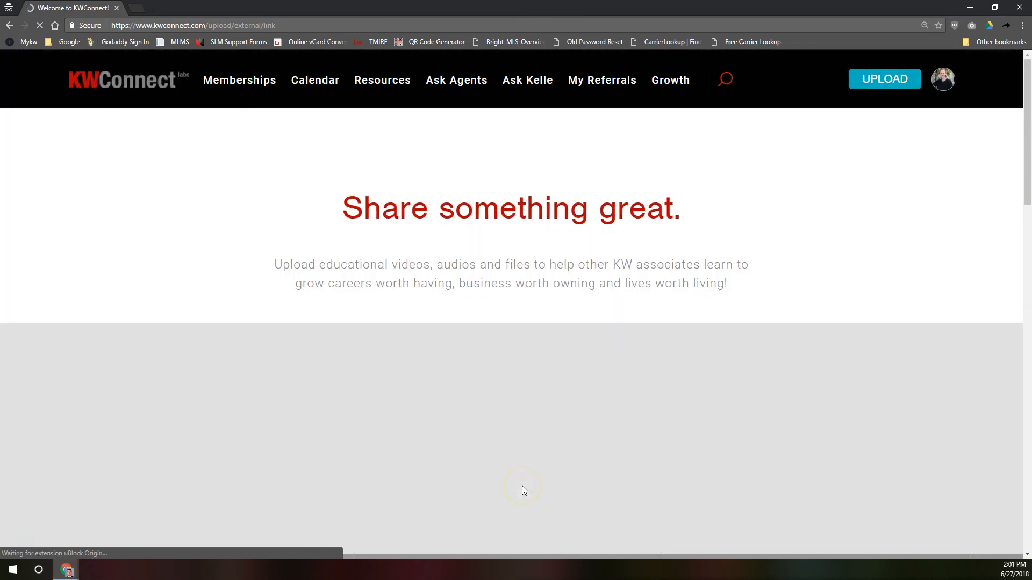
scroll(521, 486, "down", 5)
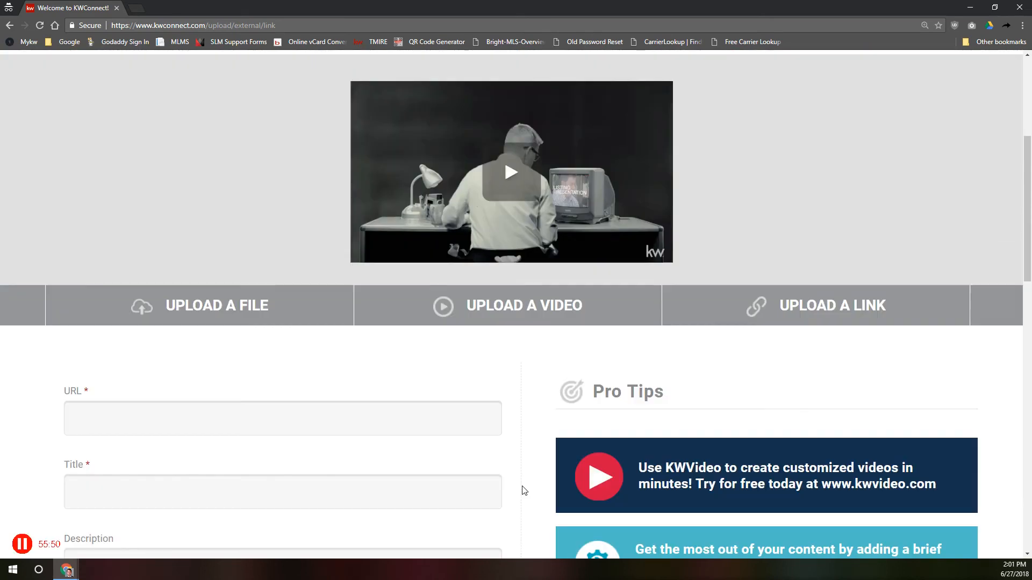
scroll(524, 490, "down", 3)
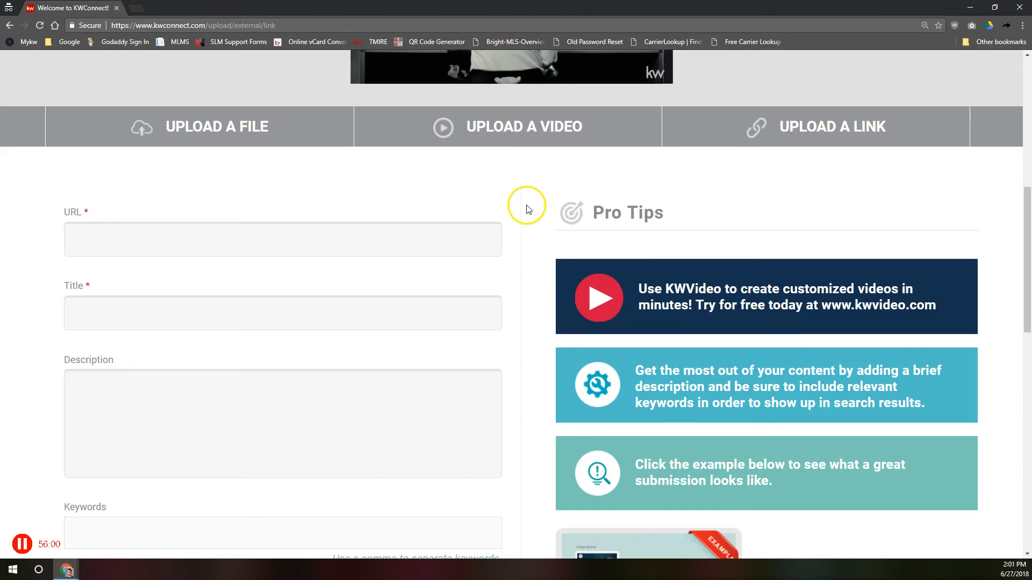
scroll(224, 290, "down", 3)
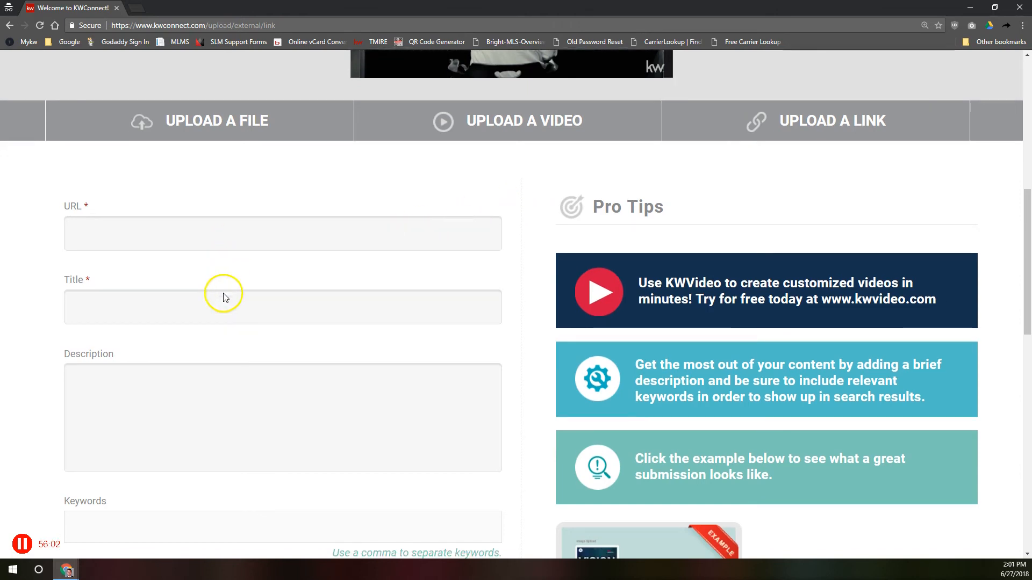
left_click(214, 353)
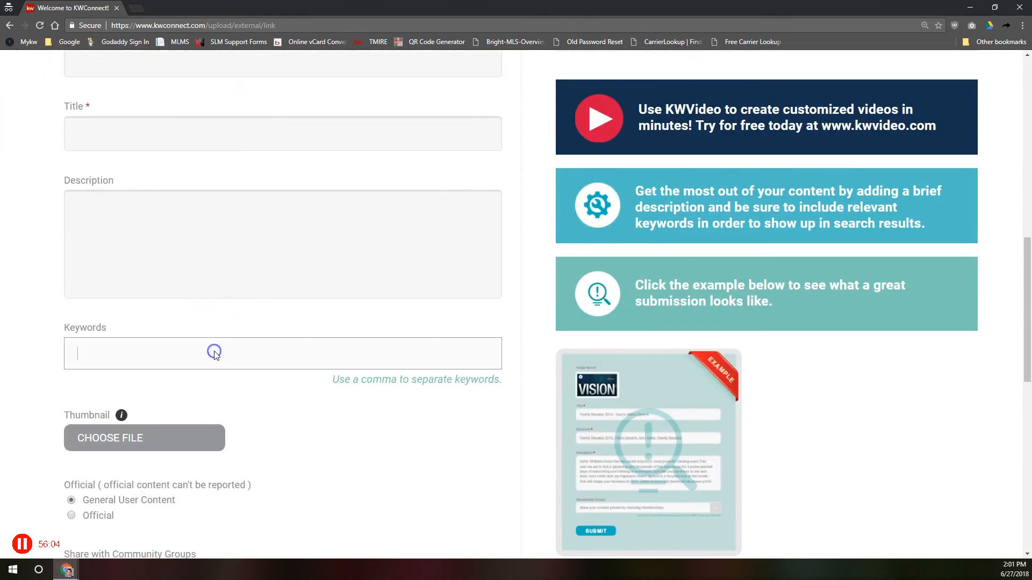
scroll(224, 329, "down", 3)
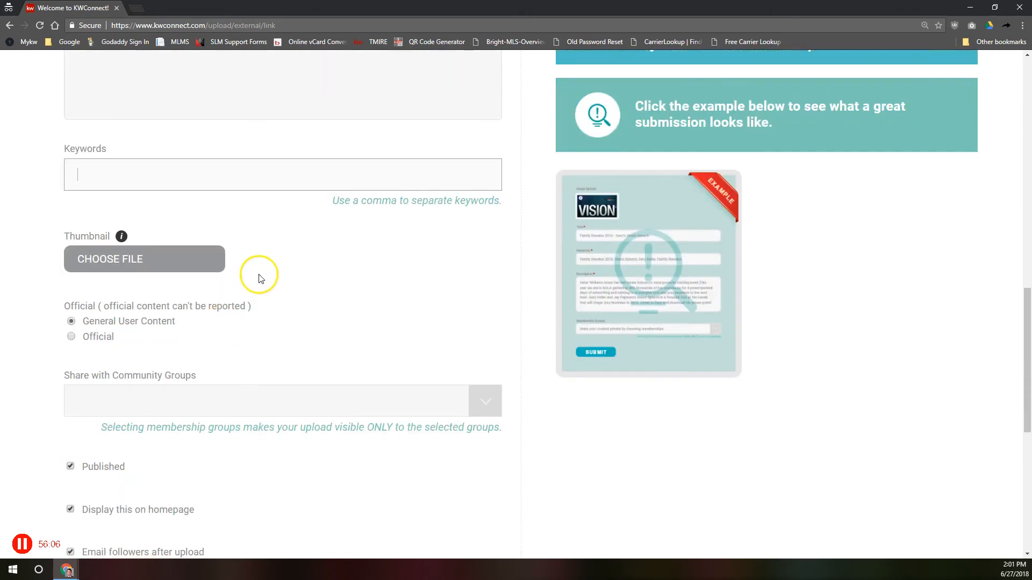
left_click(111, 257)
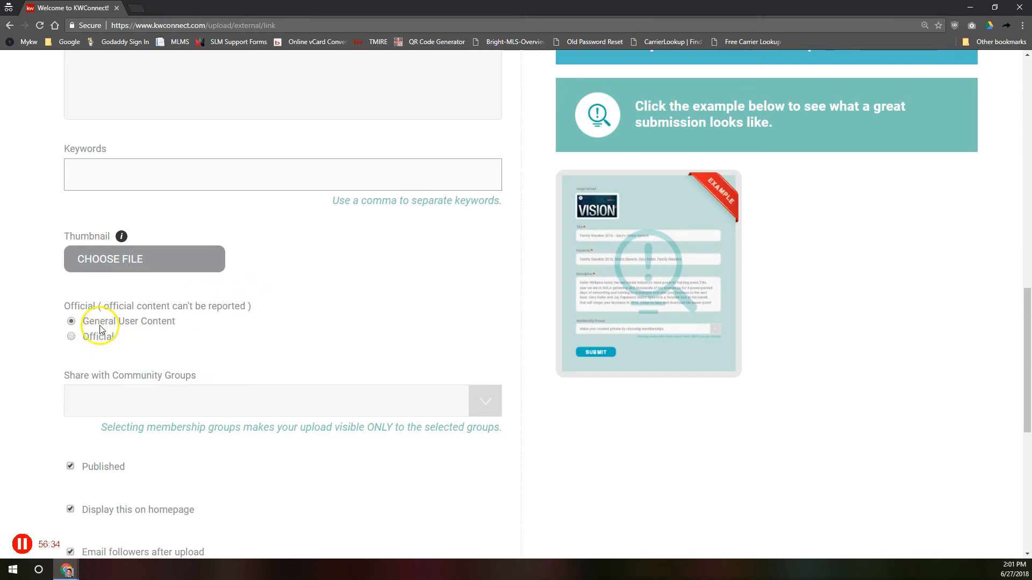
scroll(127, 334, "down", 3)
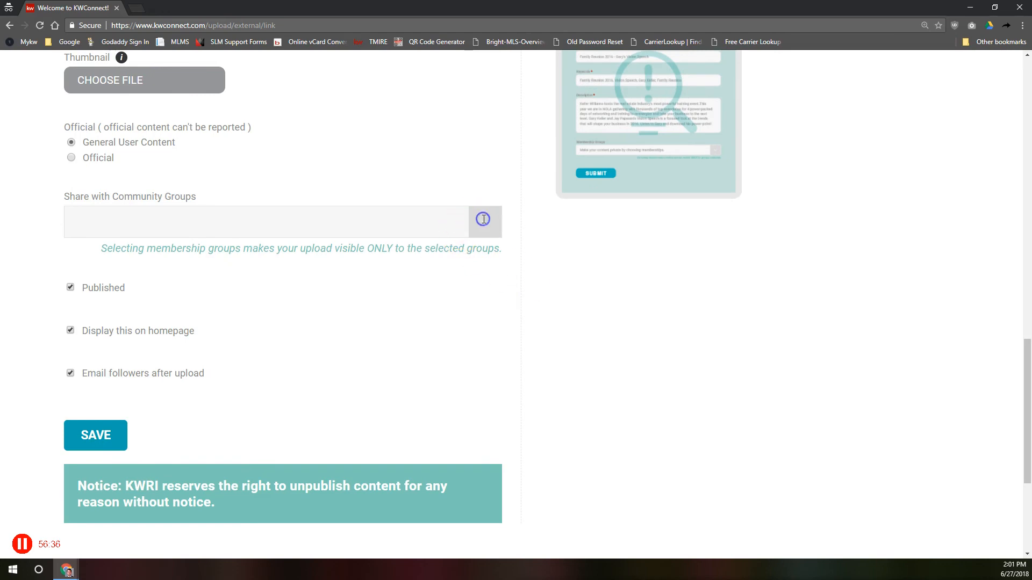
Check the community groups available for sharing the link and highlight the note about membership group visibility
left_click(401, 225)
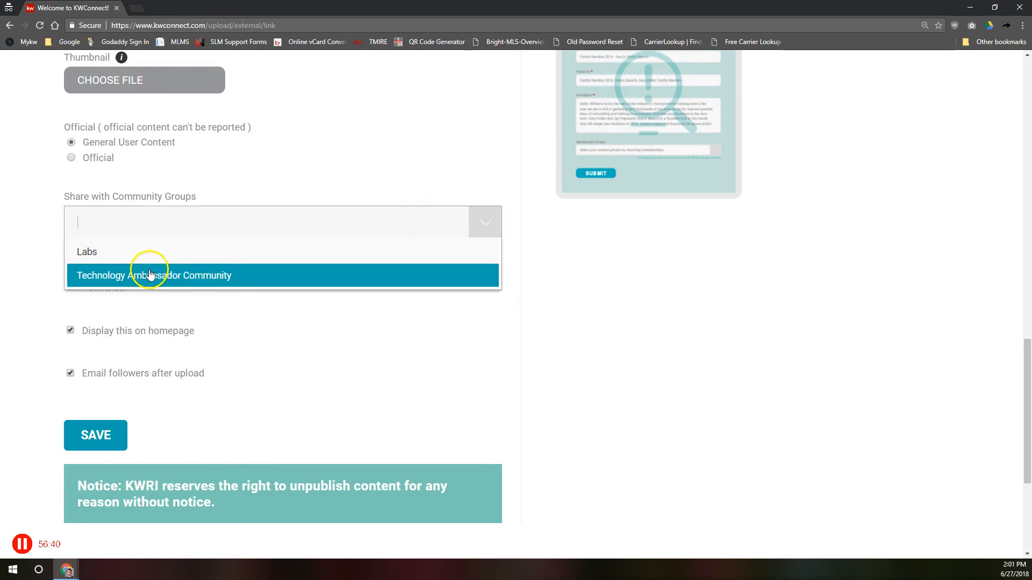
left_click(243, 320)
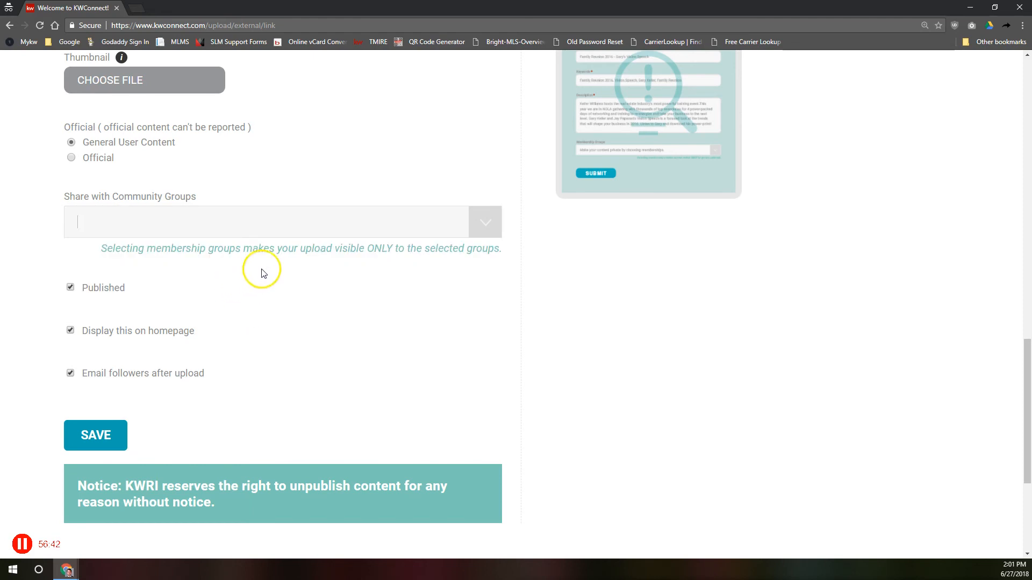
left_click_drag(274, 248, 501, 259)
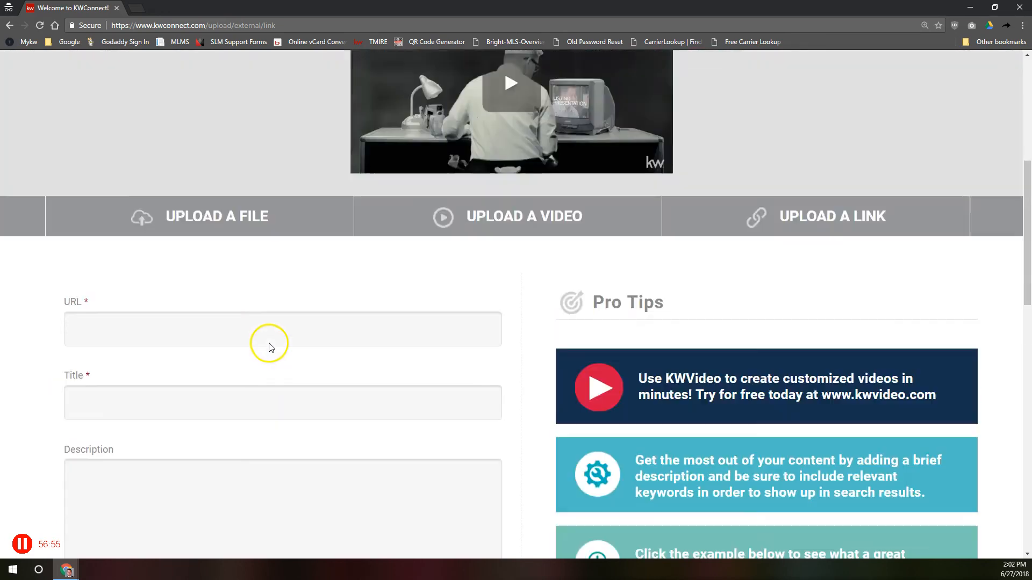
Return to the KWConnect home page and open the profile of the uploader of the "It's Got A Pool" video
scroll(272, 341, "up", 6)
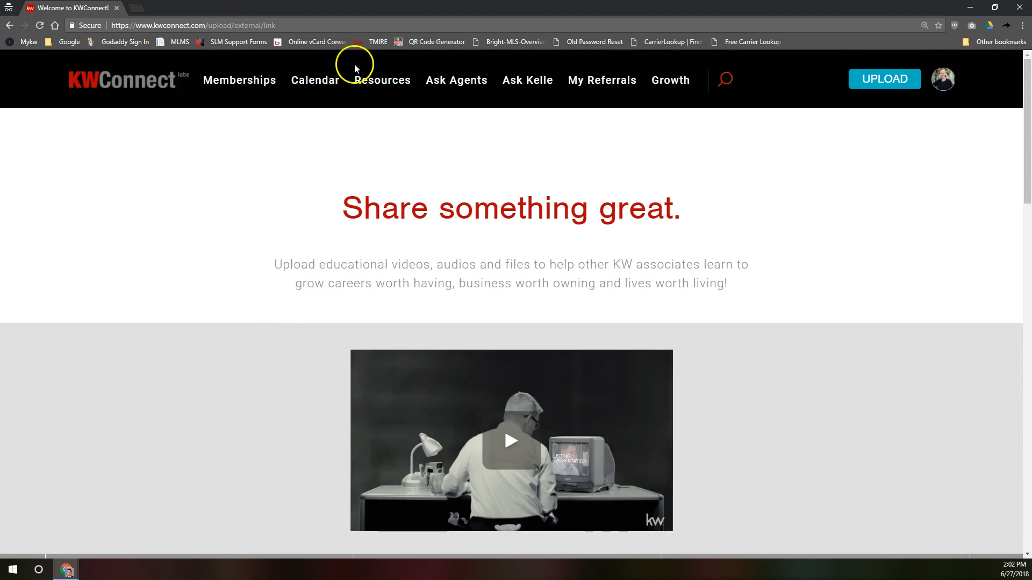
left_click(114, 76)
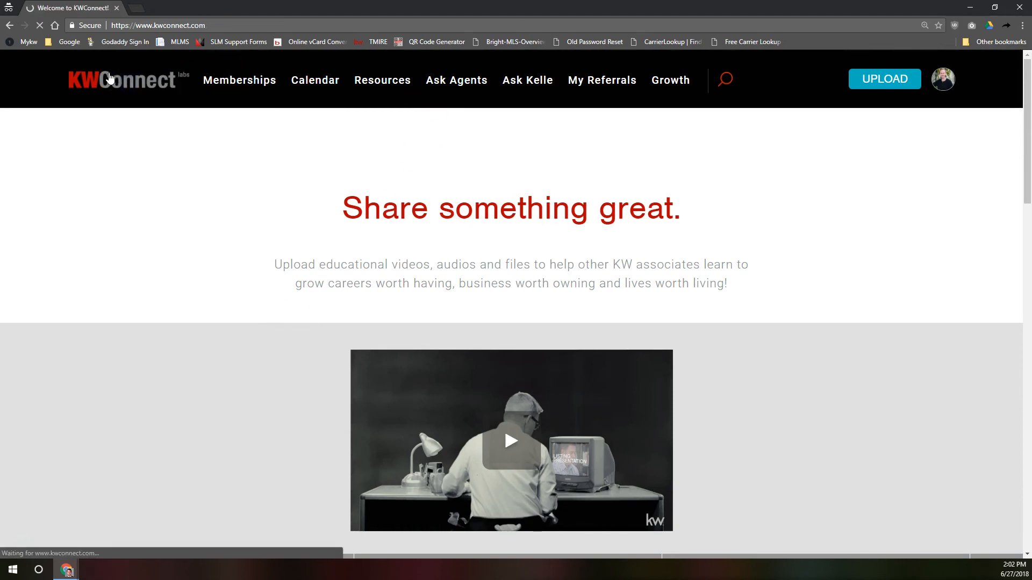
scroll(390, 305, "down", 8)
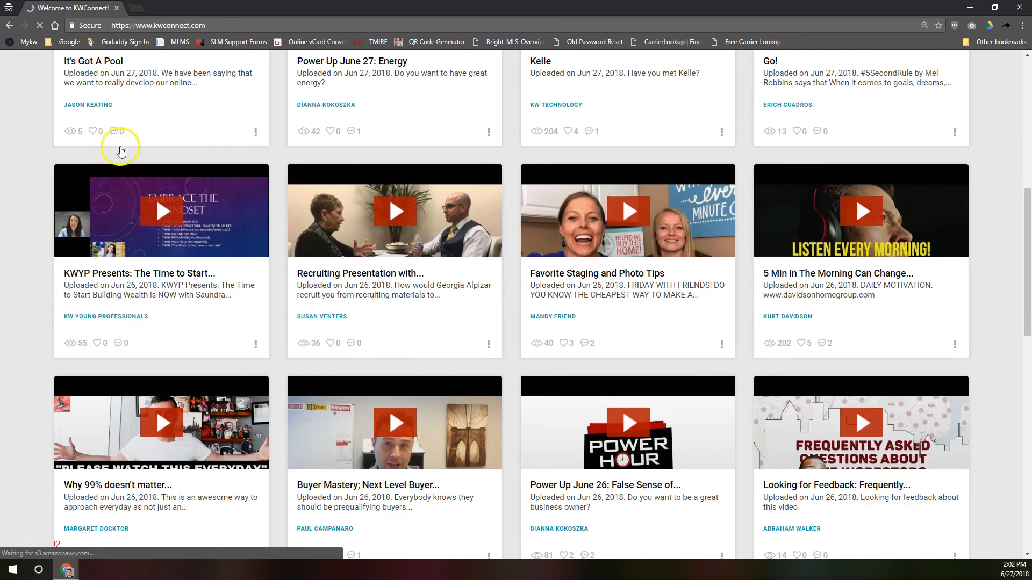
left_click(103, 110)
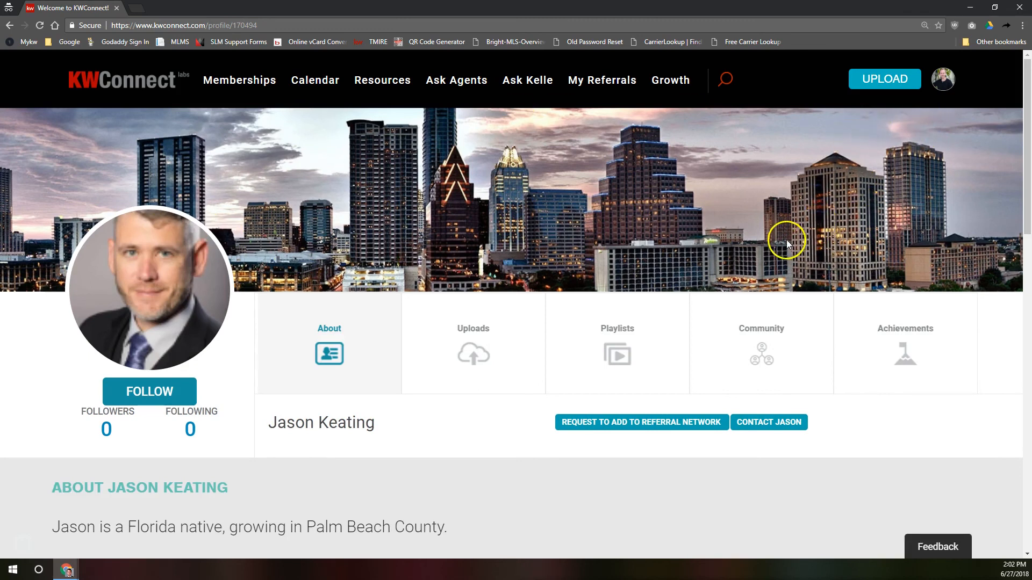
Show the Uploads section of the uploader's profile and look over the videos shared there
left_click(493, 347)
scroll(483, 226, "down", 3)
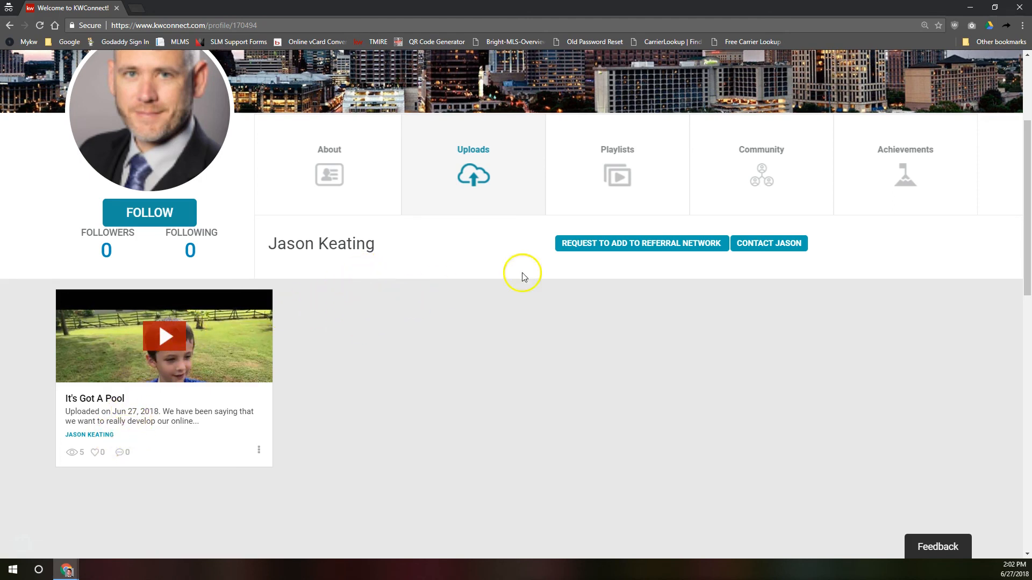
left_click(476, 247)
left_click(471, 249)
left_click(381, 250)
Follow the uploader from the profile page and unfollow them again
left_click(157, 211)
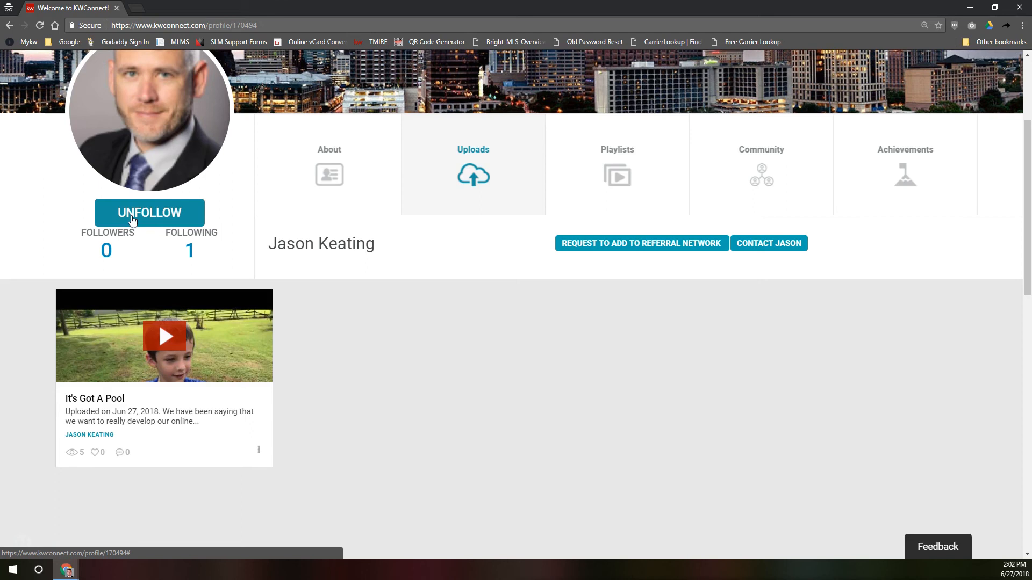
scroll(670, 262, "up", 1)
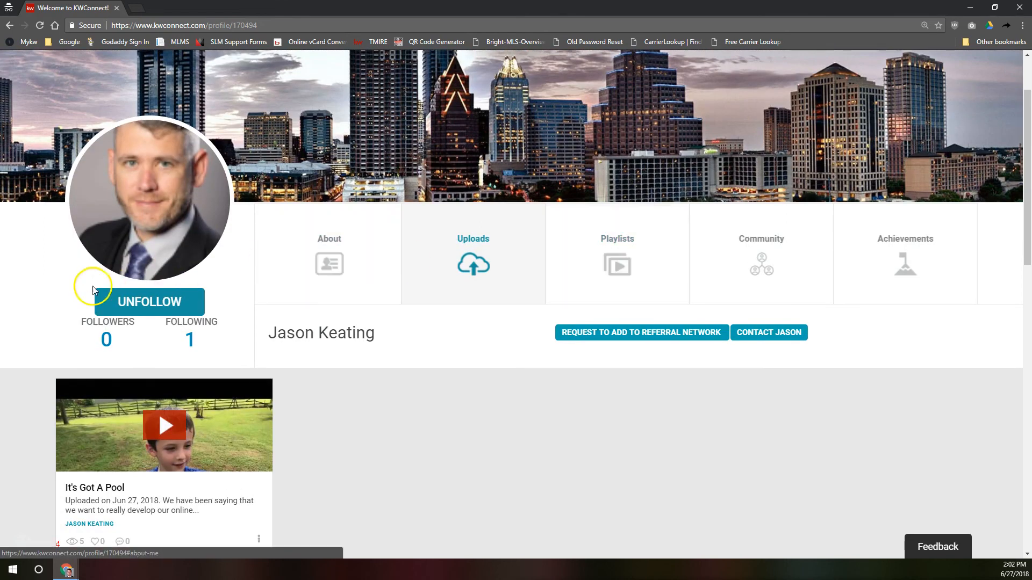
left_click(161, 301)
scroll(408, 376, "up", 1)
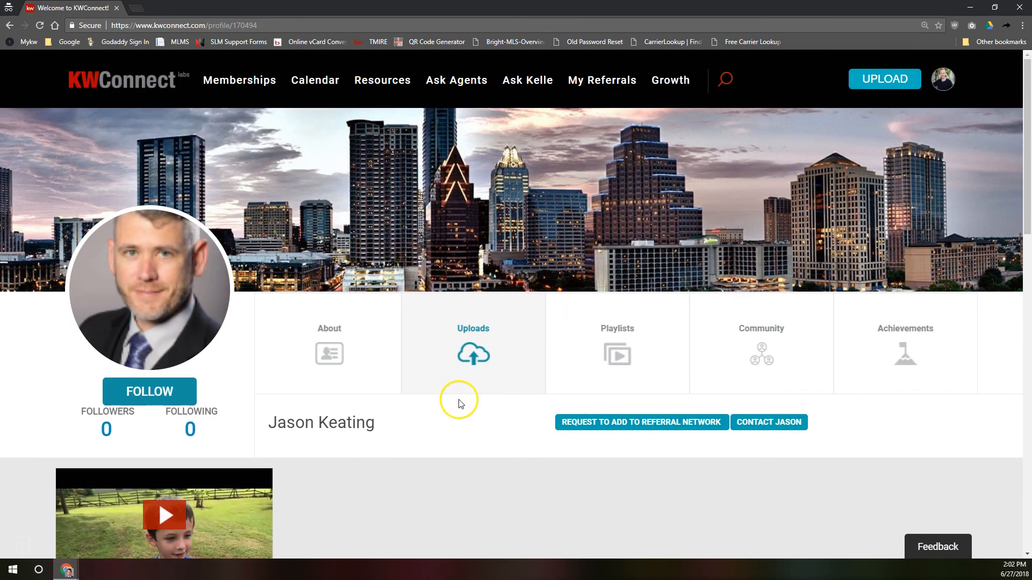
Return to the KWConnect home page and open the Scott Le Roy Marketing training calendar page in a new tab
left_click(110, 75)
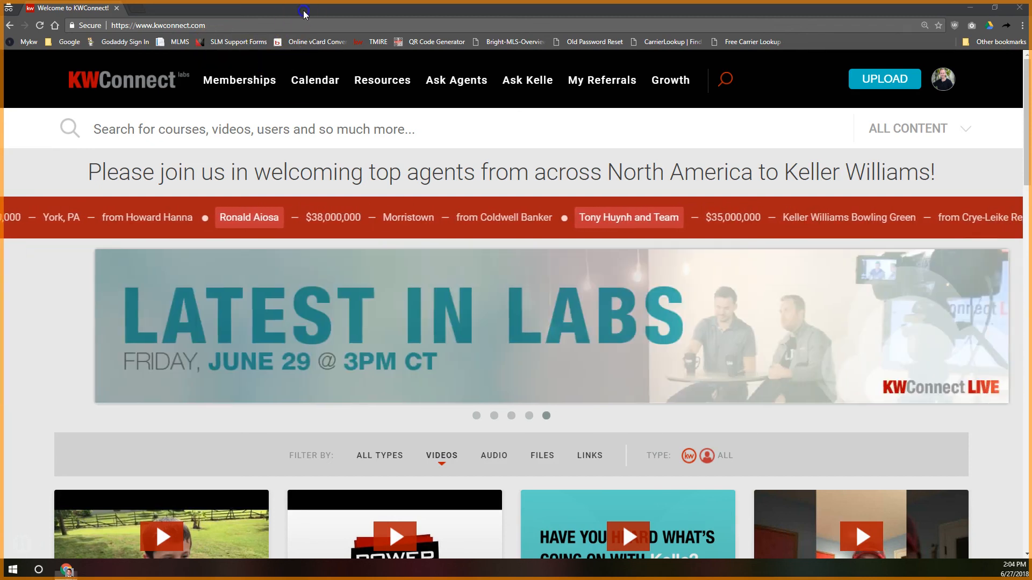
key("ctrl+t")
type("scottleroy")
key("Return")
Open the July EST training calendar PDF and point out the Kelle and Referrals class among the Wednesday classes
scroll(376, 419, "down", 4)
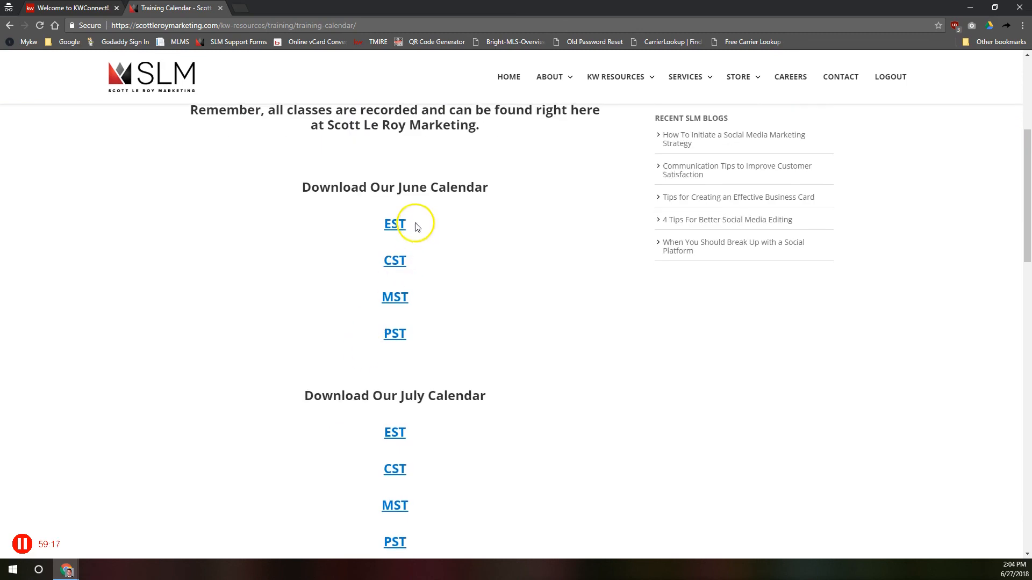
scroll(417, 227, "down", 5)
left_click(397, 167)
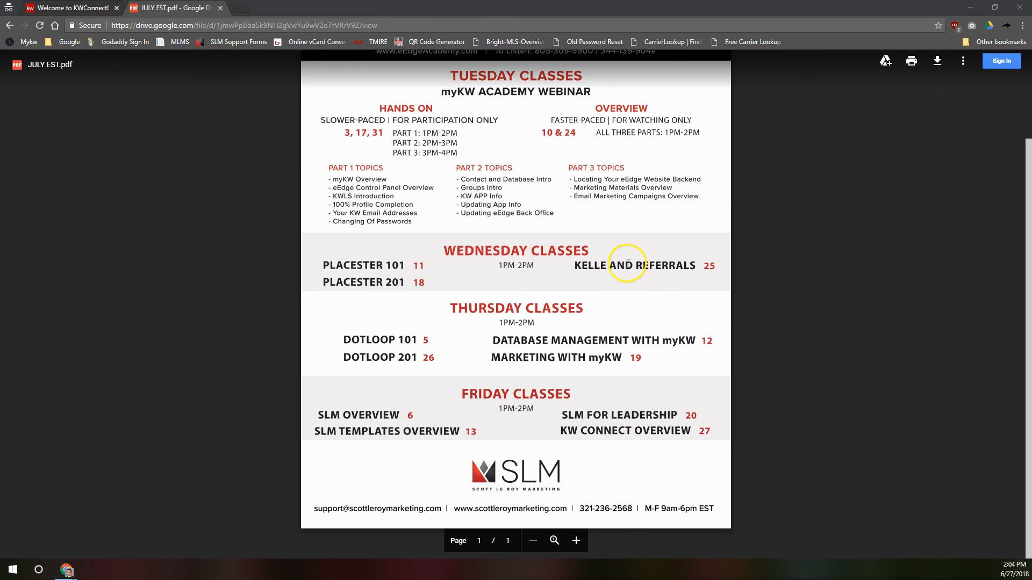
left_click(595, 267)
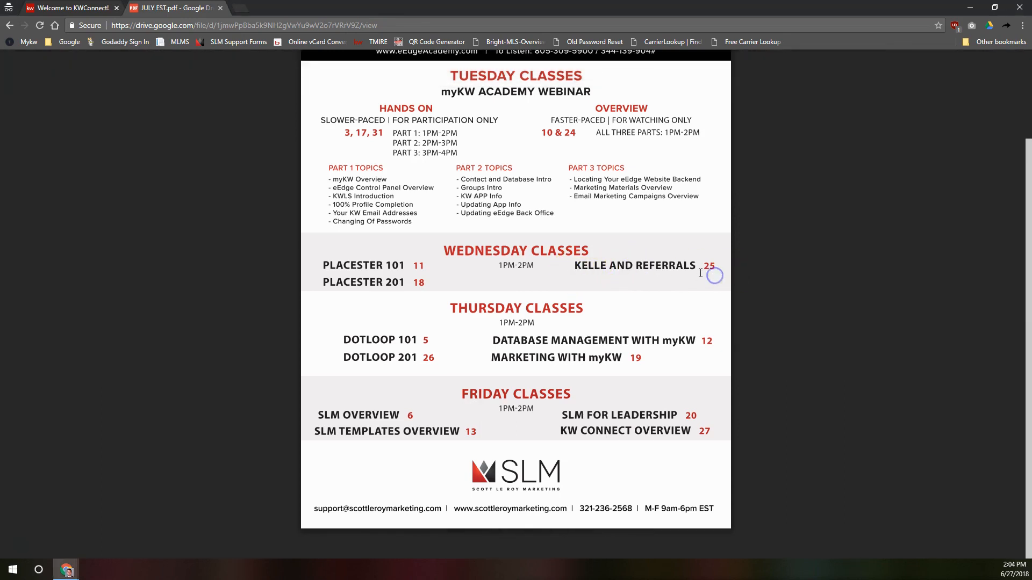